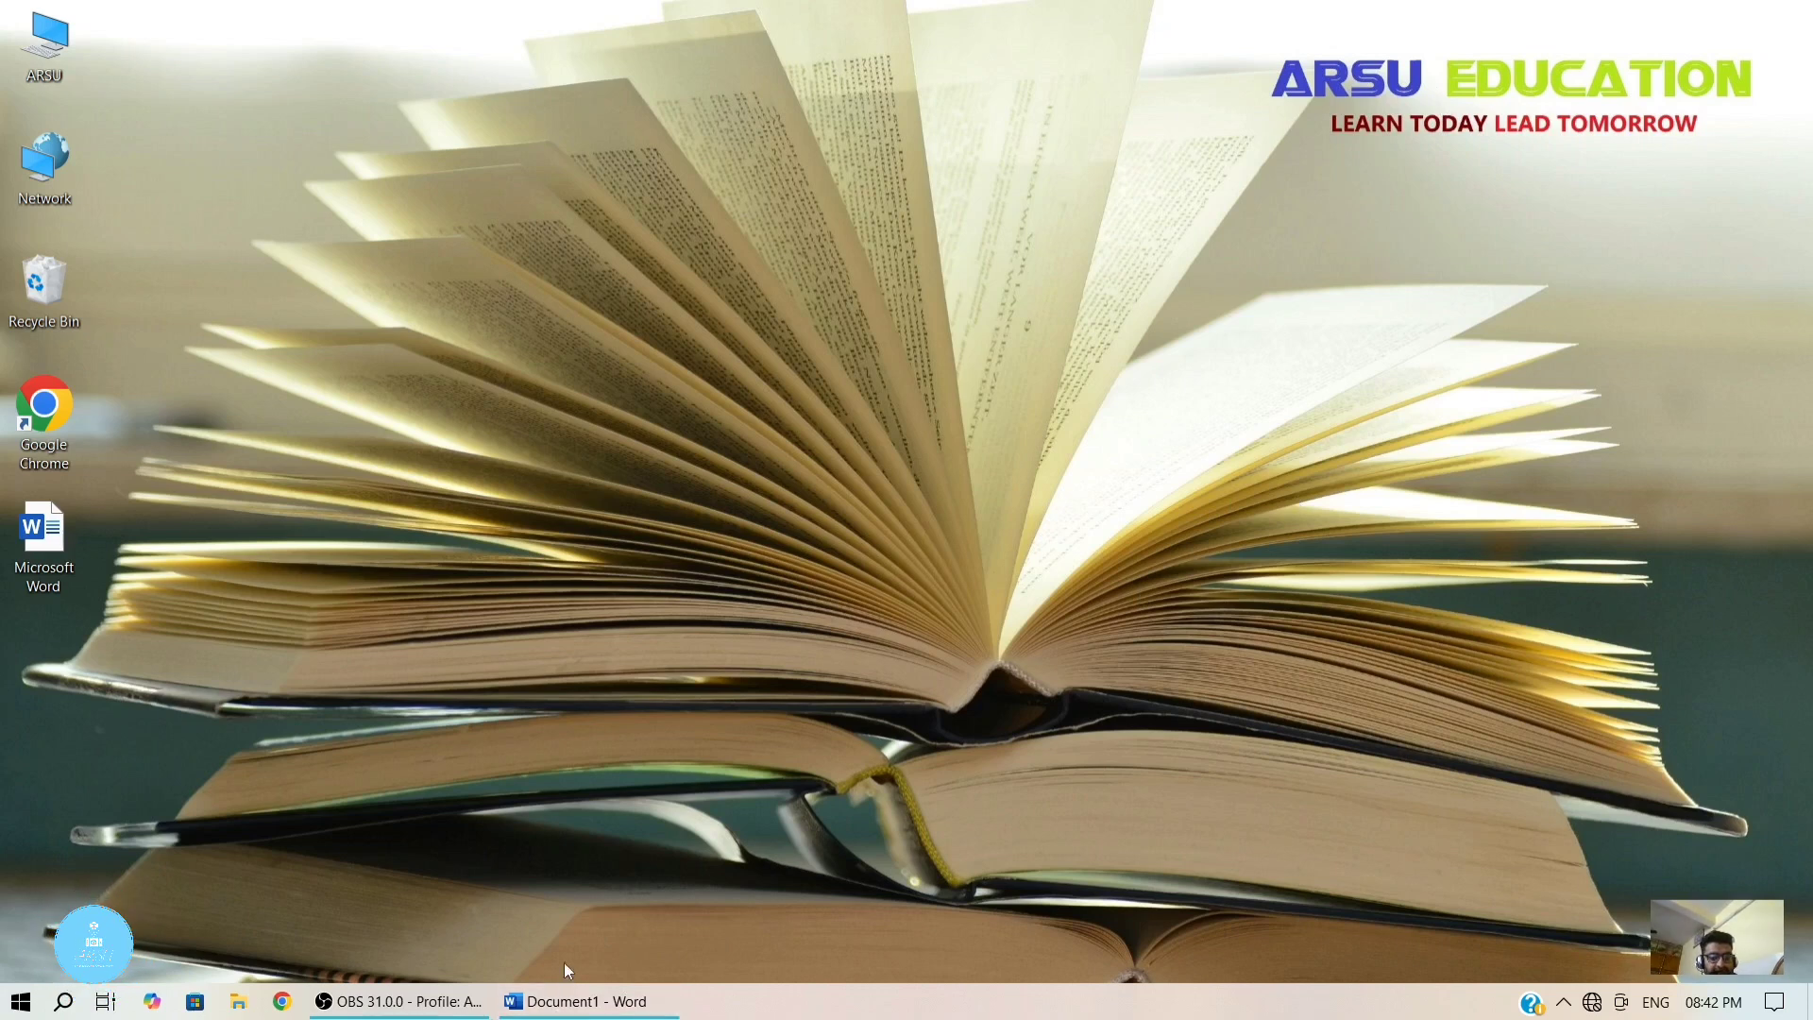
Switch to Document1 in Word and paste the marks table for A to G with Name, Hindi, Eng, Math, Science, Total and Average columns
right_click(569, 640)
left_click(615, 690)
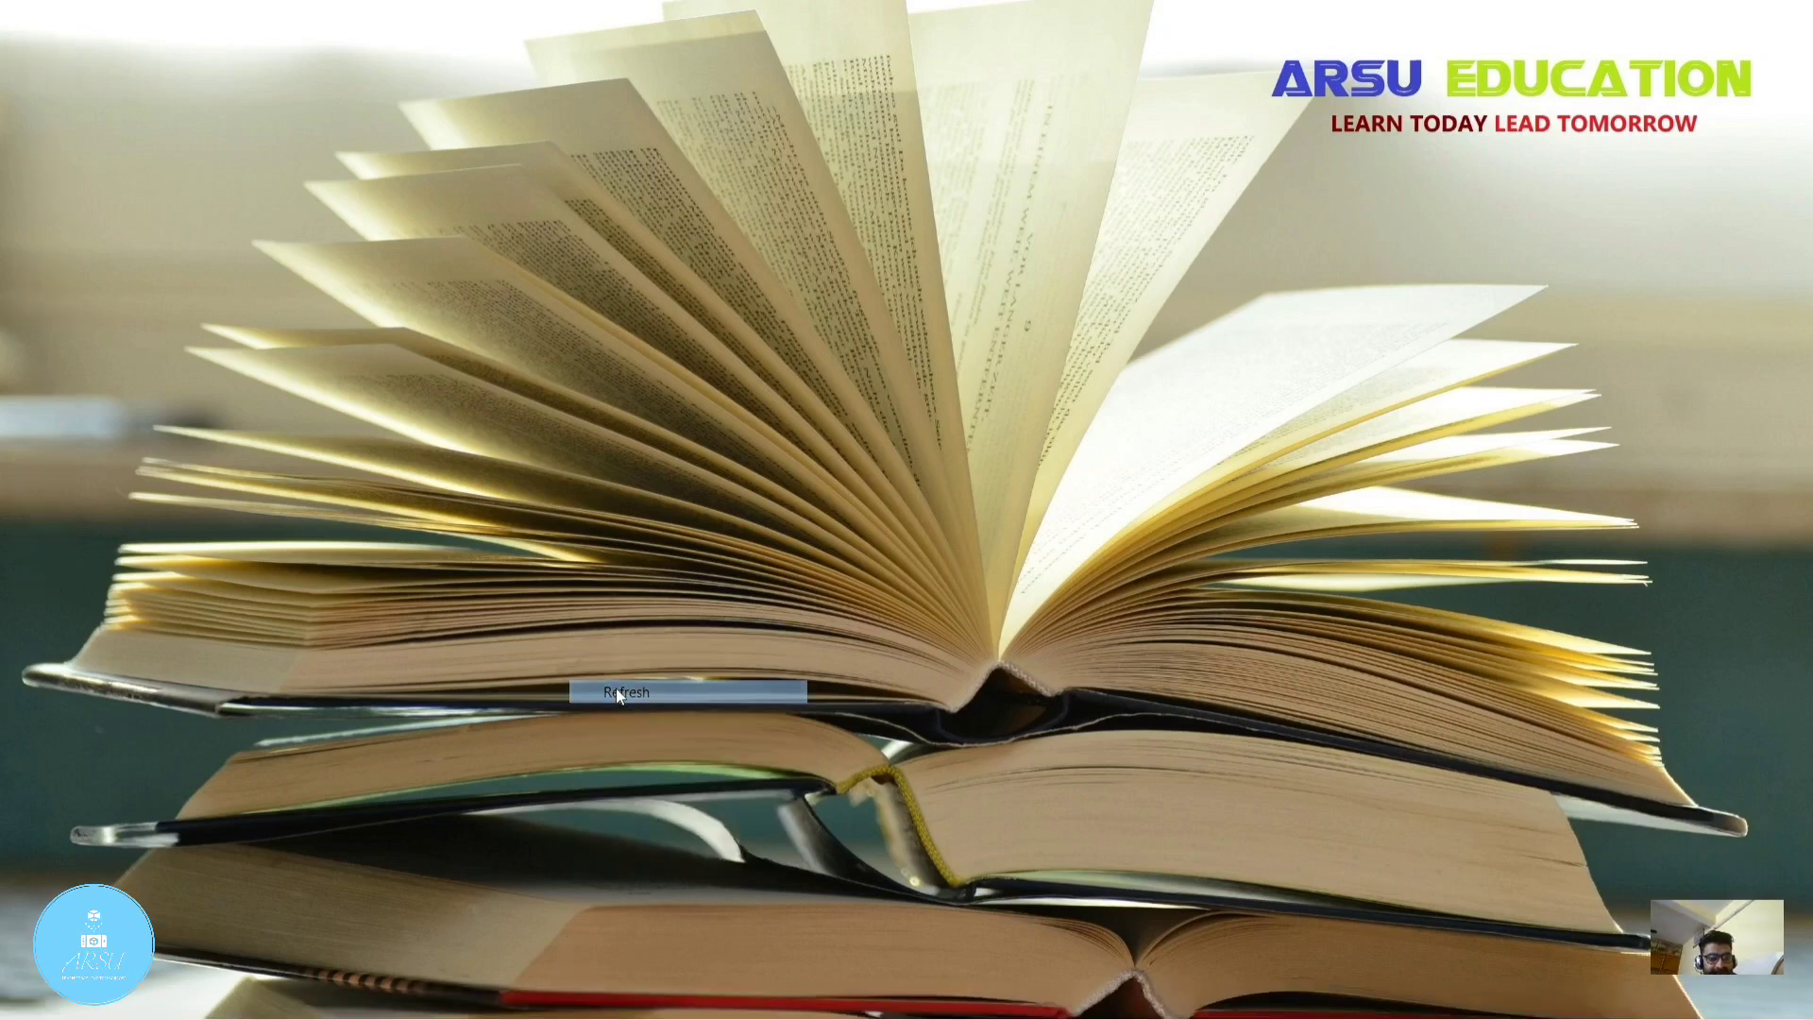
left_click(519, 1000)
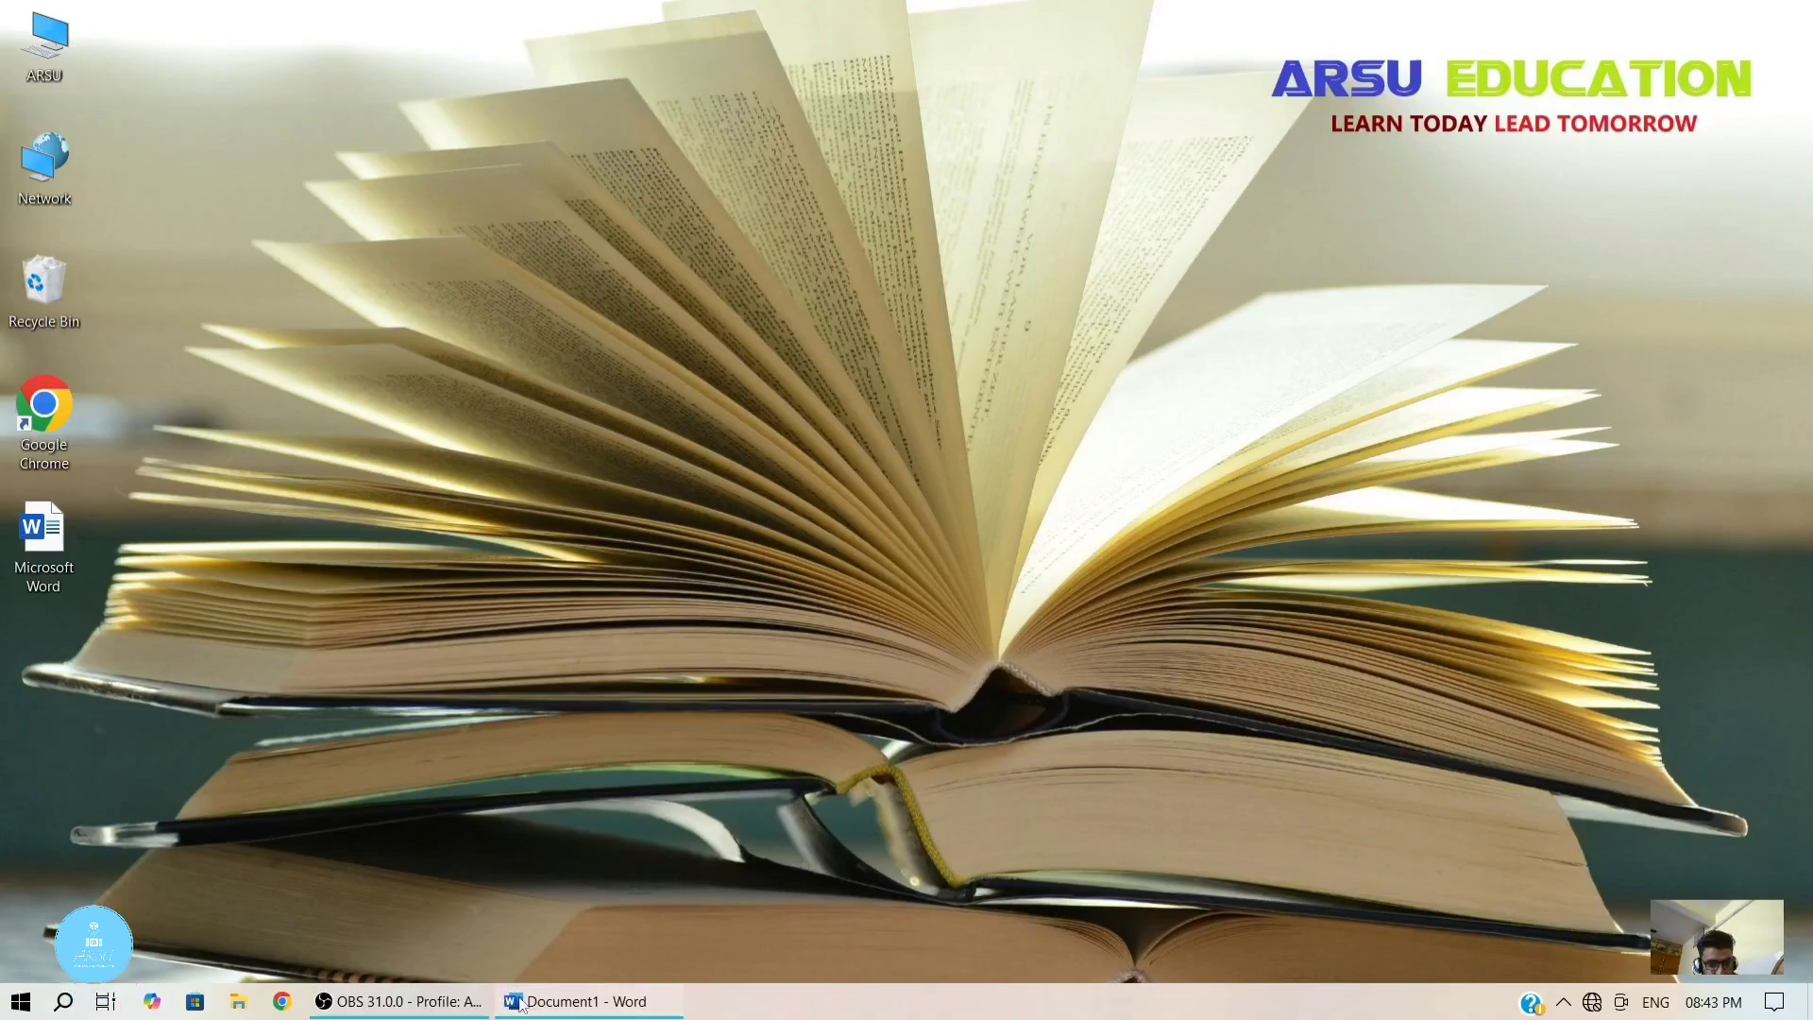
left_click(310, 458)
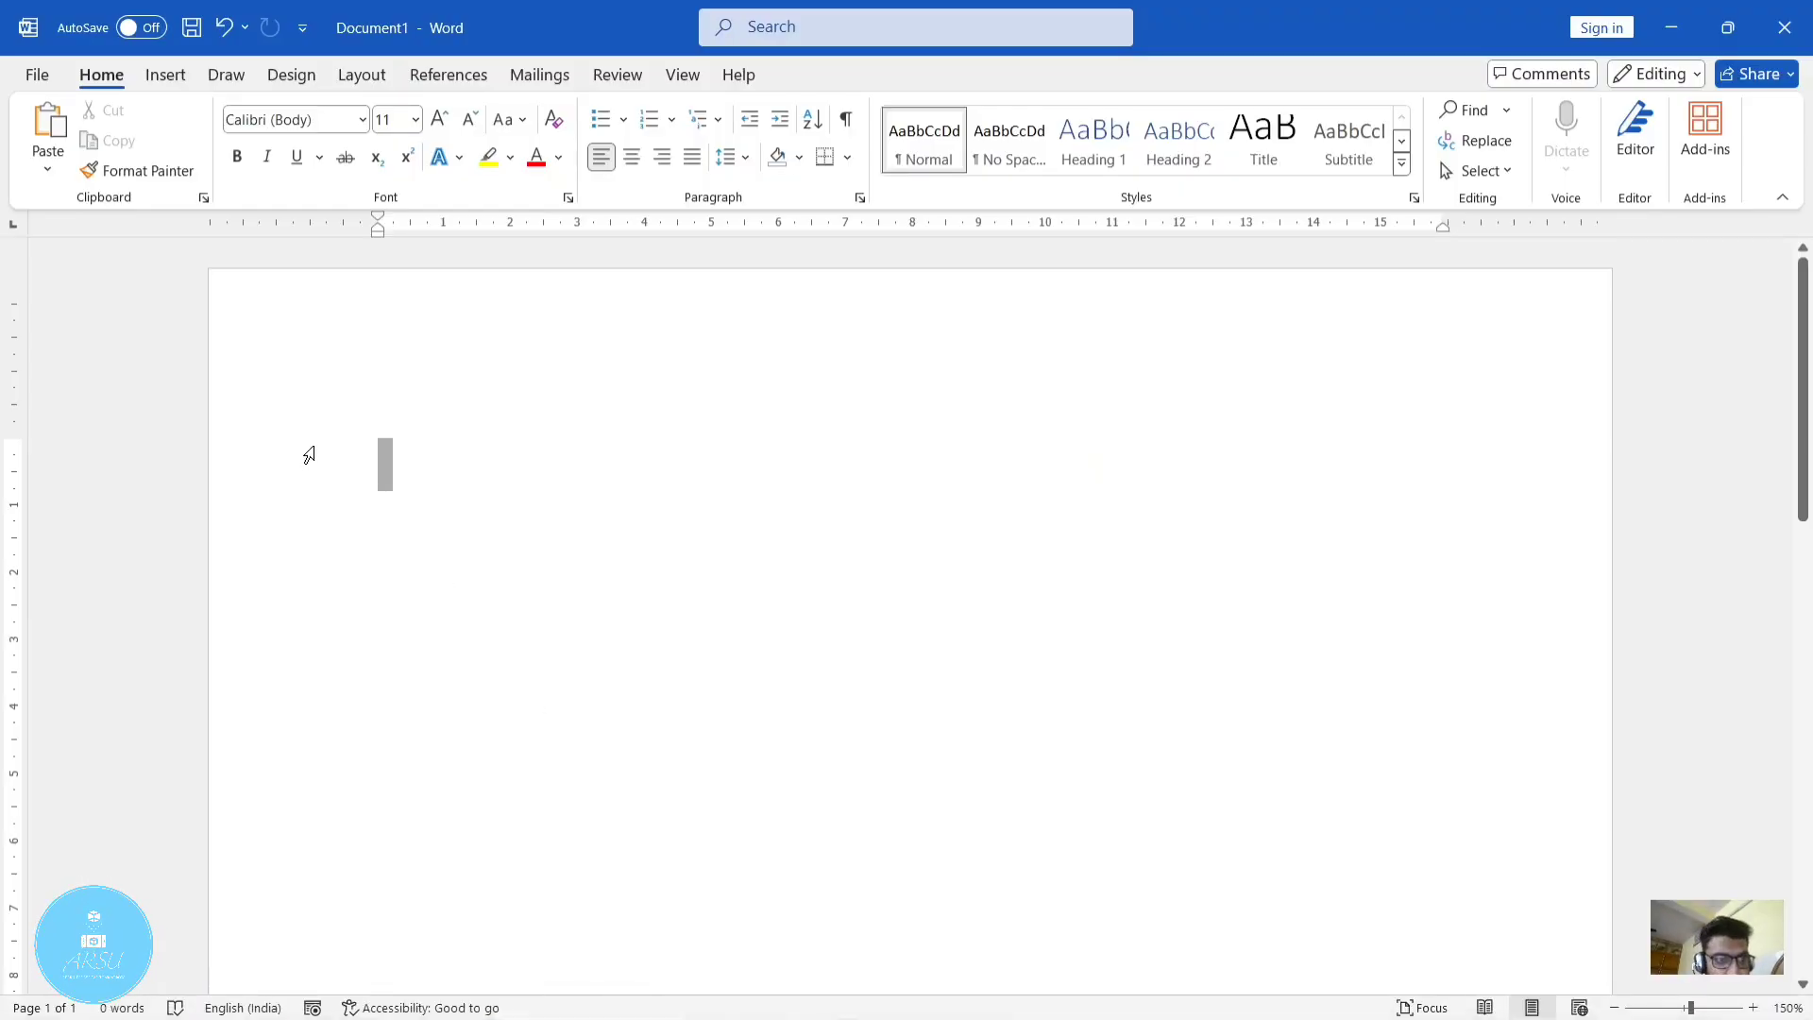
left_click(432, 542)
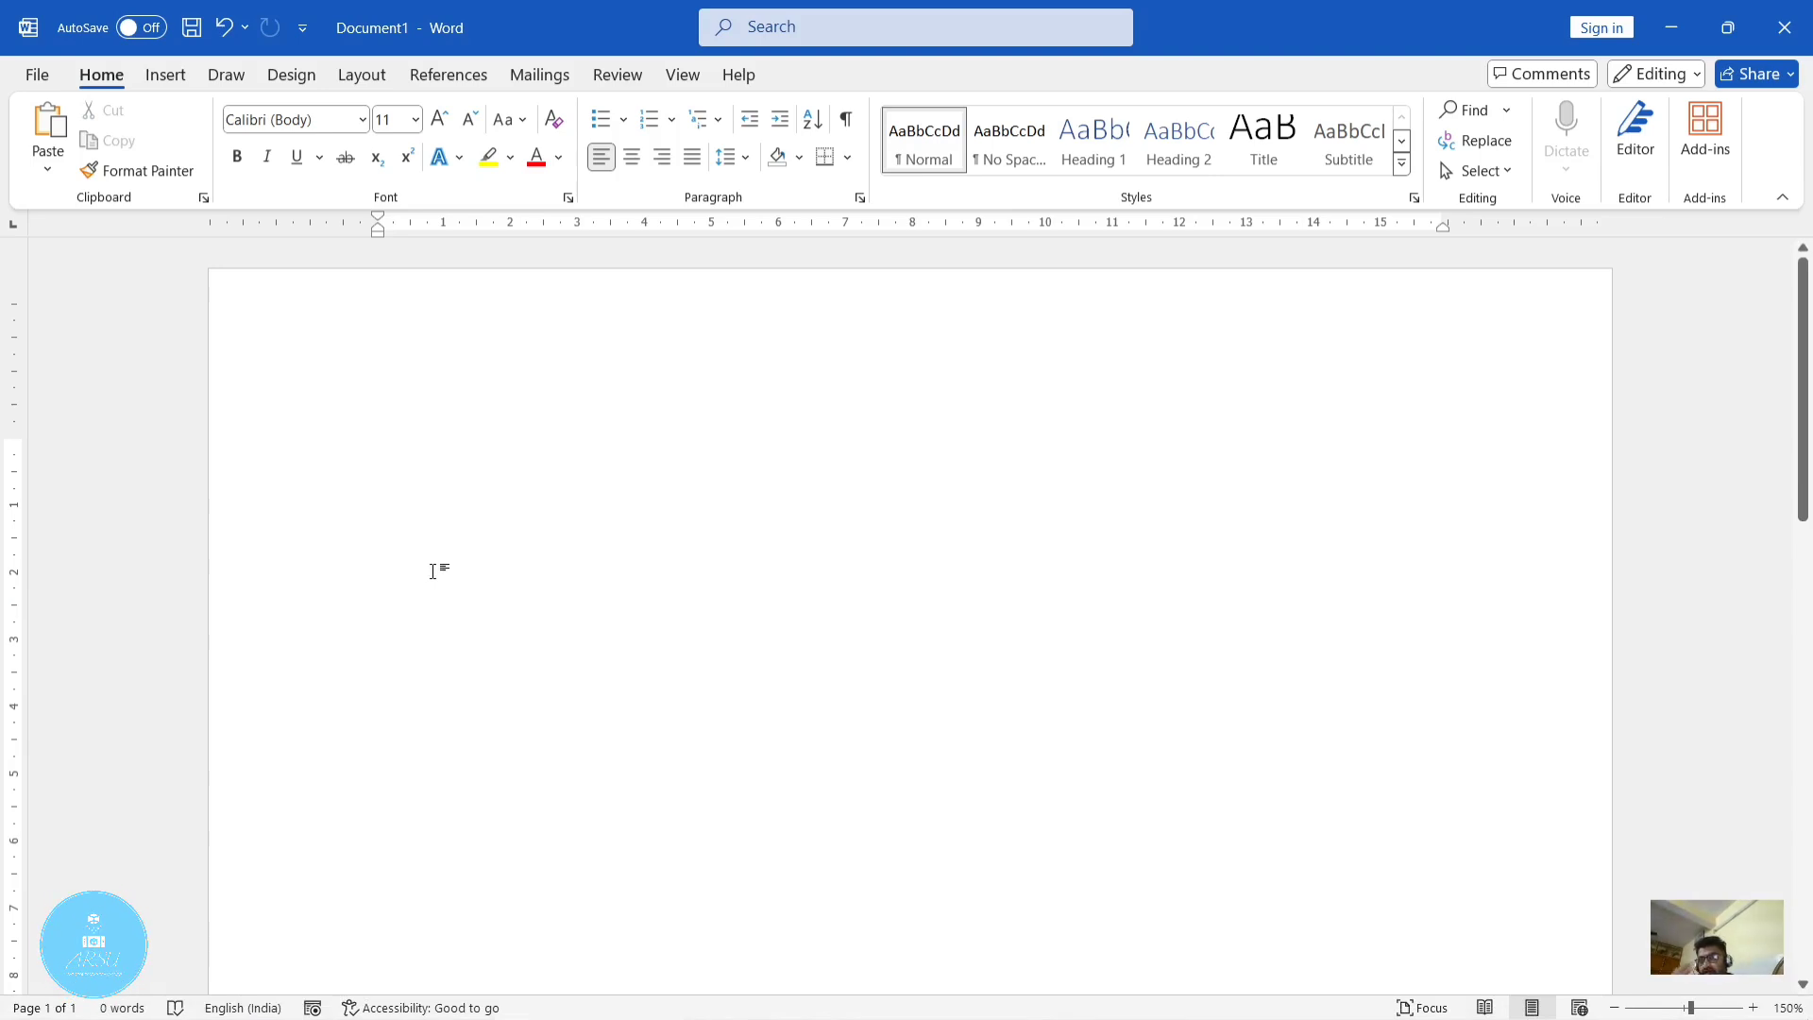
type("Name\tHindi\tEng\tMath\tScience\tTotal\tAverage A\t55\t65\t84\t45 B\t58\t76\t48\t94 C\t98\t25\t79\t26 D\t63\t43\t49\t62 E\t72\t45\t61\t86 F\t28\t79\t42\t48 G\t48\t79\t14\t58")
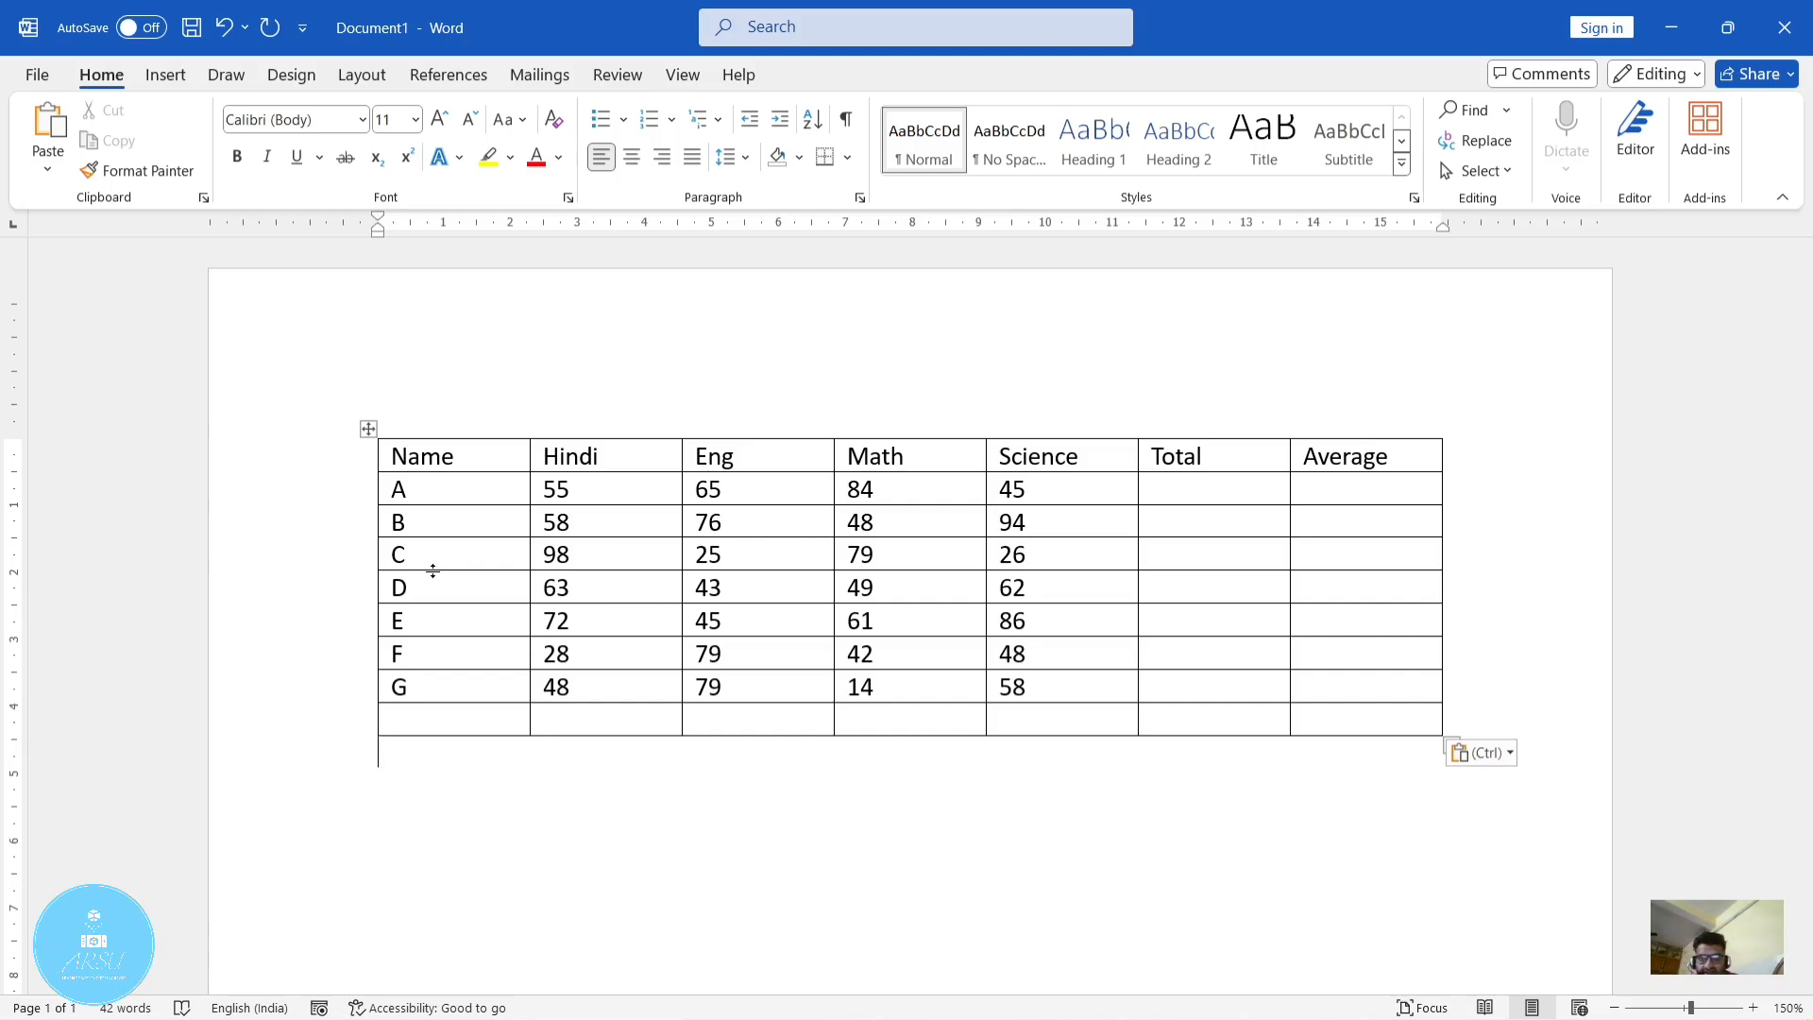
Examine the default formula that the Formula dialog offers for the Total cell in row A
left_click(1209, 483)
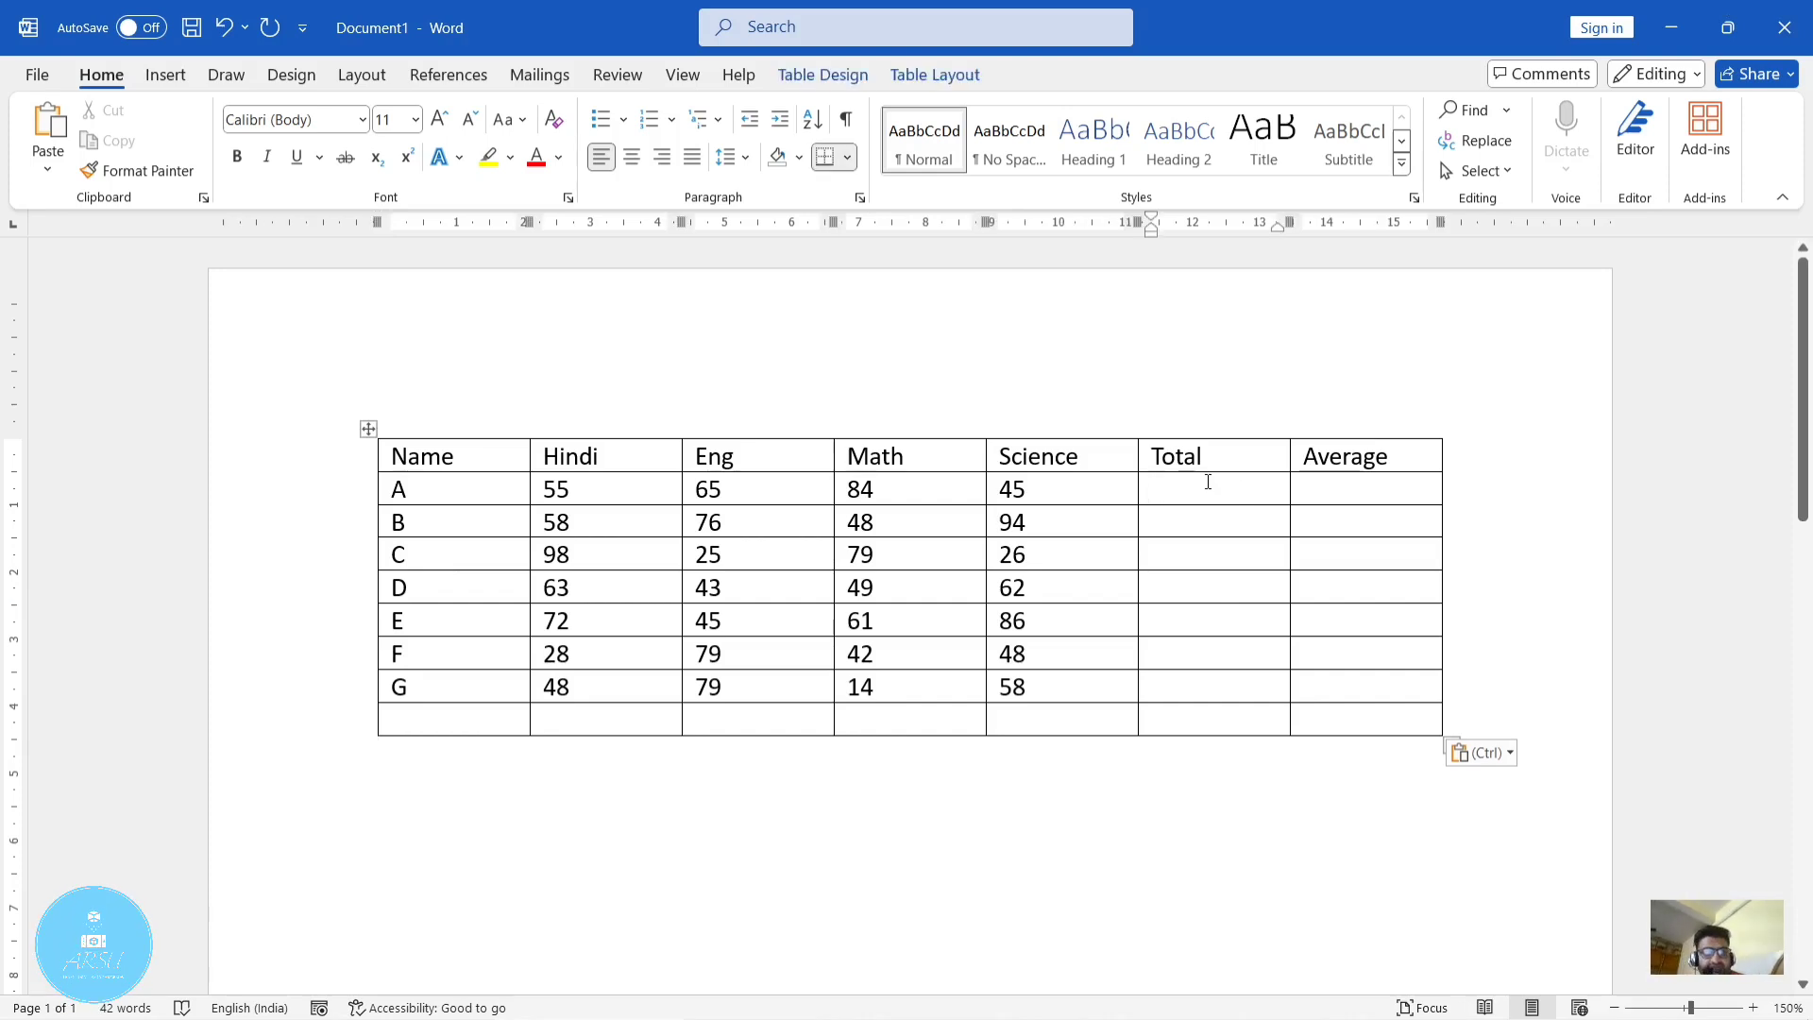
left_click(901, 79)
left_click(1608, 176)
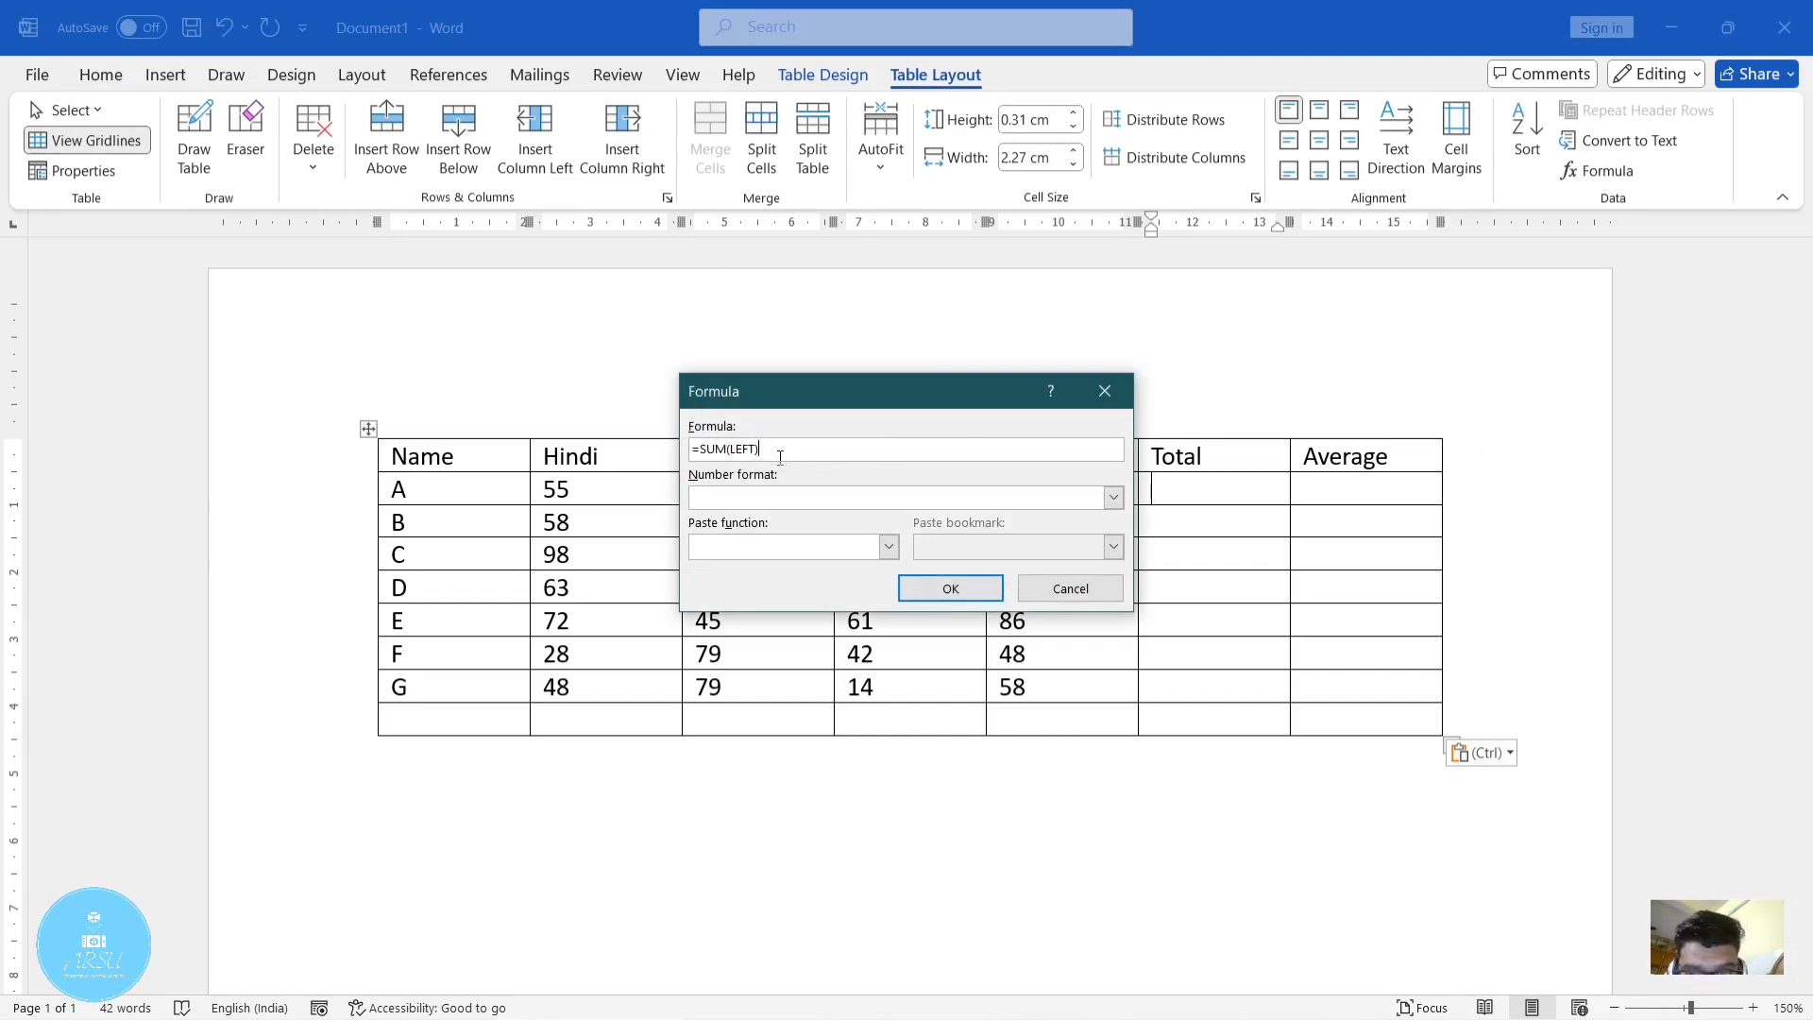
left_click(1105, 390)
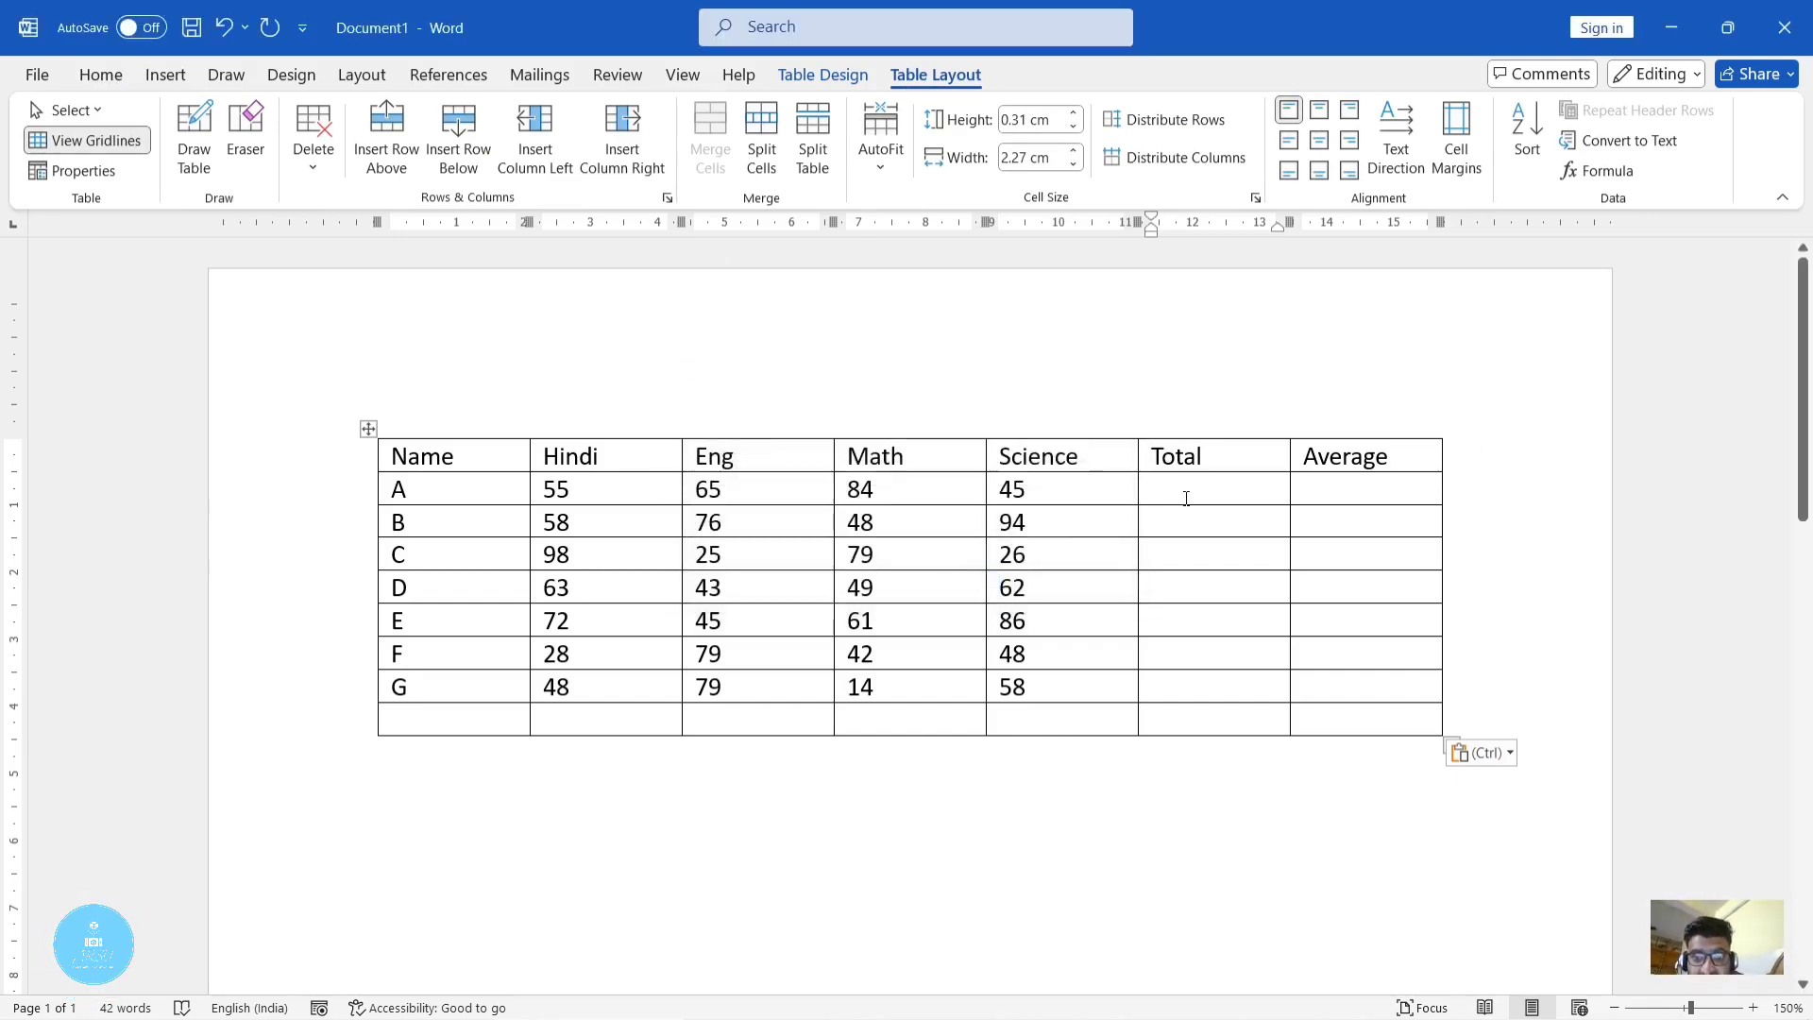
left_click(1176, 536)
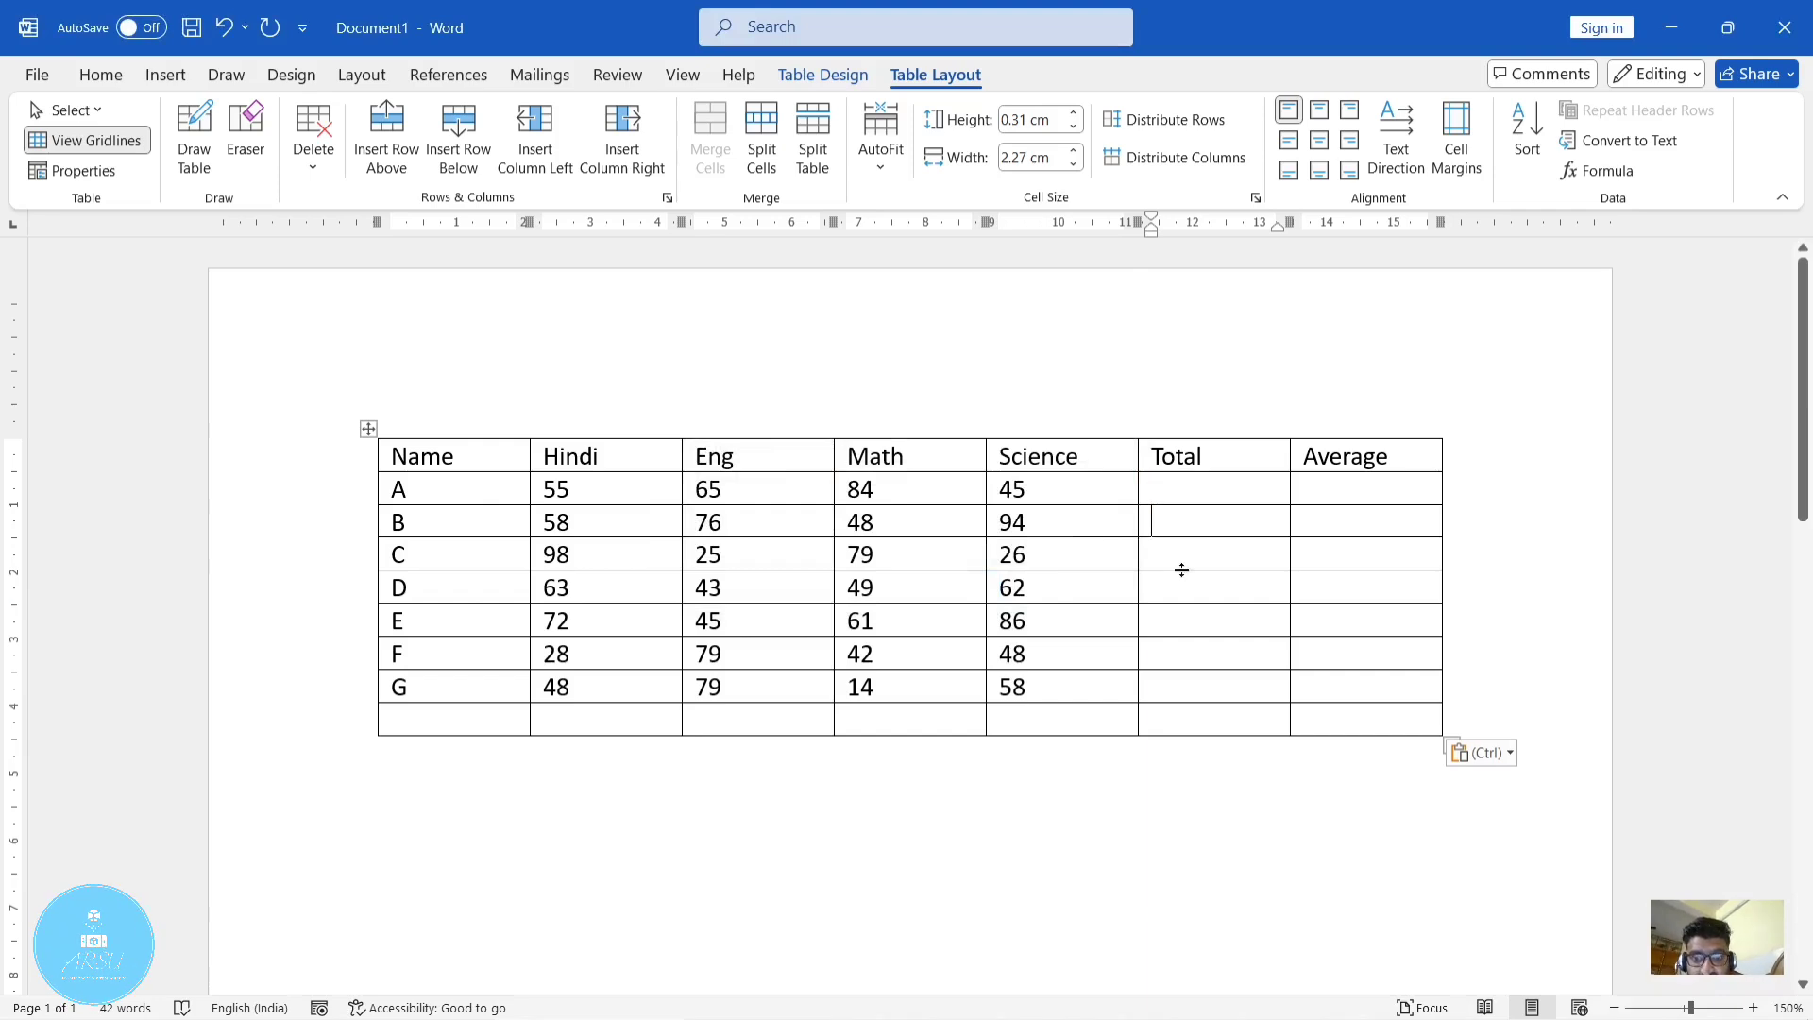
left_click(1183, 595)
left_click(1186, 619)
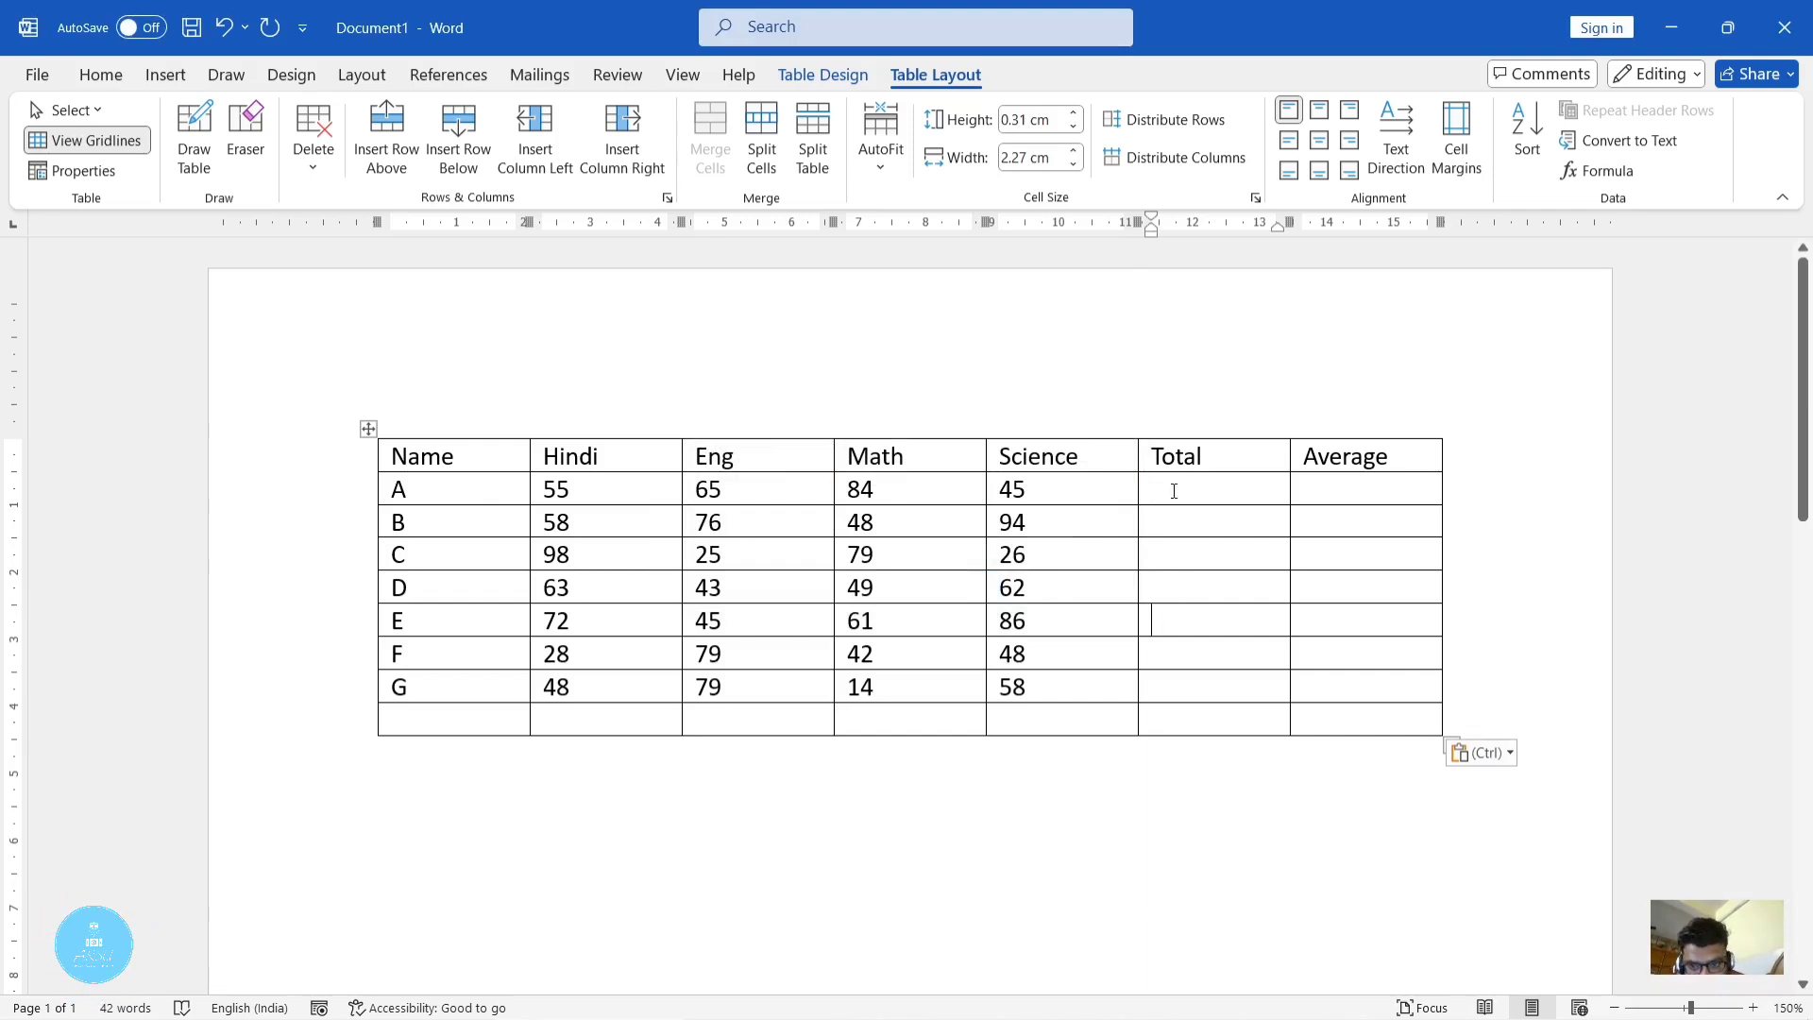
Try to rewrite the SUM formula for row A's Total cell, removing its LEFT argument
left_click(1602, 170)
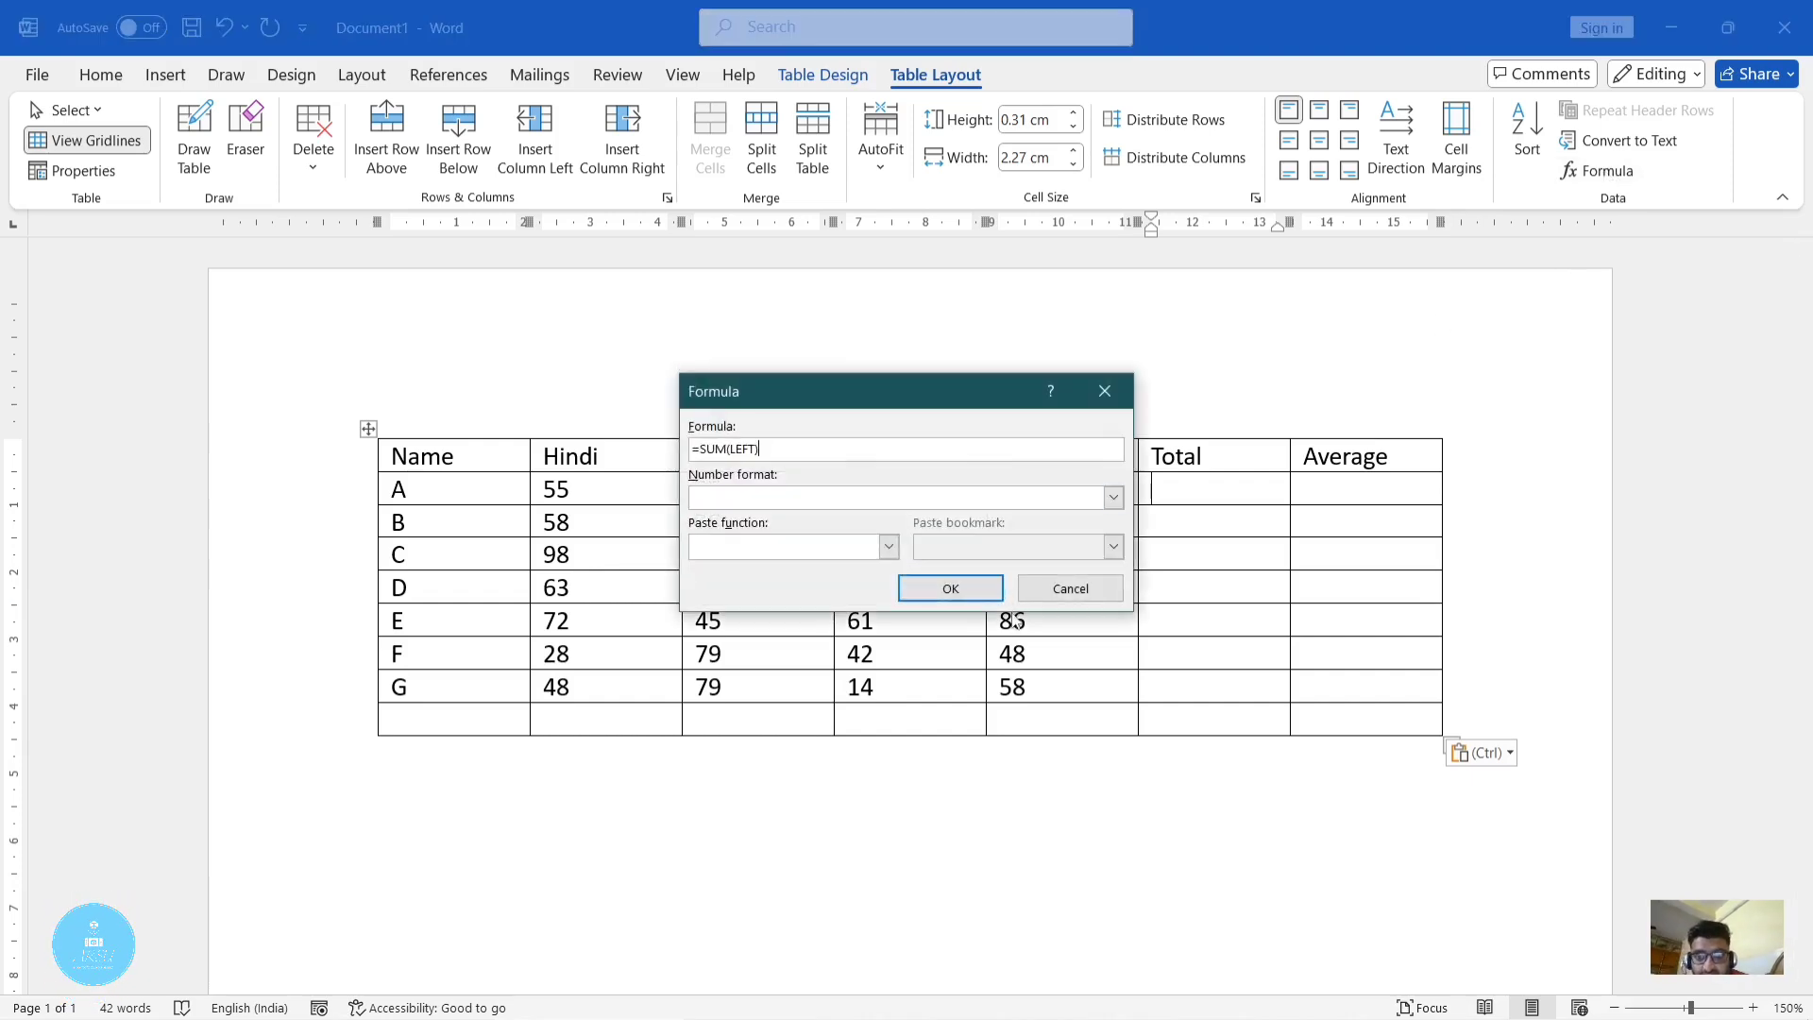
left_click_drag(834, 382, 658, 348)
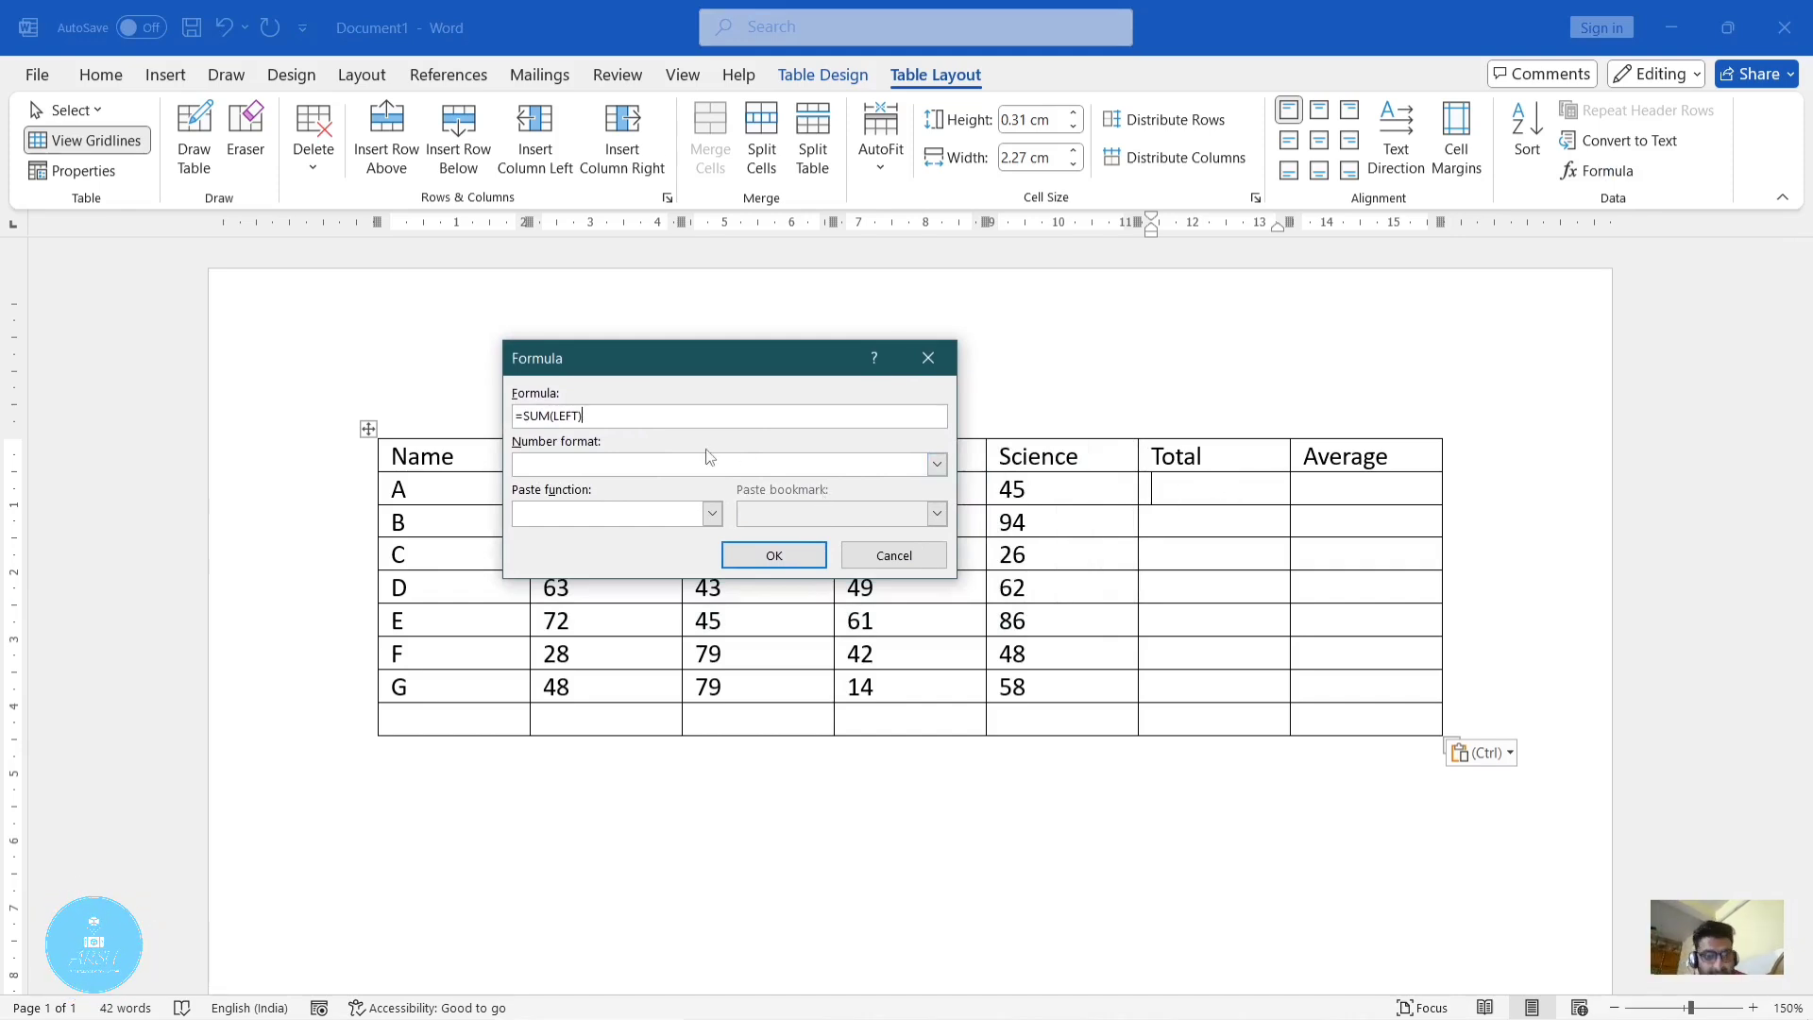
key("BackSpace")
key("BackSpace")
key("BackSpace")
key("BackSpace")
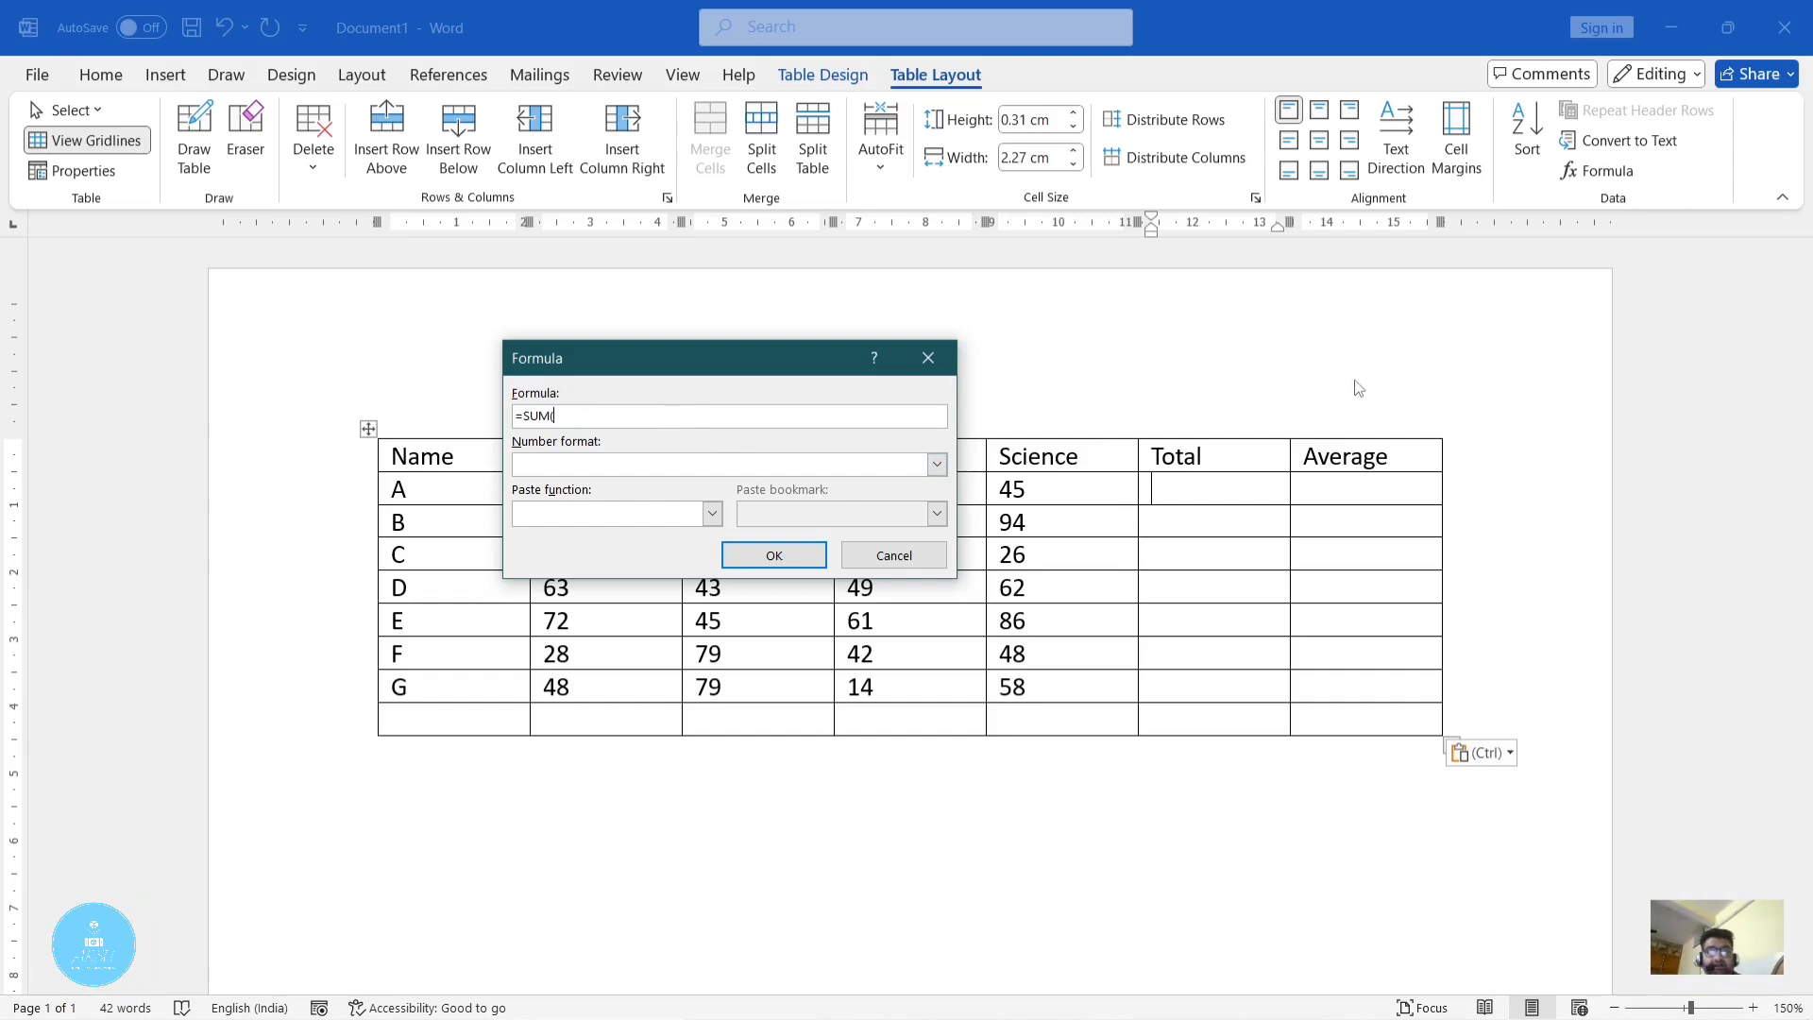
left_click(928, 357)
scroll(1232, 396, "down", 1)
scroll(1232, 397, "down", 5)
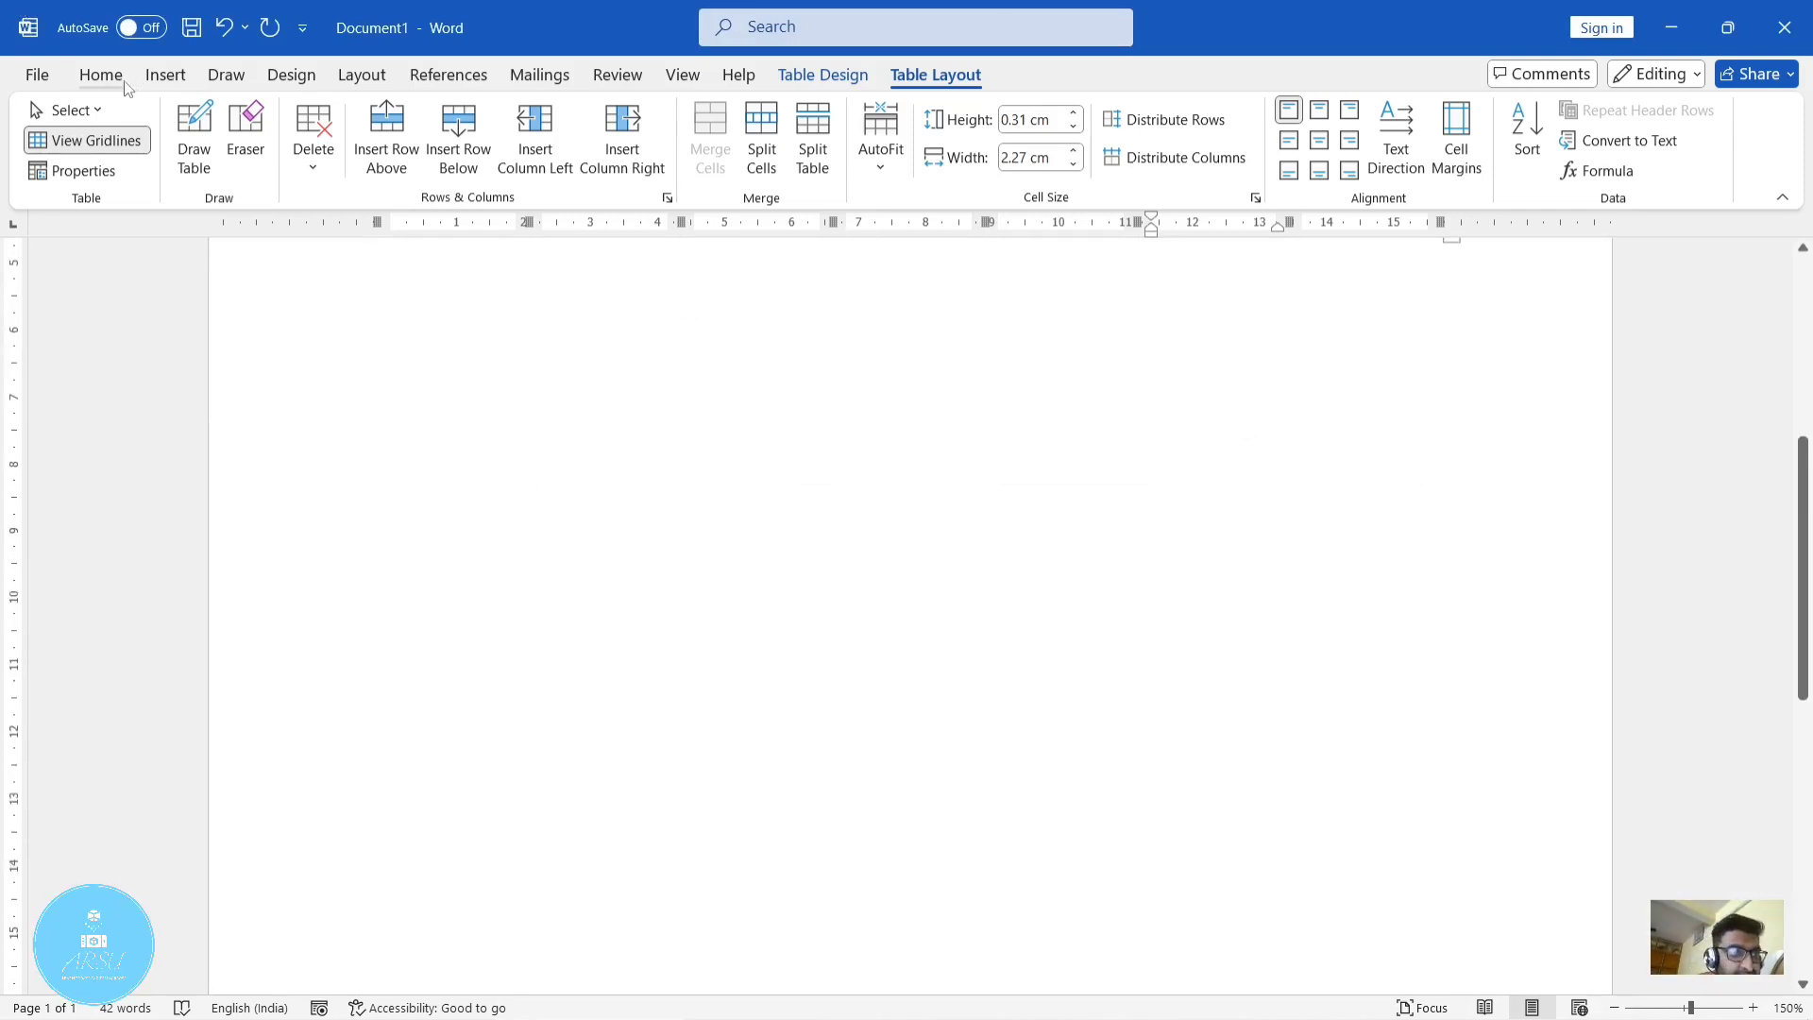
left_click(166, 75)
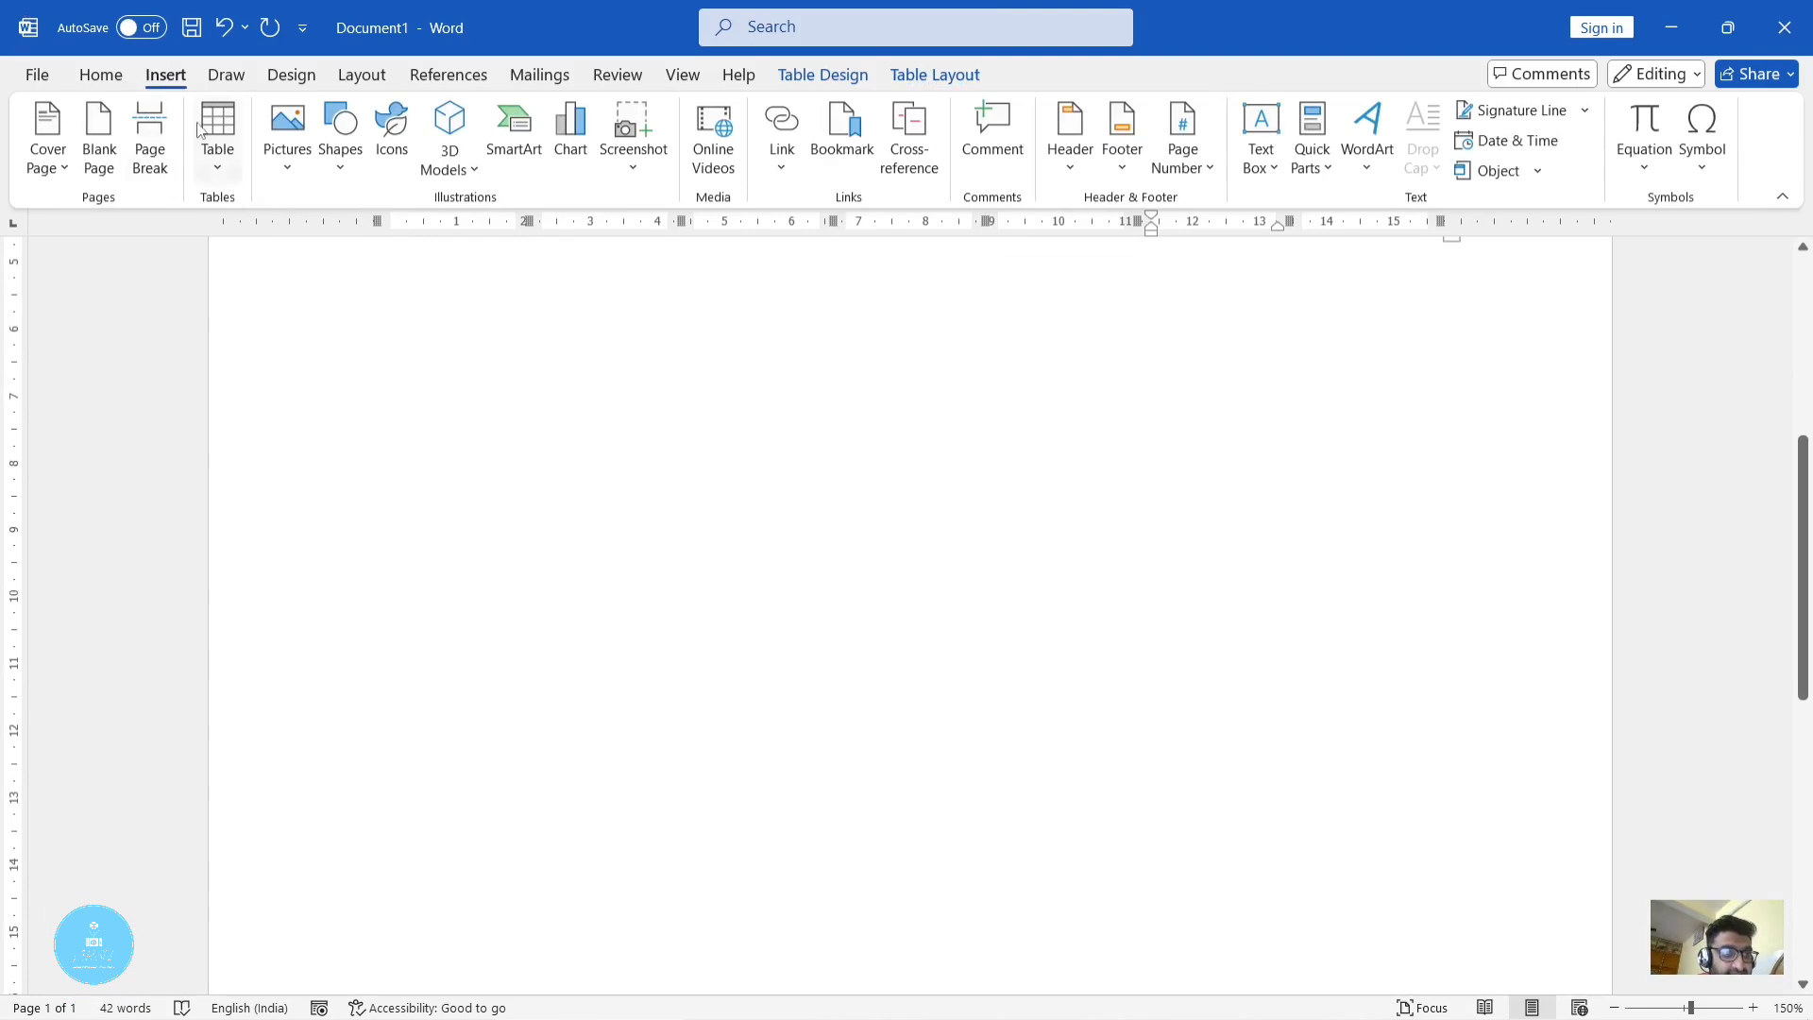
left_click(228, 171)
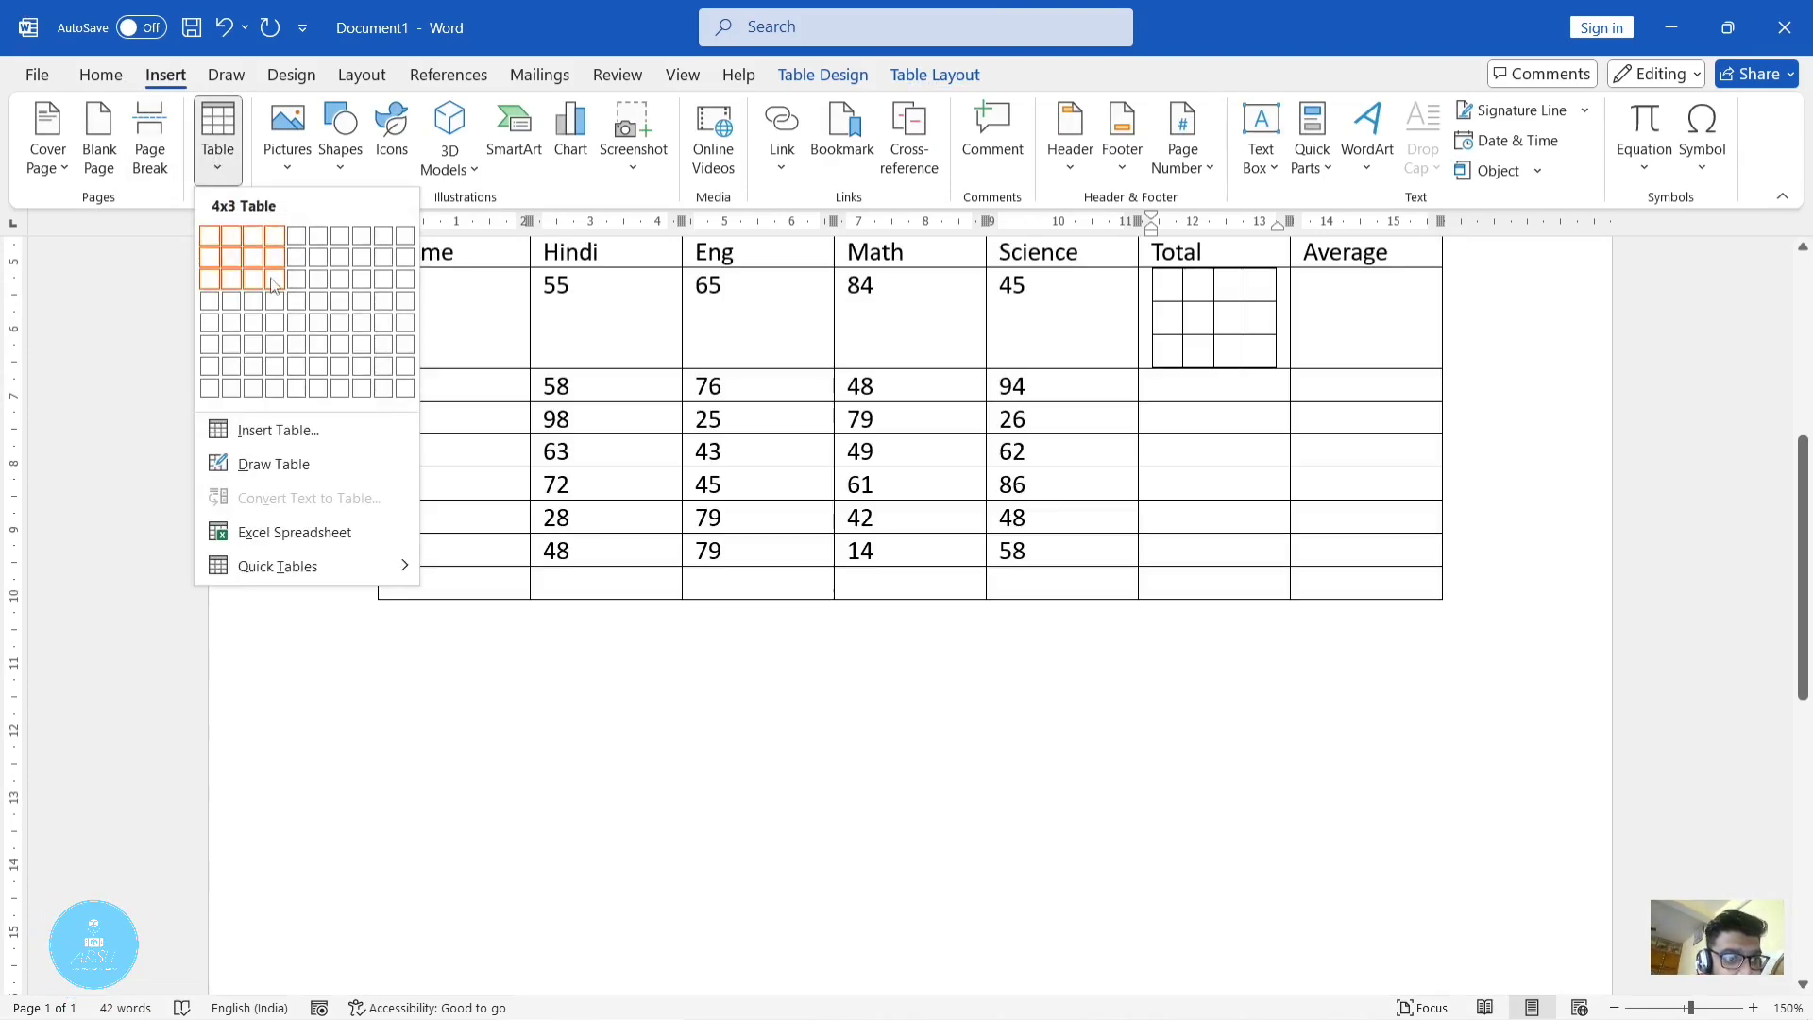
left_click(680, 746)
Insert a table with three columns and three rows two lines below the marks table
scroll(604, 605, "up", 1)
left_click(508, 474)
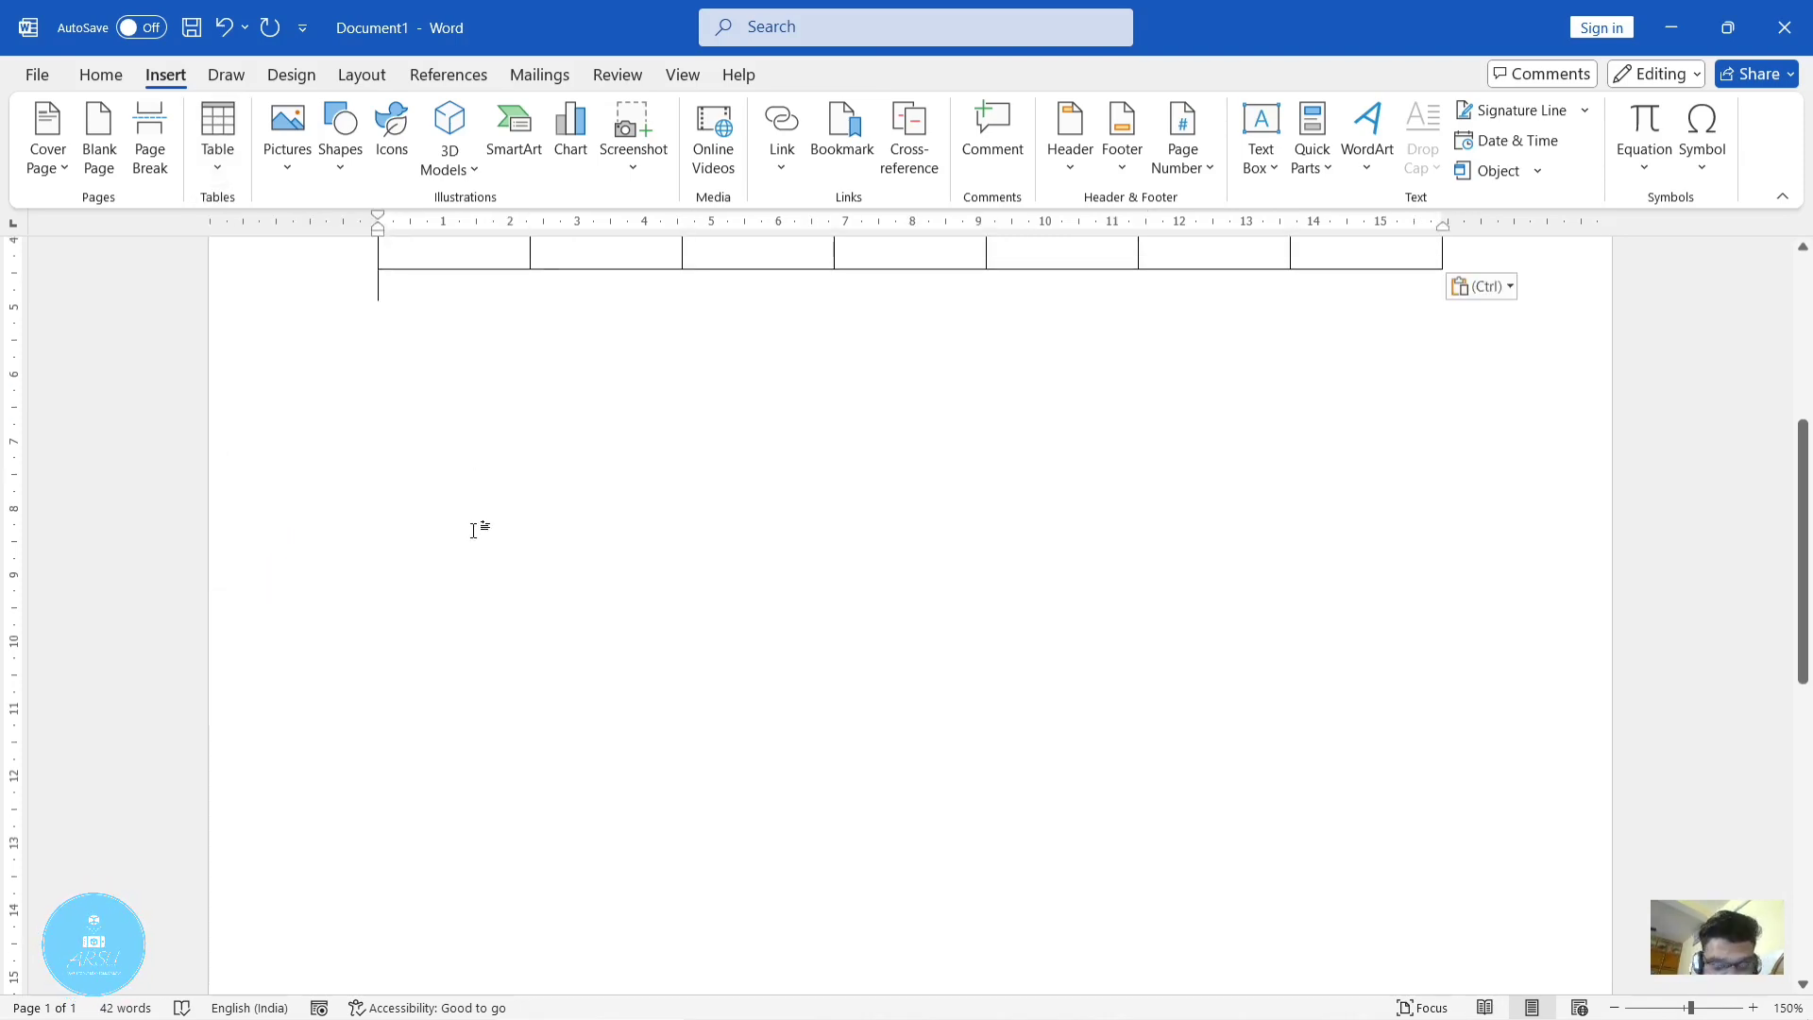
key("Return")
key("Return")
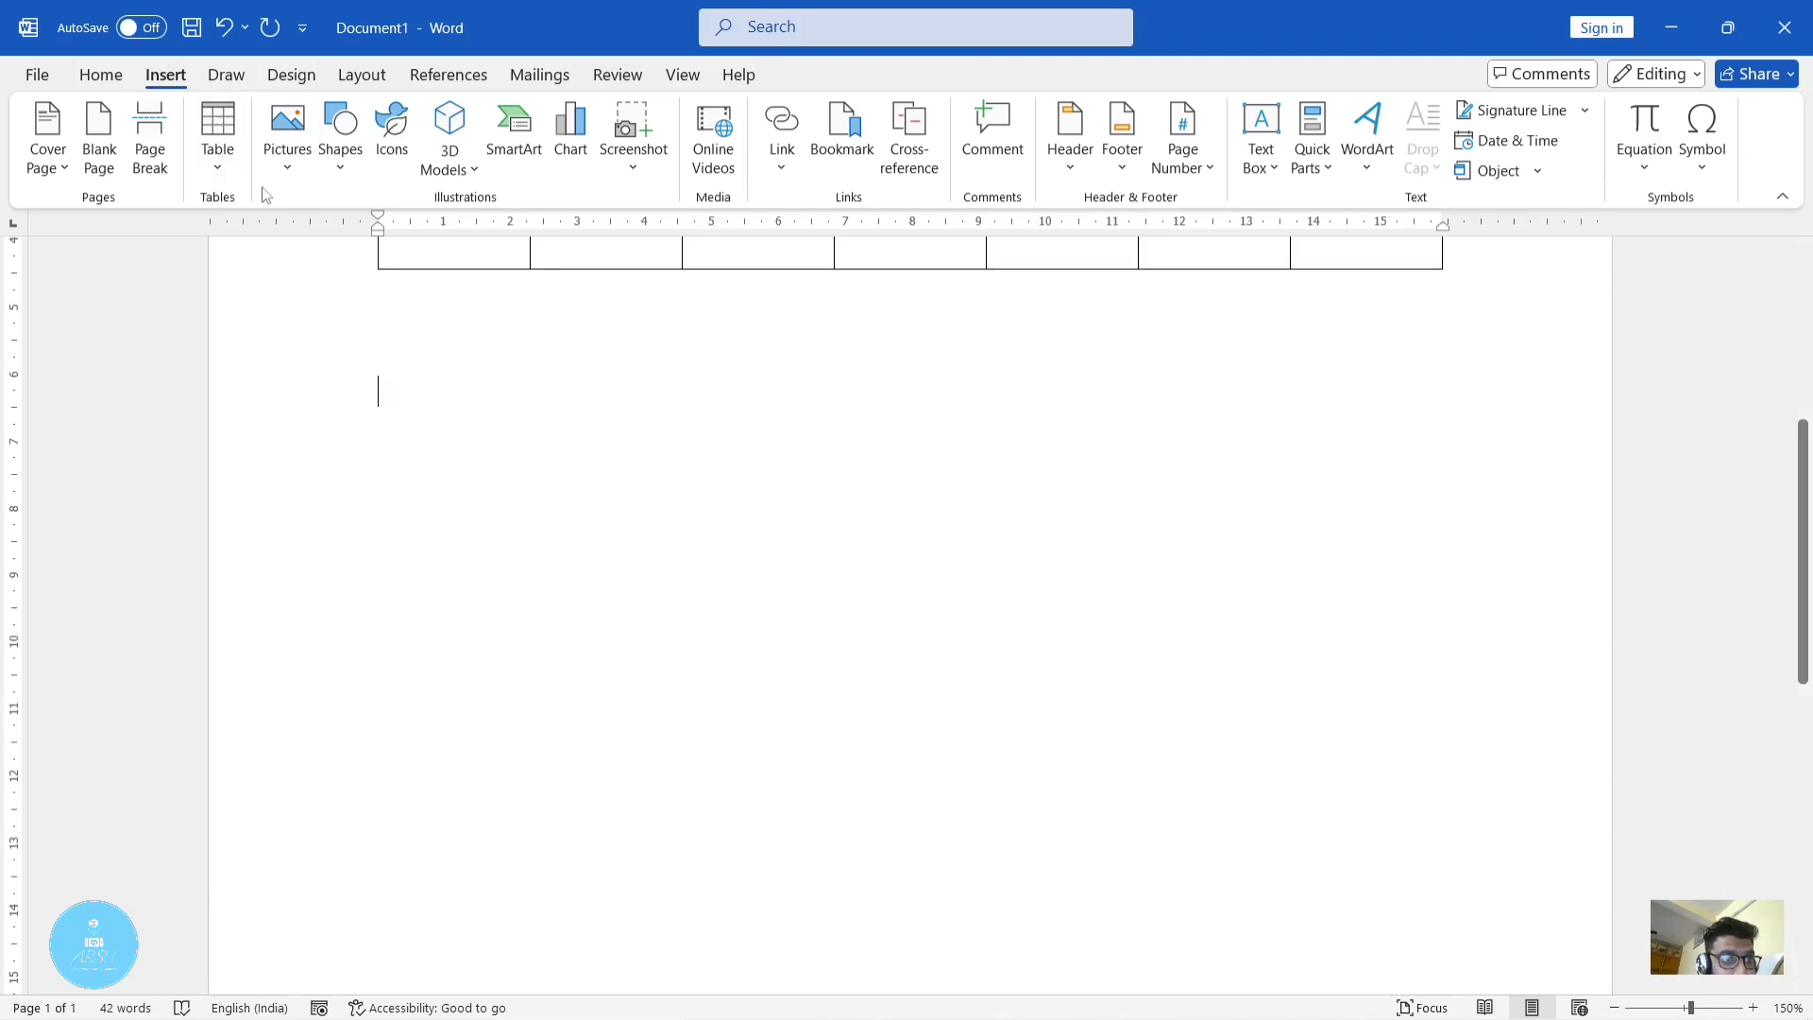
left_click(234, 162)
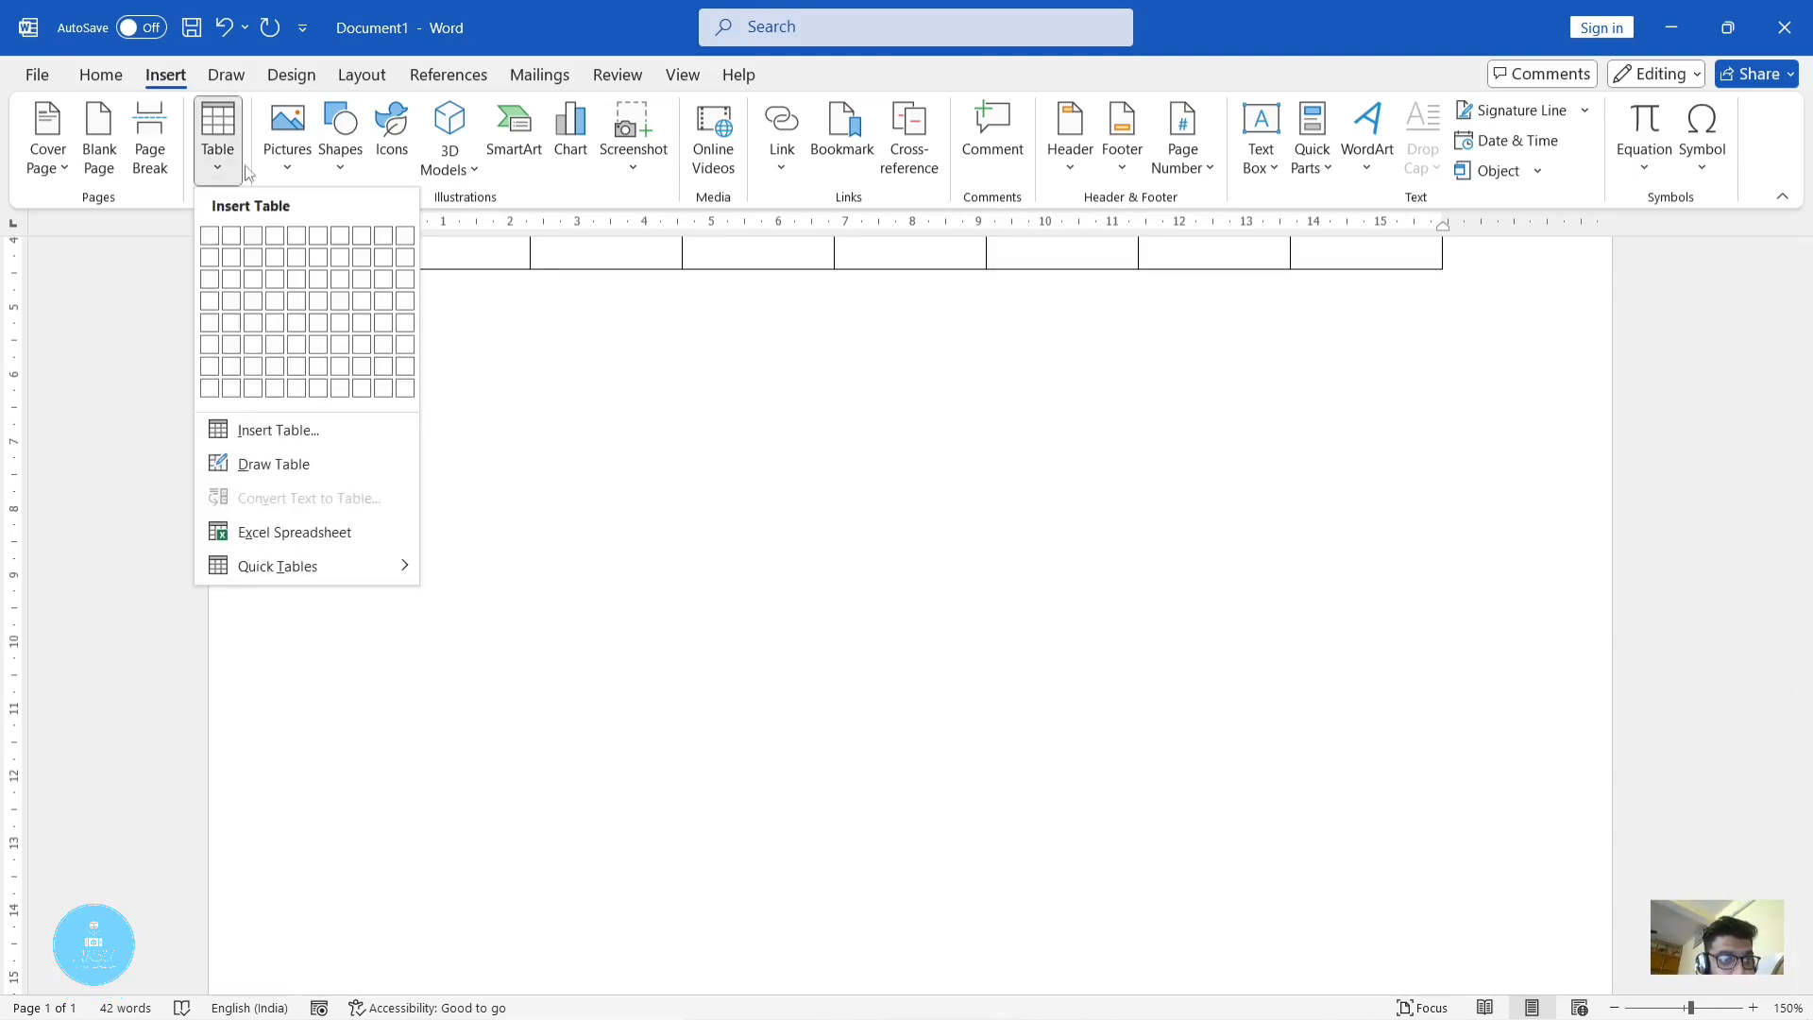
left_click(248, 277)
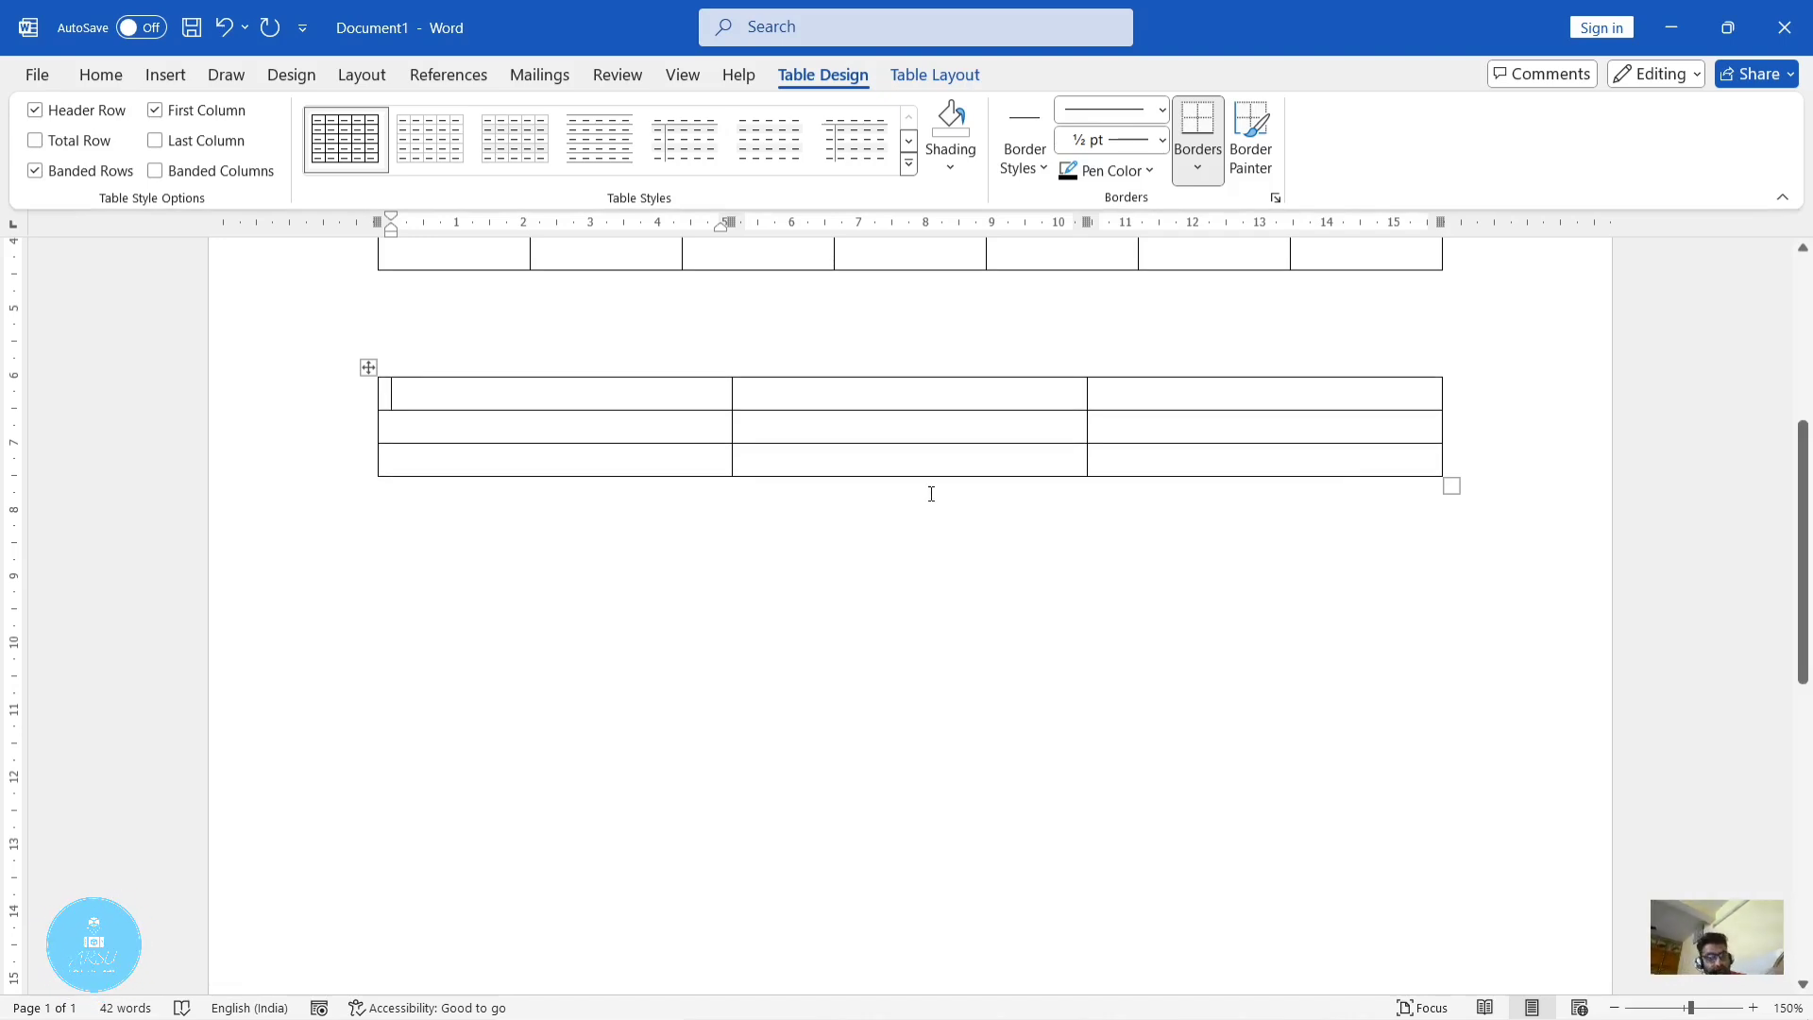
Fill the first row of the new three-column table with a, b and c
type("a")
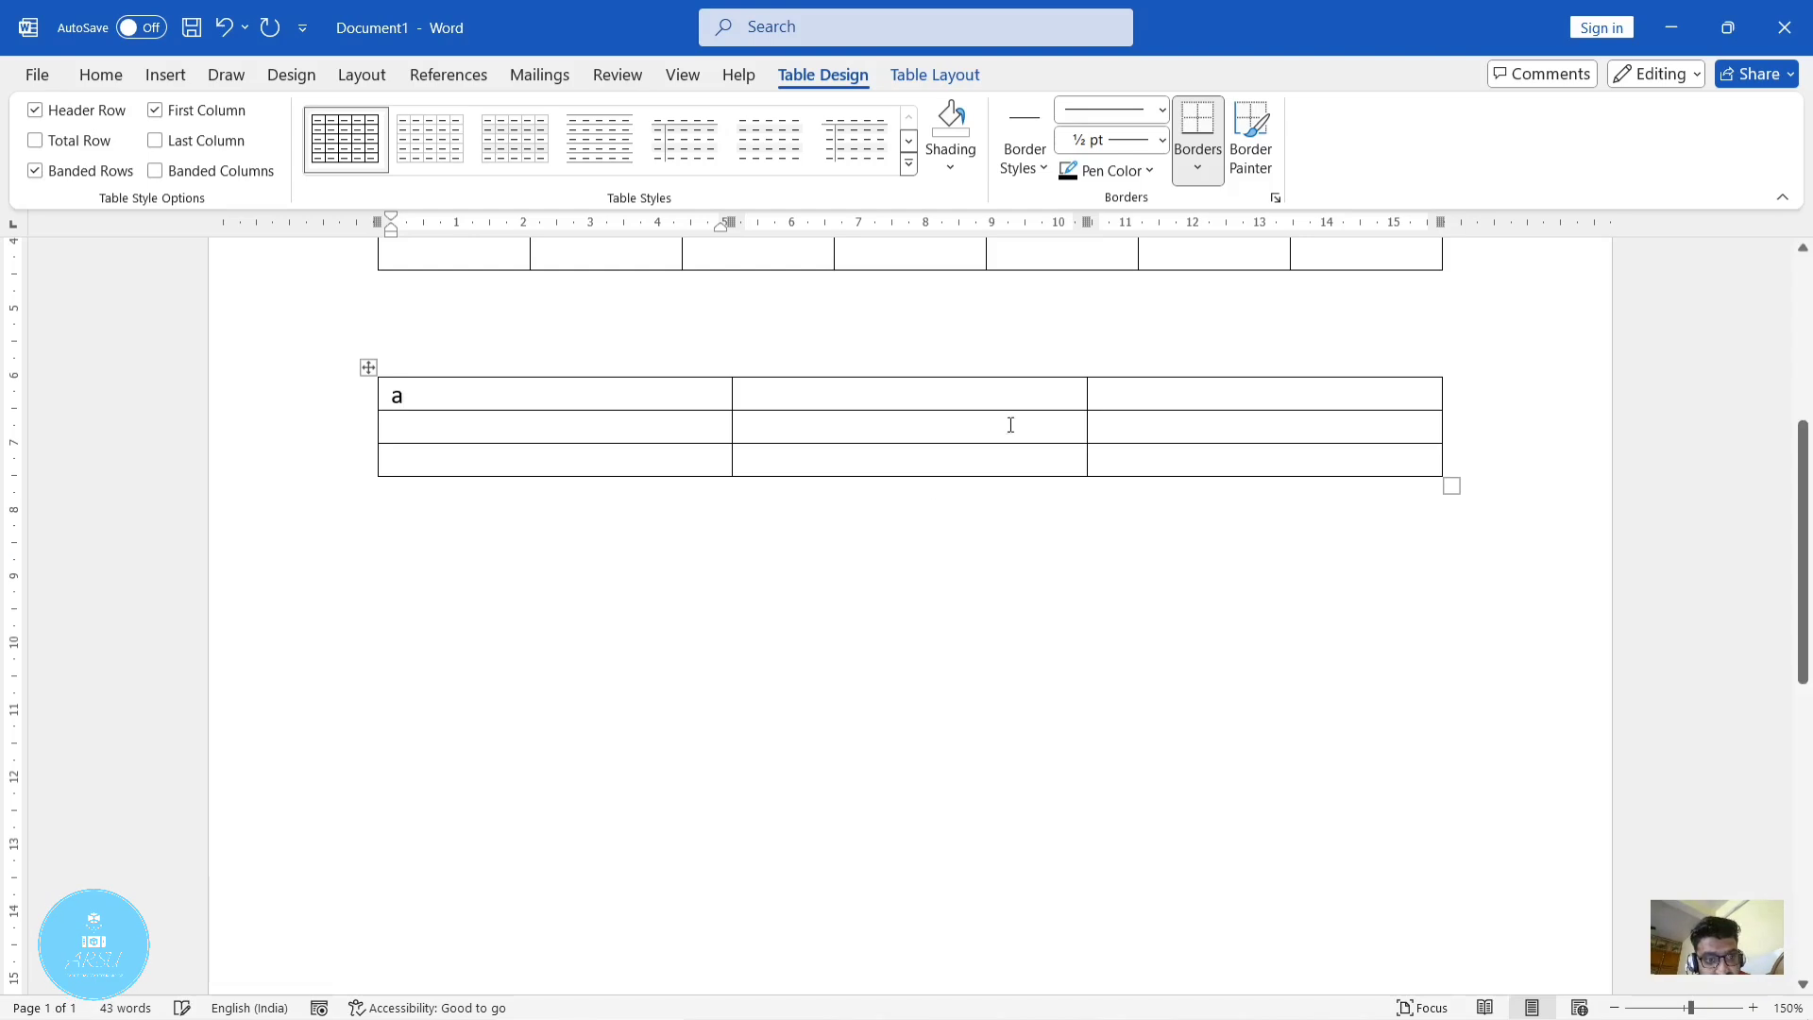
left_click(973, 388)
type("b")
left_click(1229, 409)
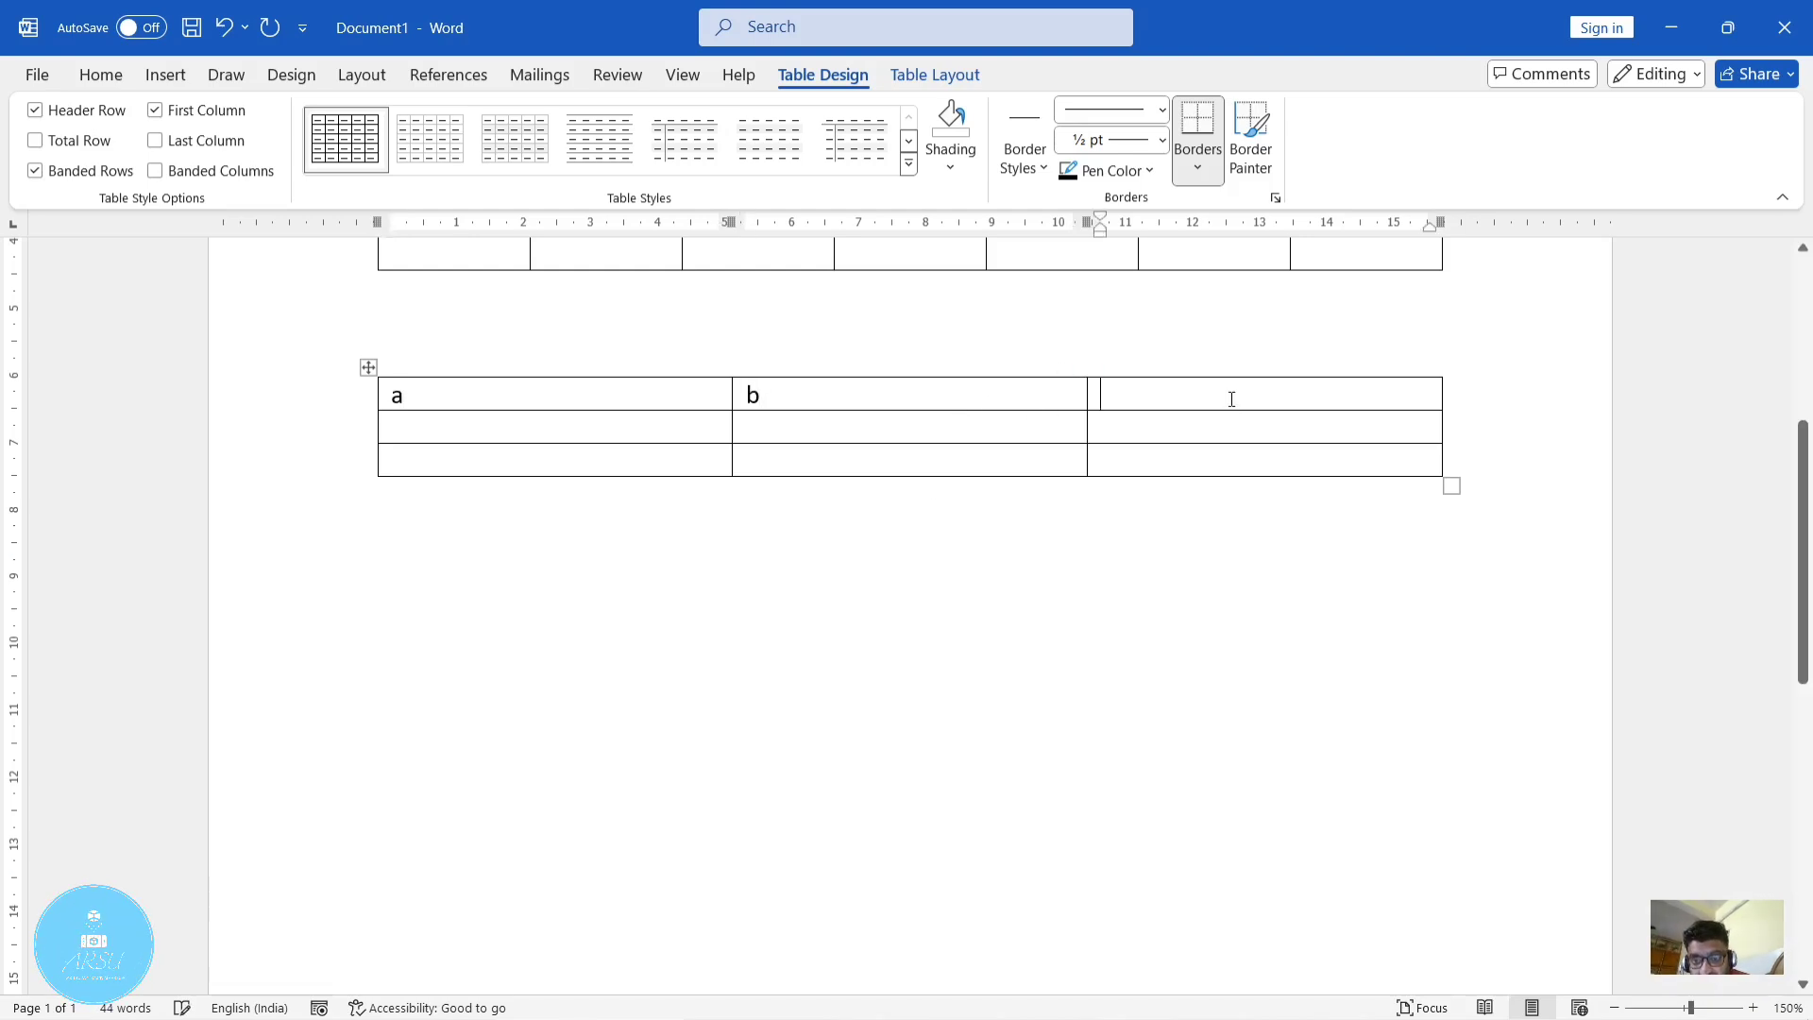
type("c")
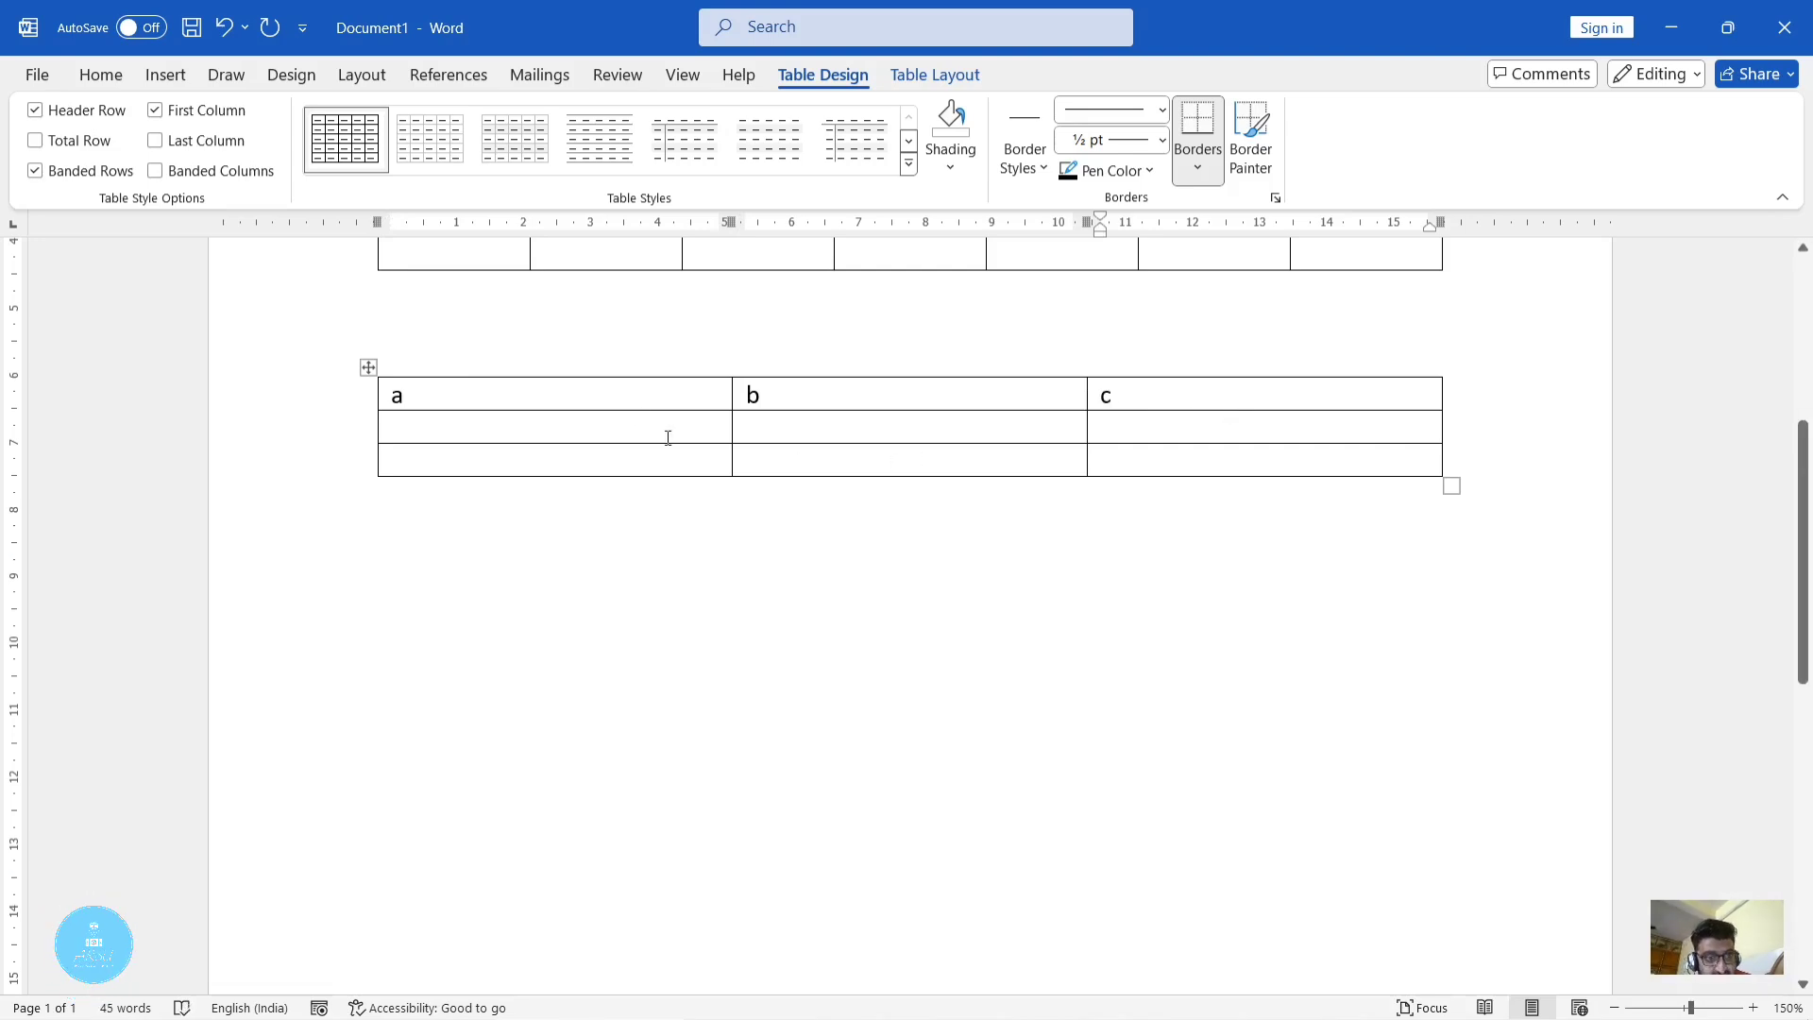
Replace the first cell's text in the new table with A1 and enter 2 and 3 in the two cells beneath it
left_click(484, 398)
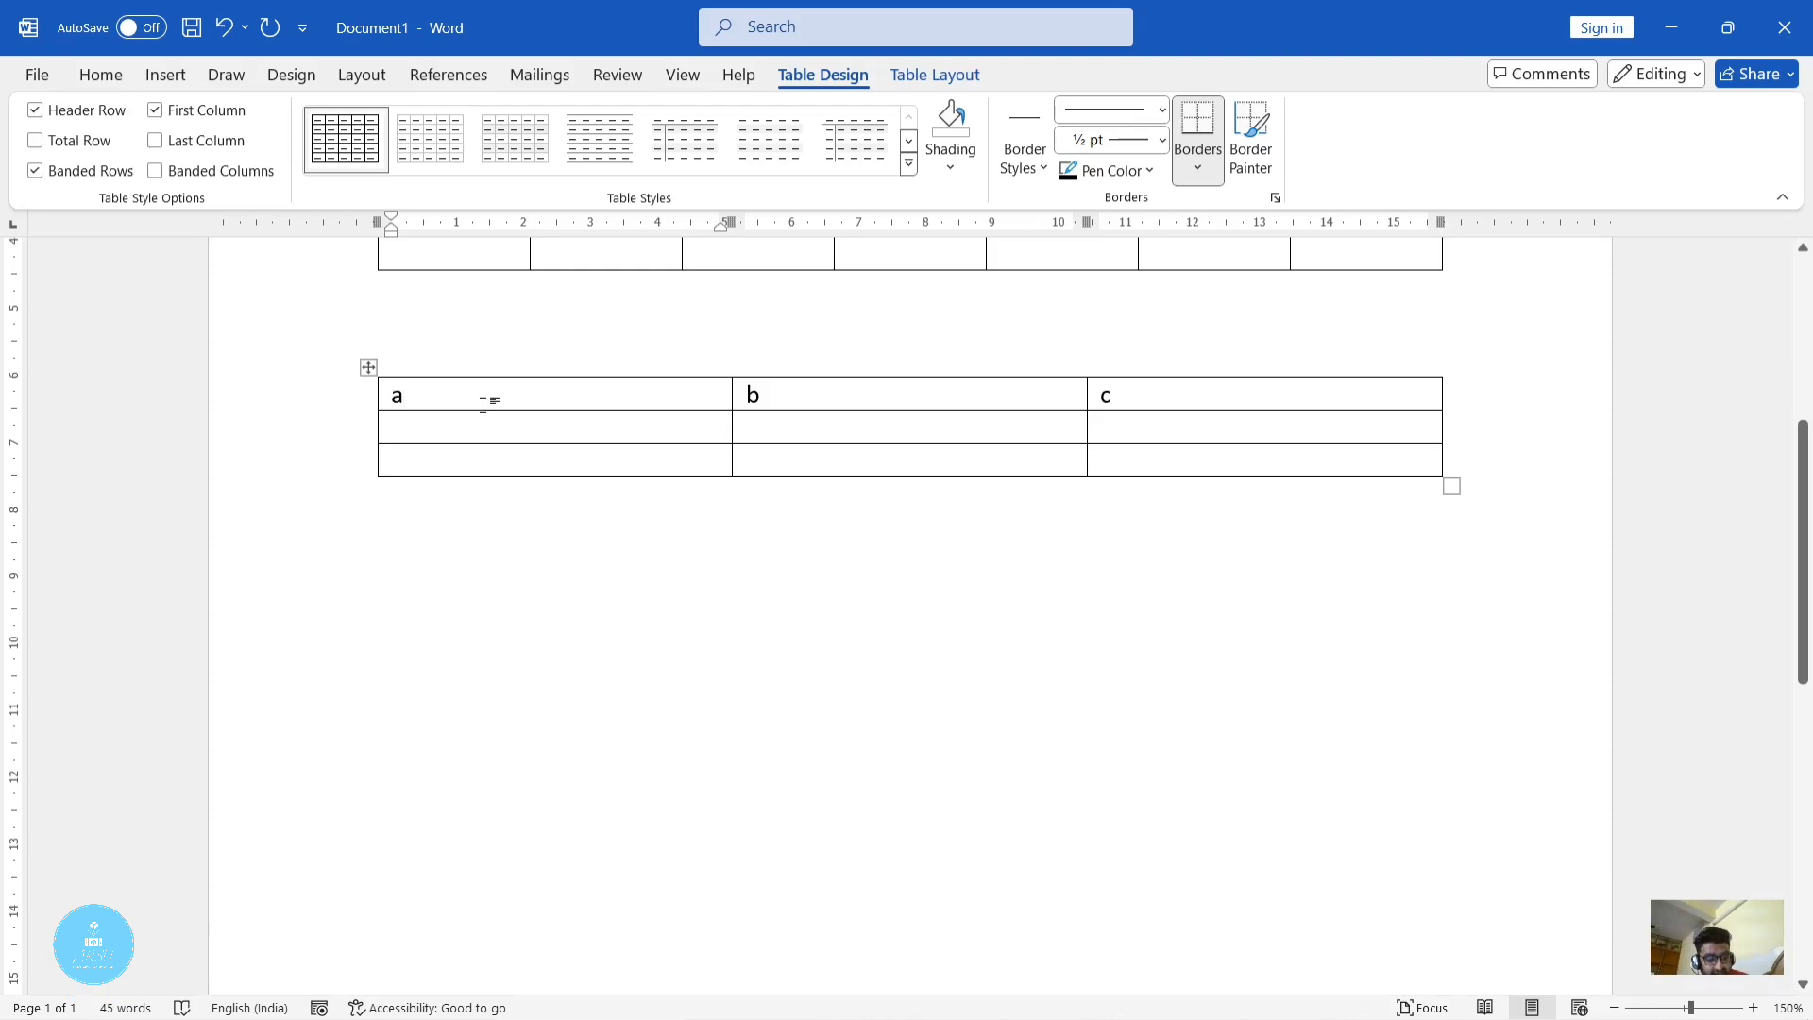
key("BackSpace")
type("A1")
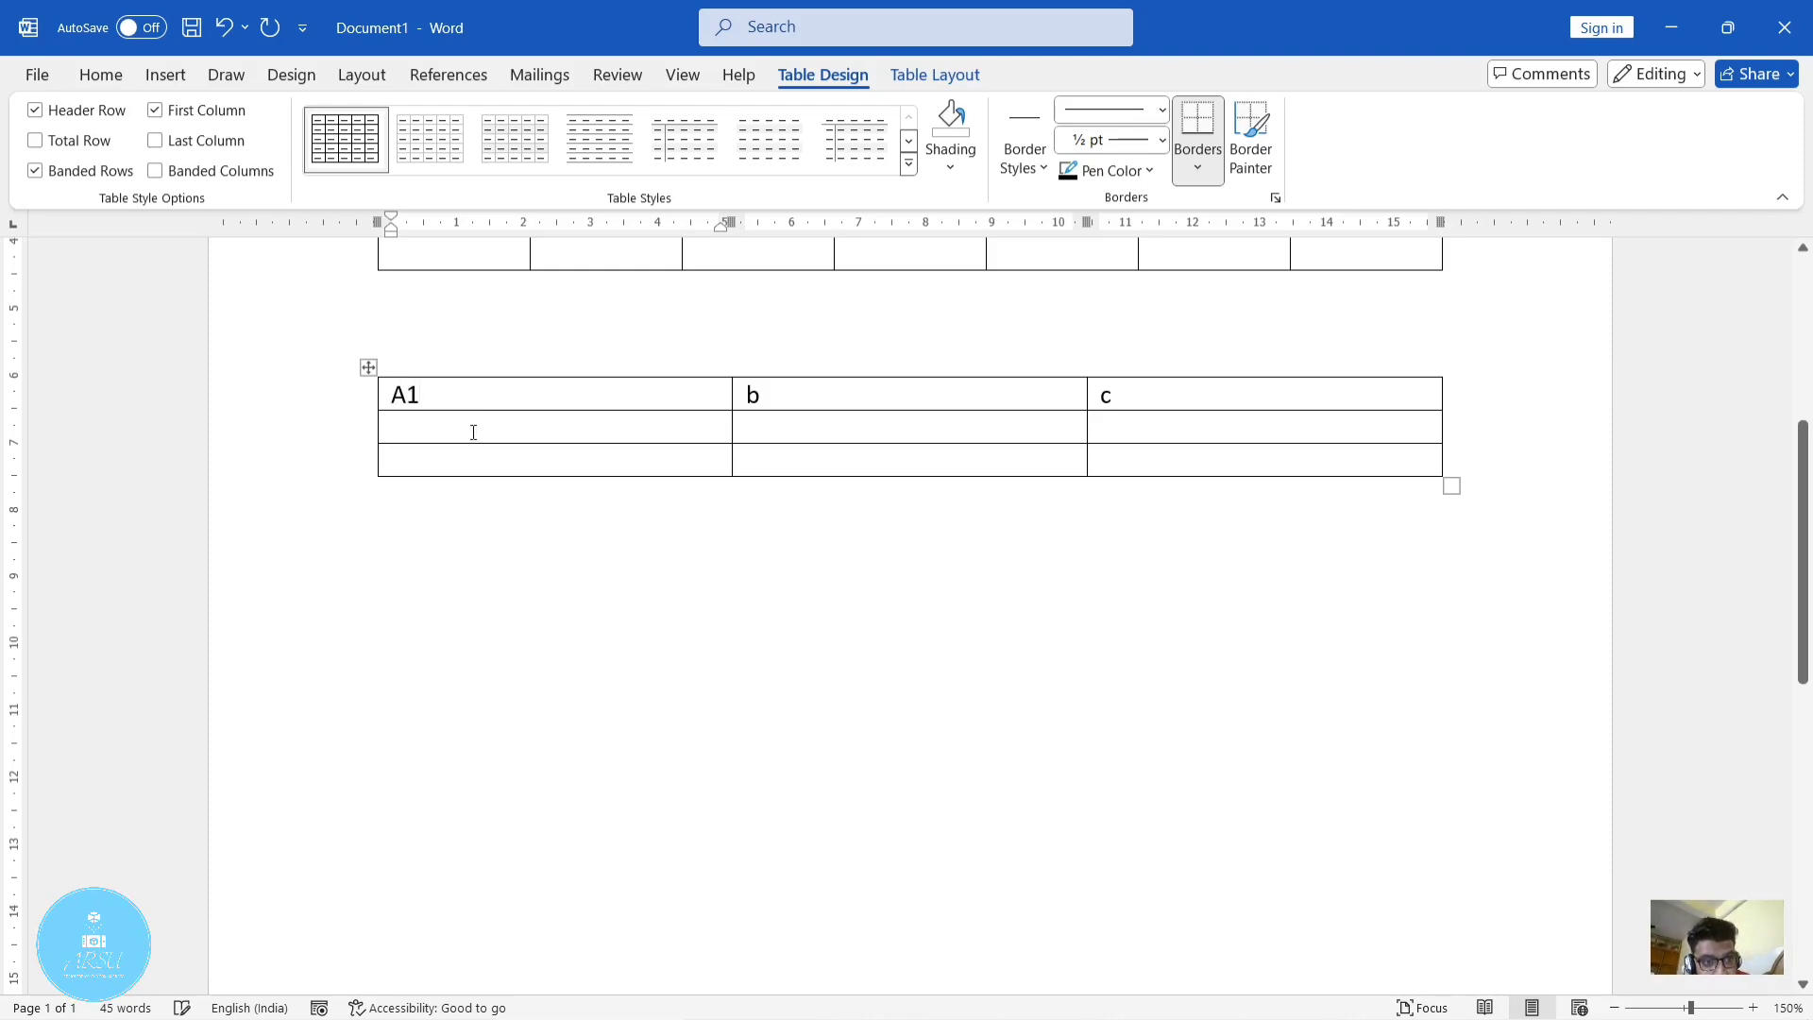
type("2")
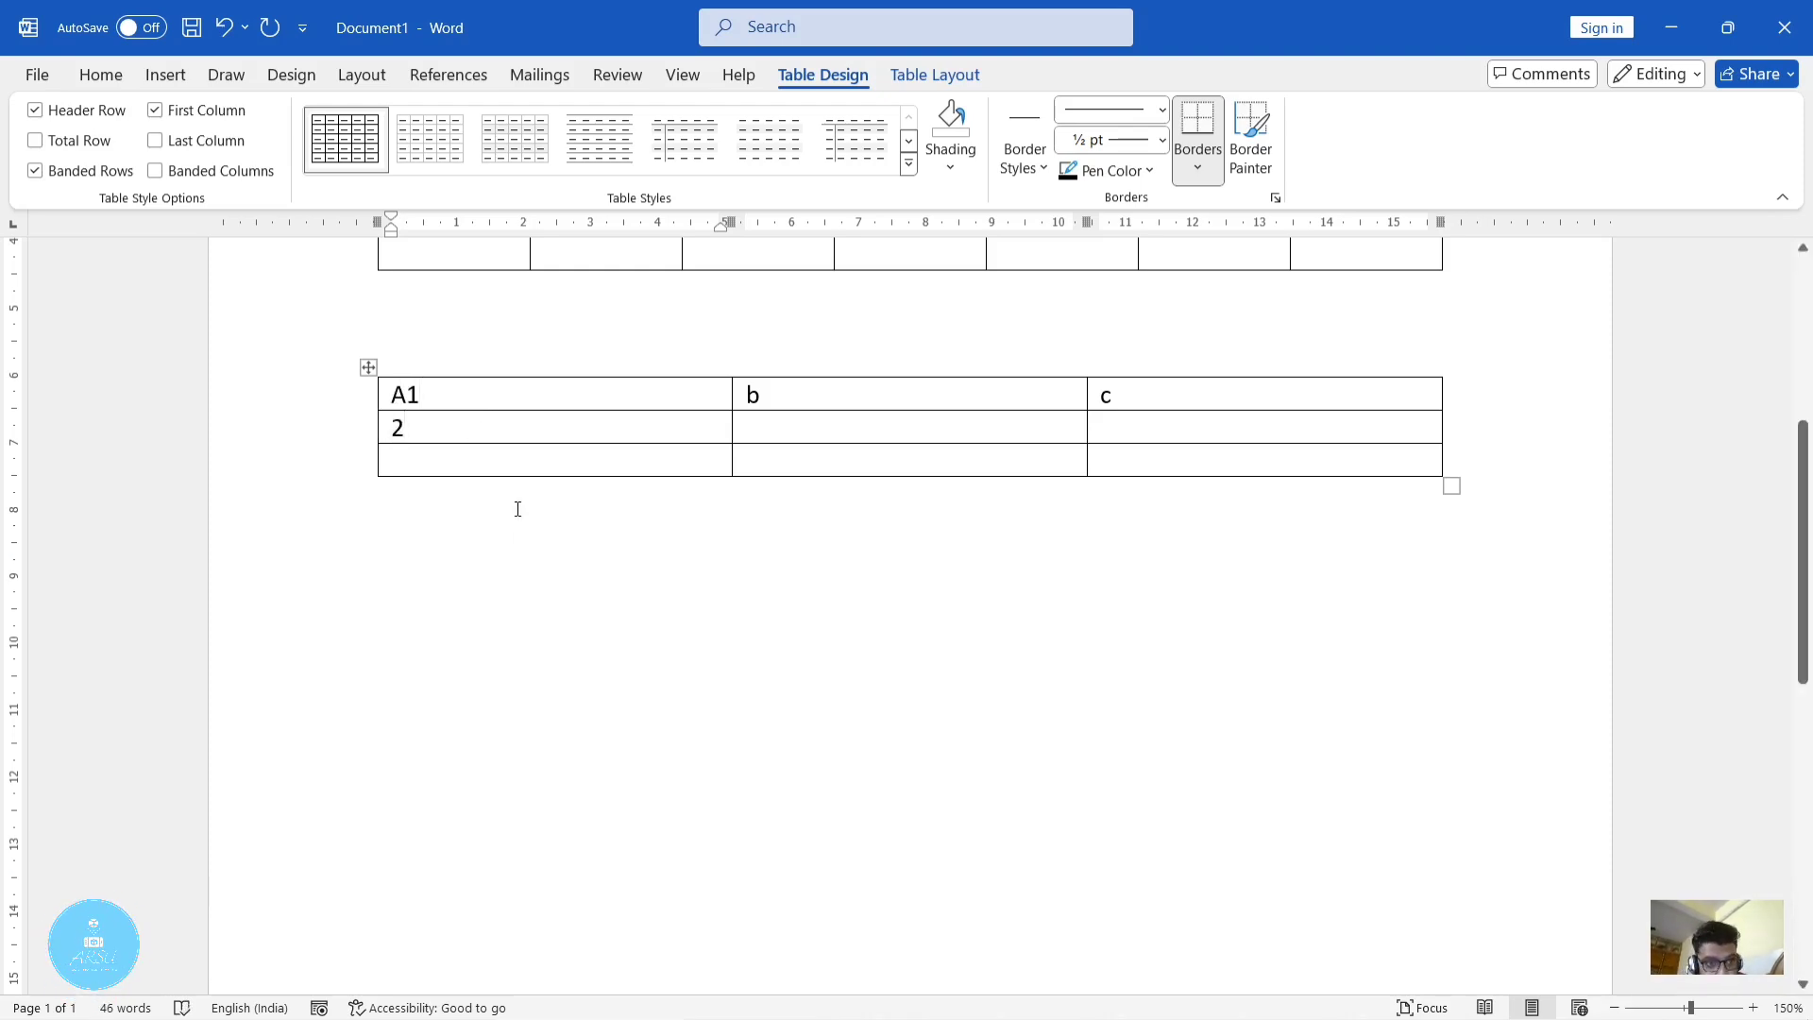
left_click(527, 460)
type("3")
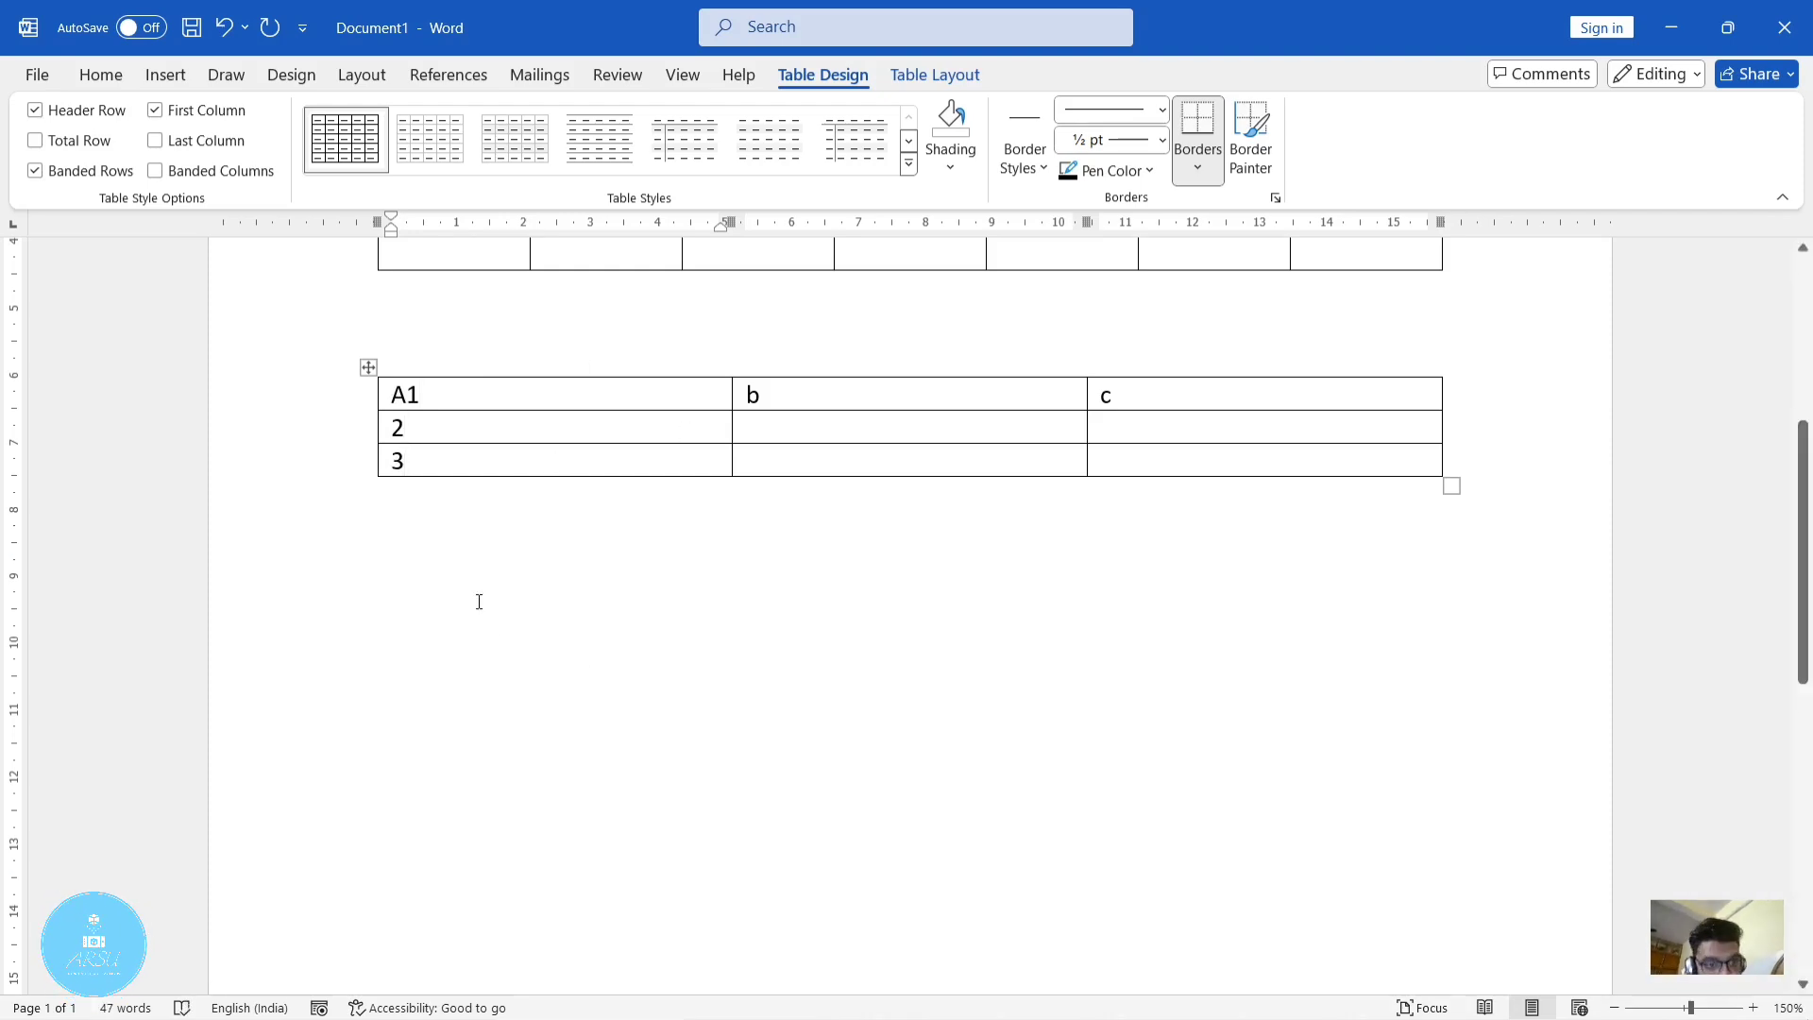
left_click(482, 532)
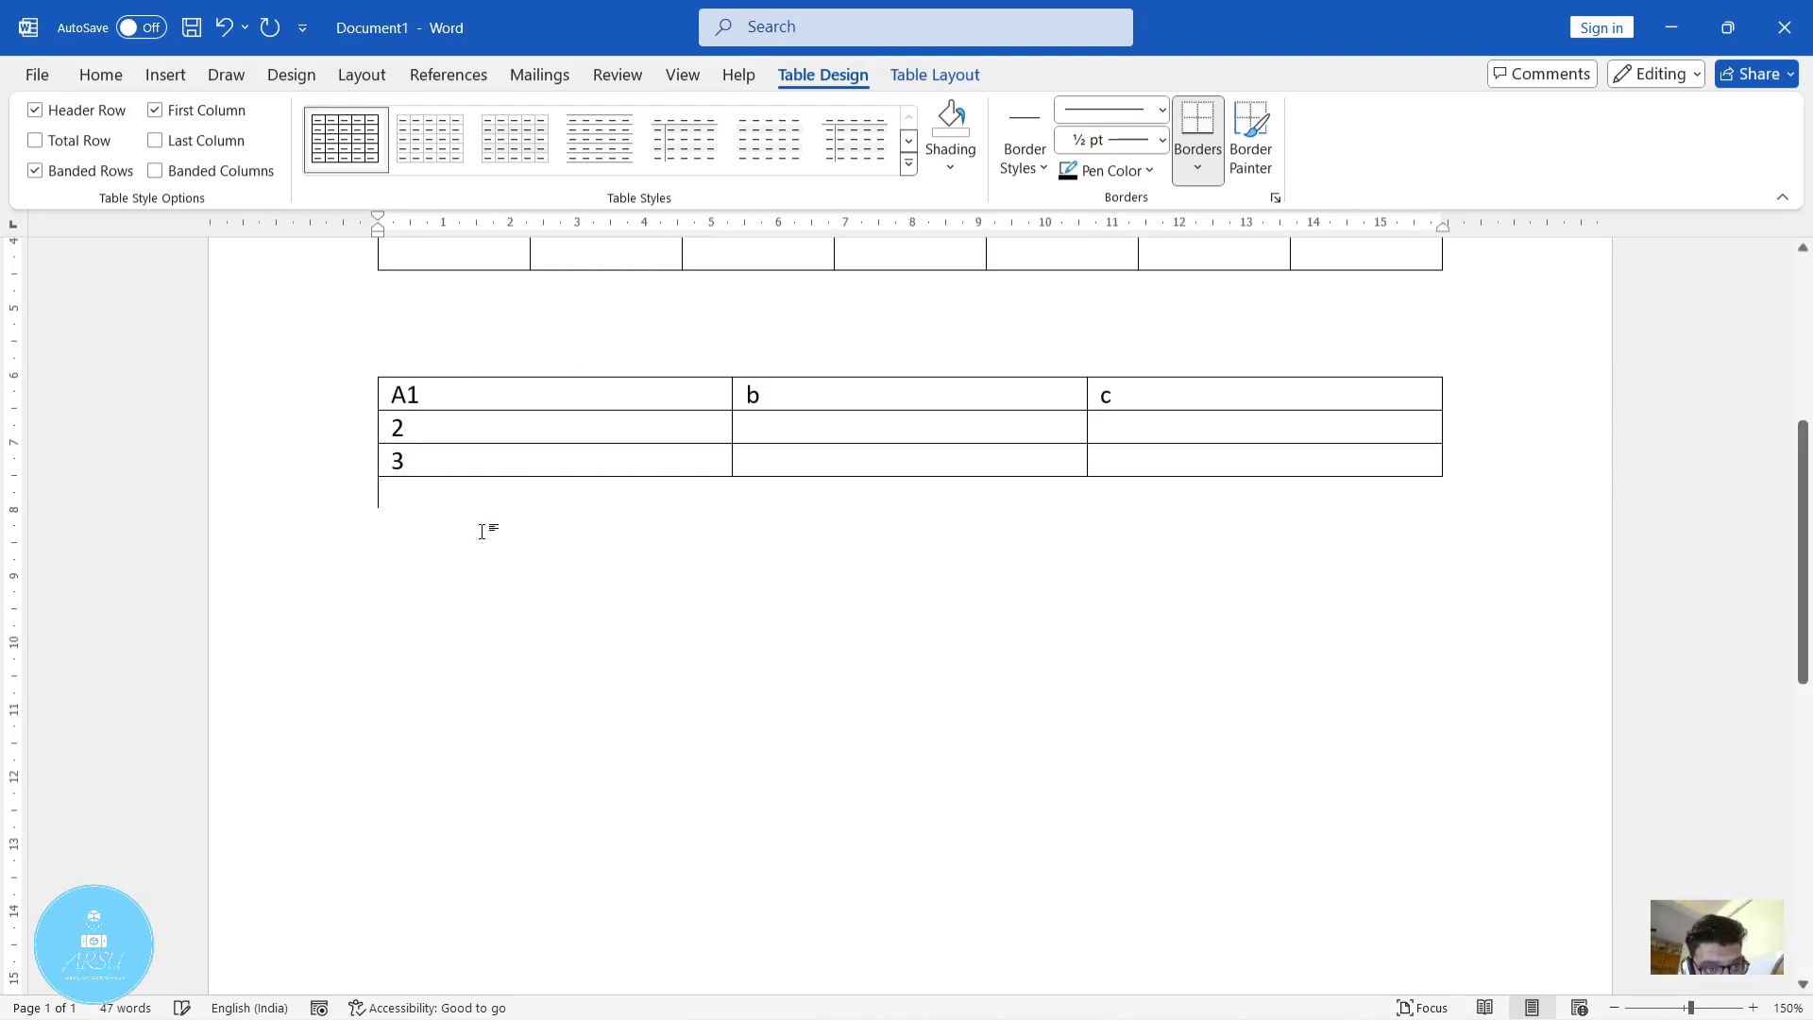
double_click(436, 396)
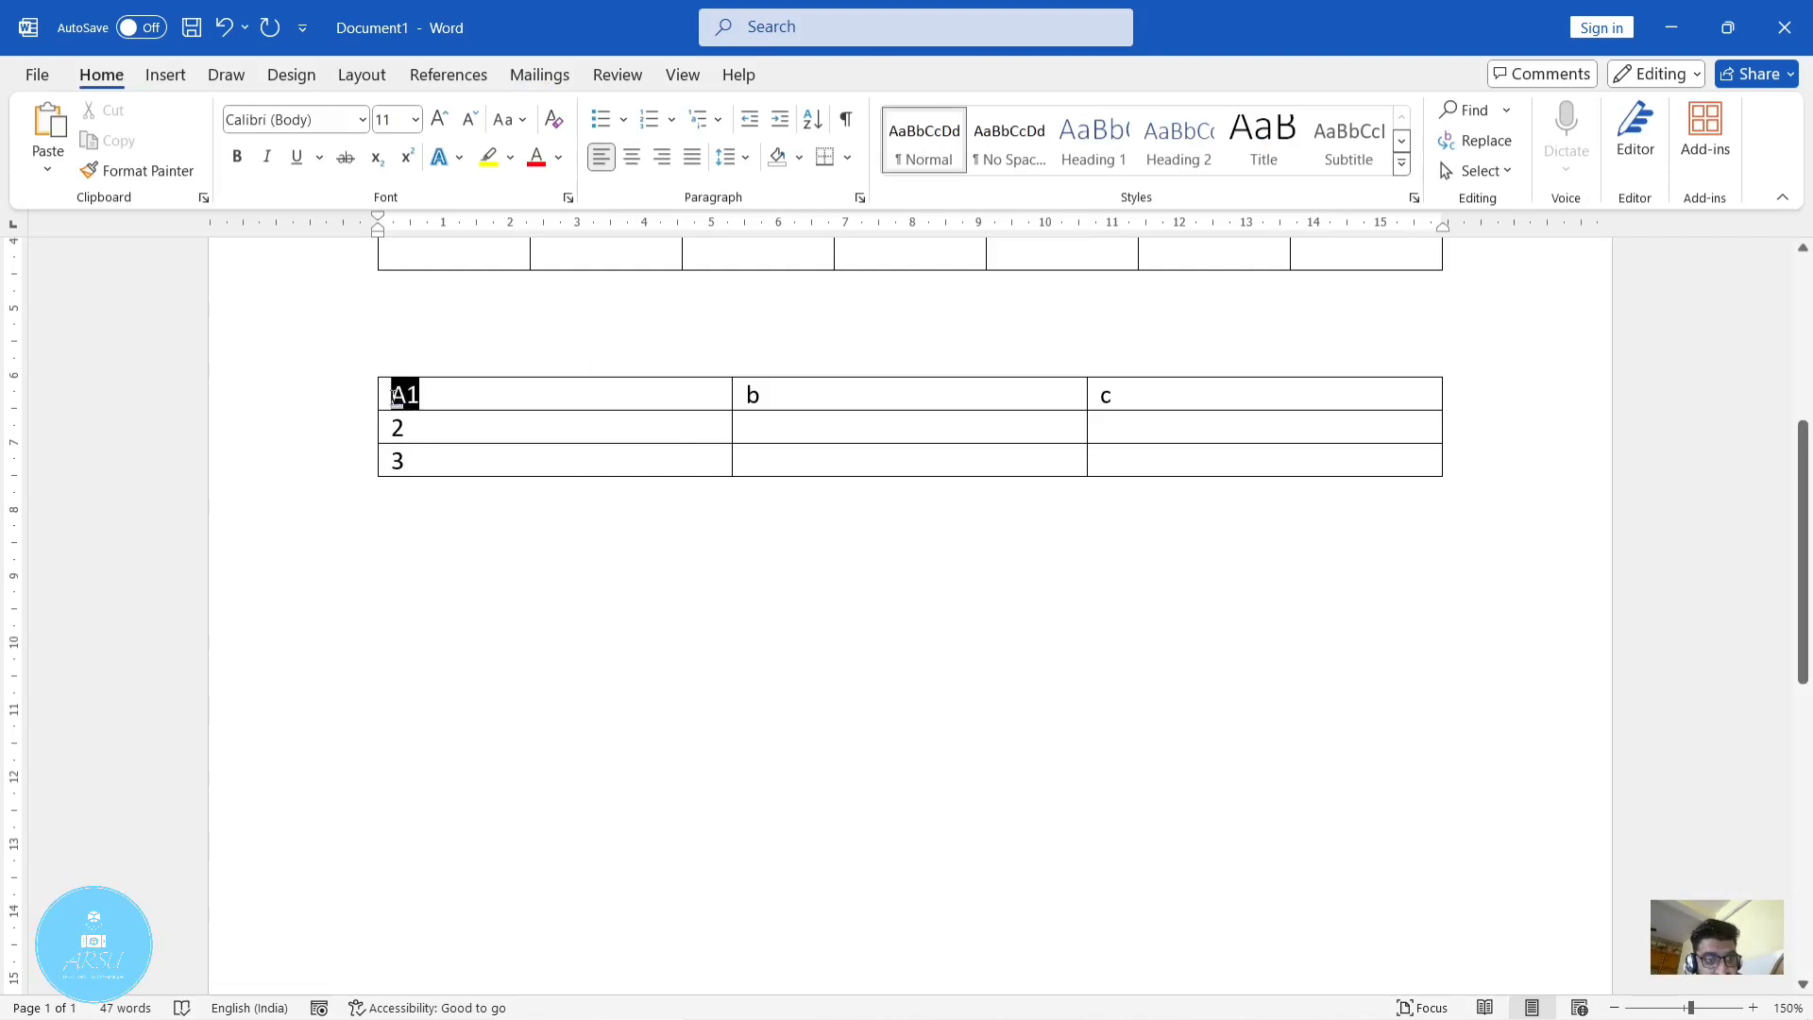
left_click(466, 591)
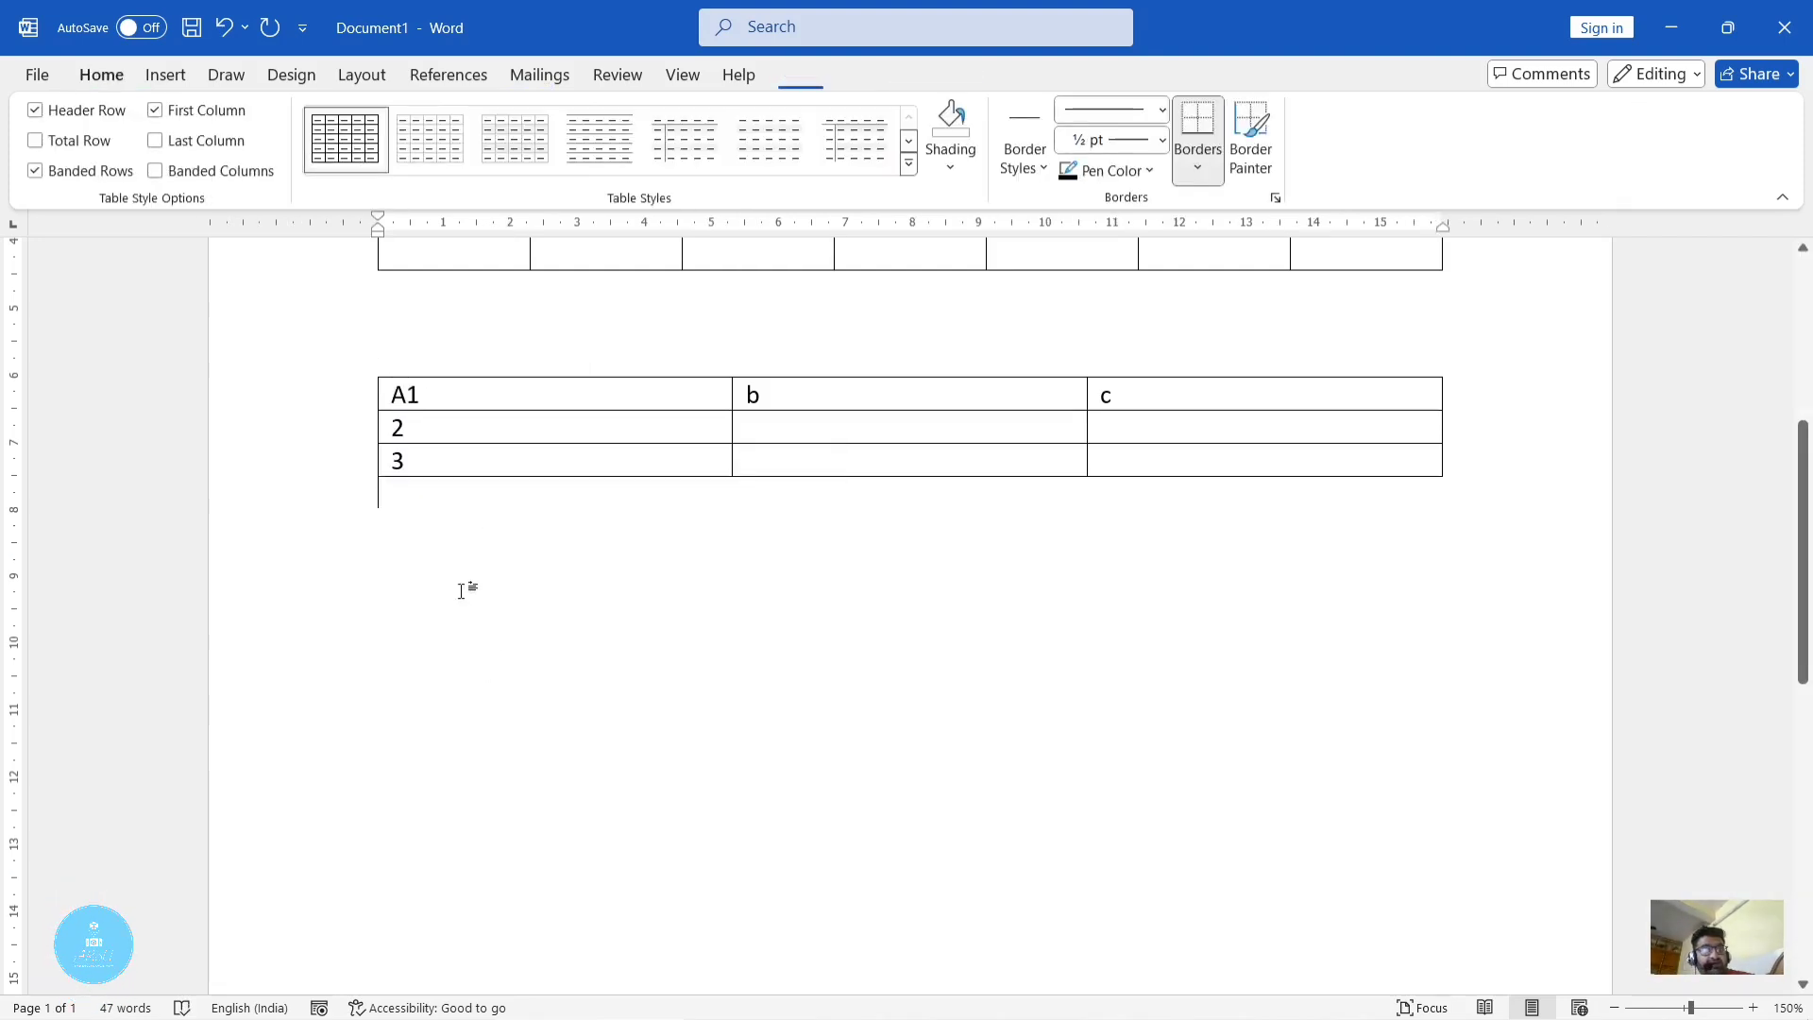
double_click(432, 395)
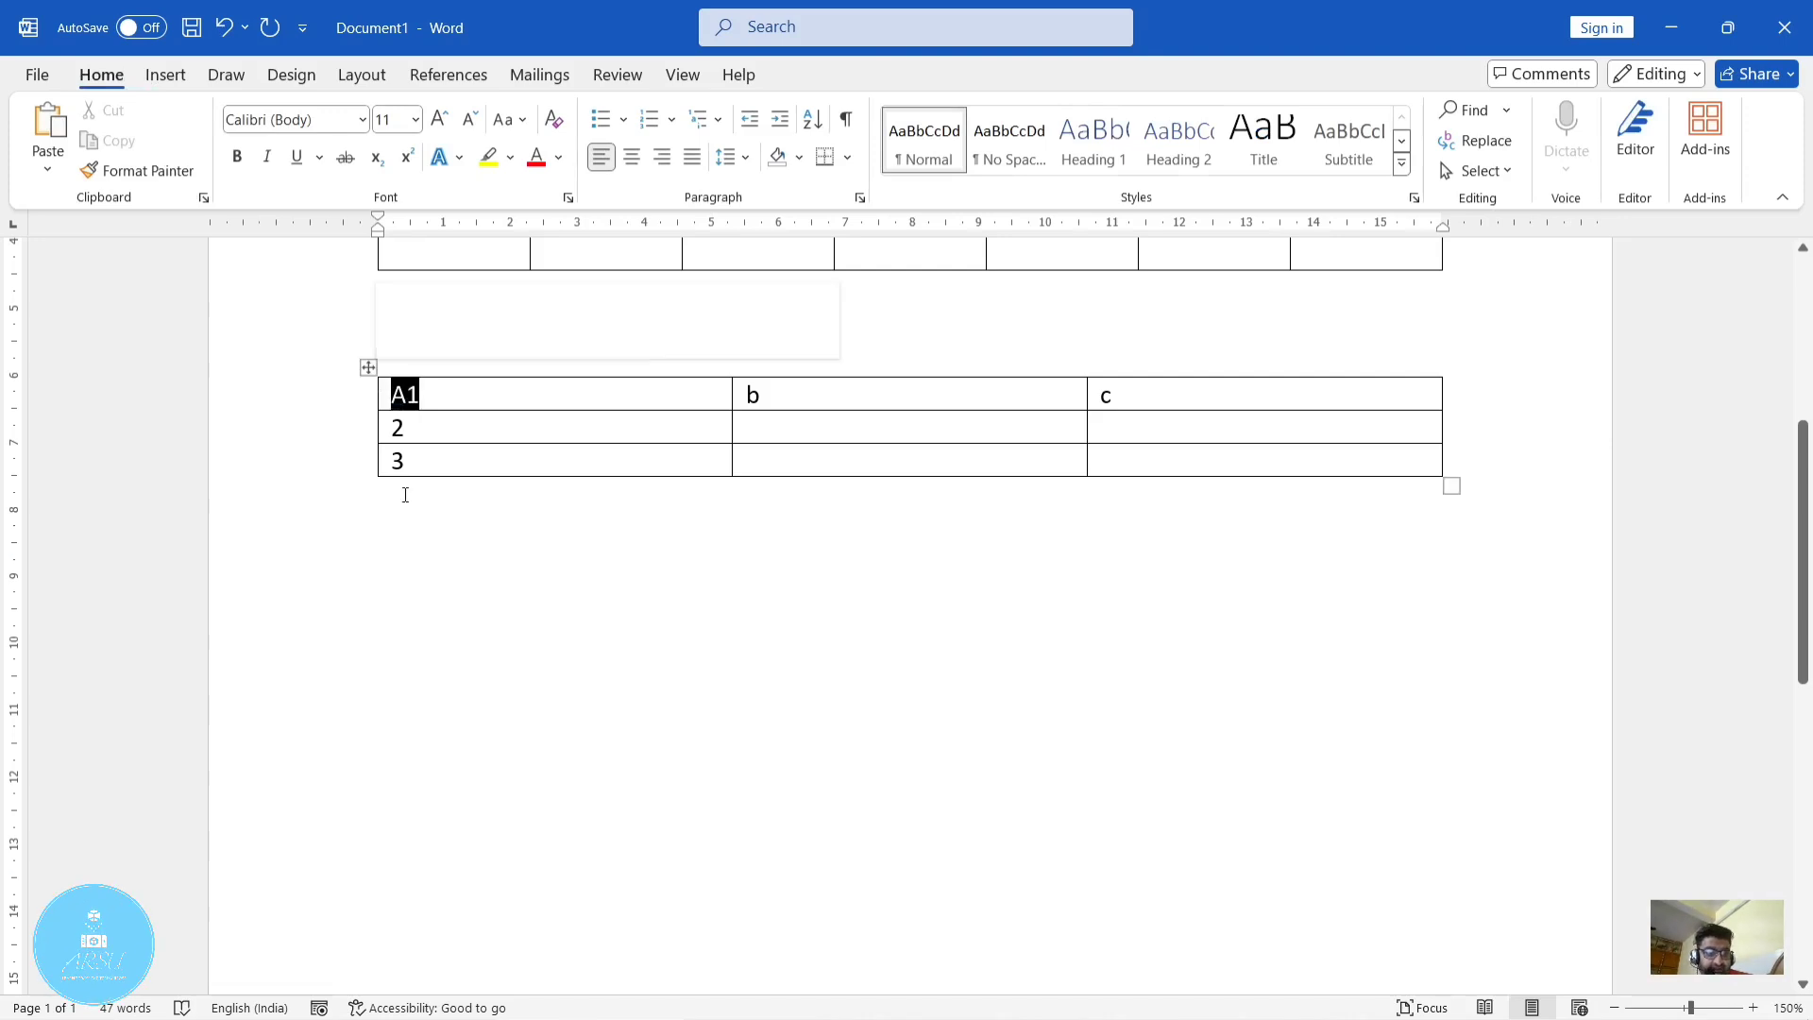
left_click(457, 574)
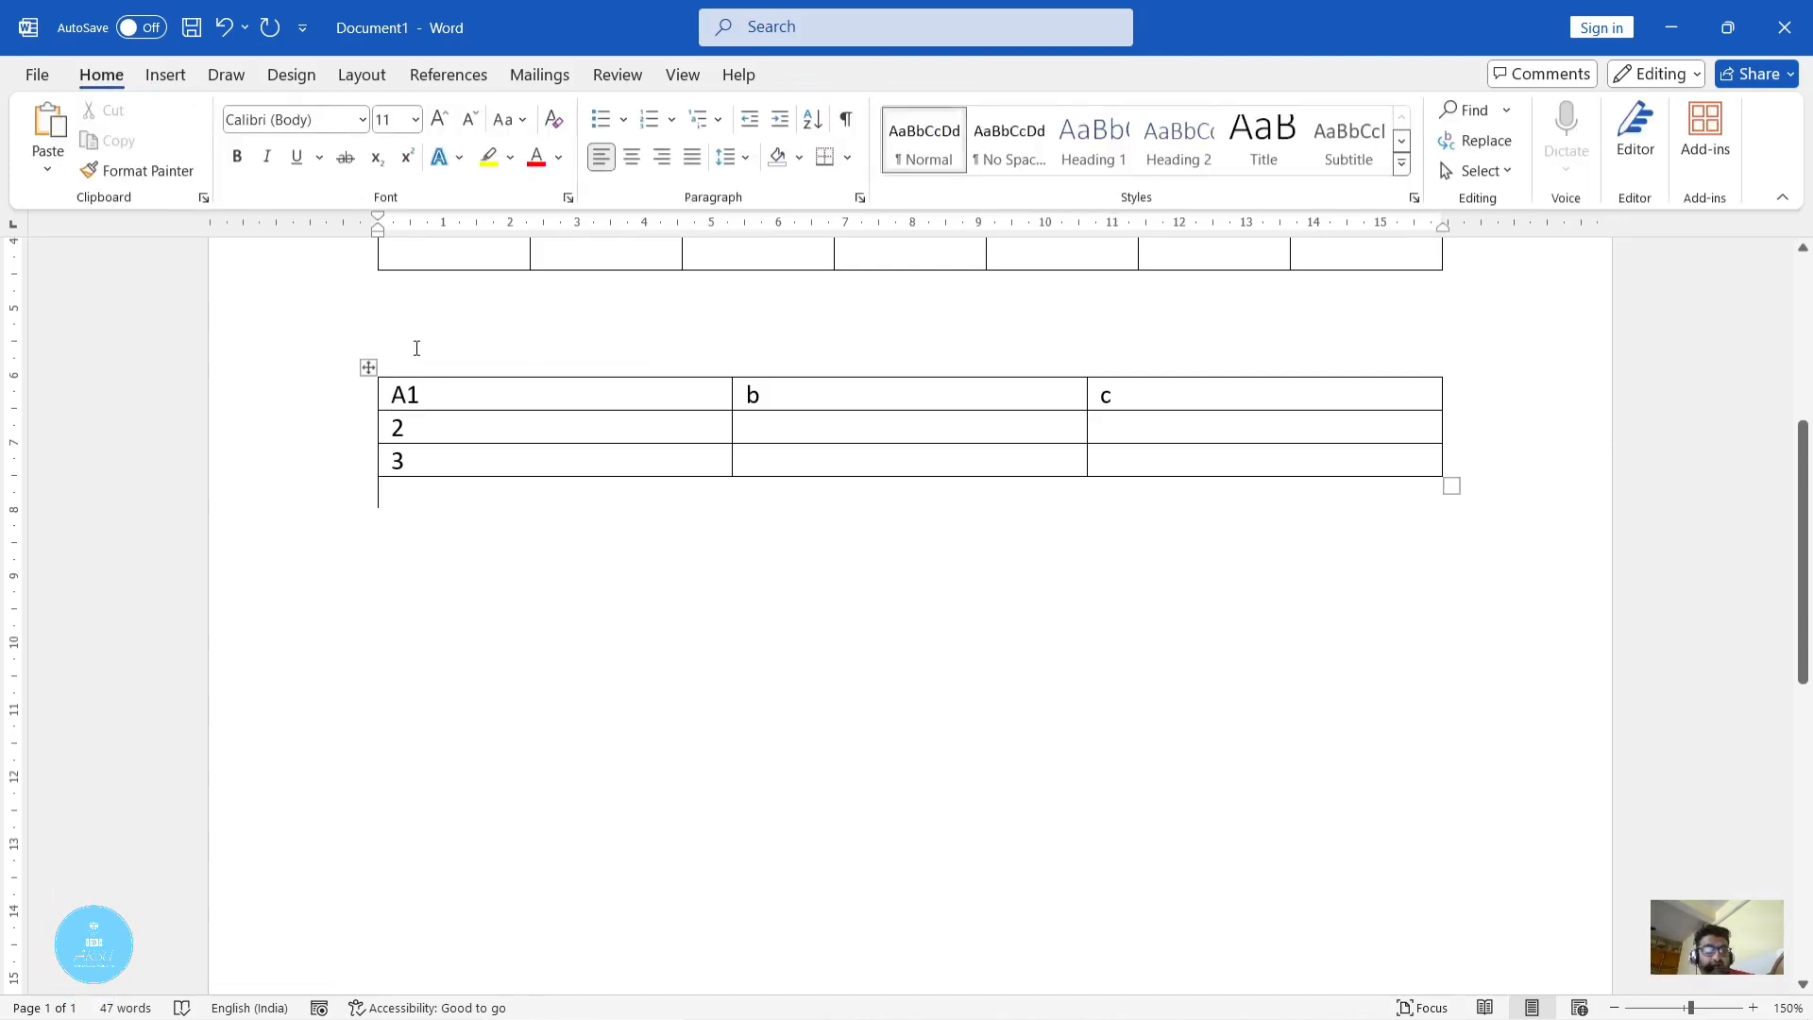
left_click(431, 389)
Replace the b and c entries in the small table's first row with B1 and C1
left_click(798, 395)
key("BackSpace")
type("B1")
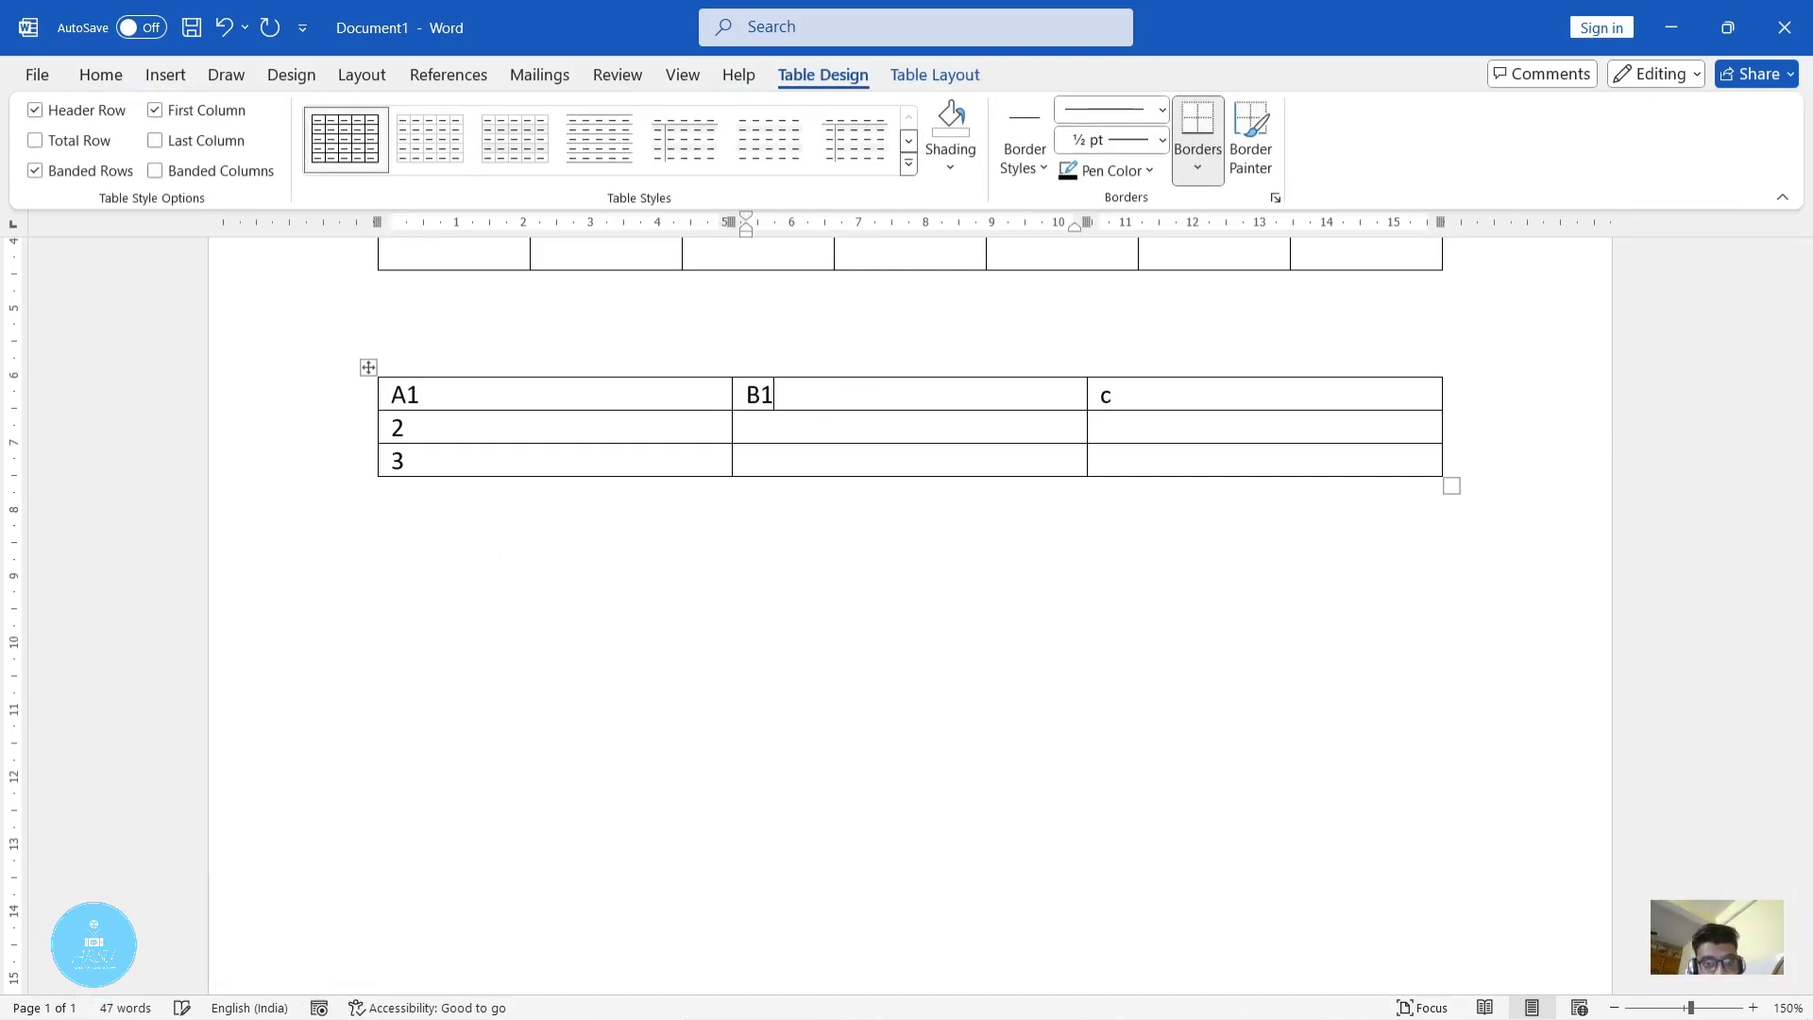
left_click(1131, 397)
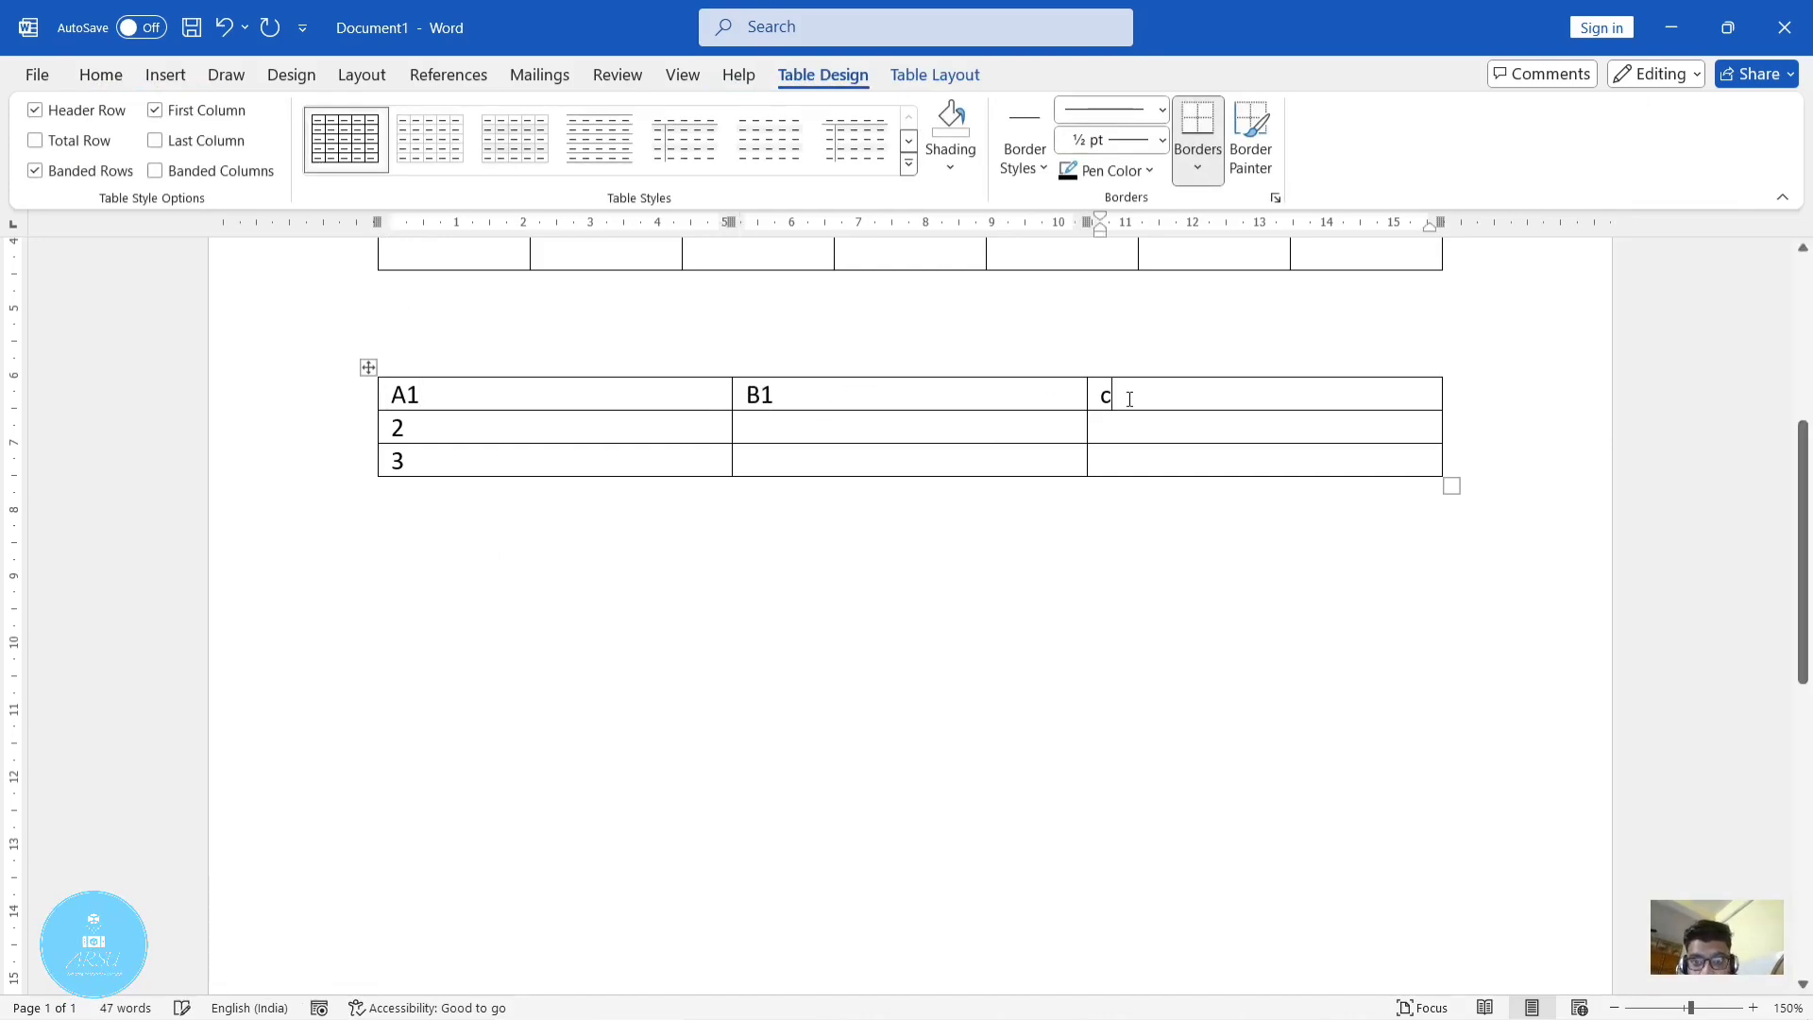
key("BackSpace")
type("C1")
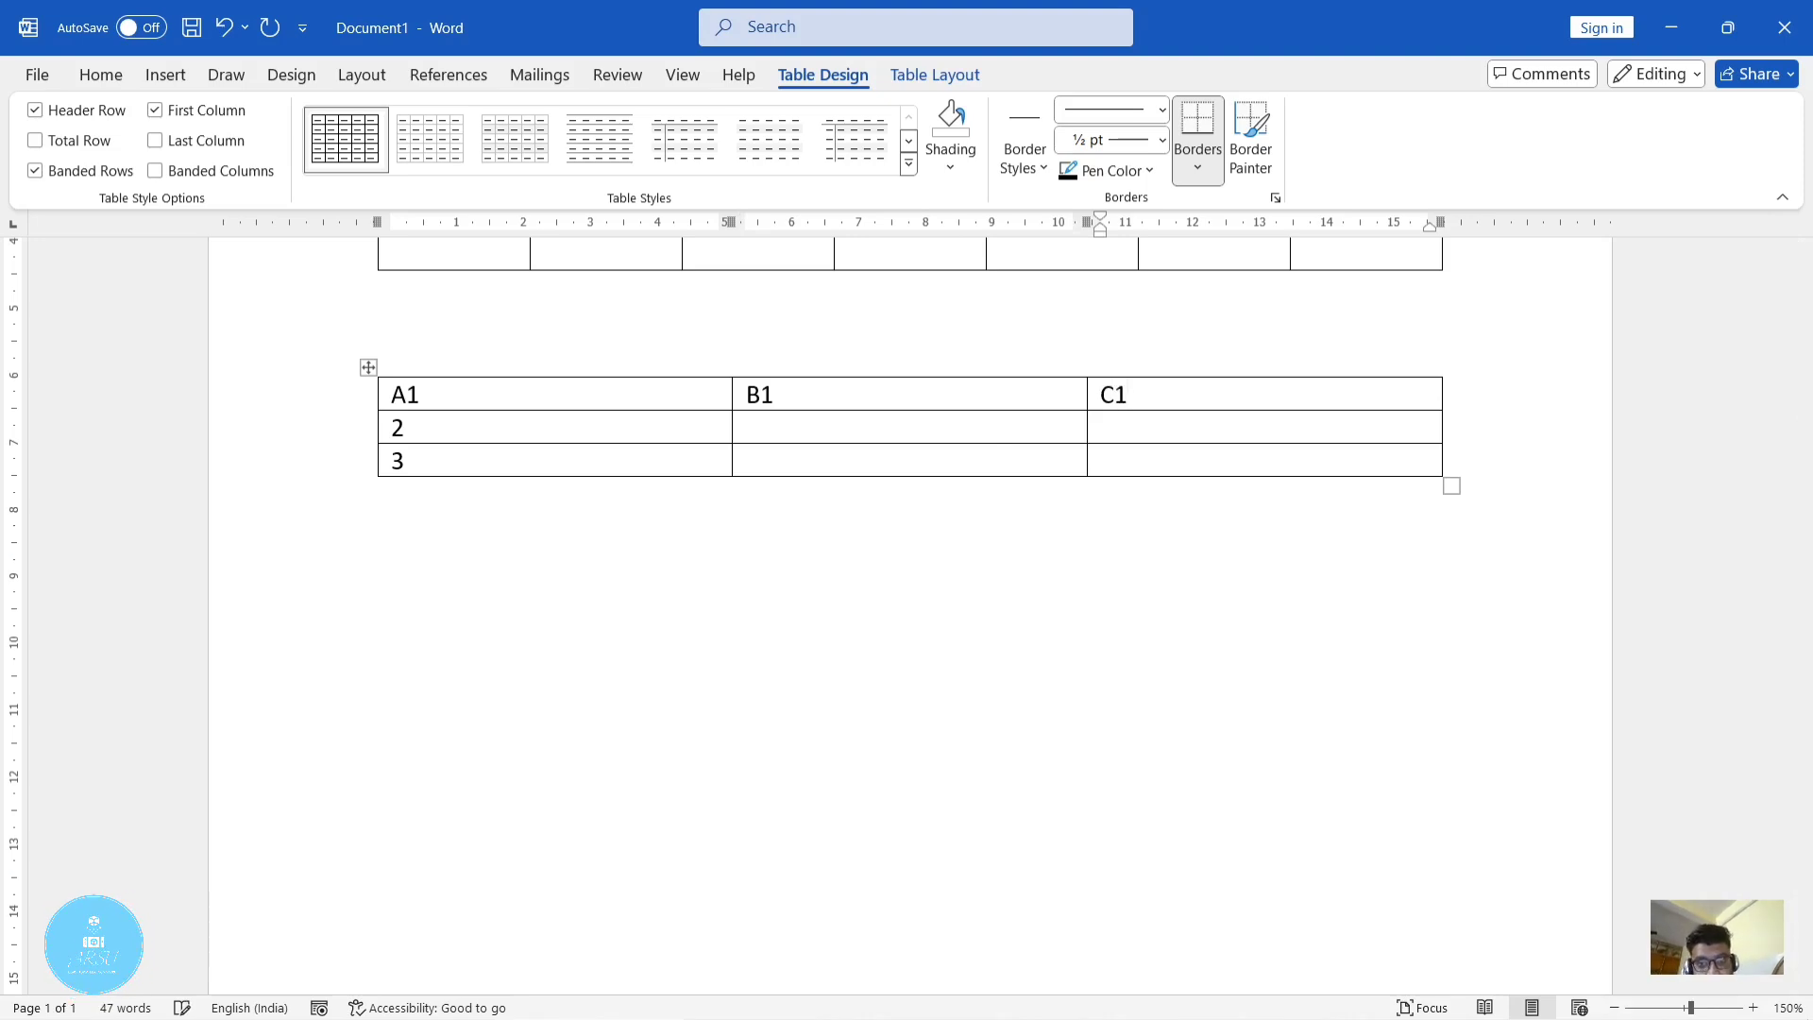
Change the small table's second-row entry 2 to a2 and fill the neighbouring cells with B2 and C2
left_click(514, 494)
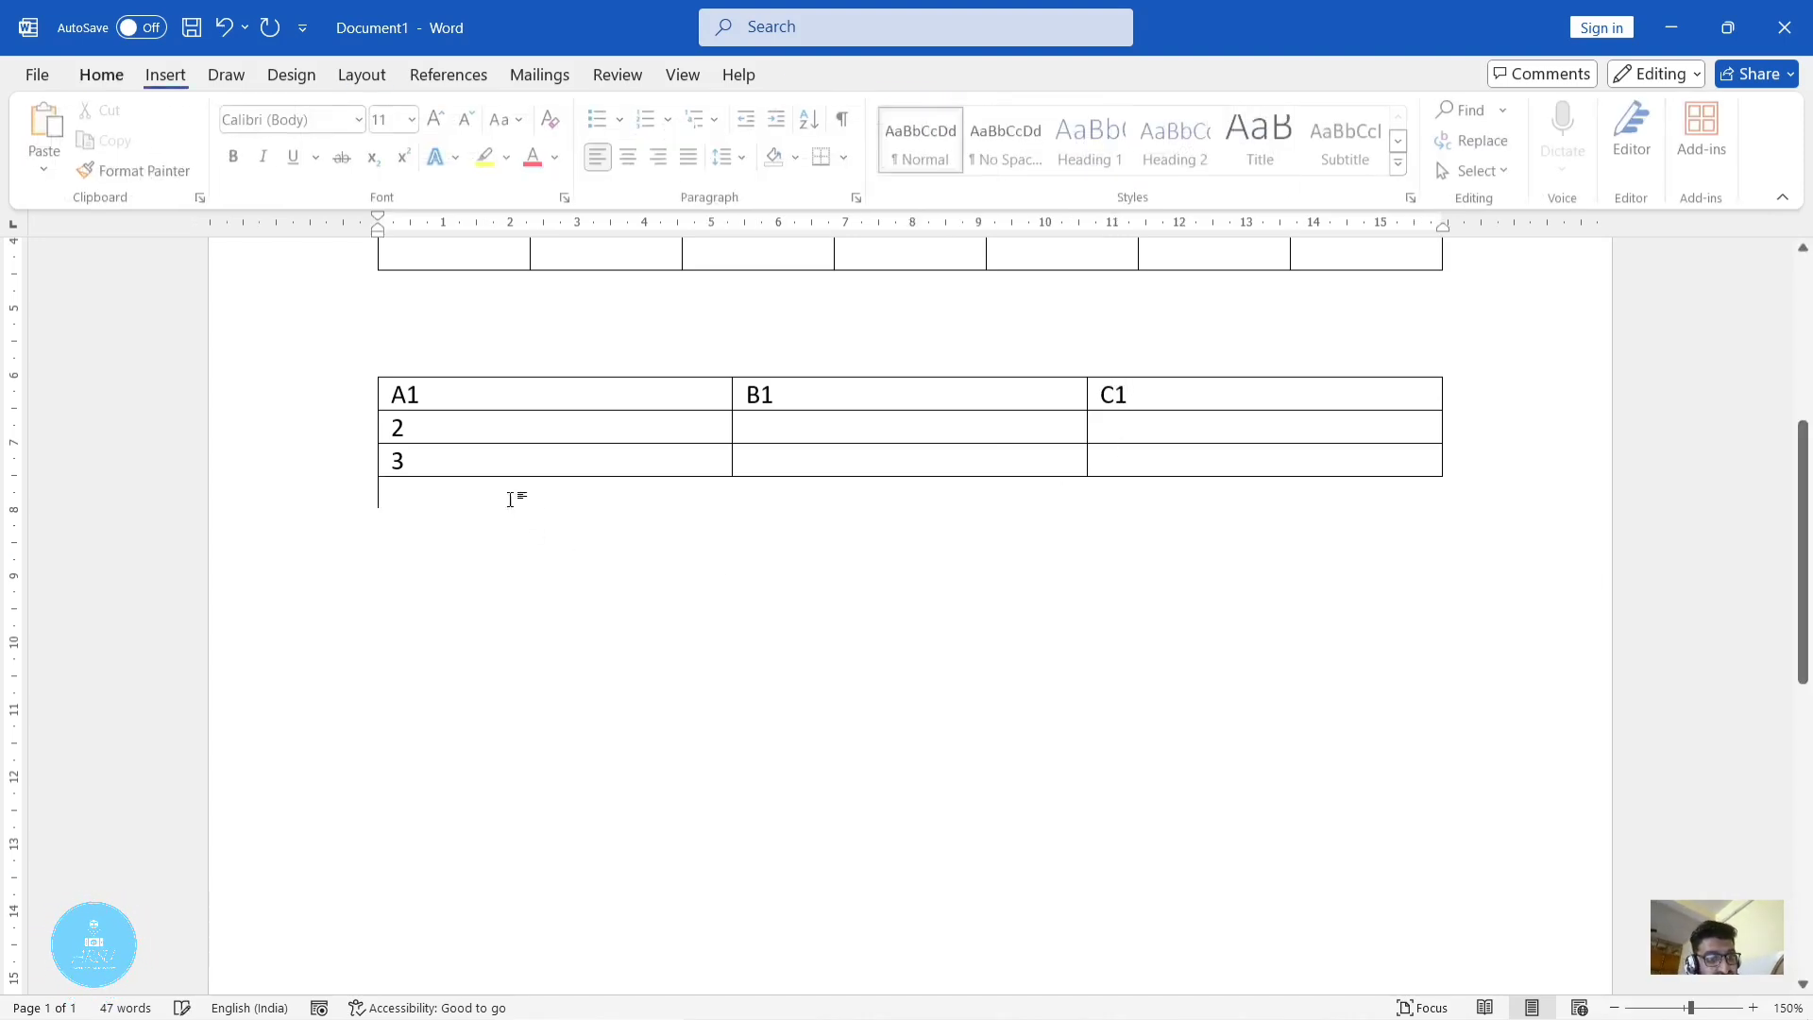
left_click(395, 434)
type("a")
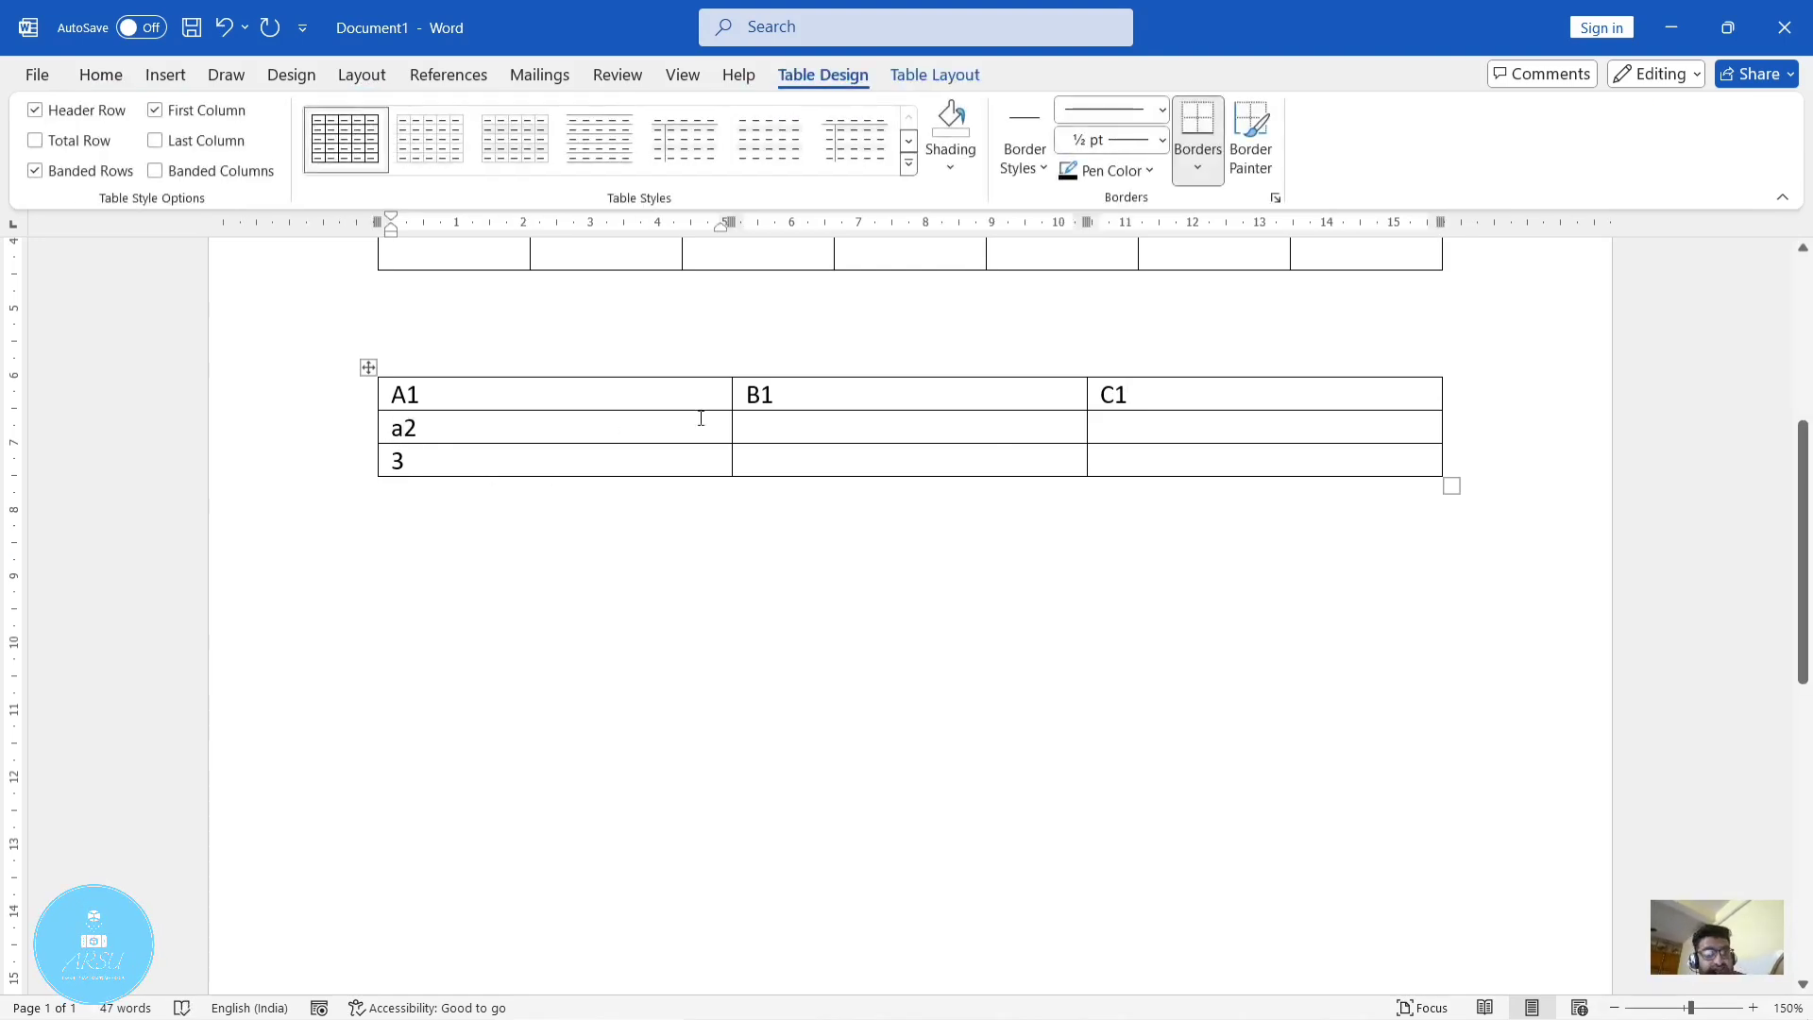
left_click(800, 429)
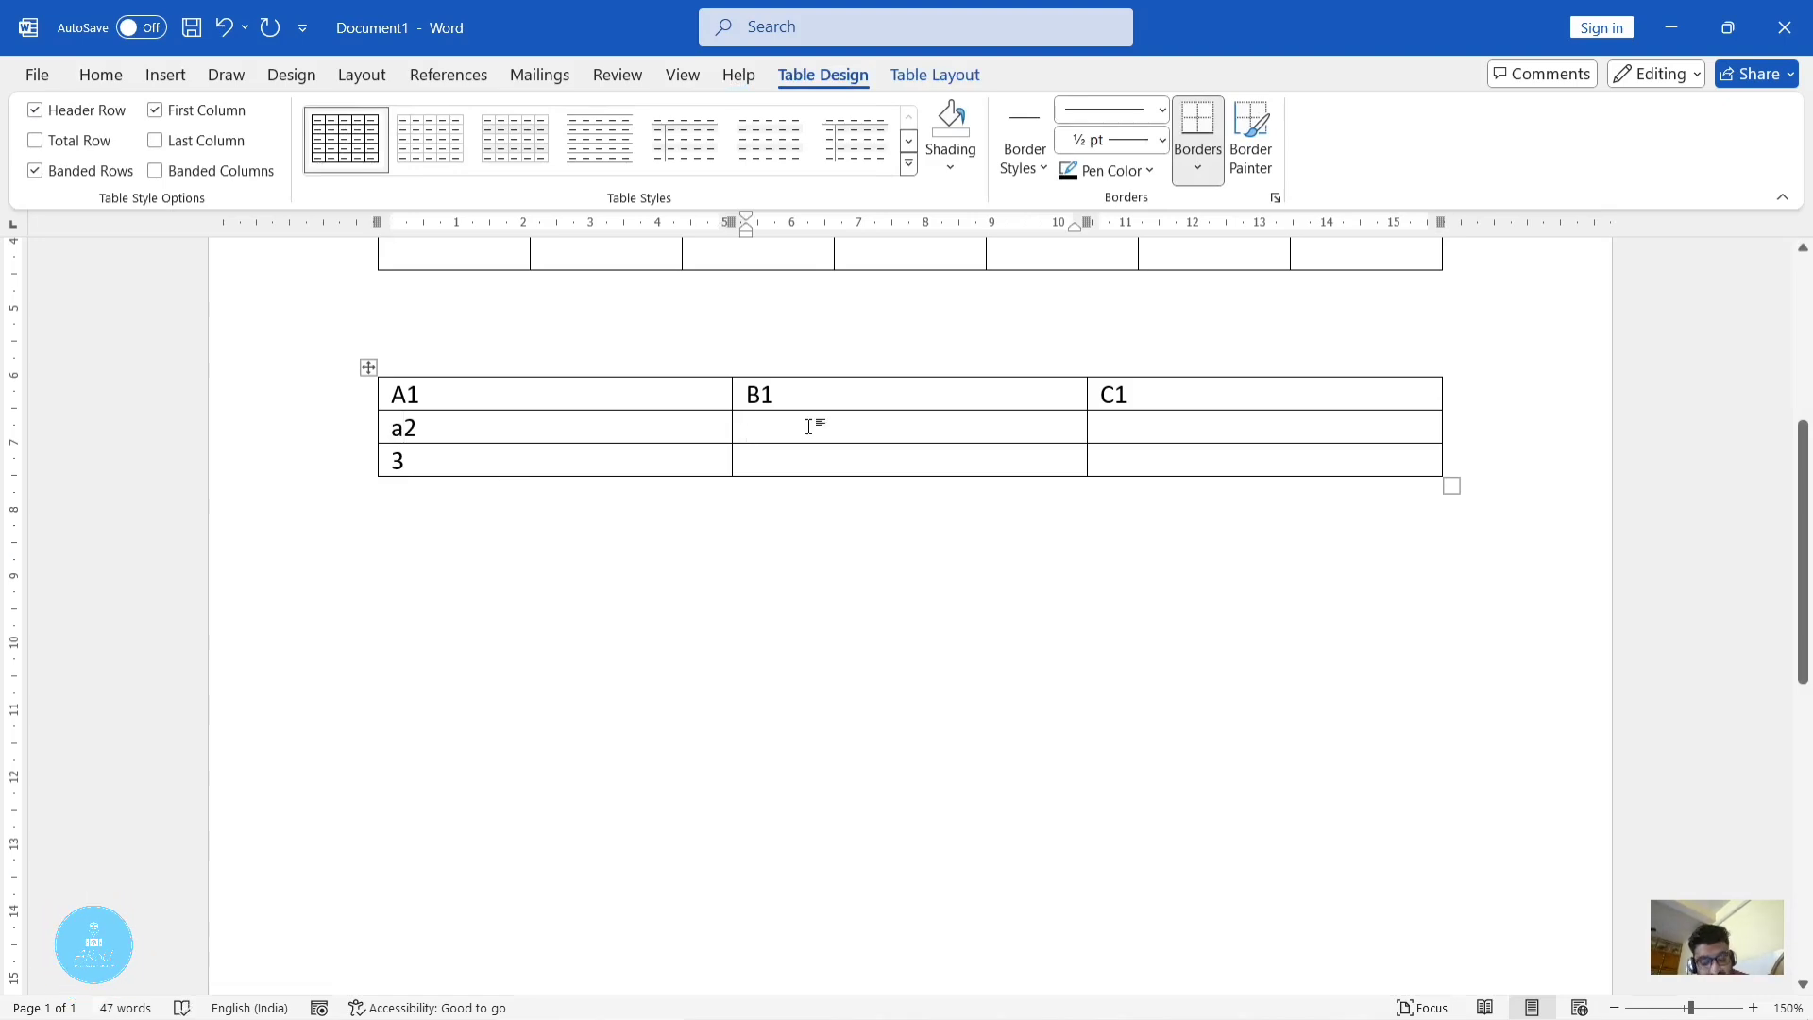
type("b")
key("BackSpace")
type("B2")
left_click(1128, 430)
type("C2")
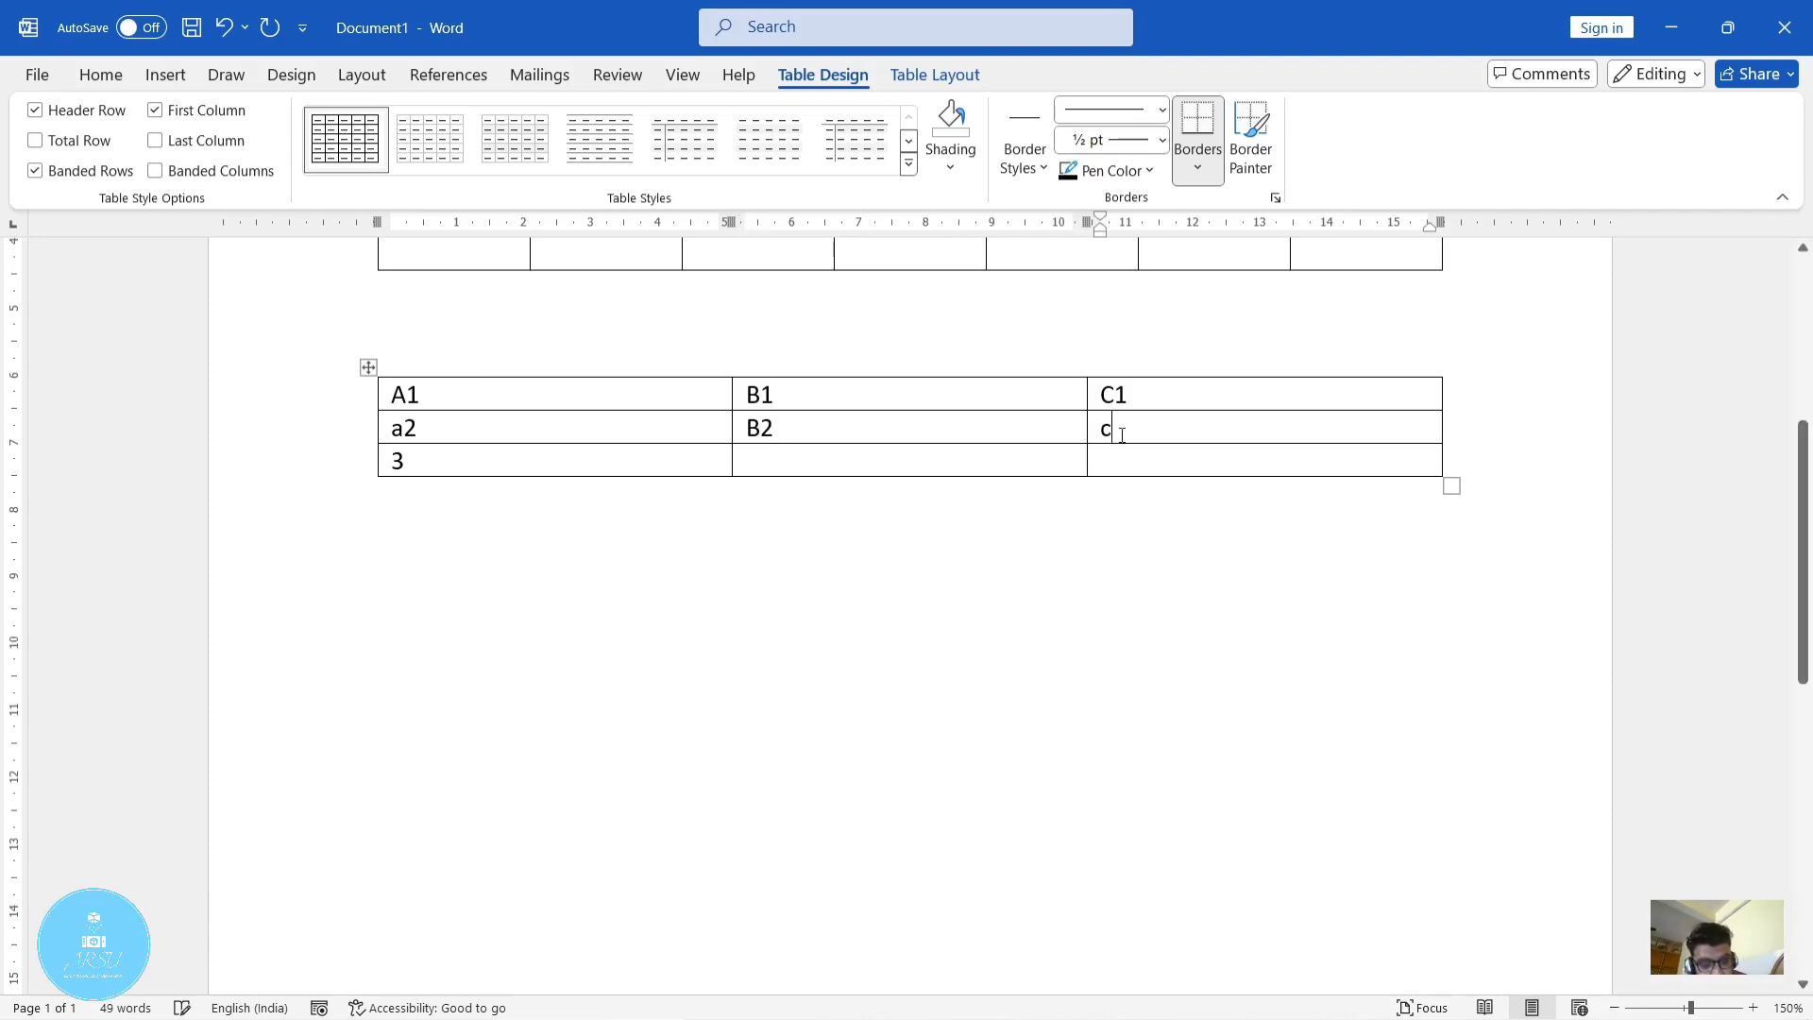
Change the small table's third-row entry 3 to a3 and fill the neighbouring cells with B3 and C3
left_click(781, 460)
left_click(396, 460)
type("a")
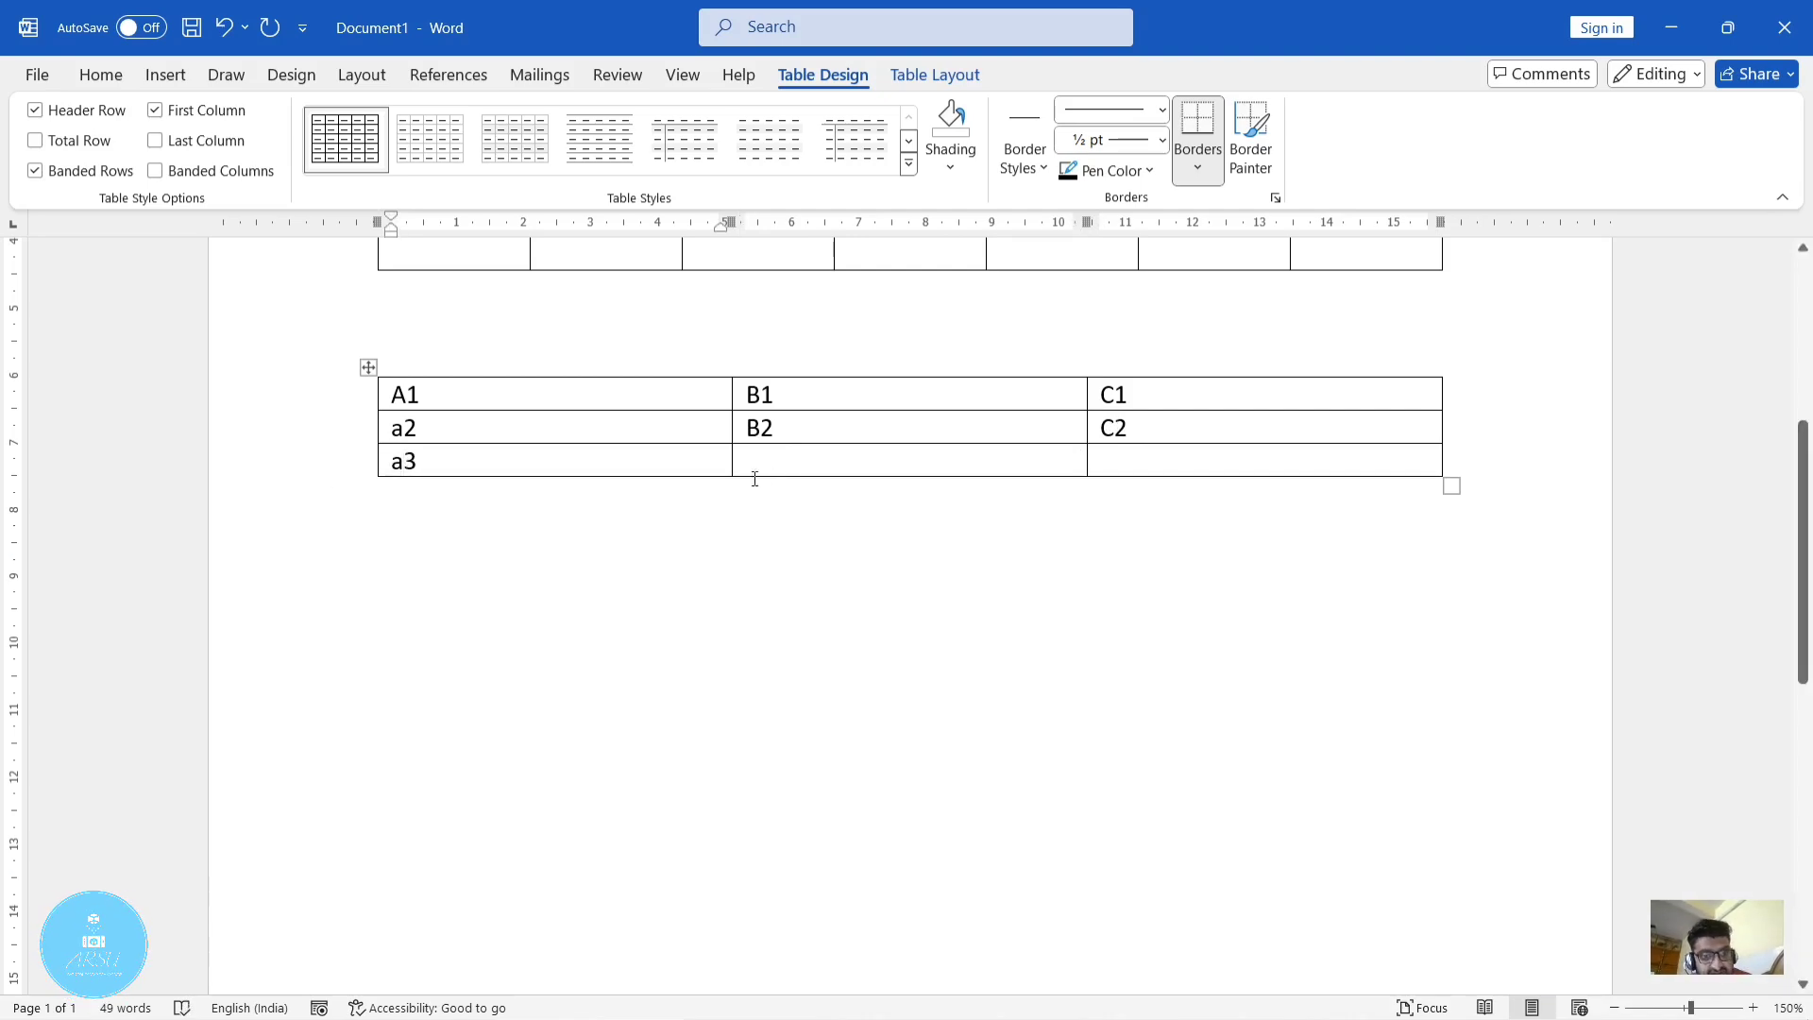
left_click(807, 460)
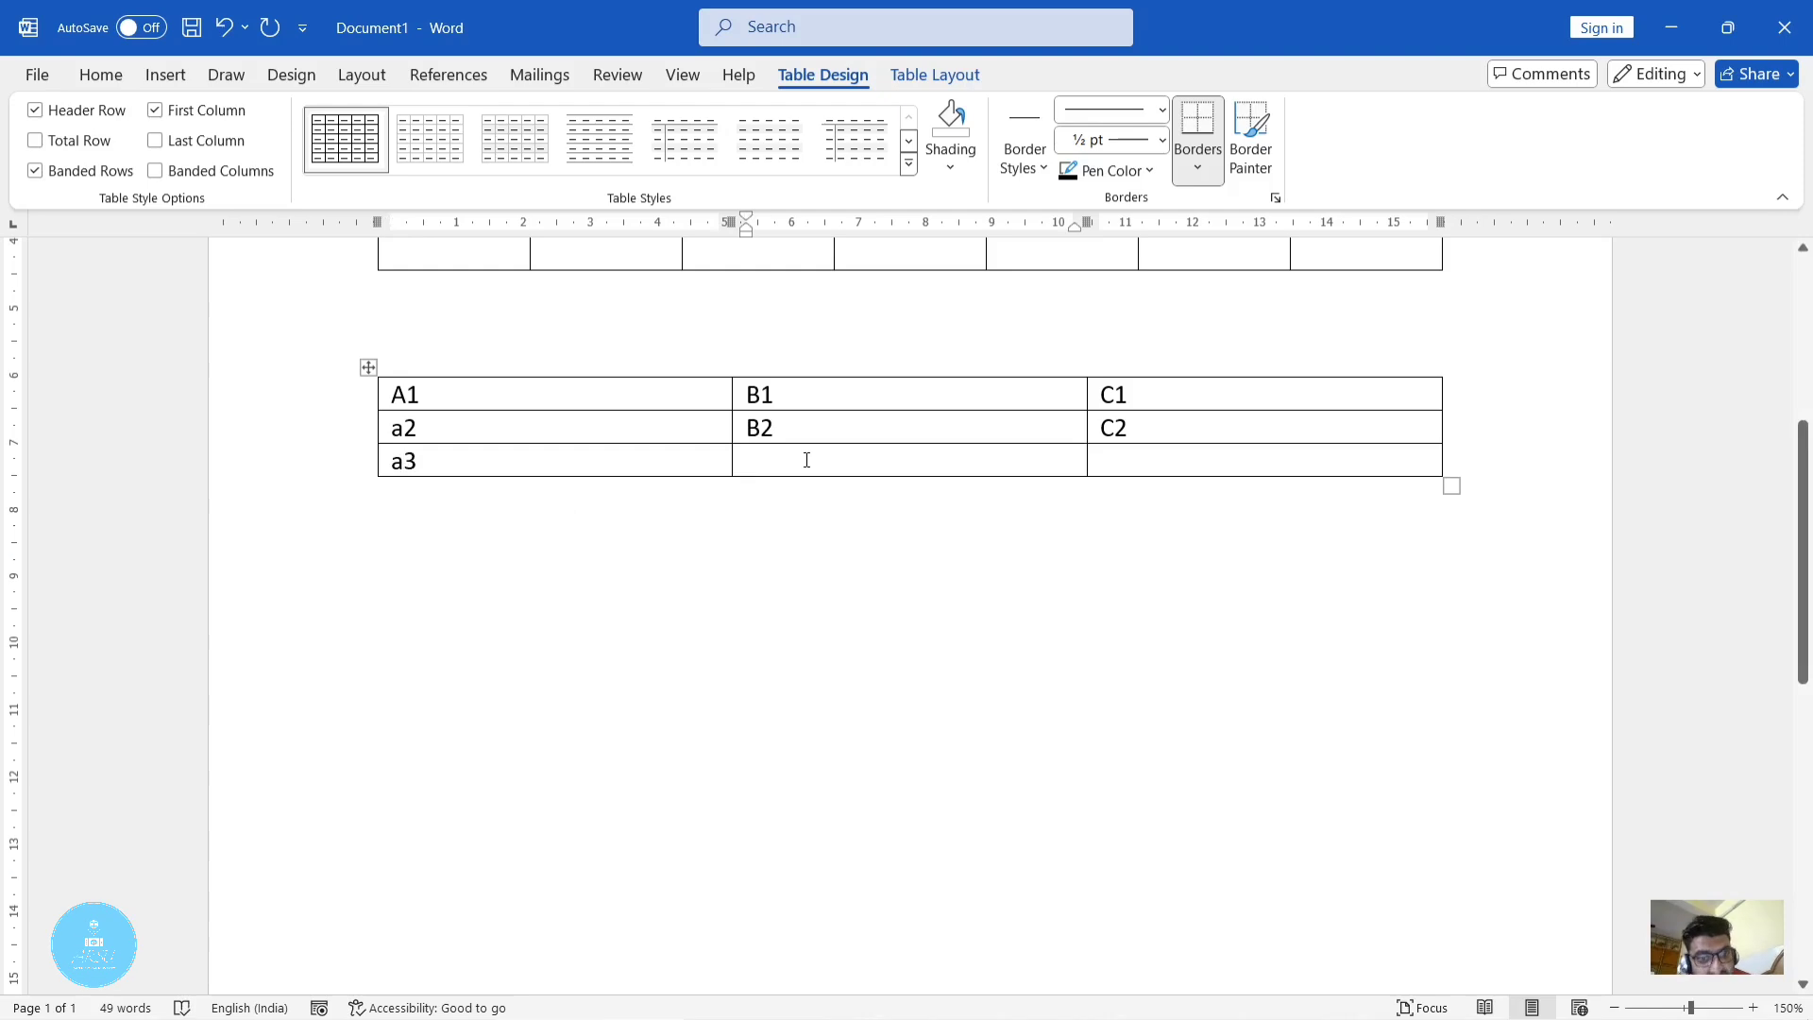
type("B3")
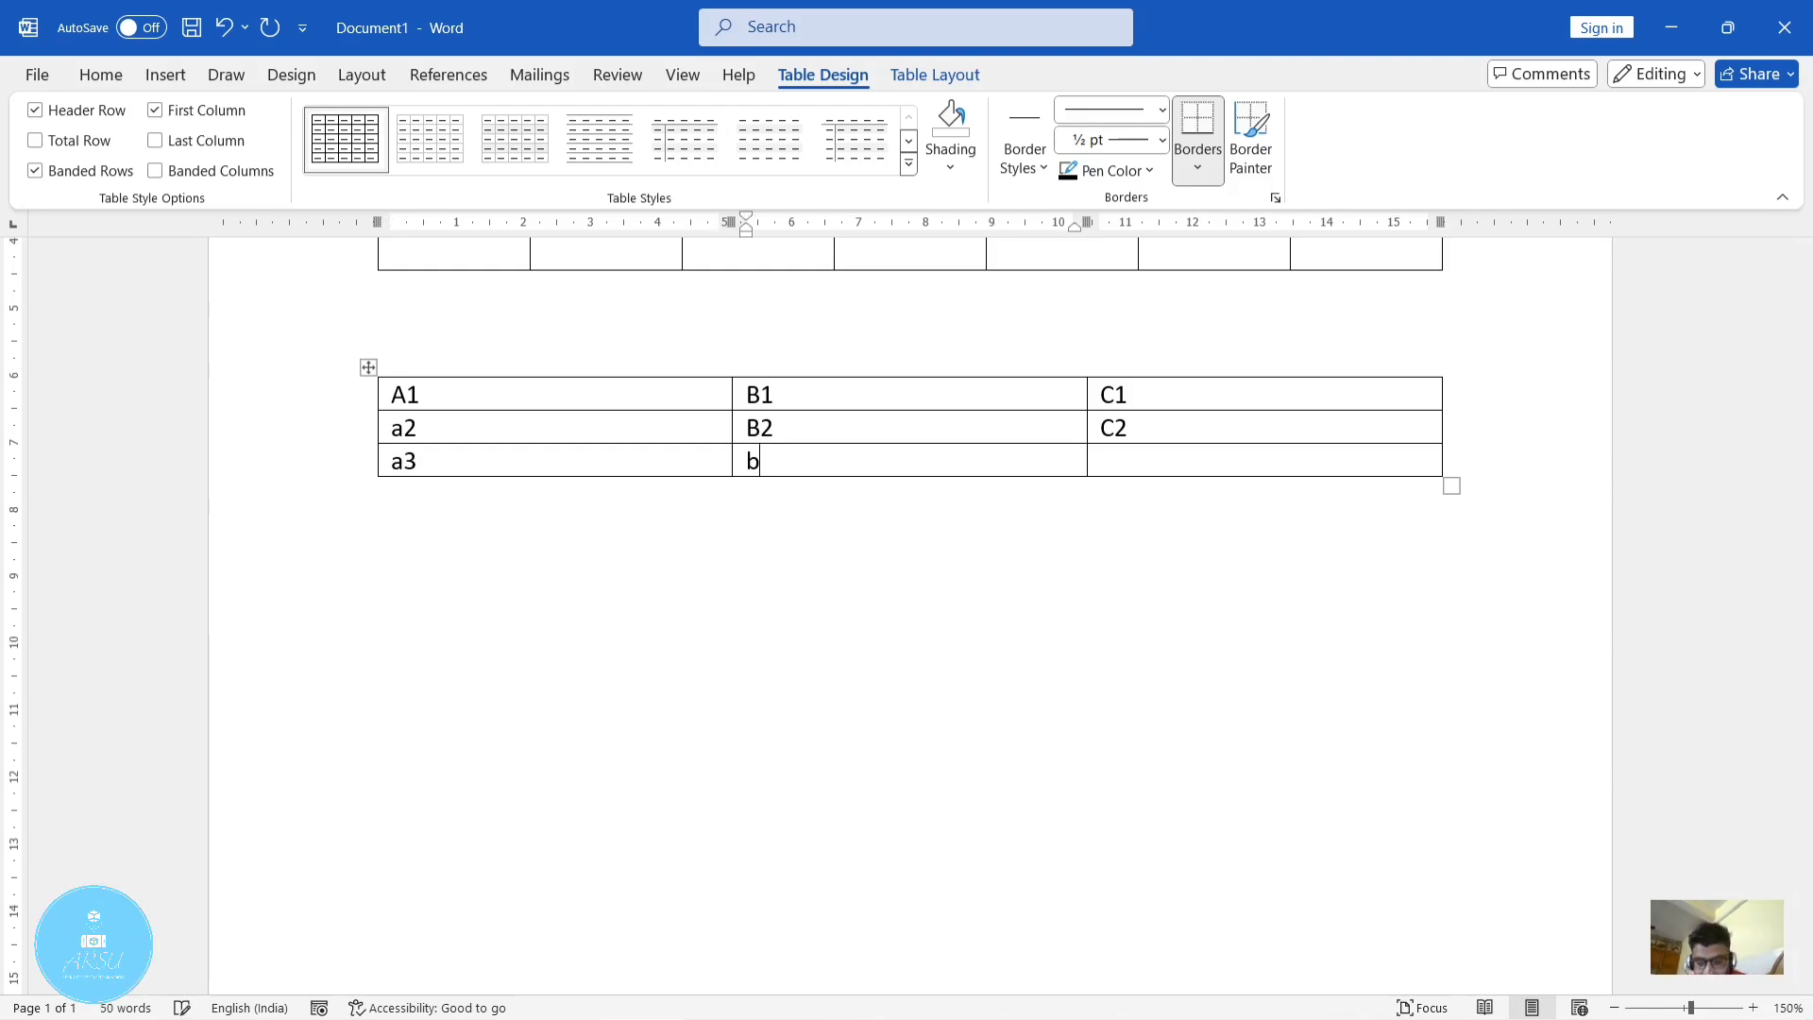
key("Tab")
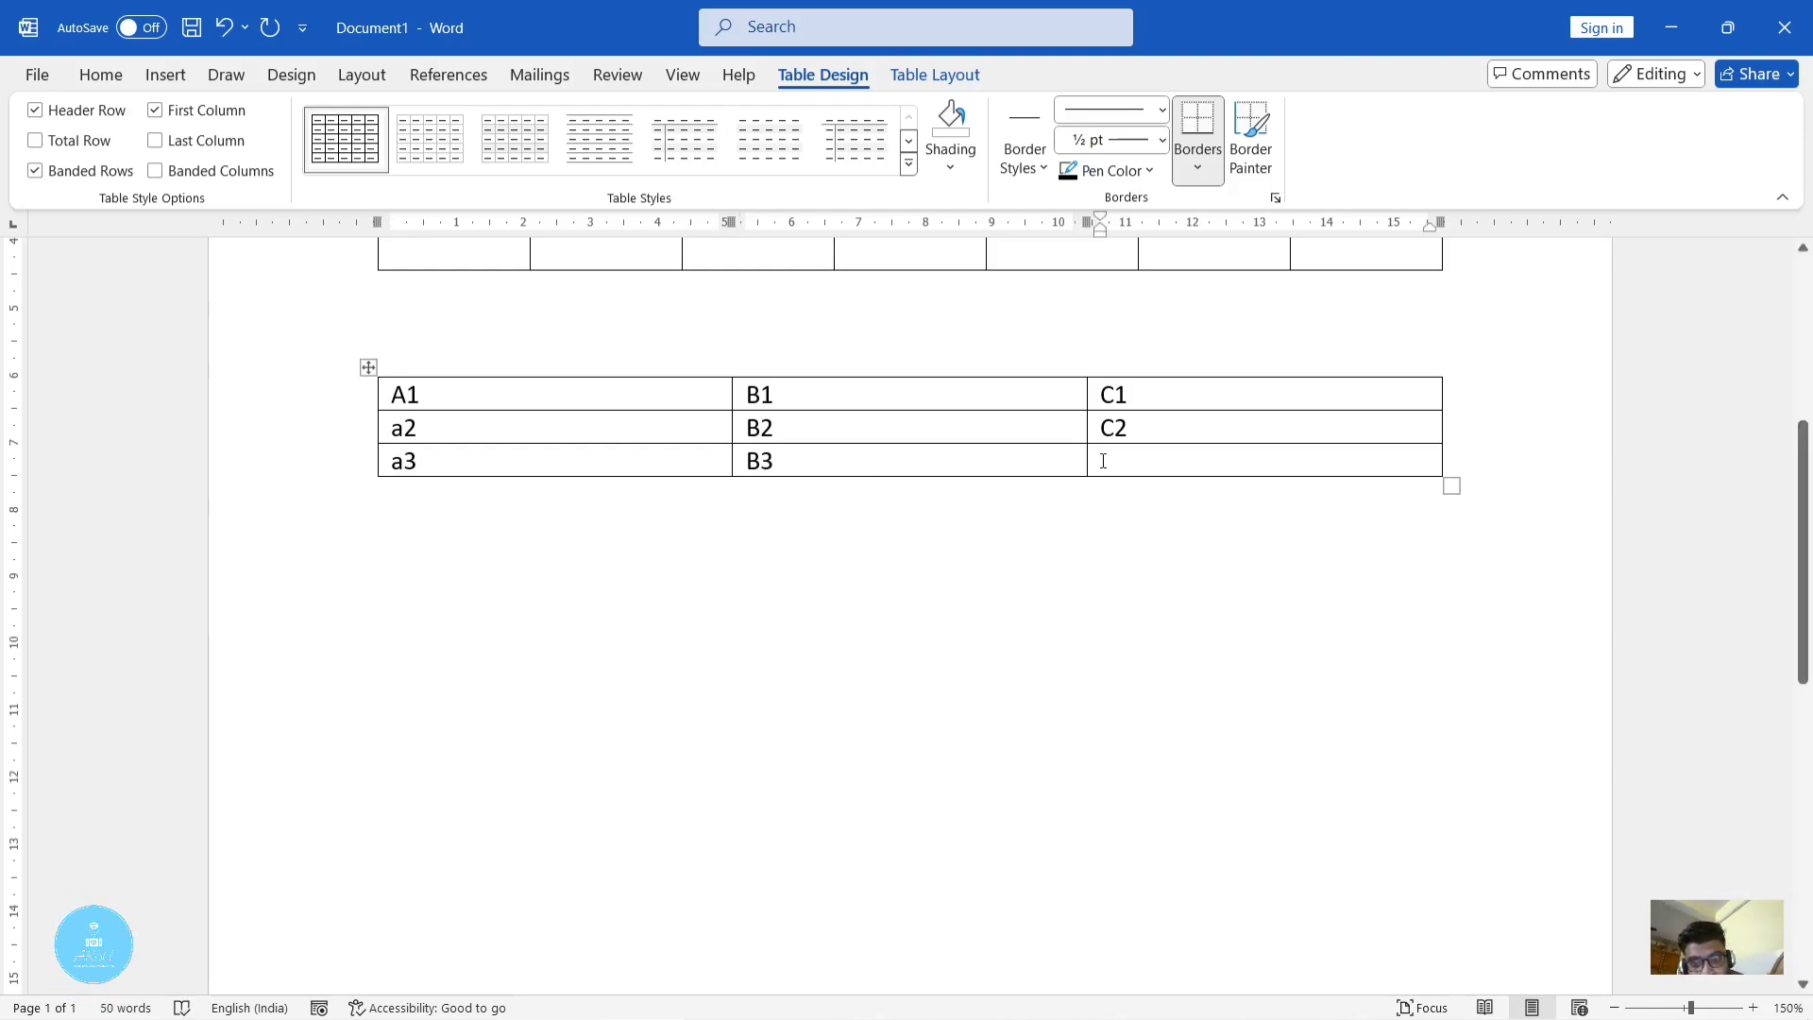
type("c")
key("BackSpace")
type("C3")
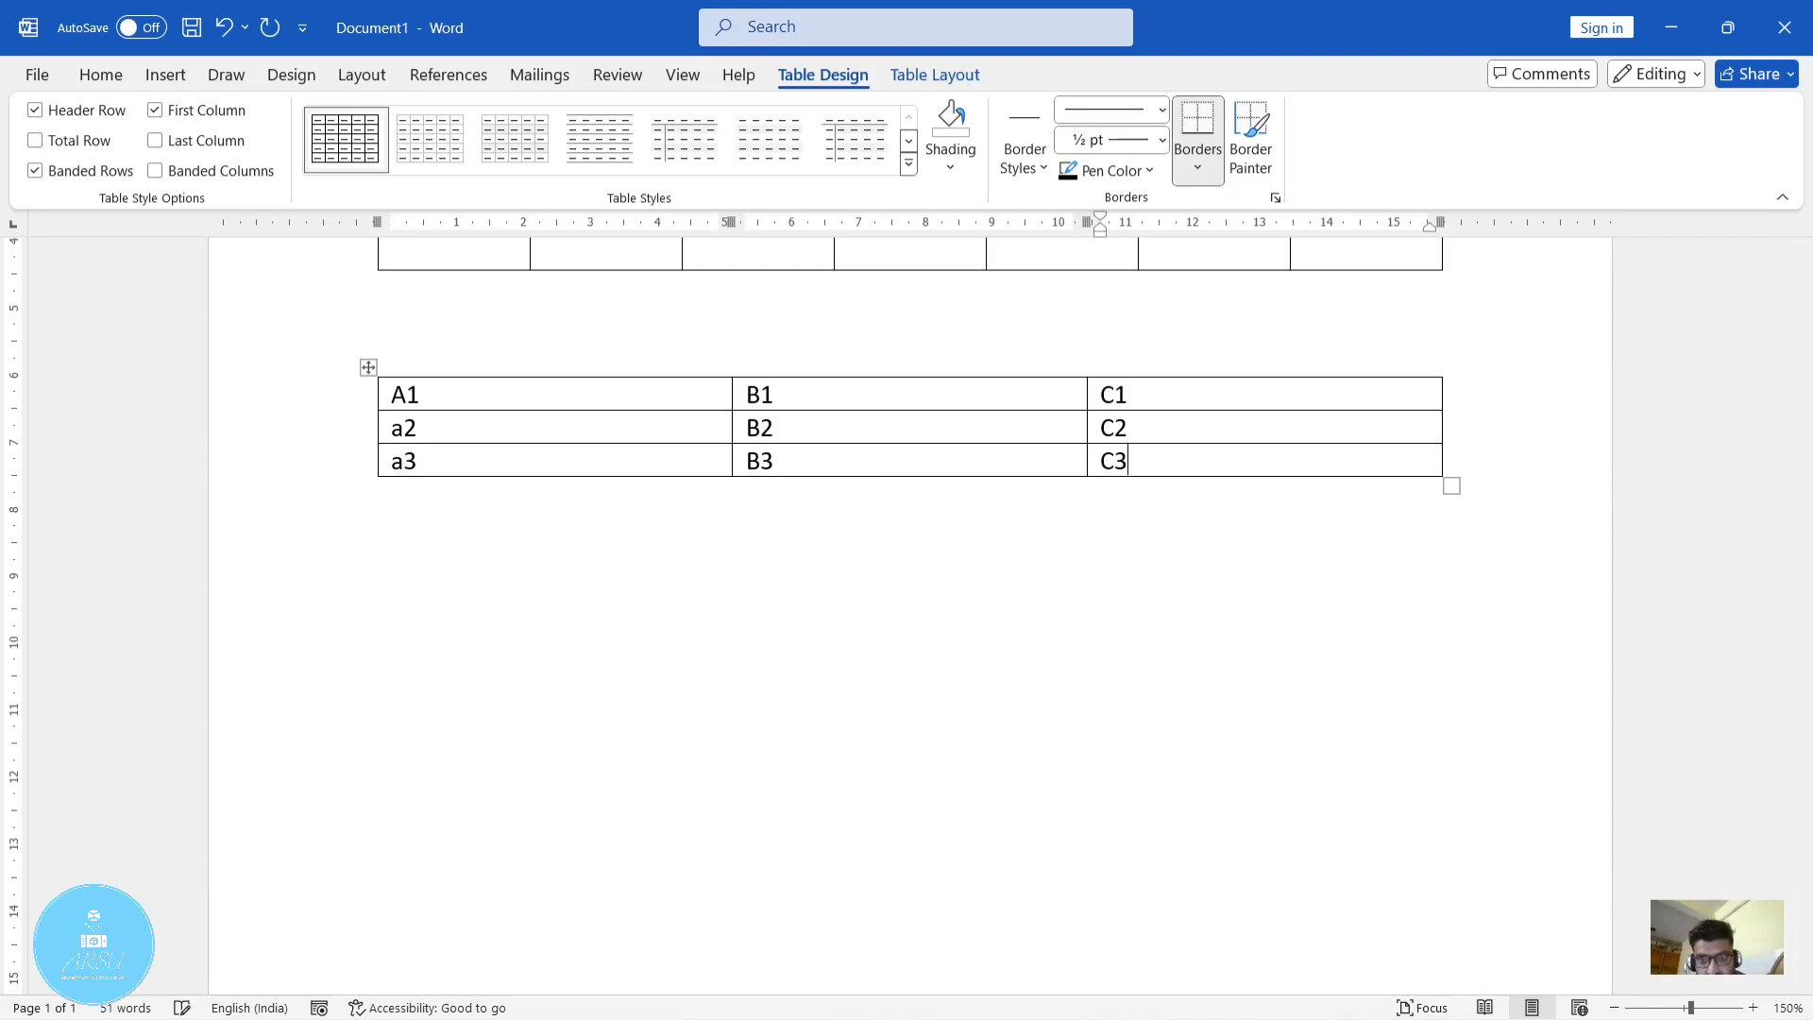
left_click(1312, 554)
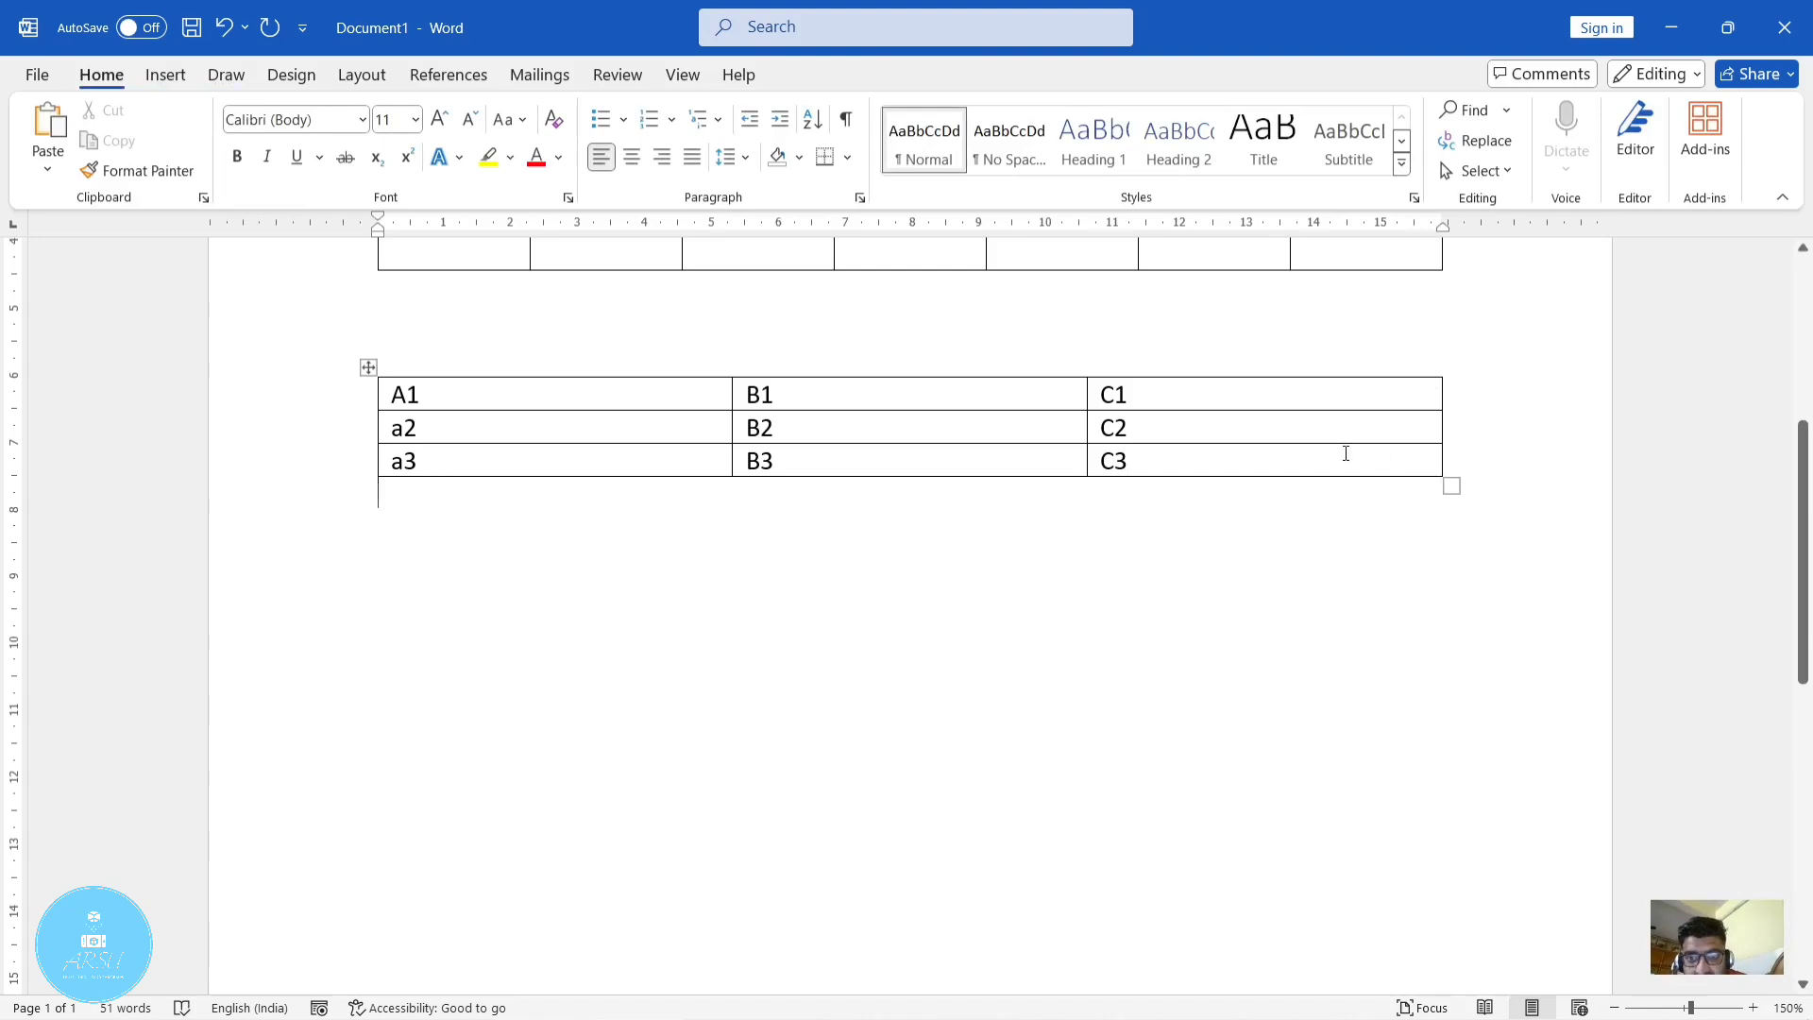
Delete the whole three-column reference table below the marks table
left_click_drag(1275, 465, 454, 402)
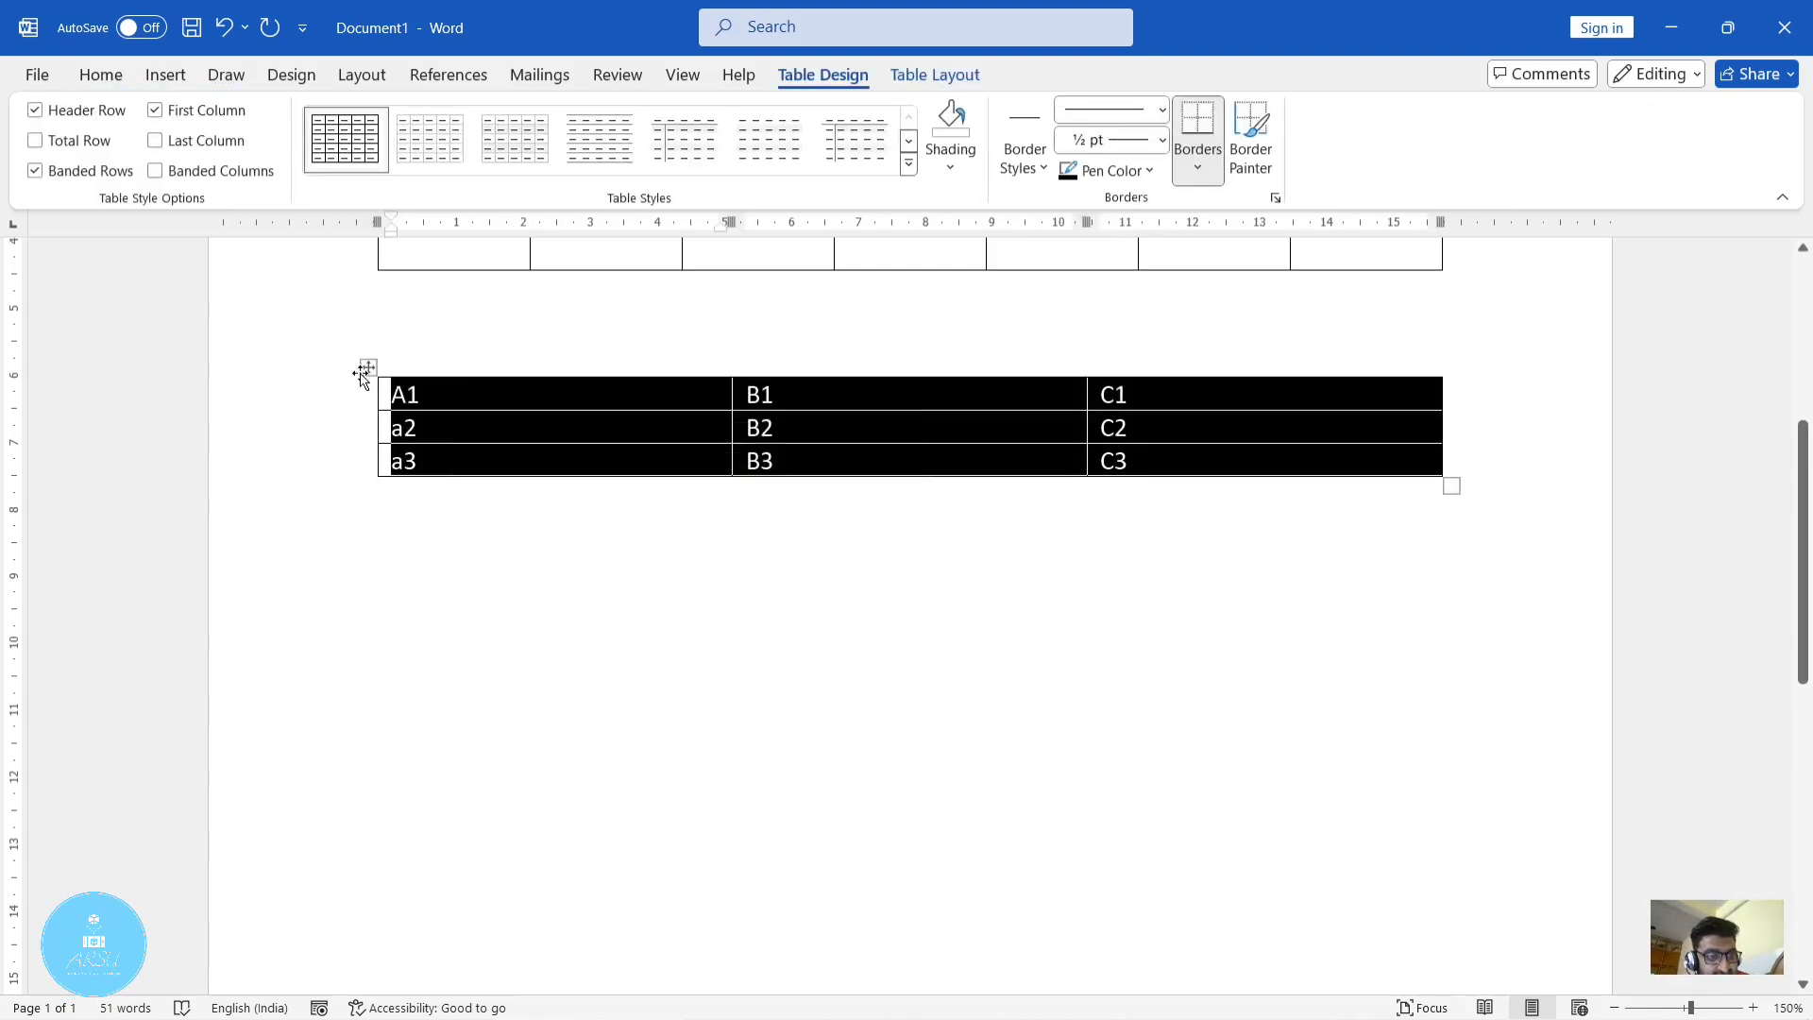
right_click(369, 370)
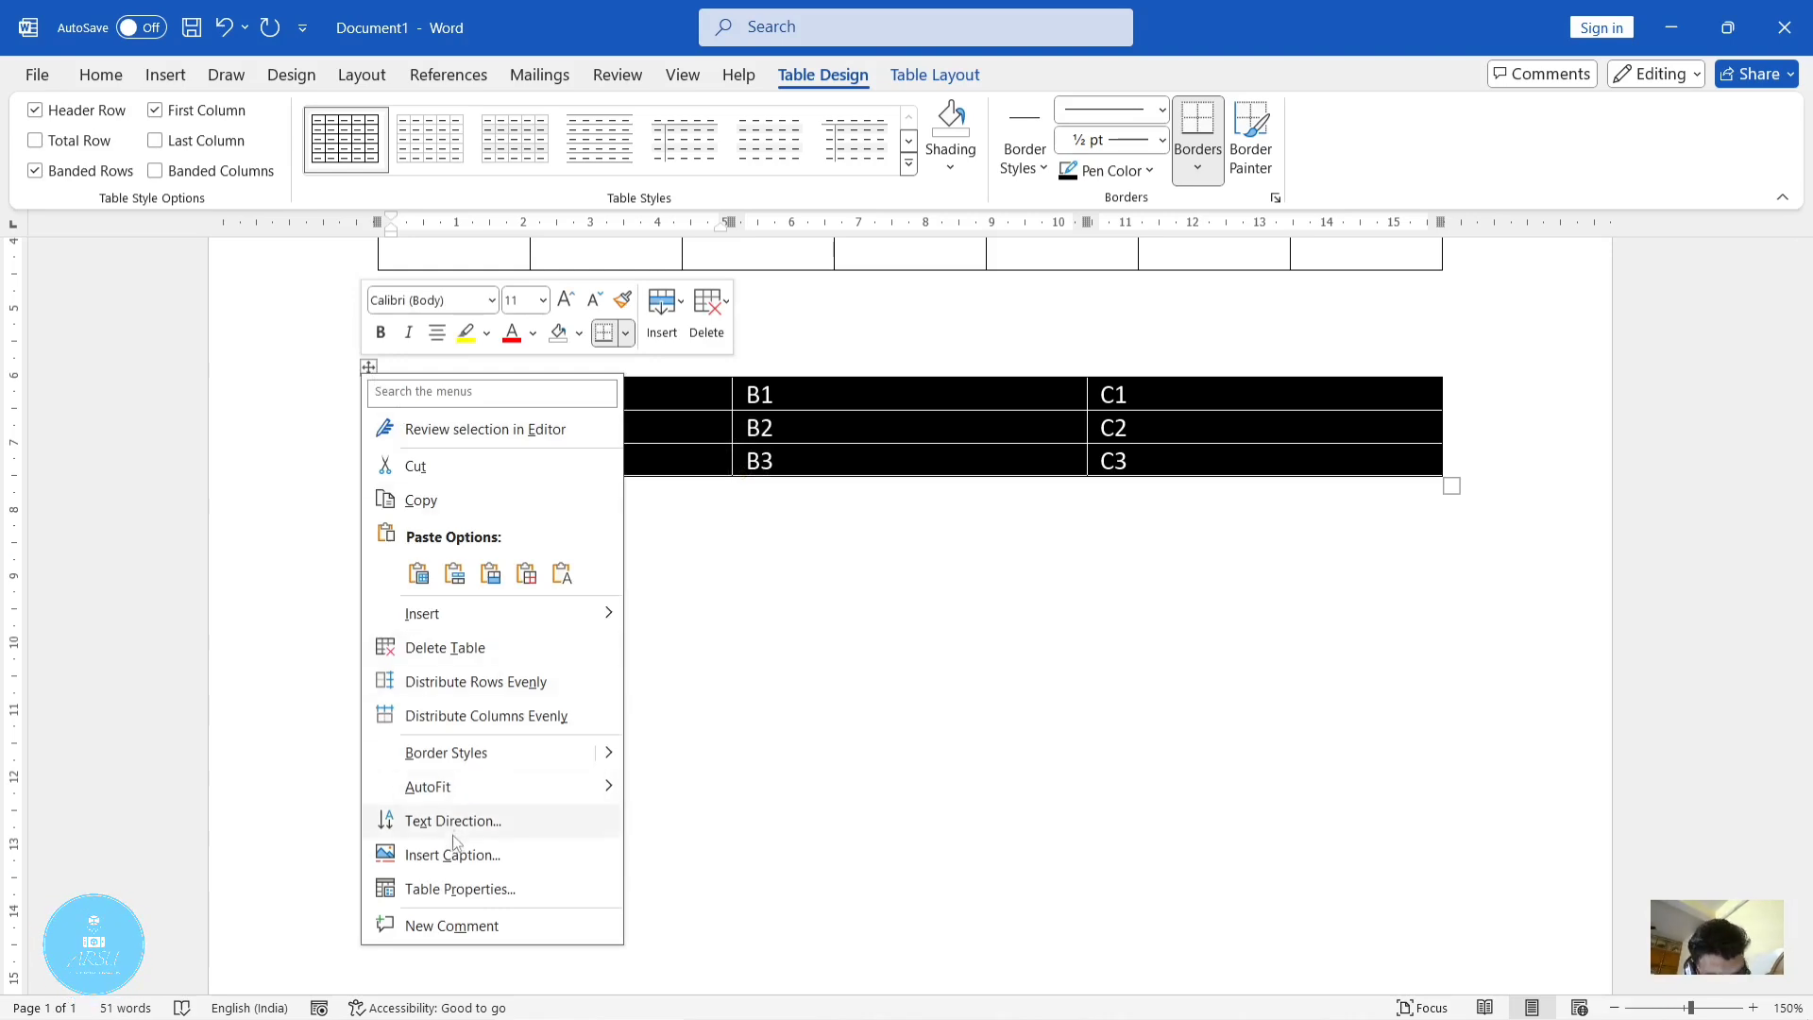
left_click(466, 646)
scroll(614, 646, "up", 5)
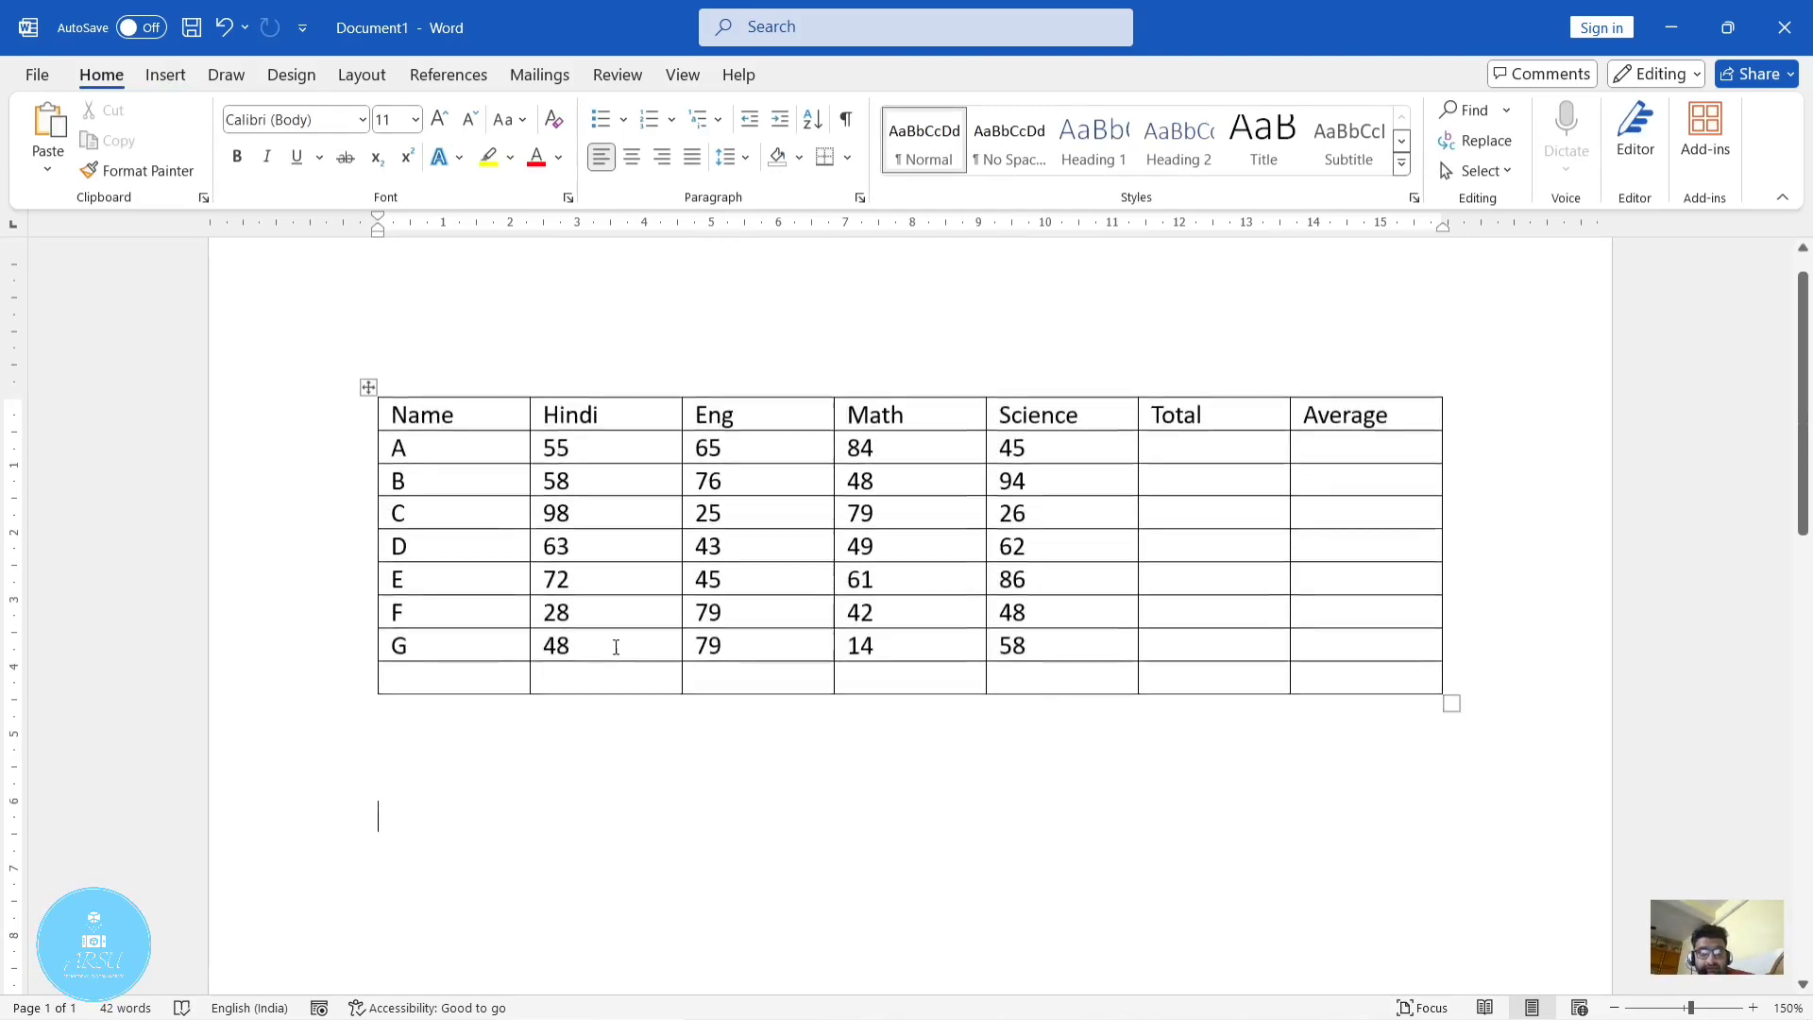
Enter 2 in student E's Total cell of the marks table
left_click(1221, 613)
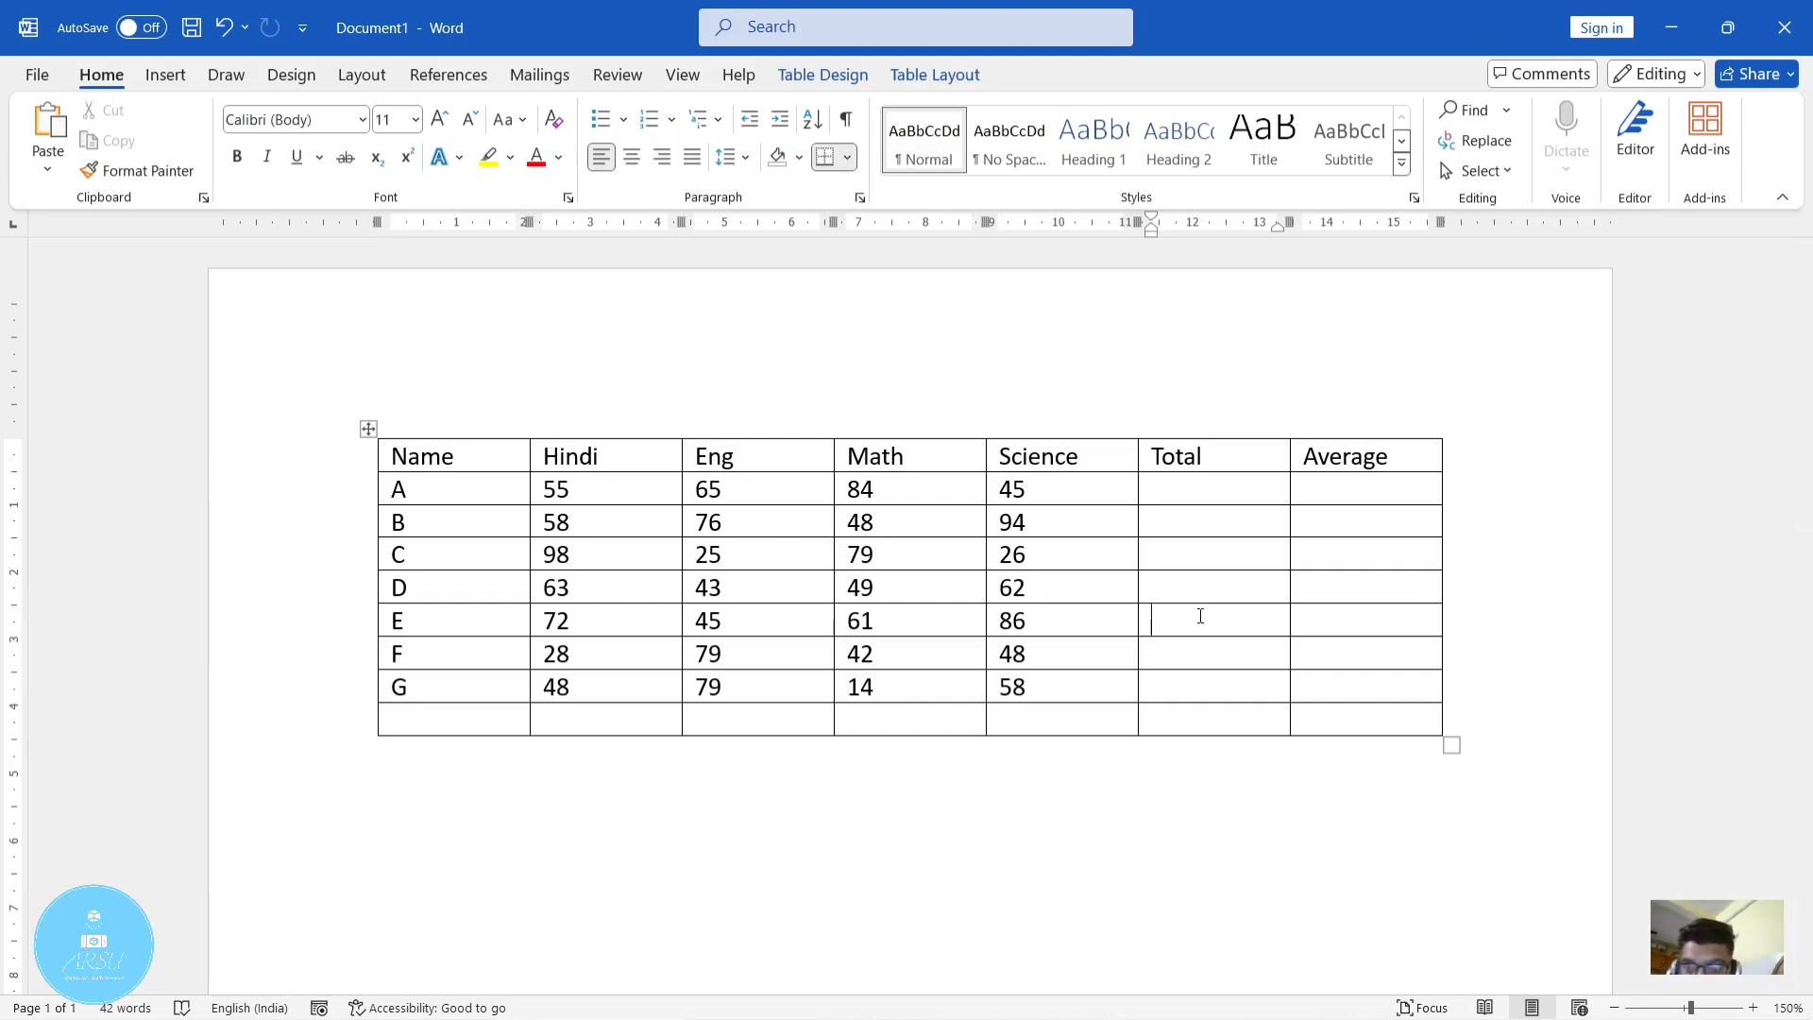
left_click(1189, 492)
left_click(1191, 619)
type("2")
left_click(1170, 854)
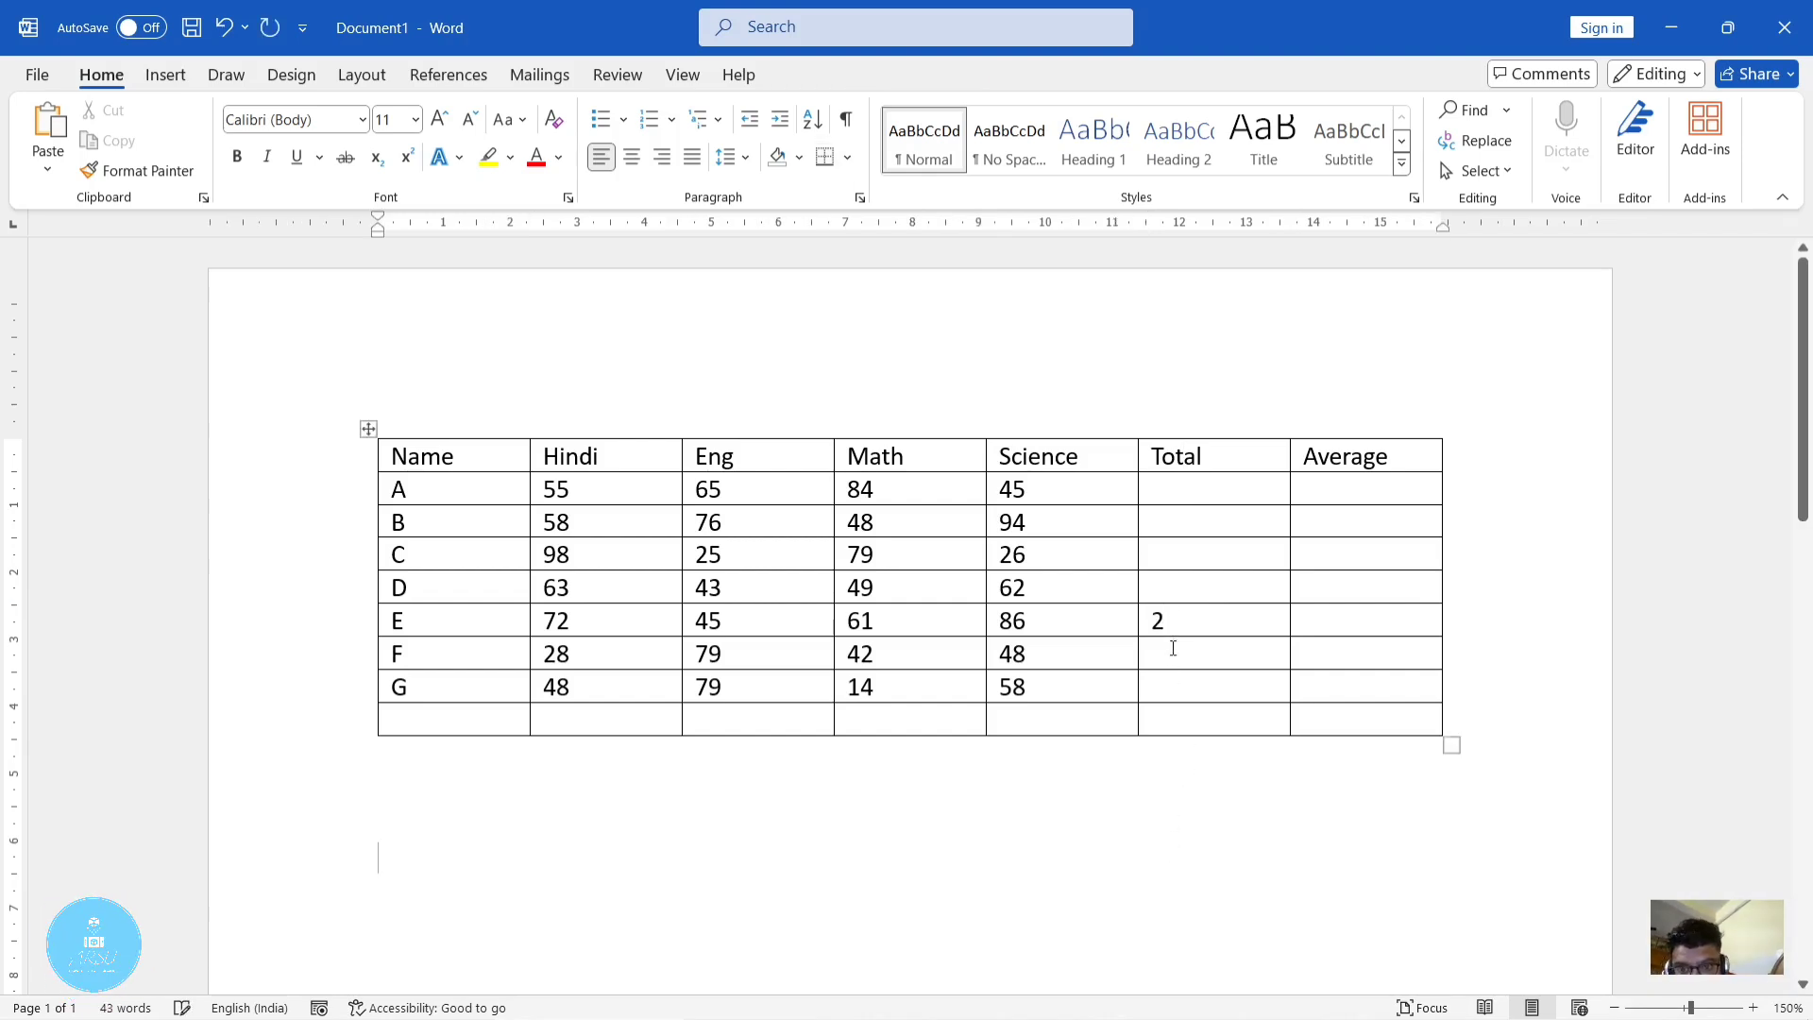
Replace the entry in student E's Total cell with the row number 6
left_click(1198, 467)
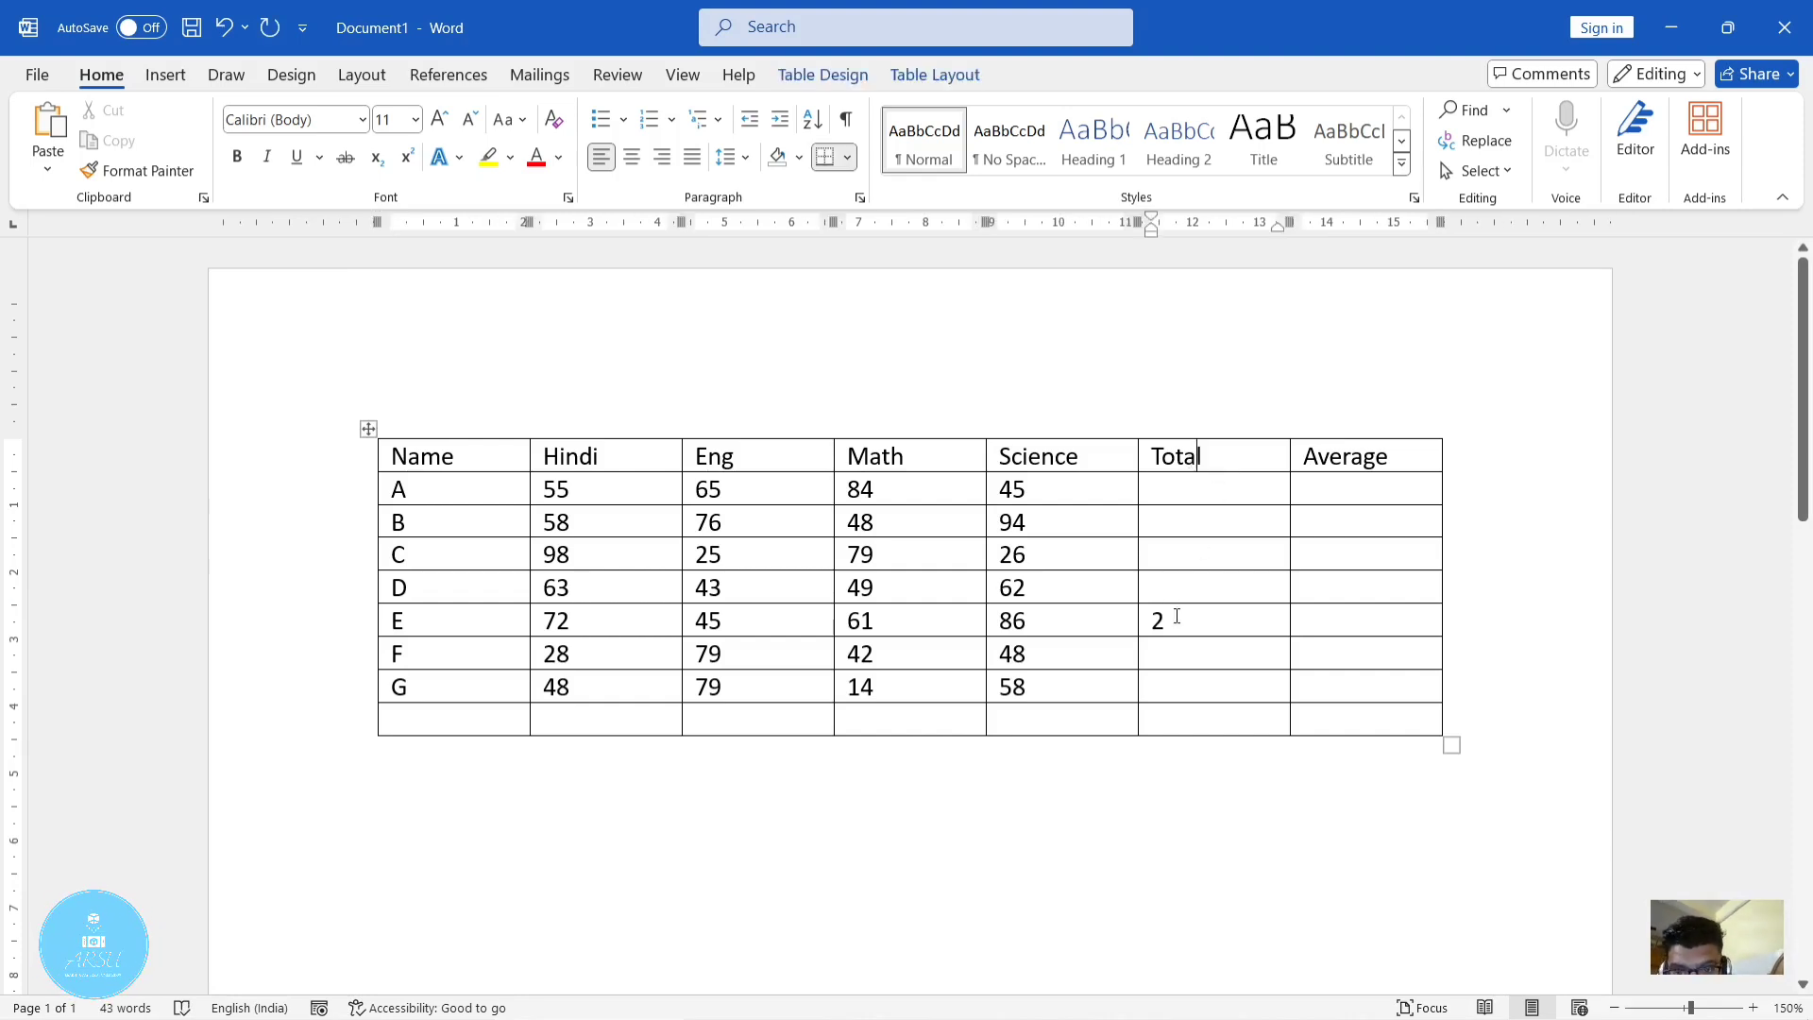
left_click(1174, 462)
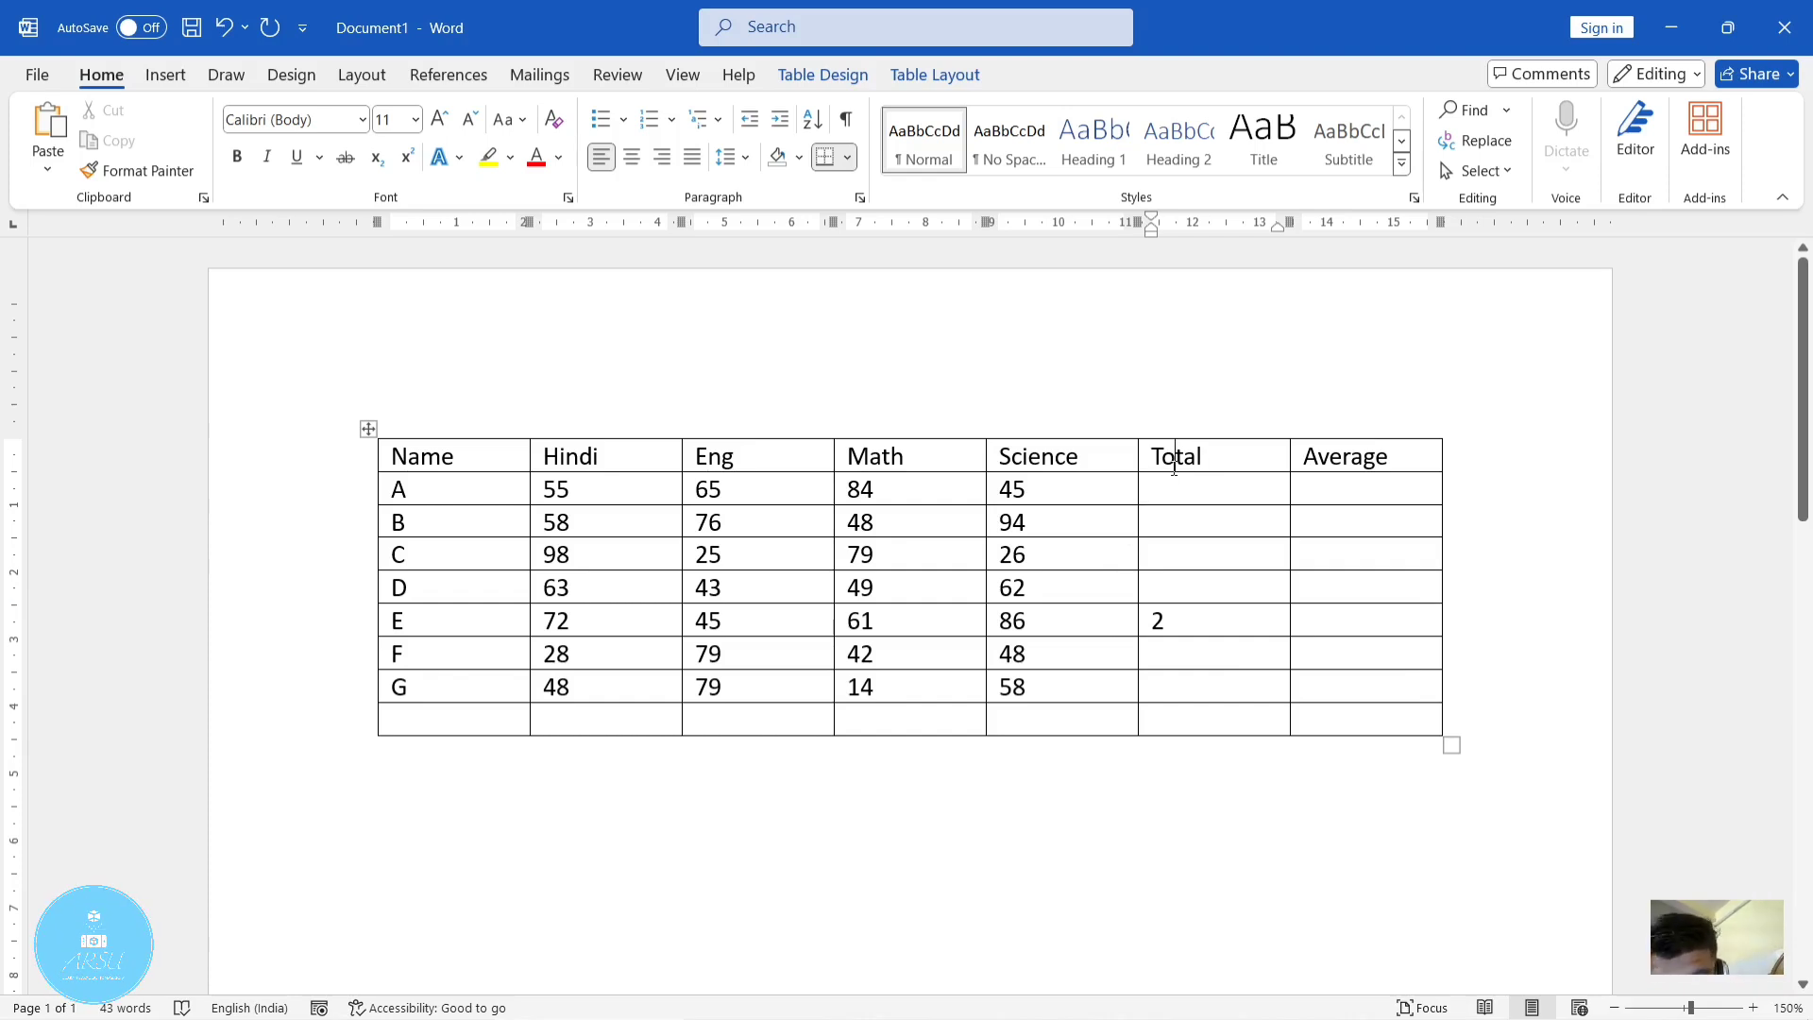
left_click(1174, 495)
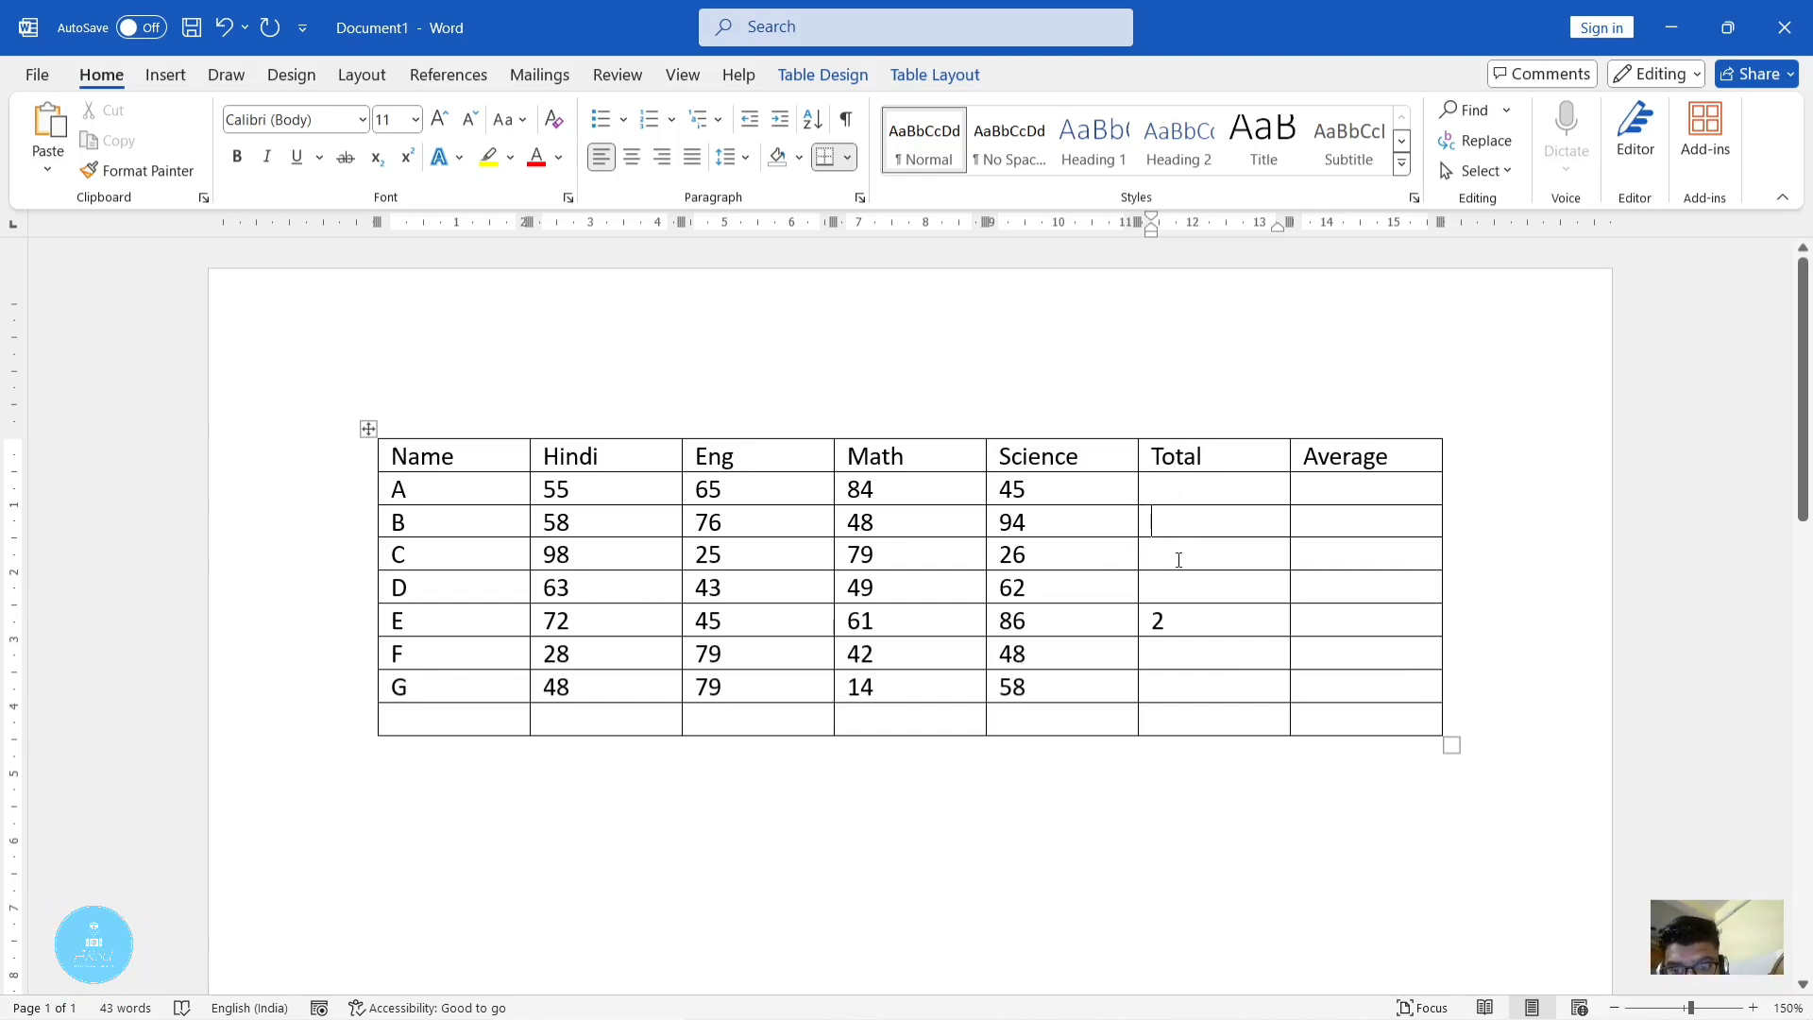
left_click(1170, 621)
key("BackSpace")
type("6")
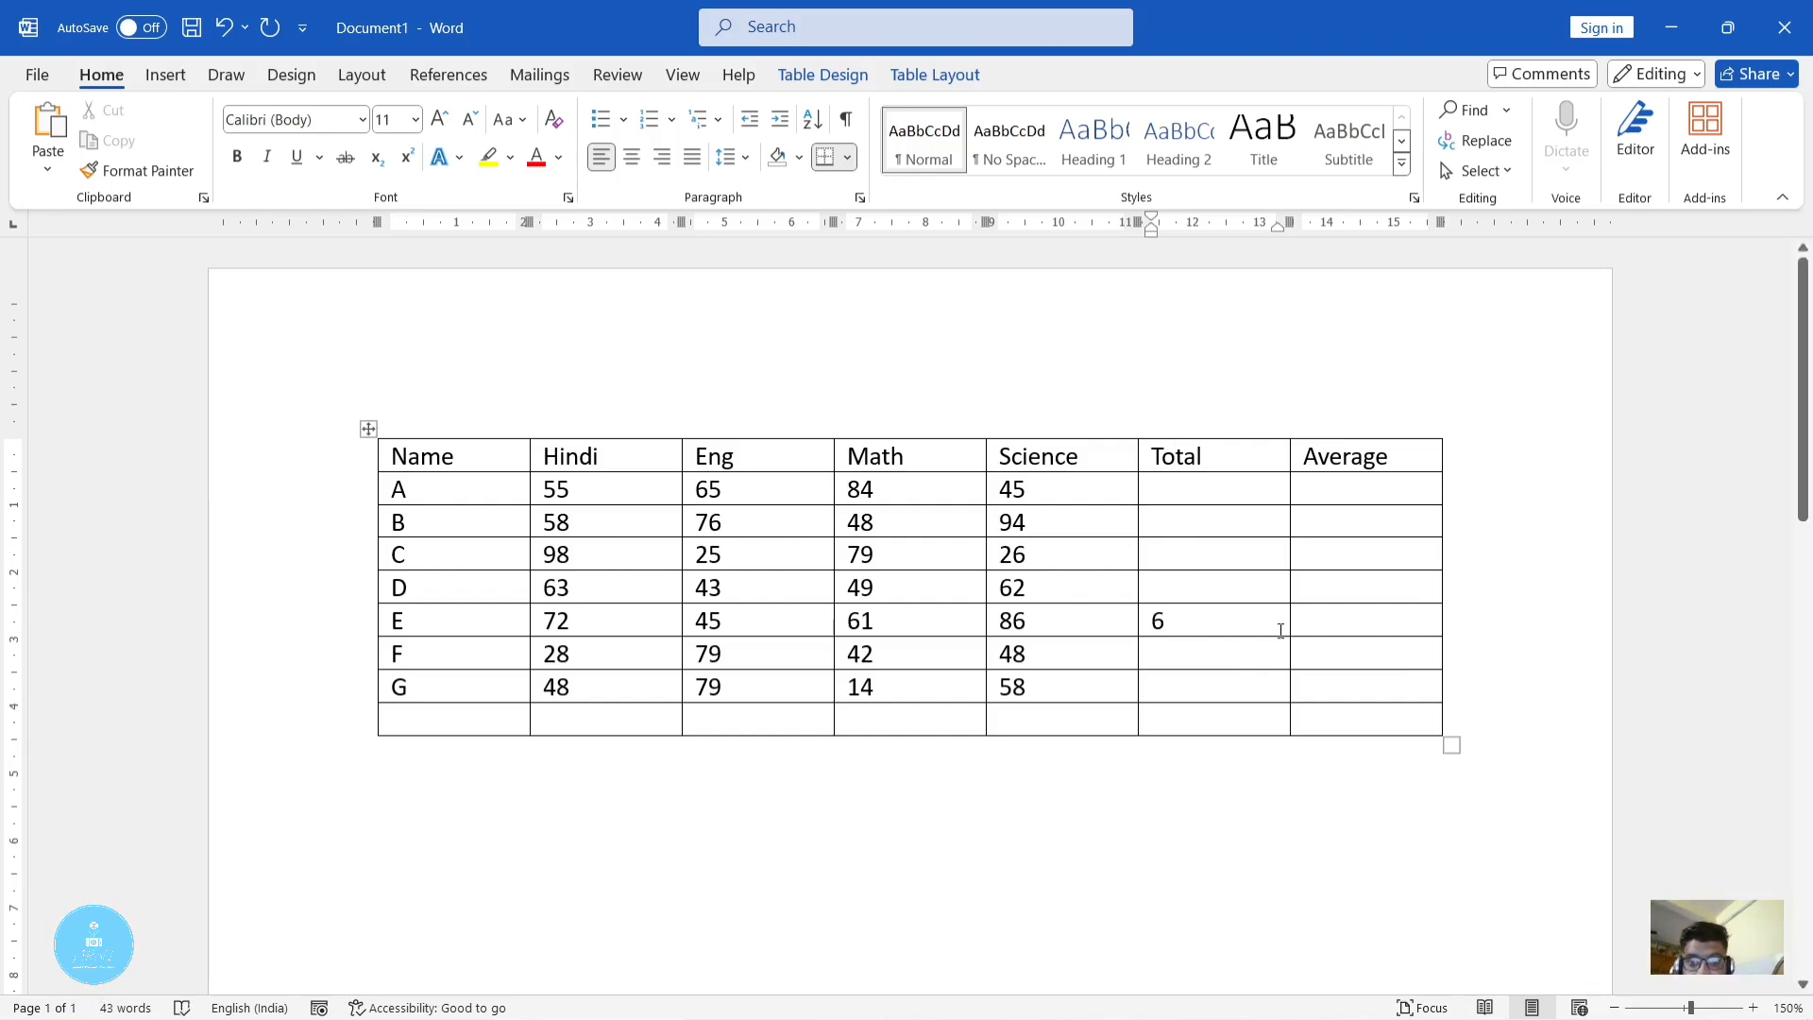
Go through the marks table's header cells from Name to Total to count the Total column's letter
left_click(512, 454)
left_click(615, 454)
left_click(778, 465)
left_click(874, 457)
left_click(1053, 462)
left_click(1208, 456)
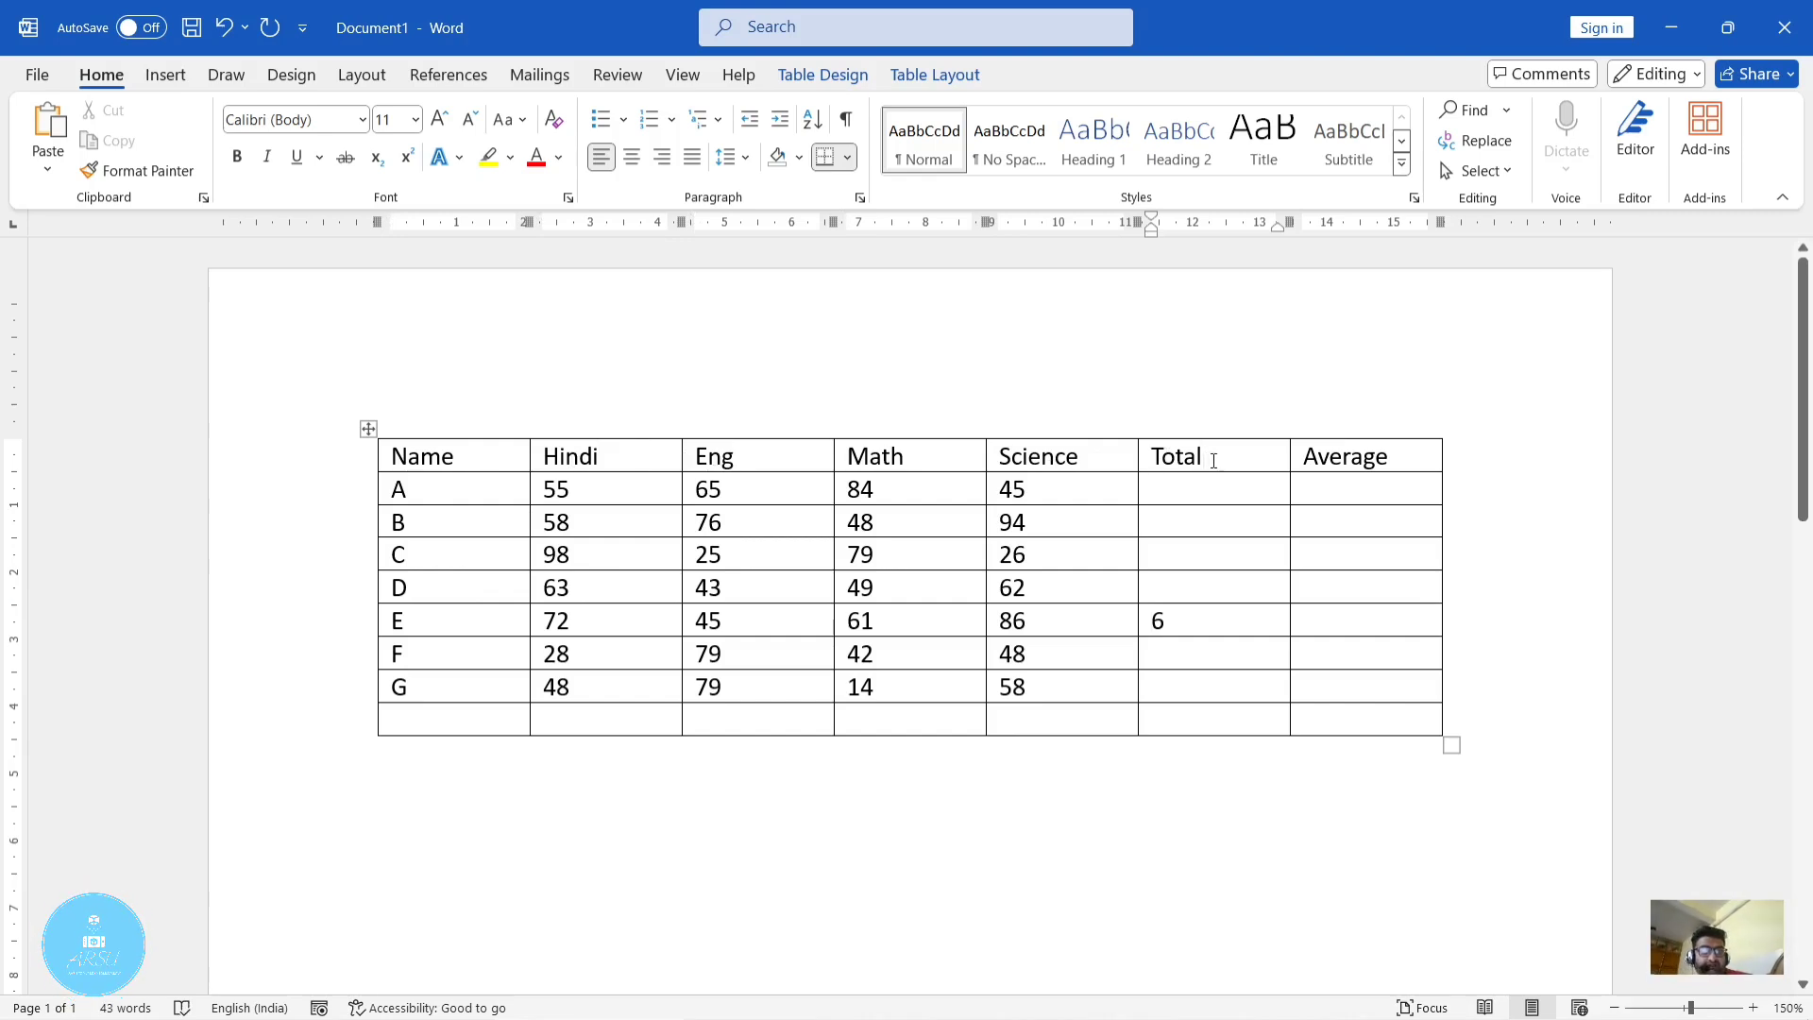
left_click(485, 466)
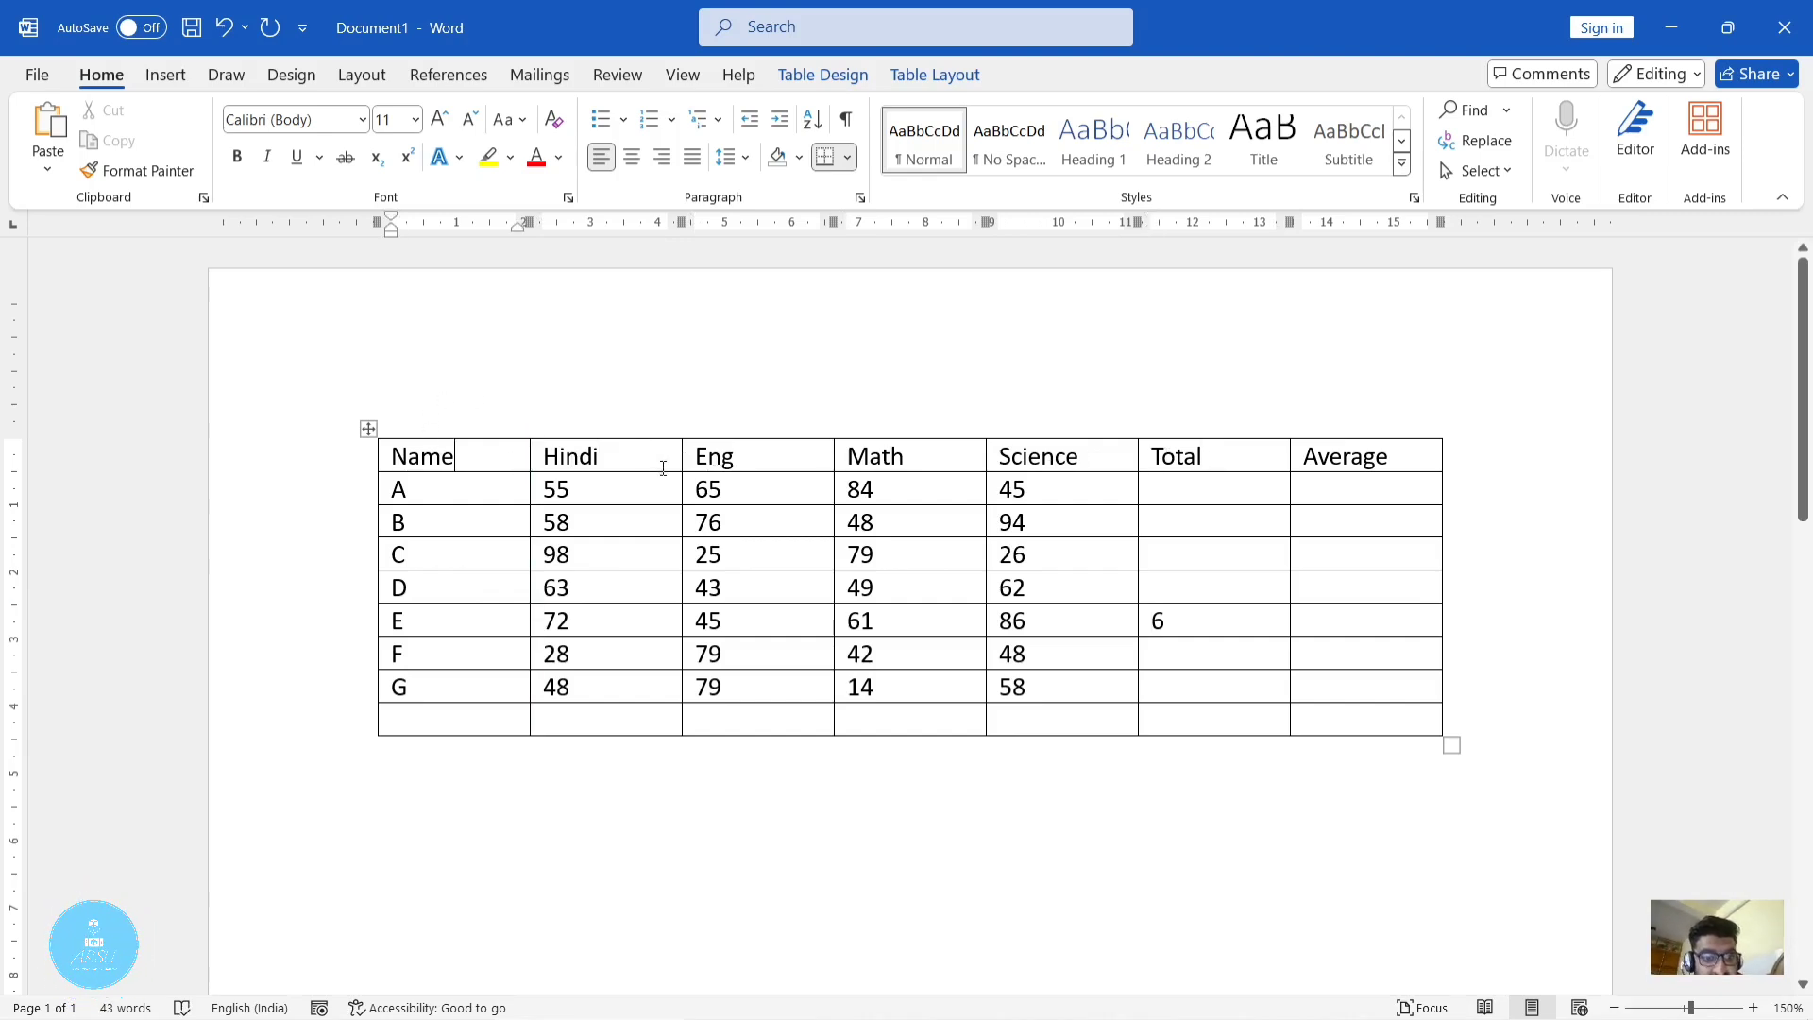
left_click(661, 456)
left_click(788, 453)
left_click(935, 456)
left_click(1104, 460)
left_click(1238, 497)
Replace the entry in student E's Total cell with the cell address F6
left_click(1179, 630)
type("6")
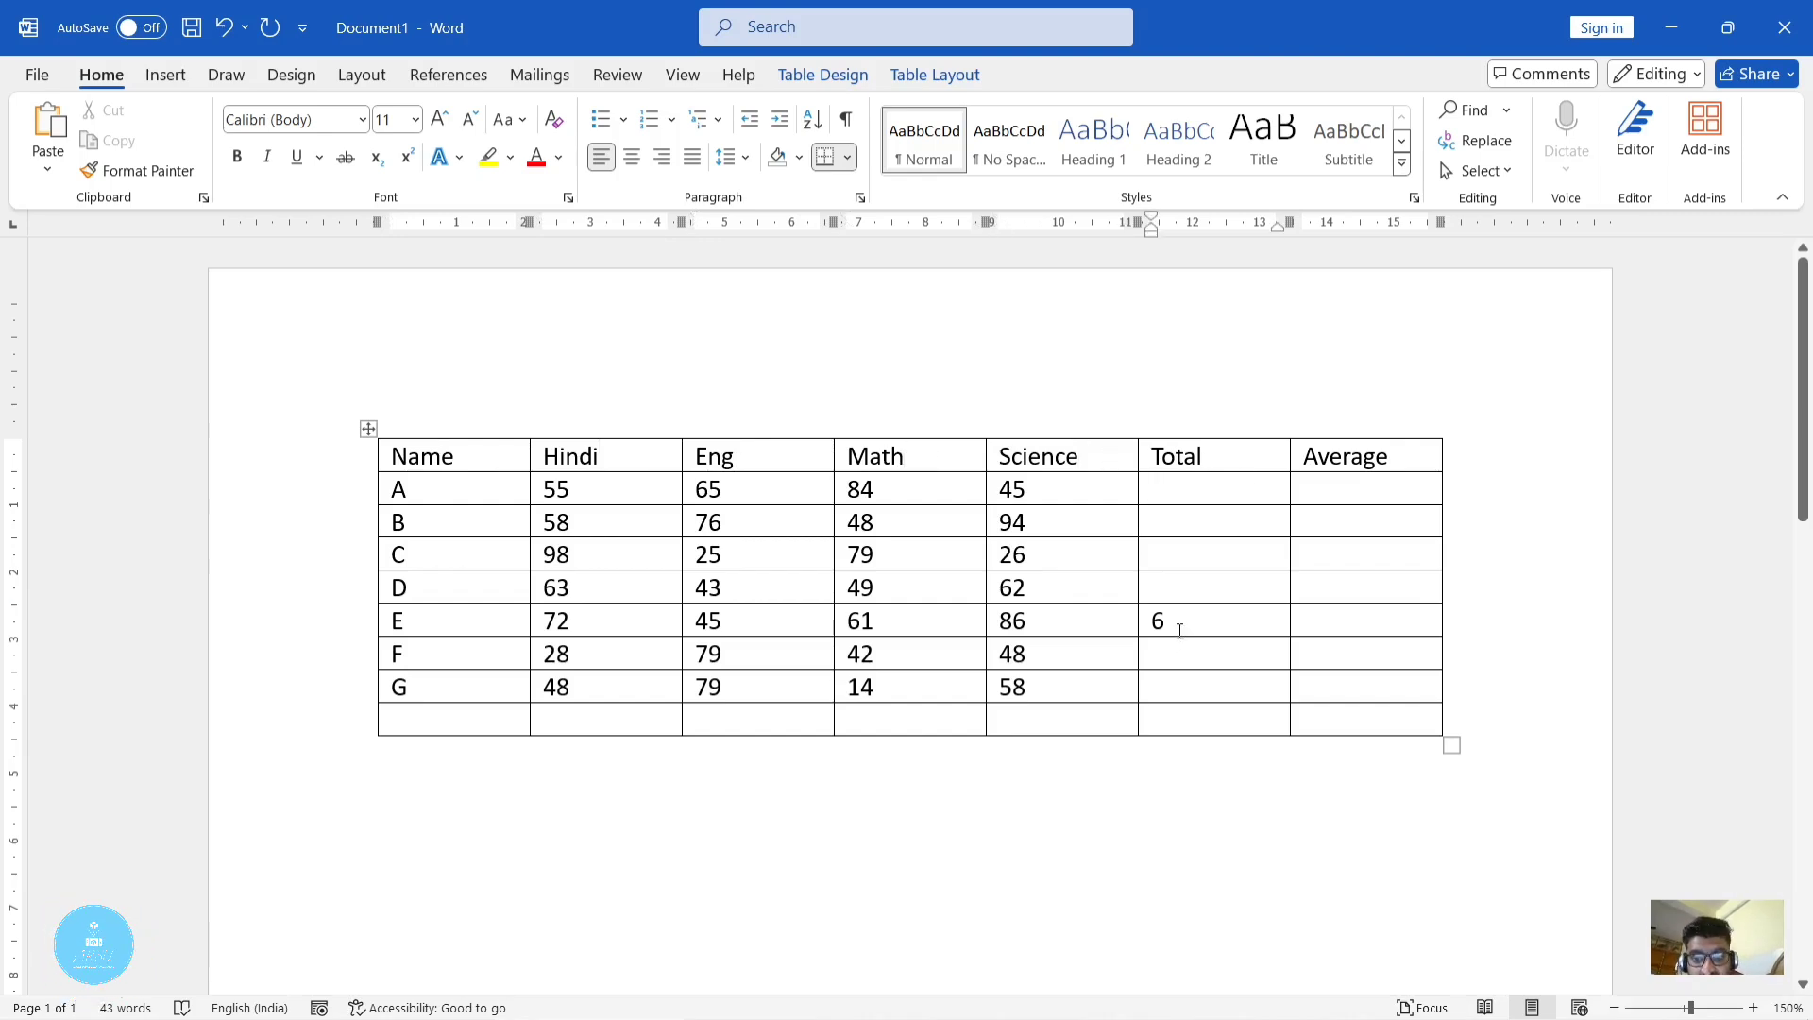
type("f")
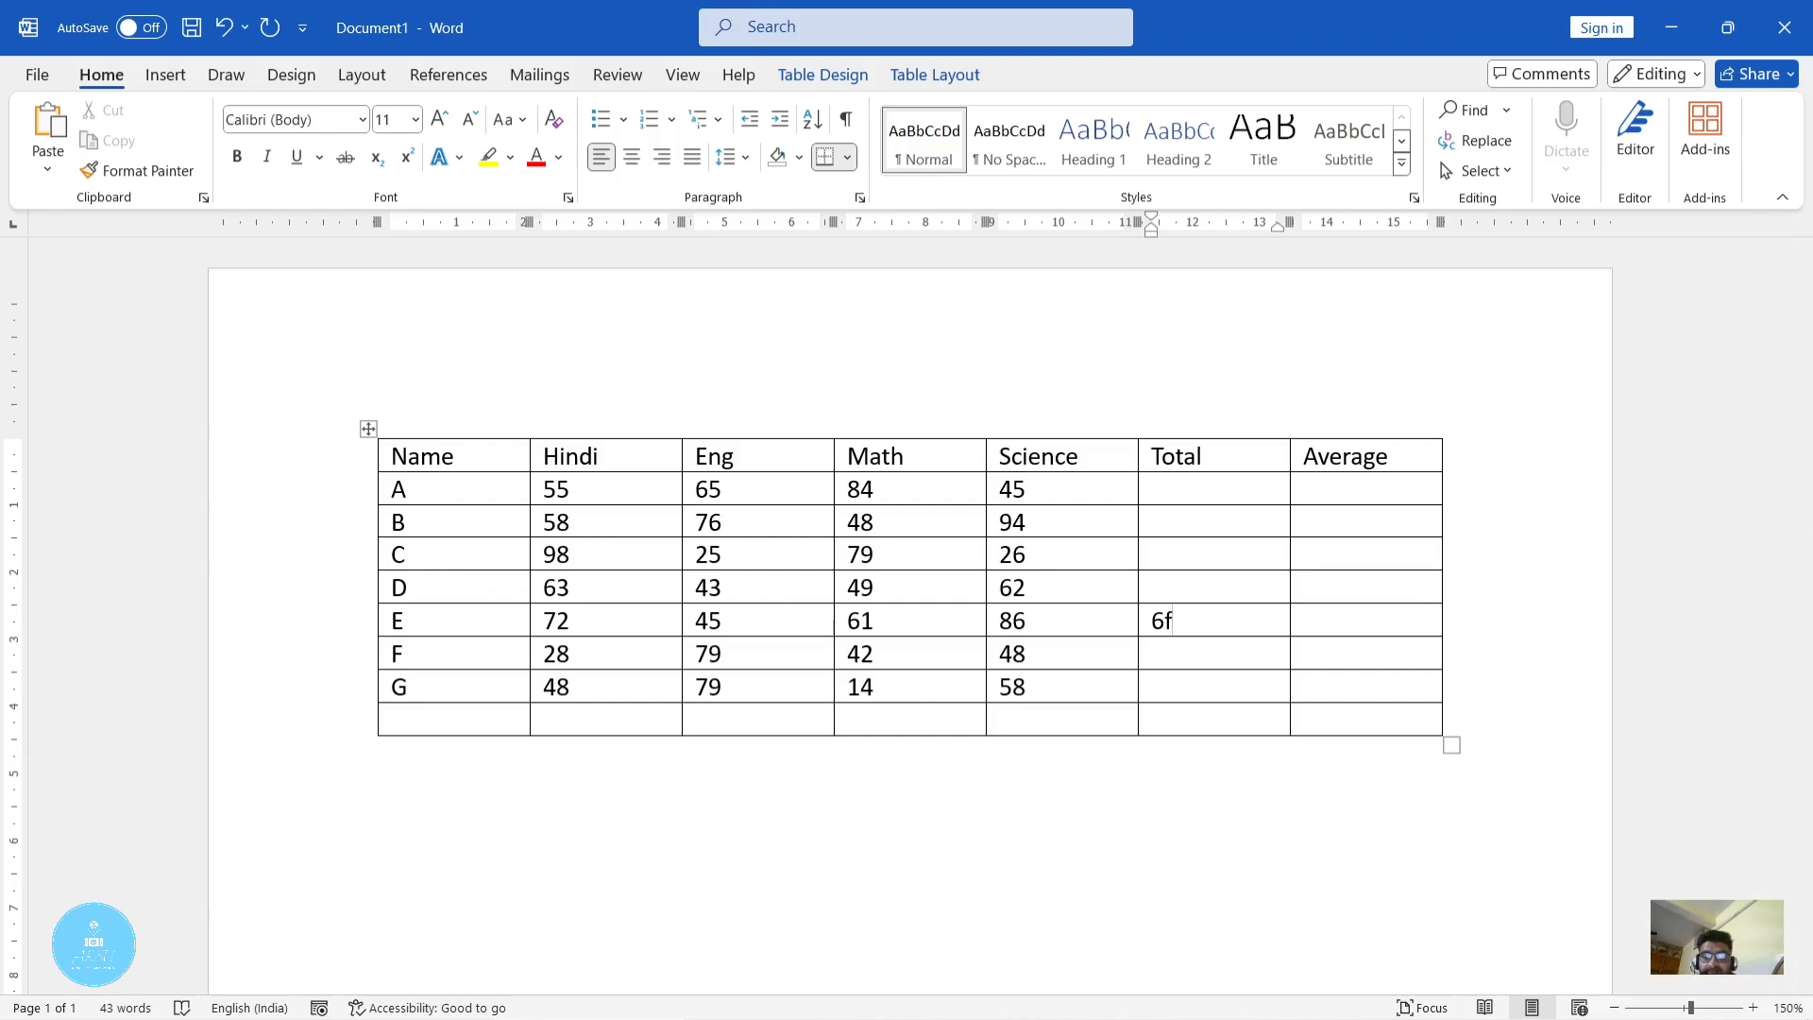
key("BackSpace")
key("BackSpace")
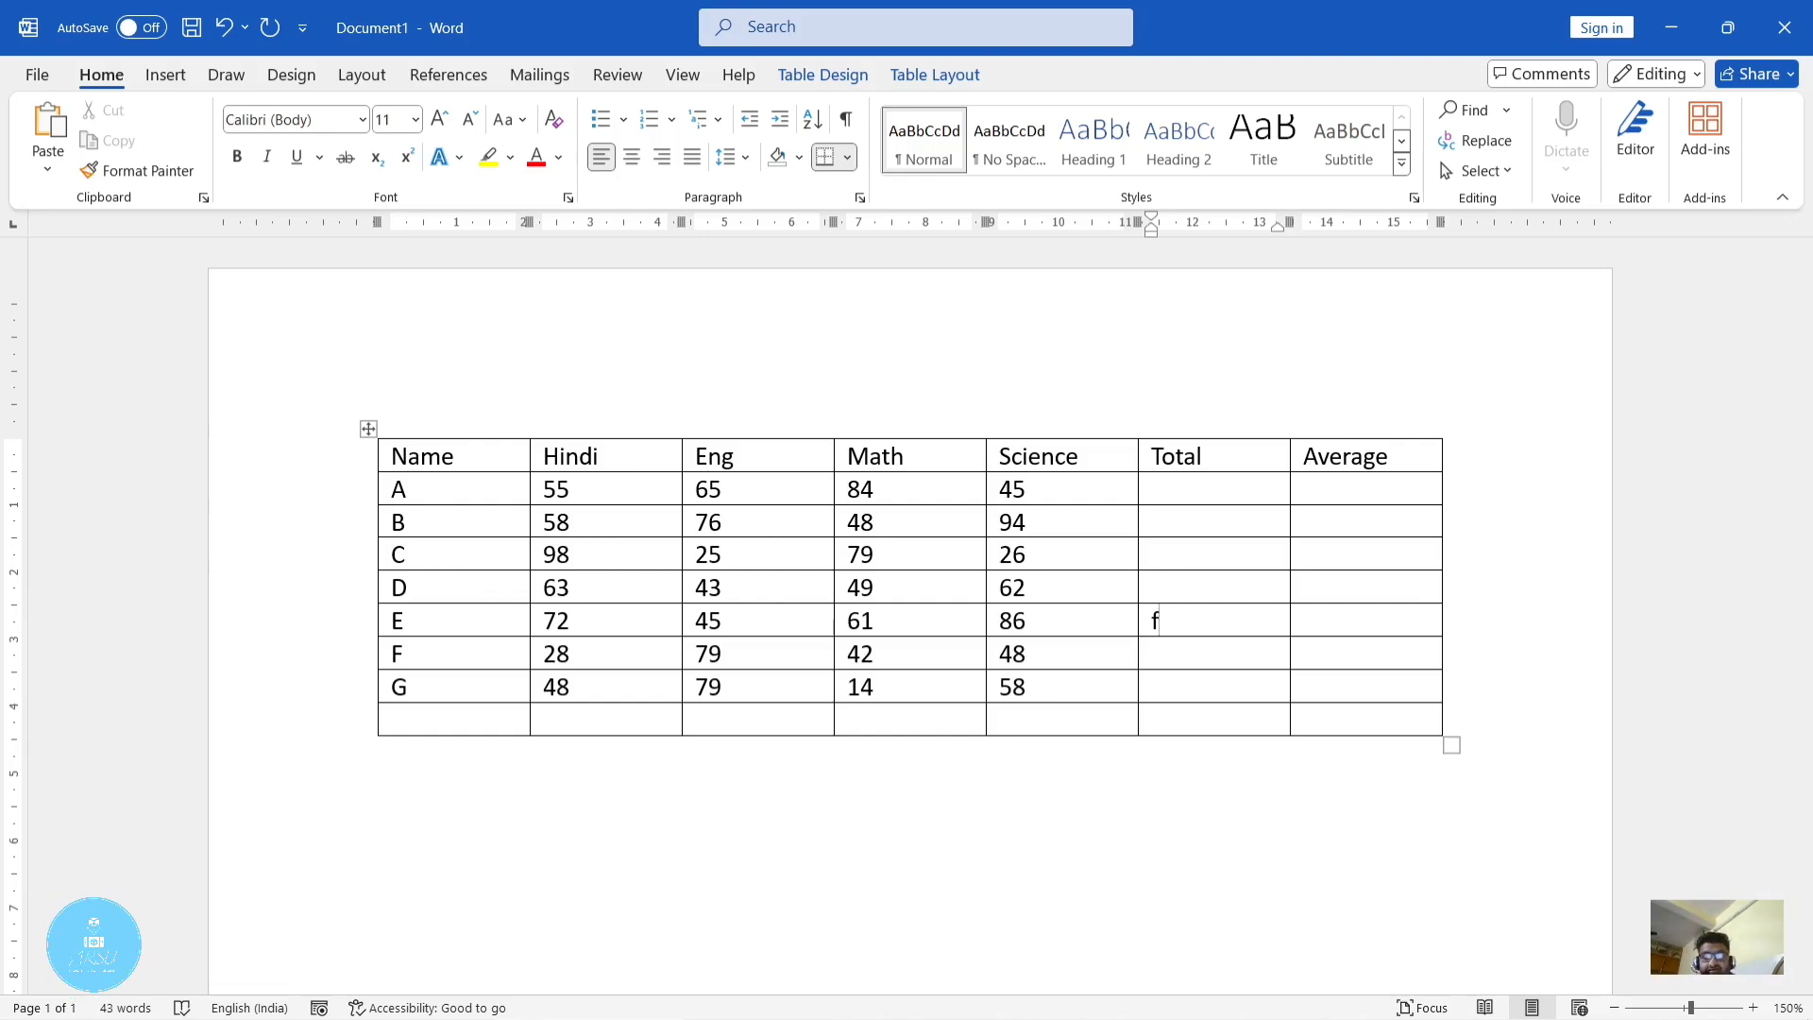
type("f")
key("BackSpace")
type("F6")
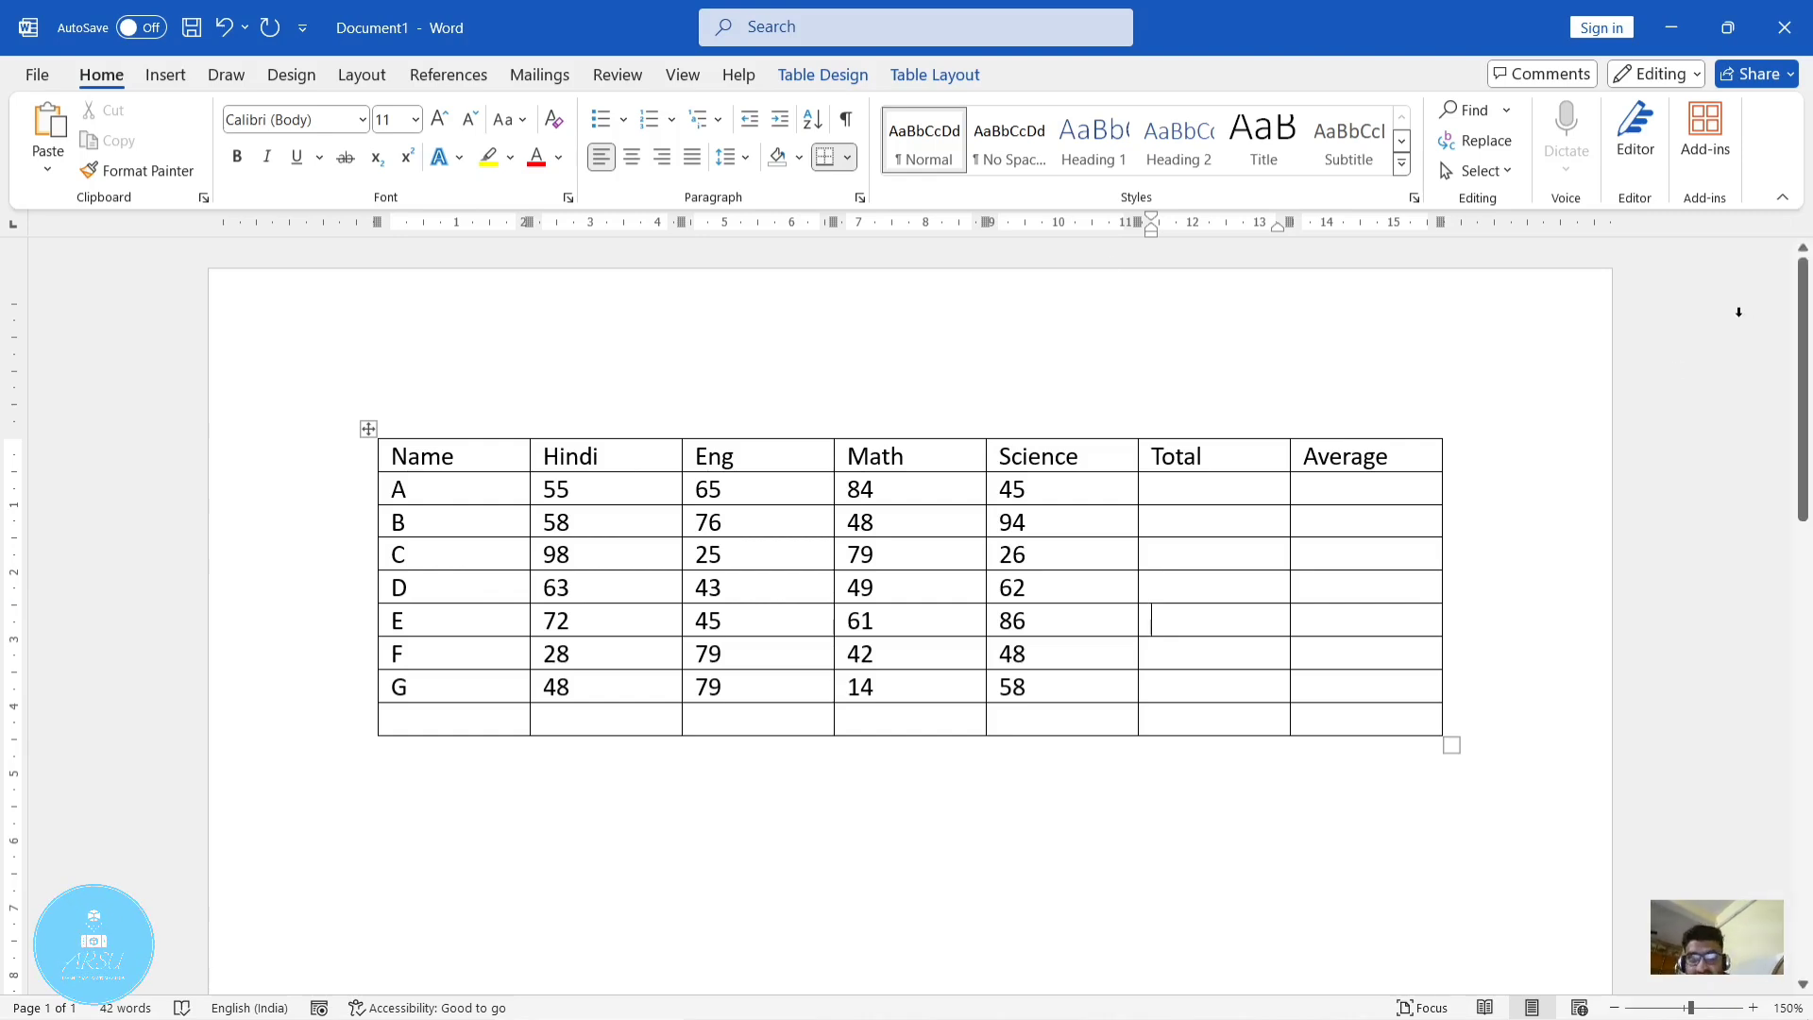
left_click(979, 75)
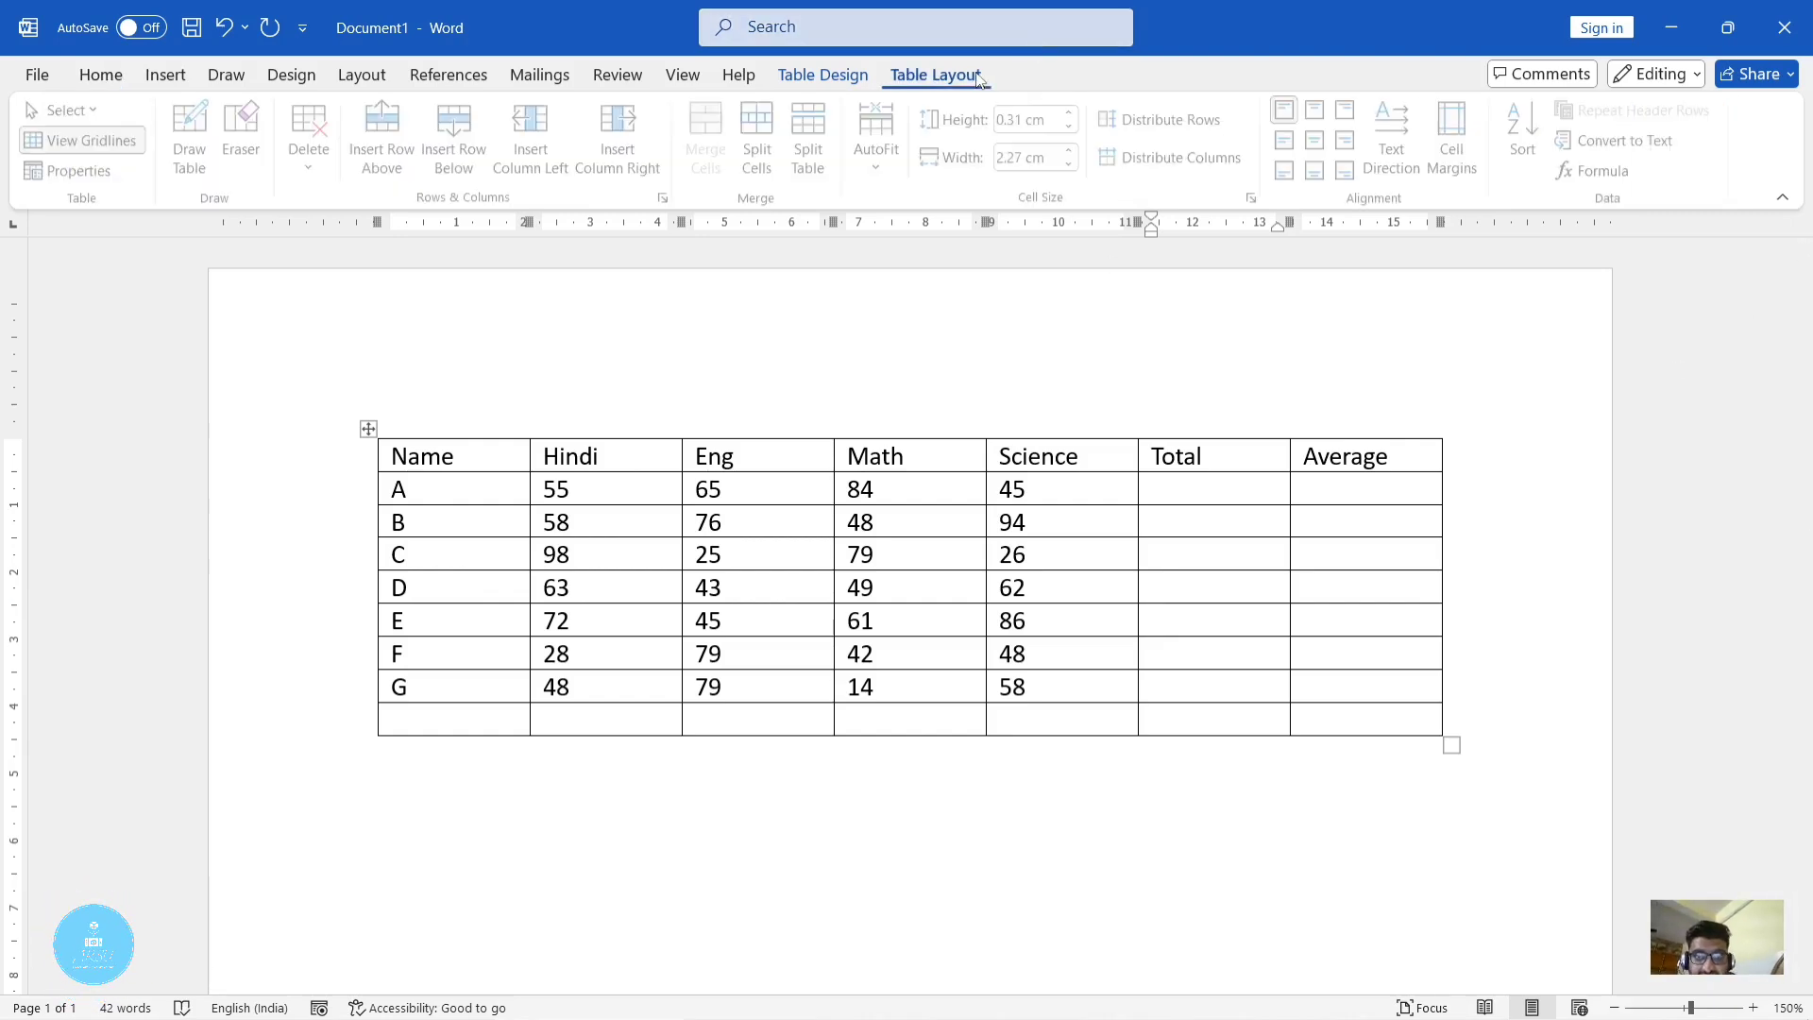
left_click(1620, 176)
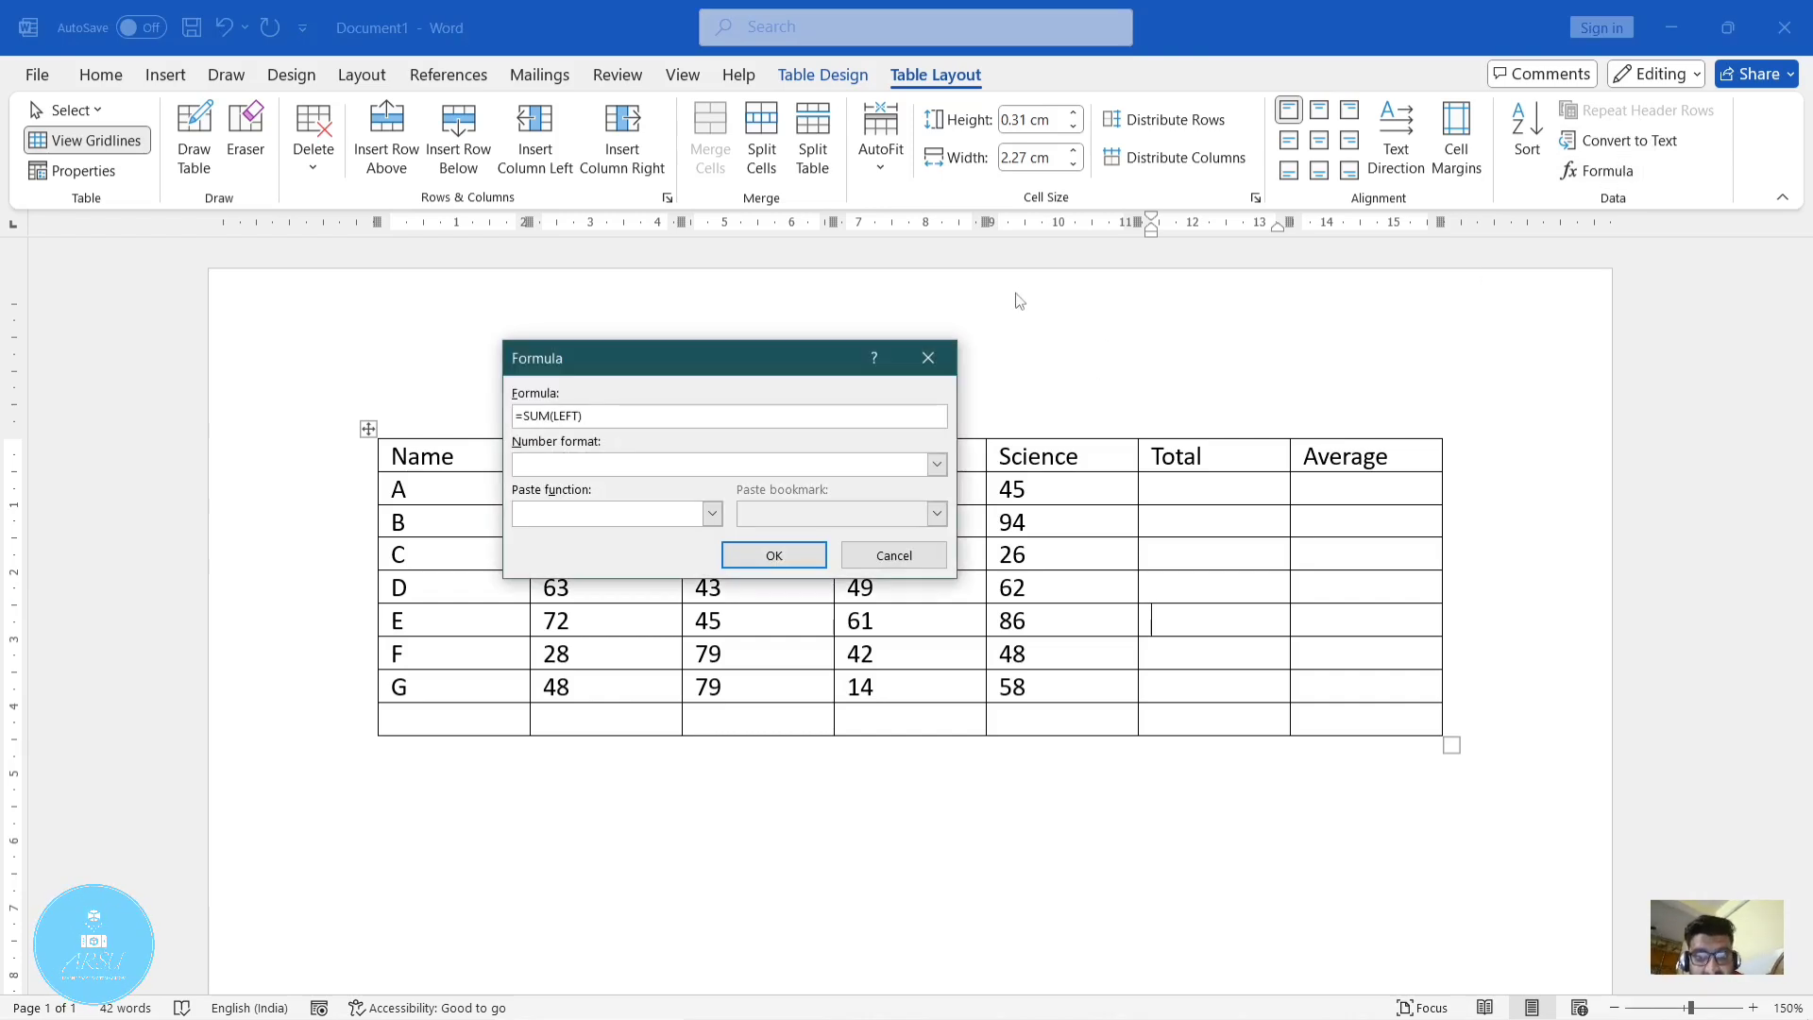
left_click(928, 357)
Insert the formula =SUM(b2:e2) in student A's Total cell
left_click(1160, 488)
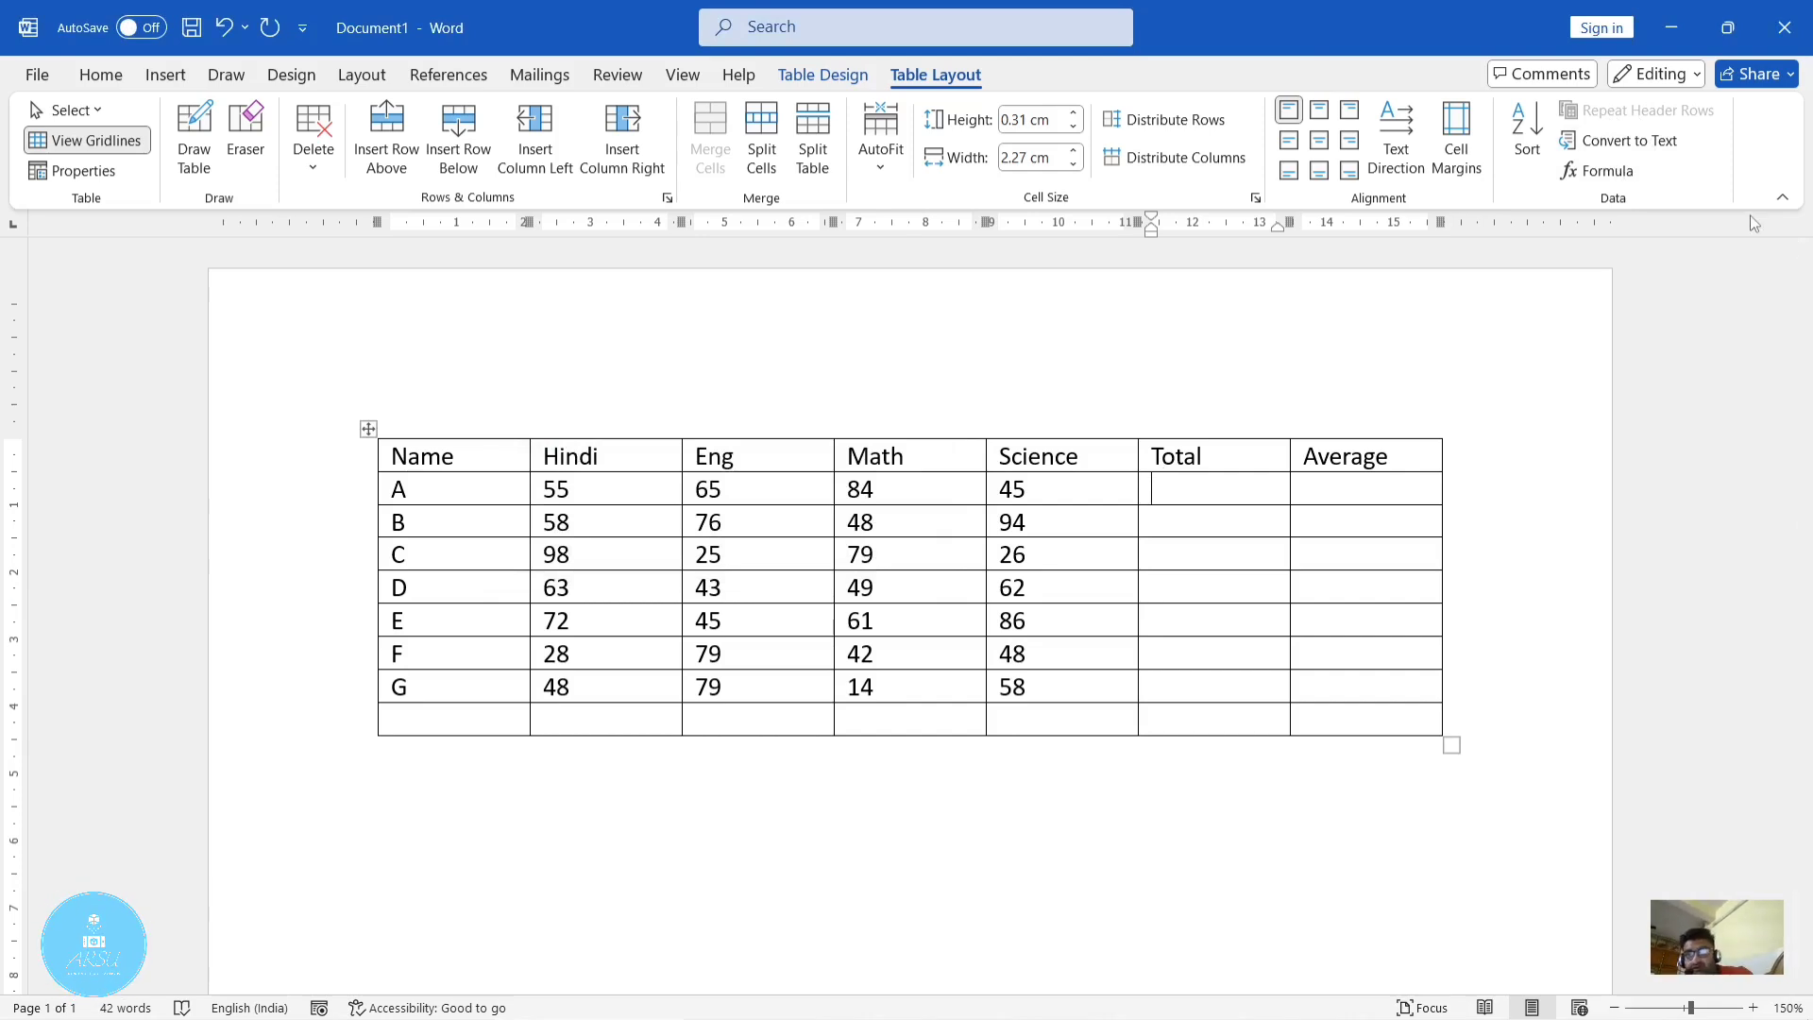
left_click(1598, 170)
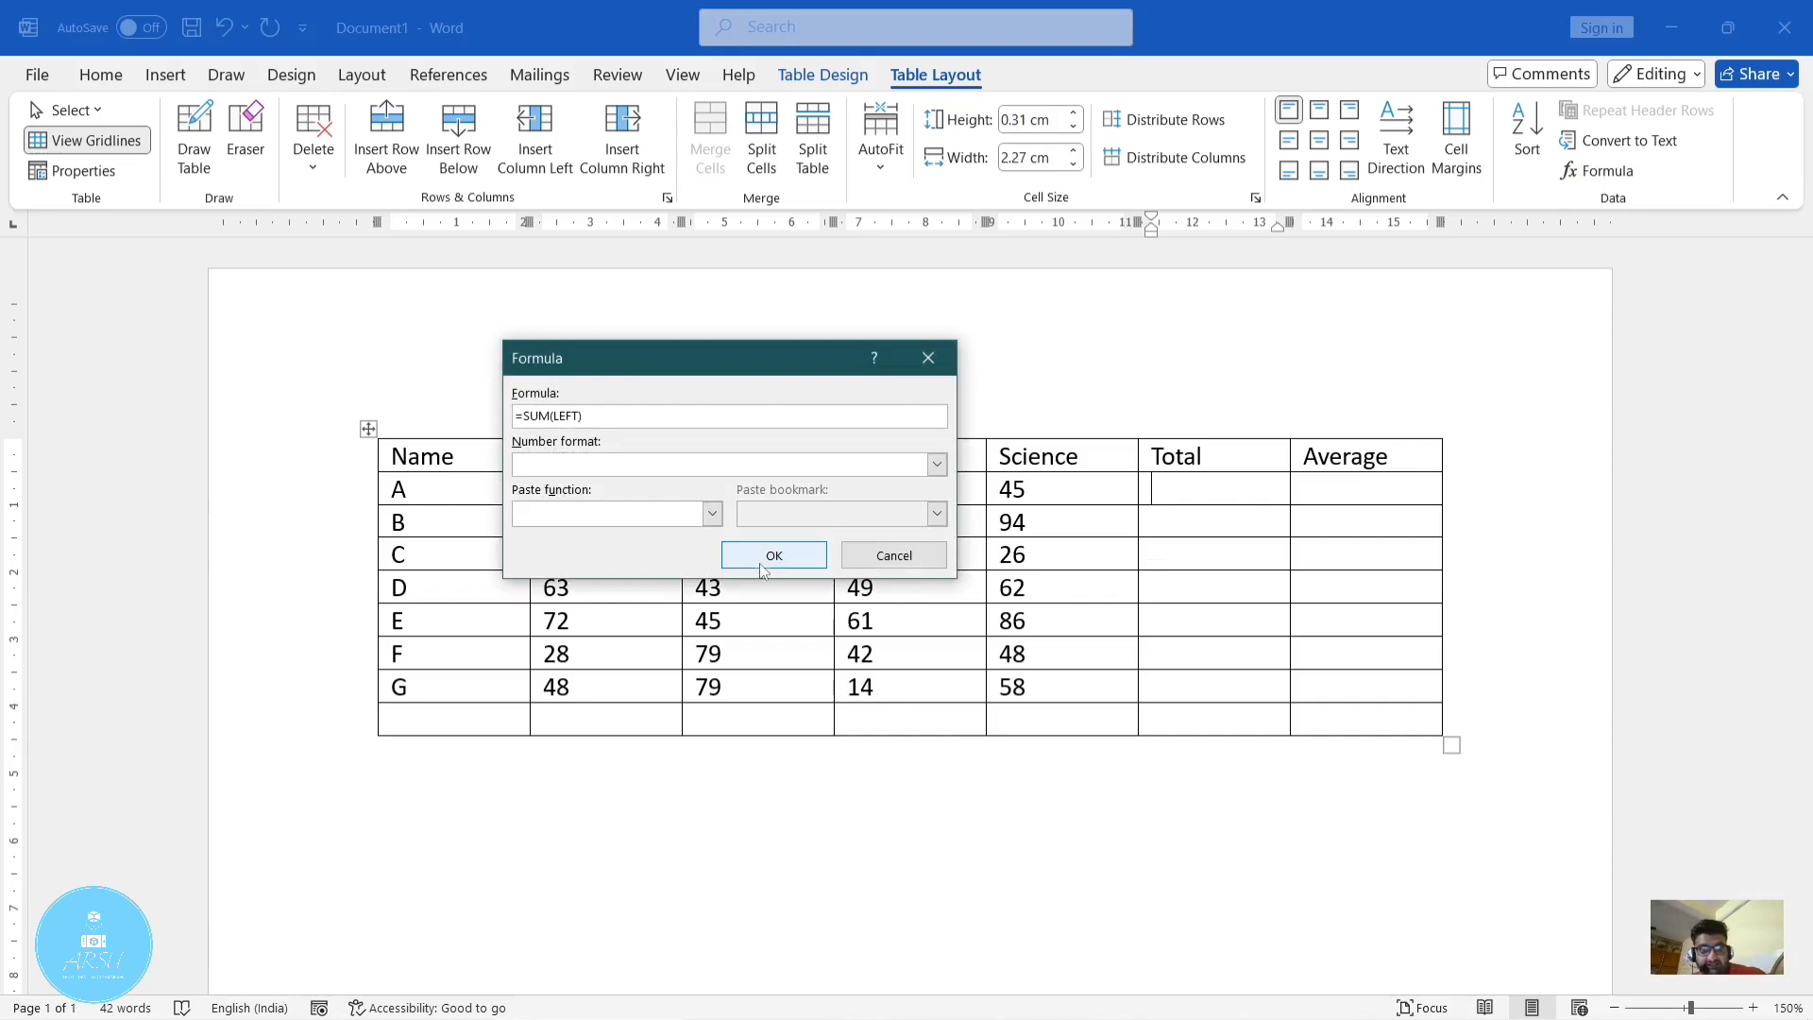
left_click_drag(696, 371, 793, 737)
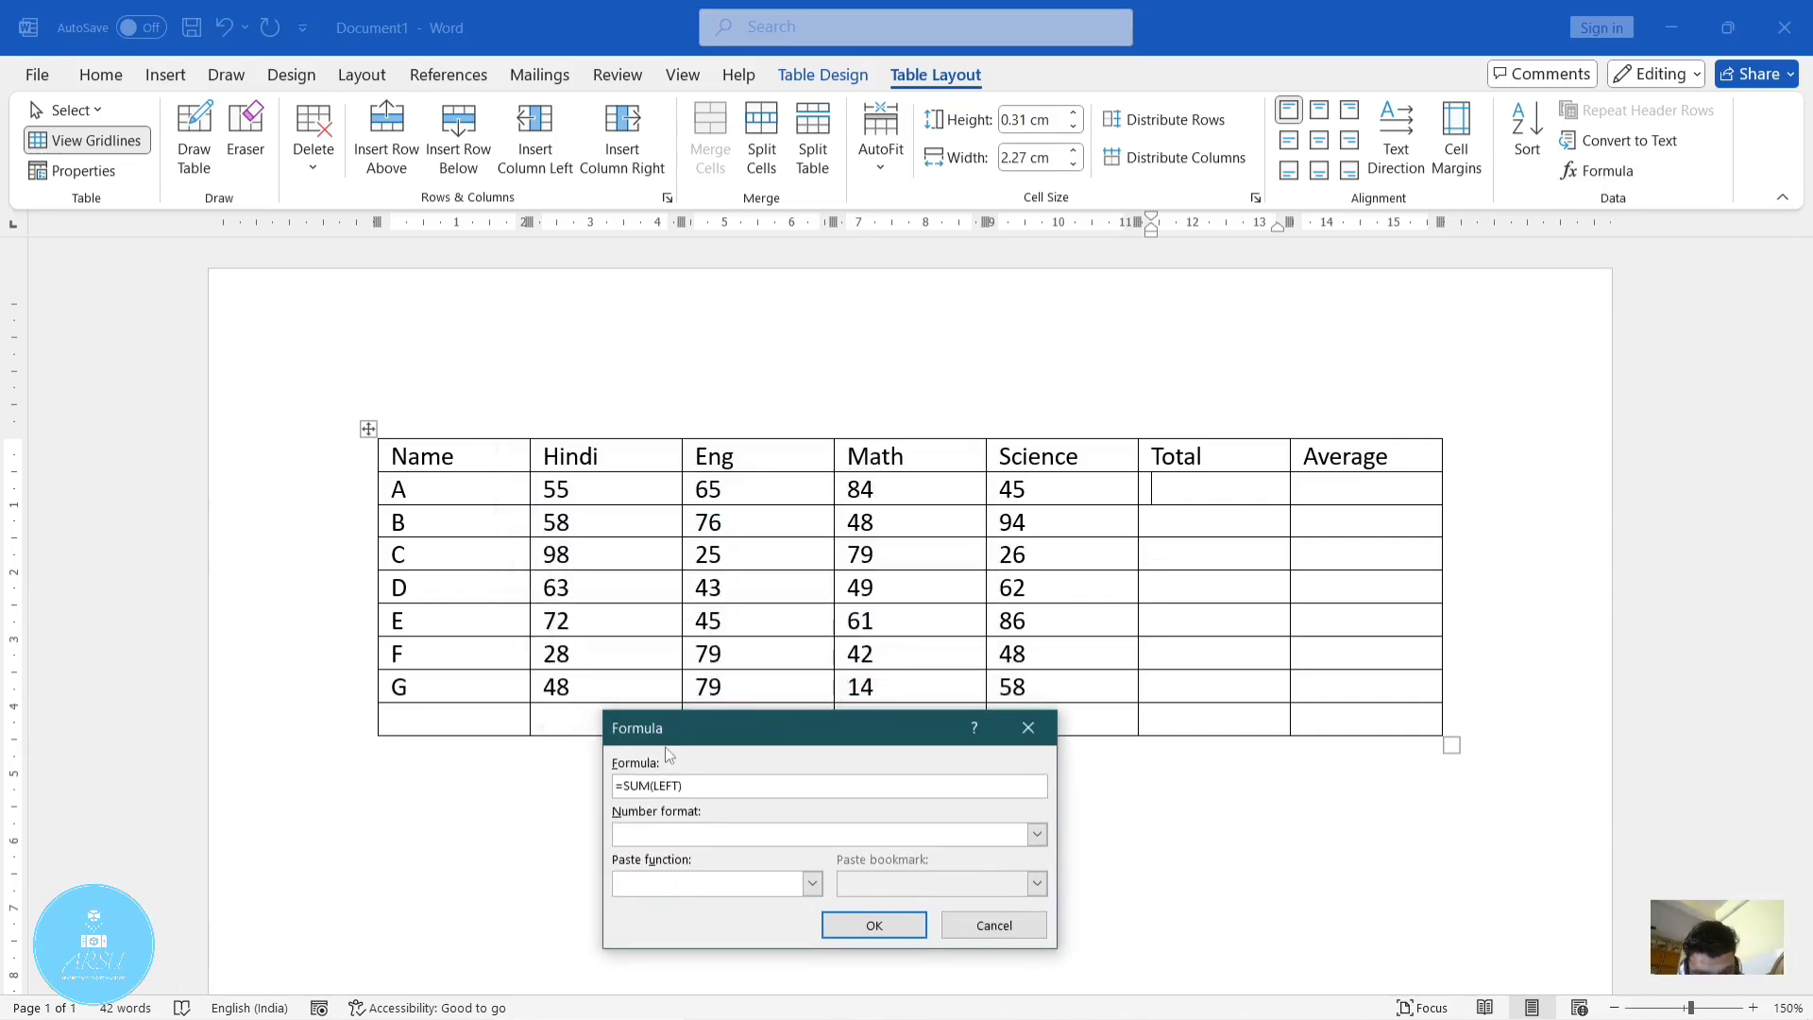
key("BackSpace")
key("BackSpace")
key("BackSpace")
key("BackSpace")
key("BackSpace")
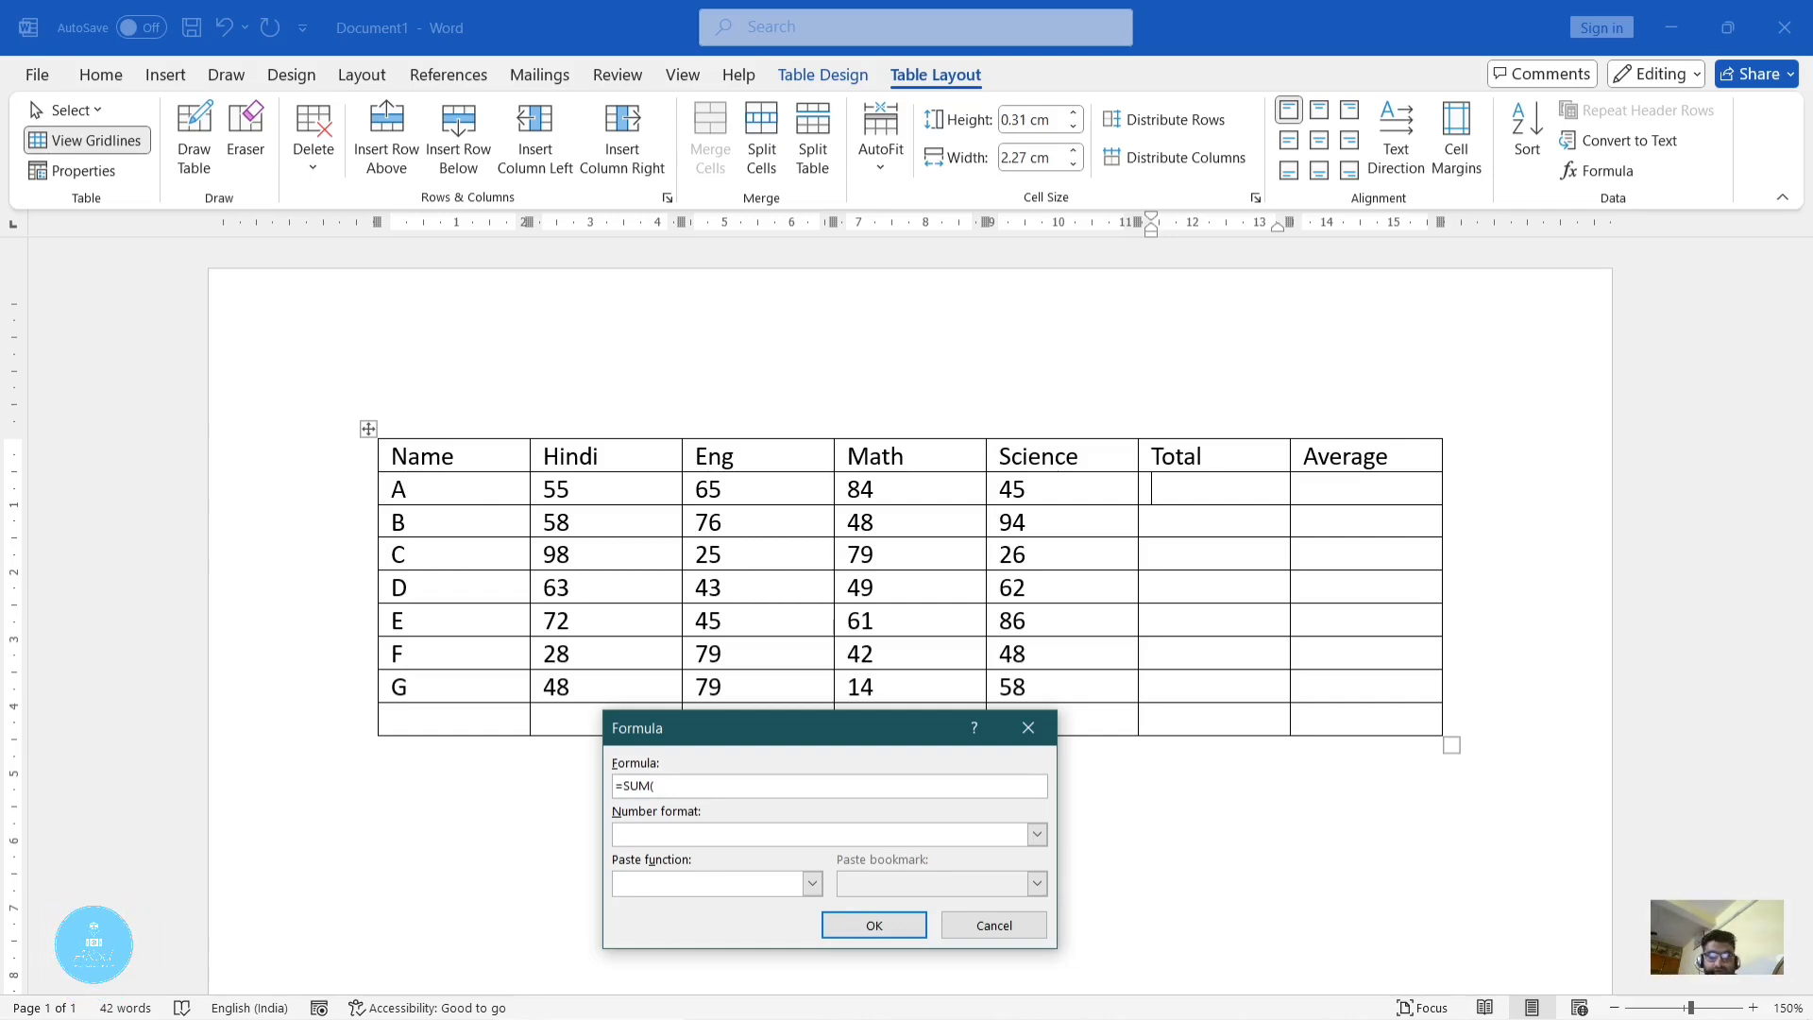
type("b2:")
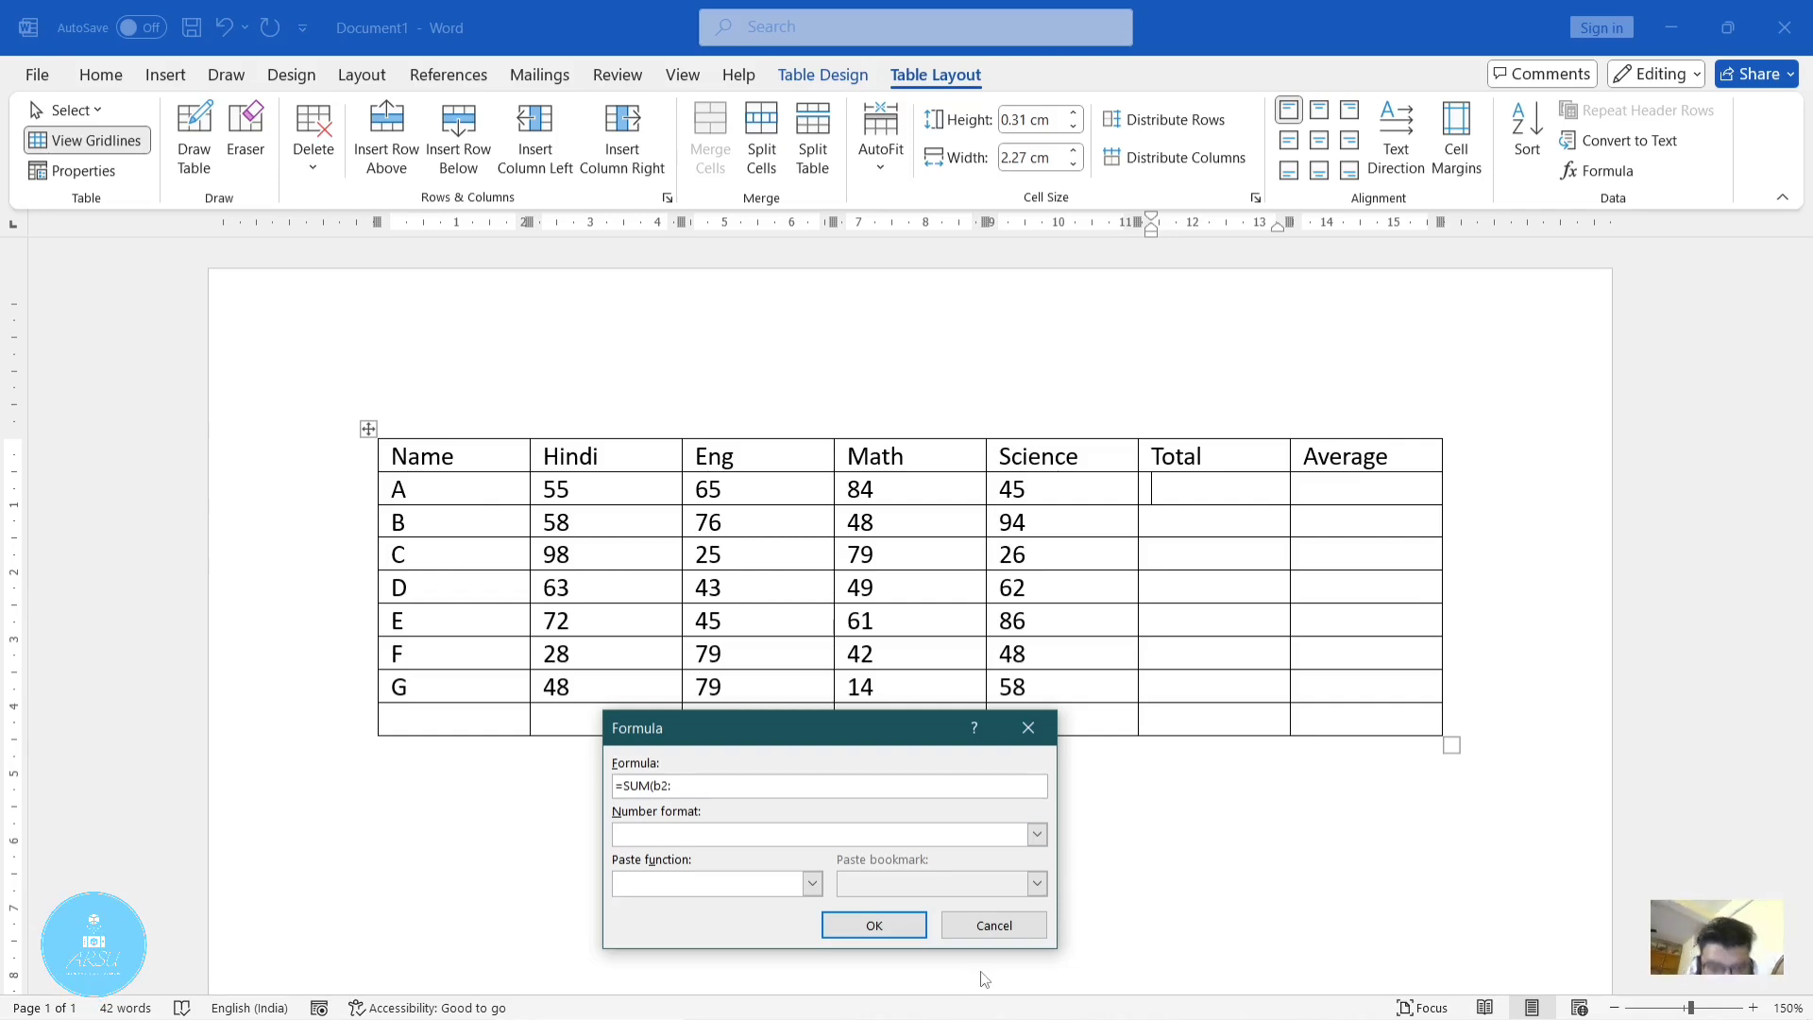
type("e2")
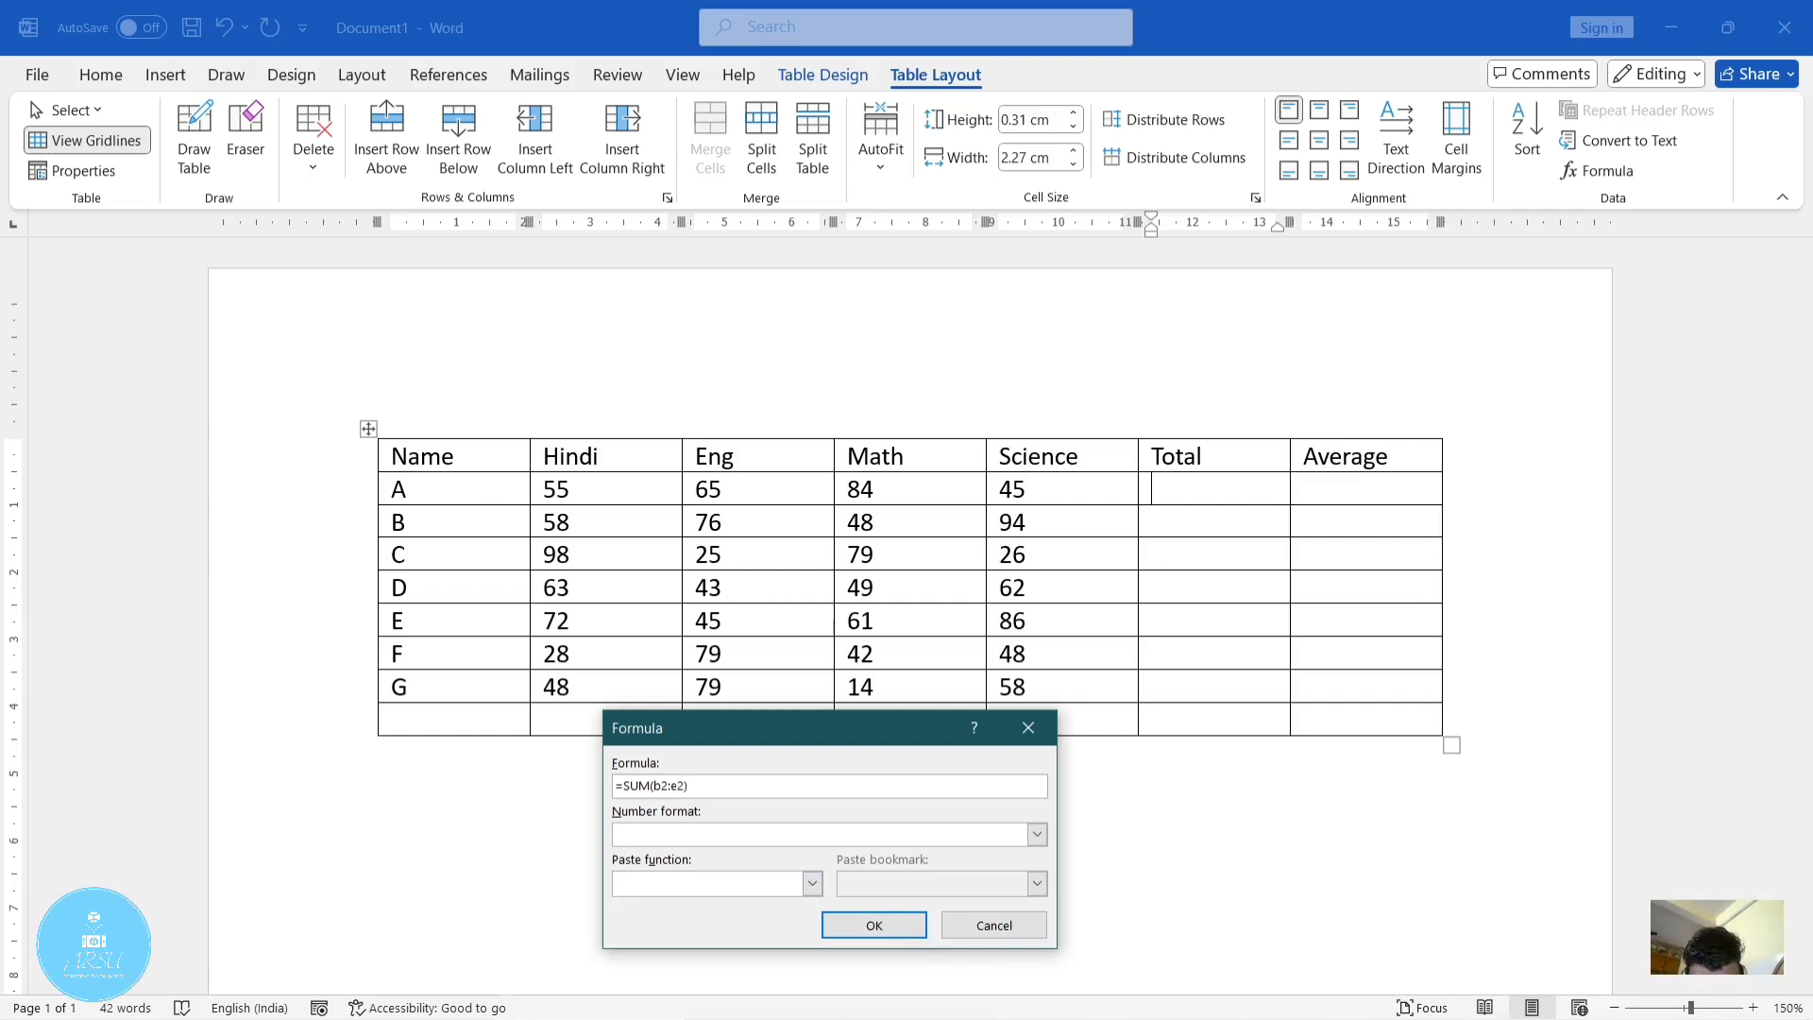
mouse_move(159, 993)
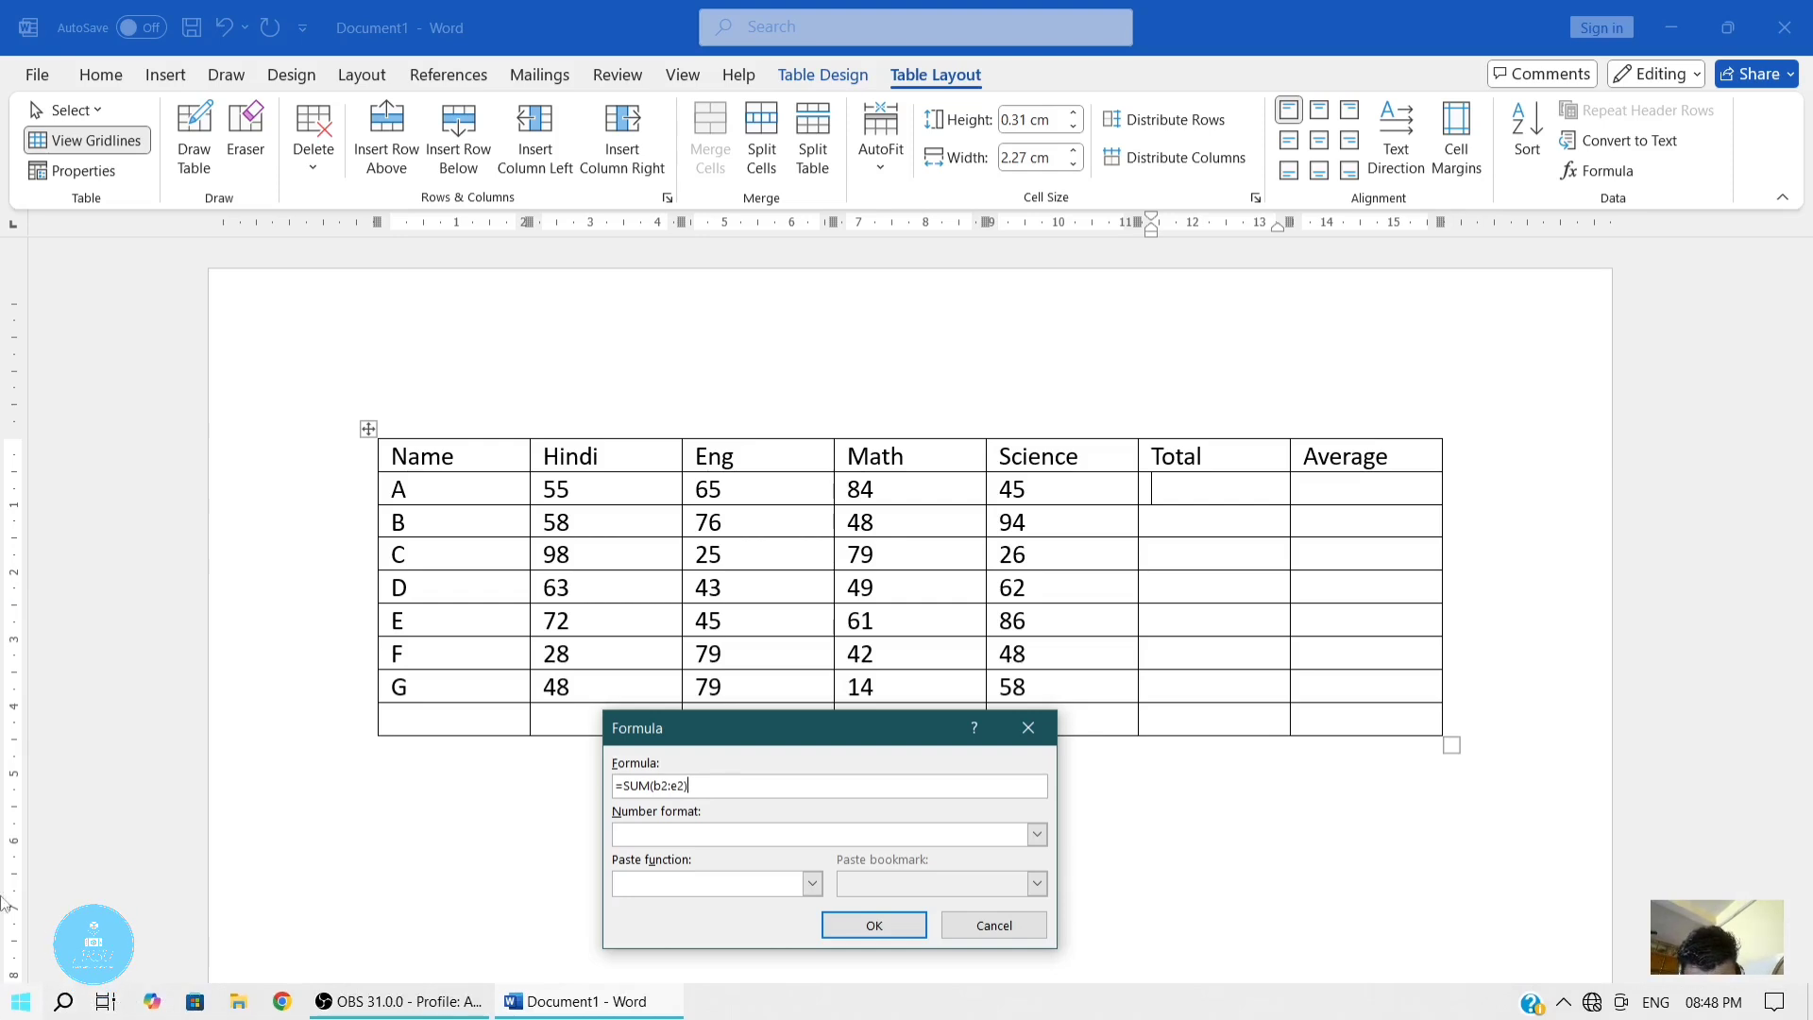
left_click(863, 934)
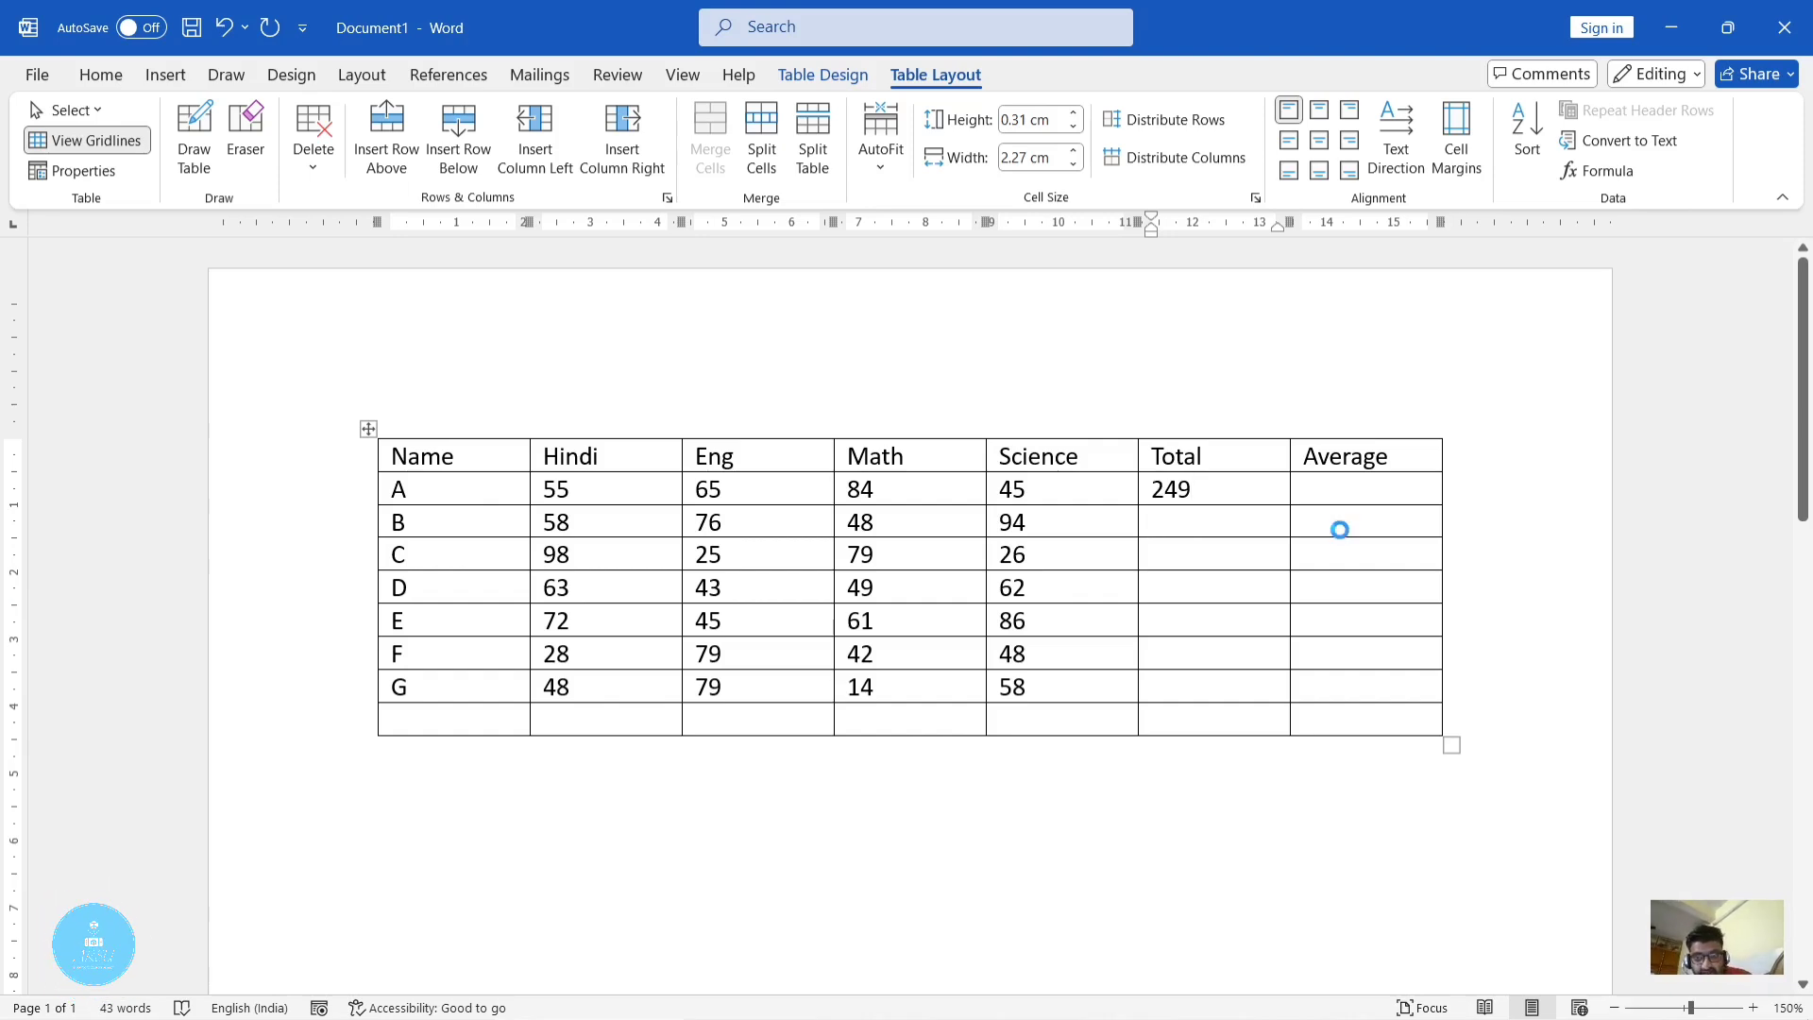
key("ctrl+d")
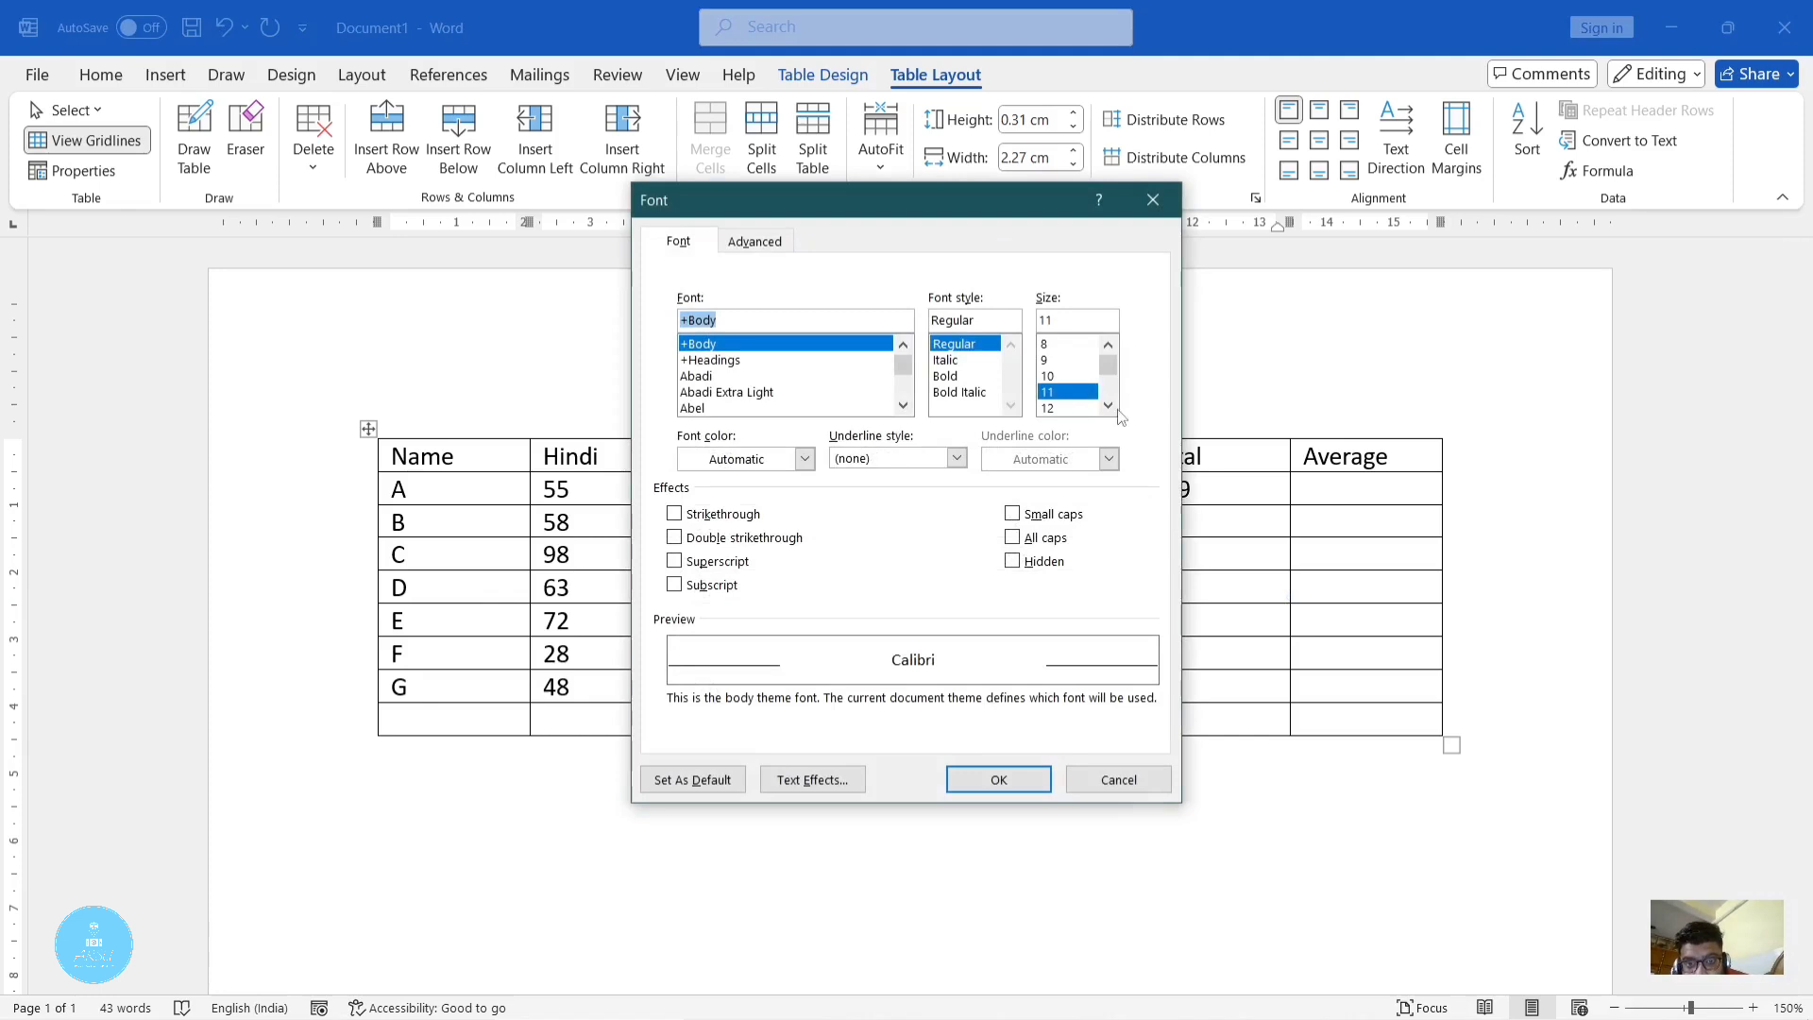
left_click(1153, 199)
left_click(1193, 525)
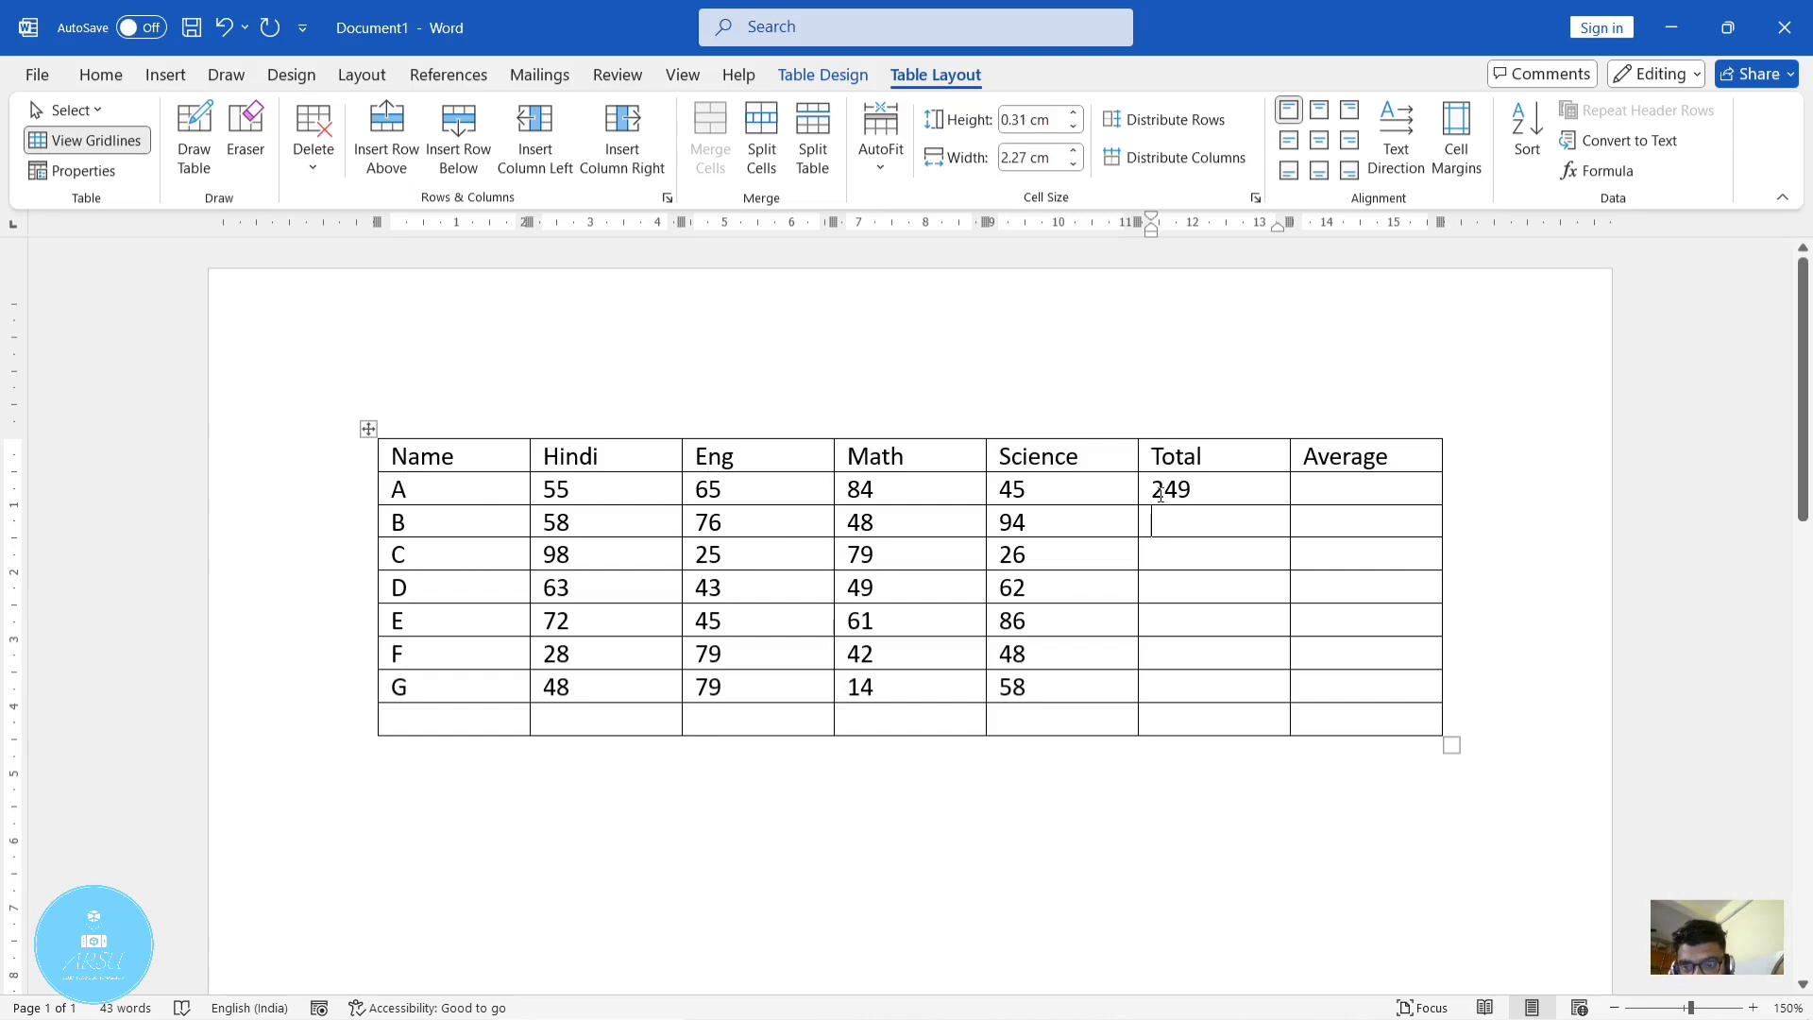
left_click(1183, 549)
left_click(1186, 589)
left_click(1199, 626)
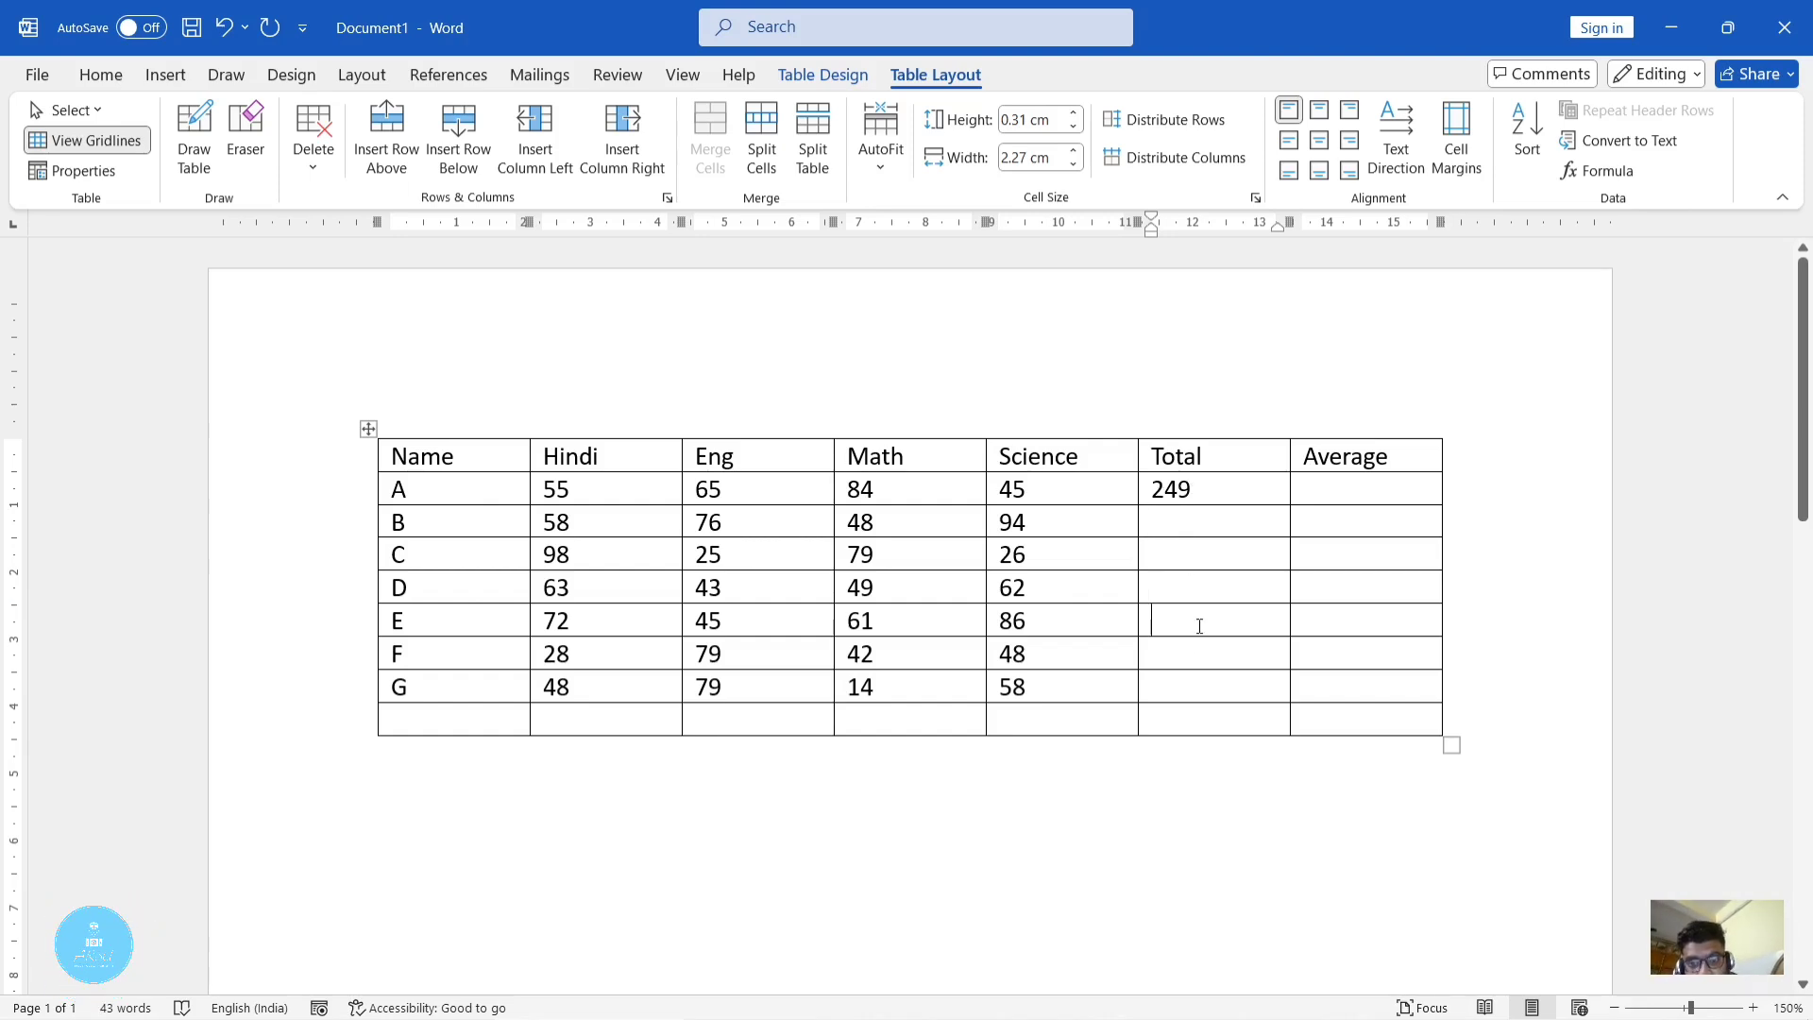
left_click(1197, 691)
left_click(1191, 710)
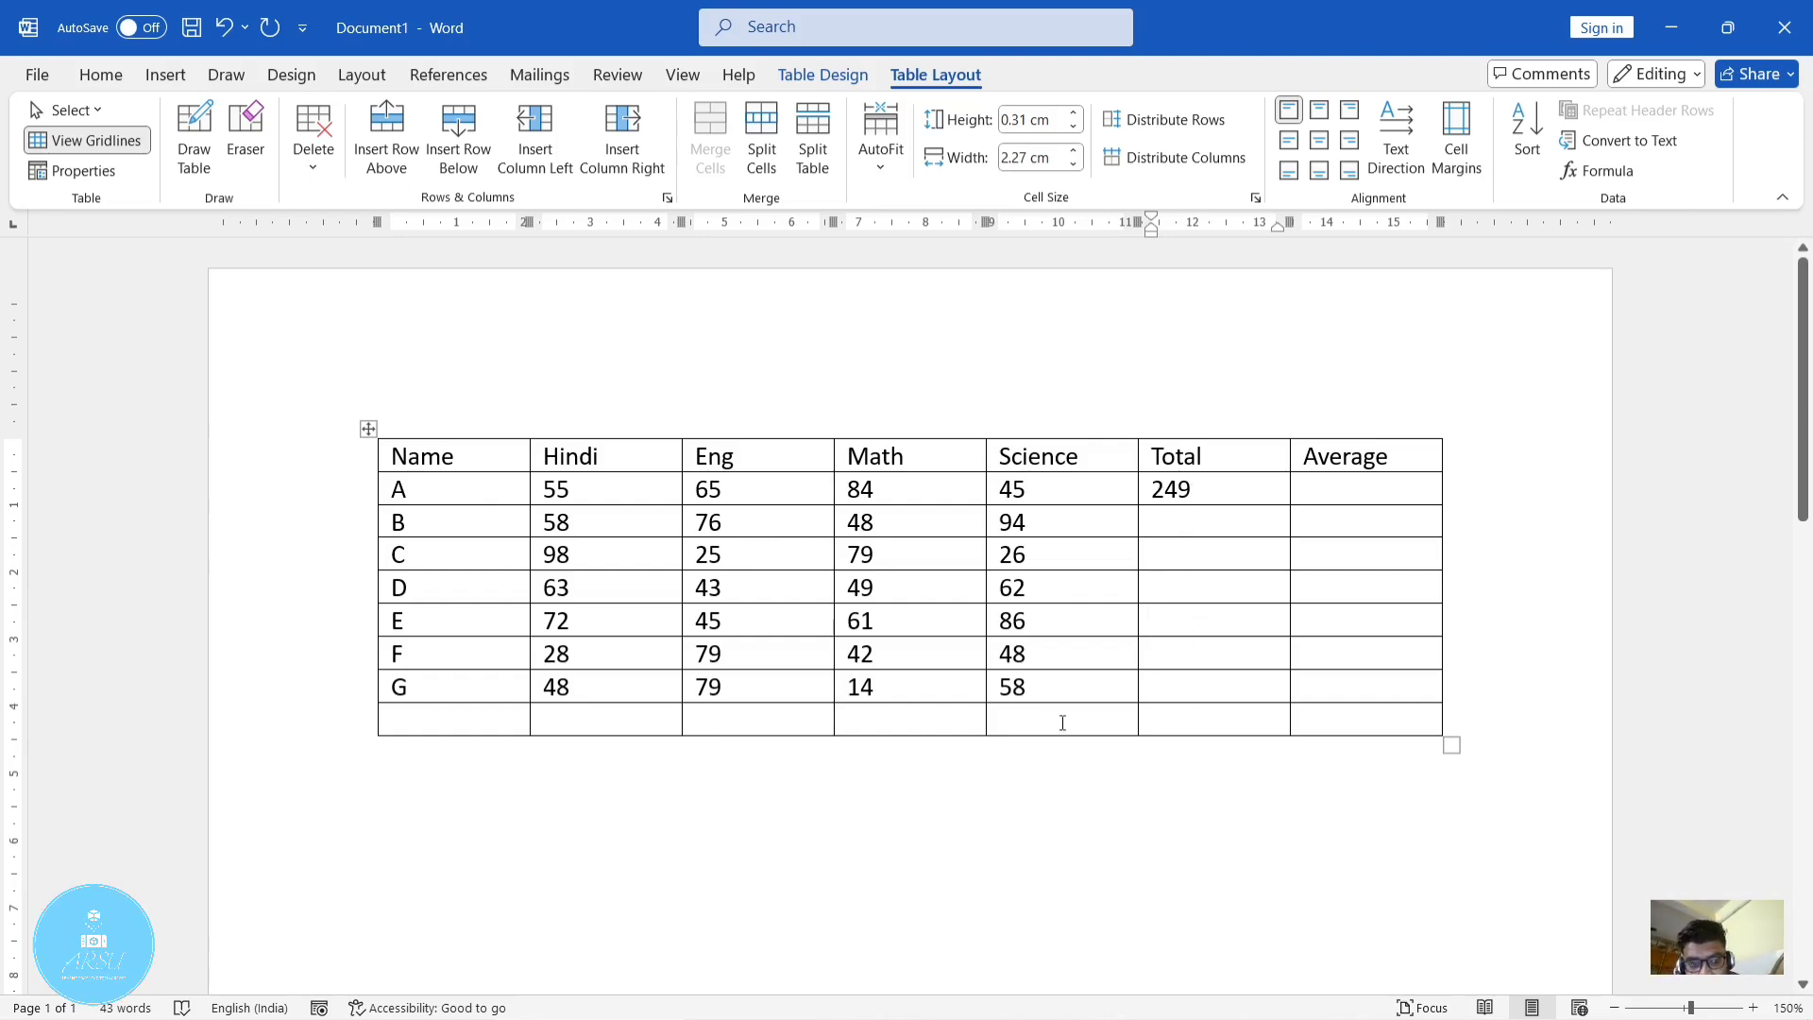
Insert the formula =average(b2:e2) in student A's Average cell
left_click(1375, 480)
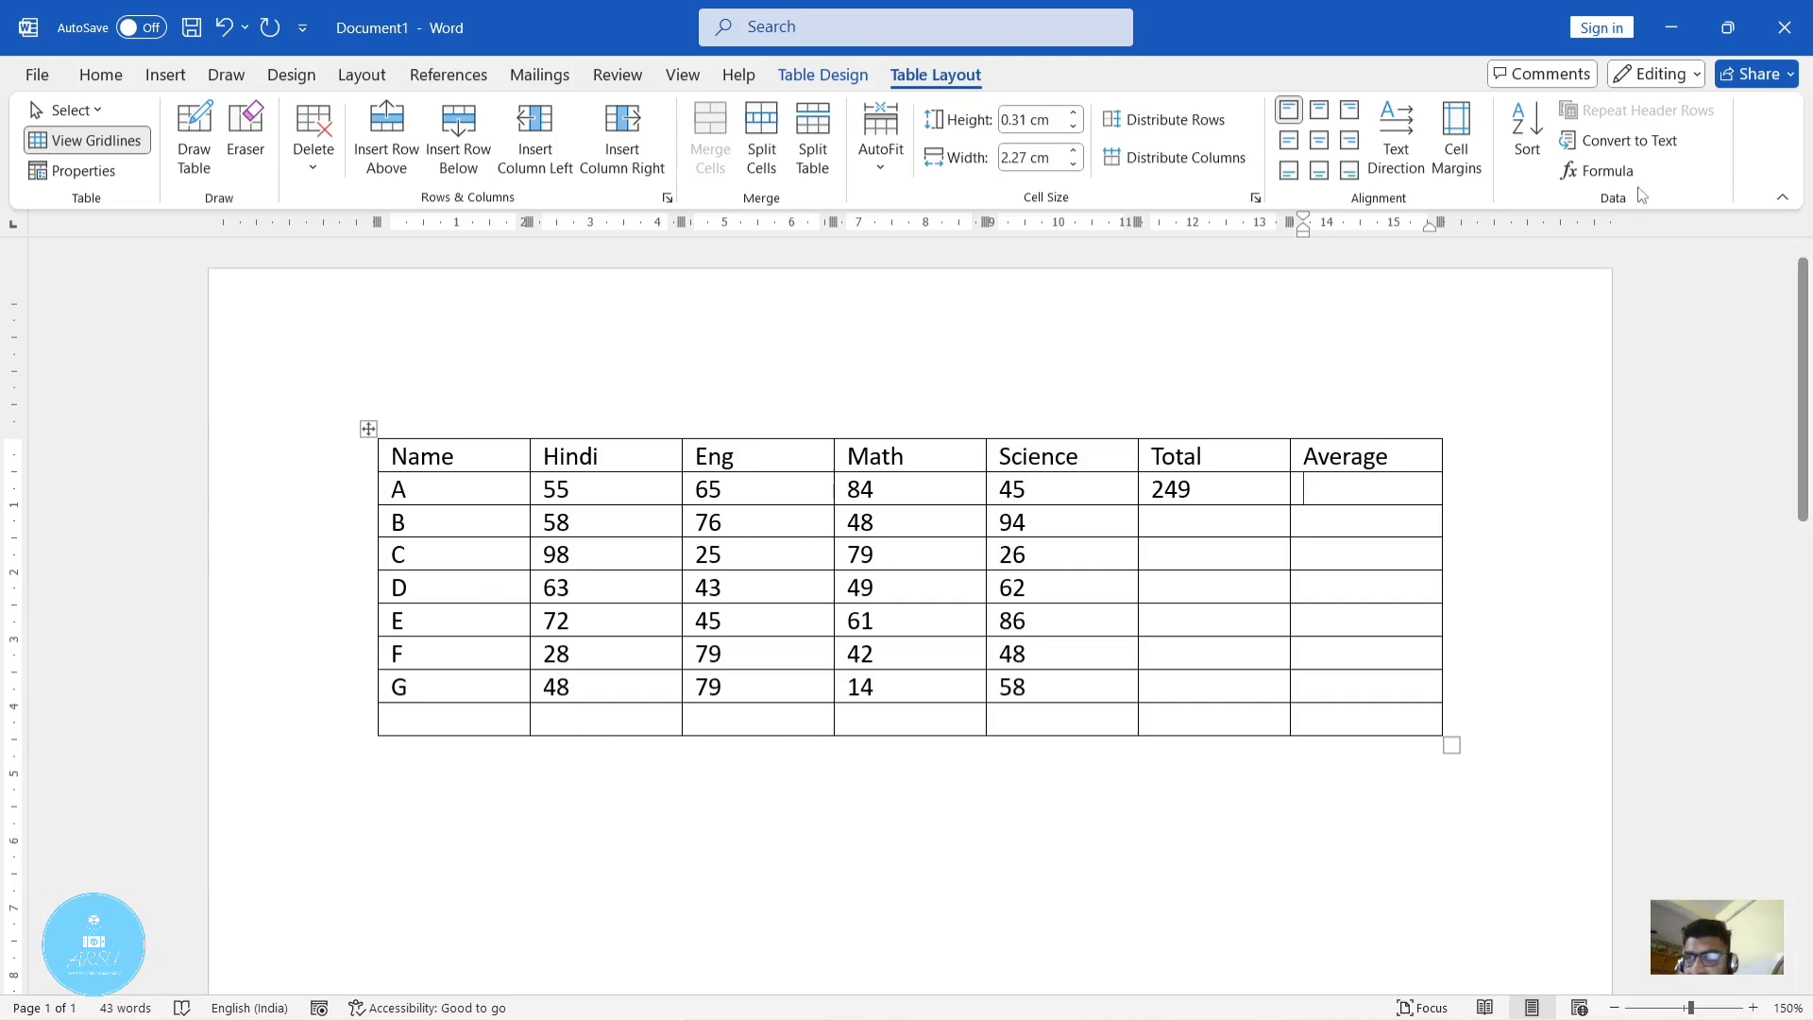
left_click(1605, 171)
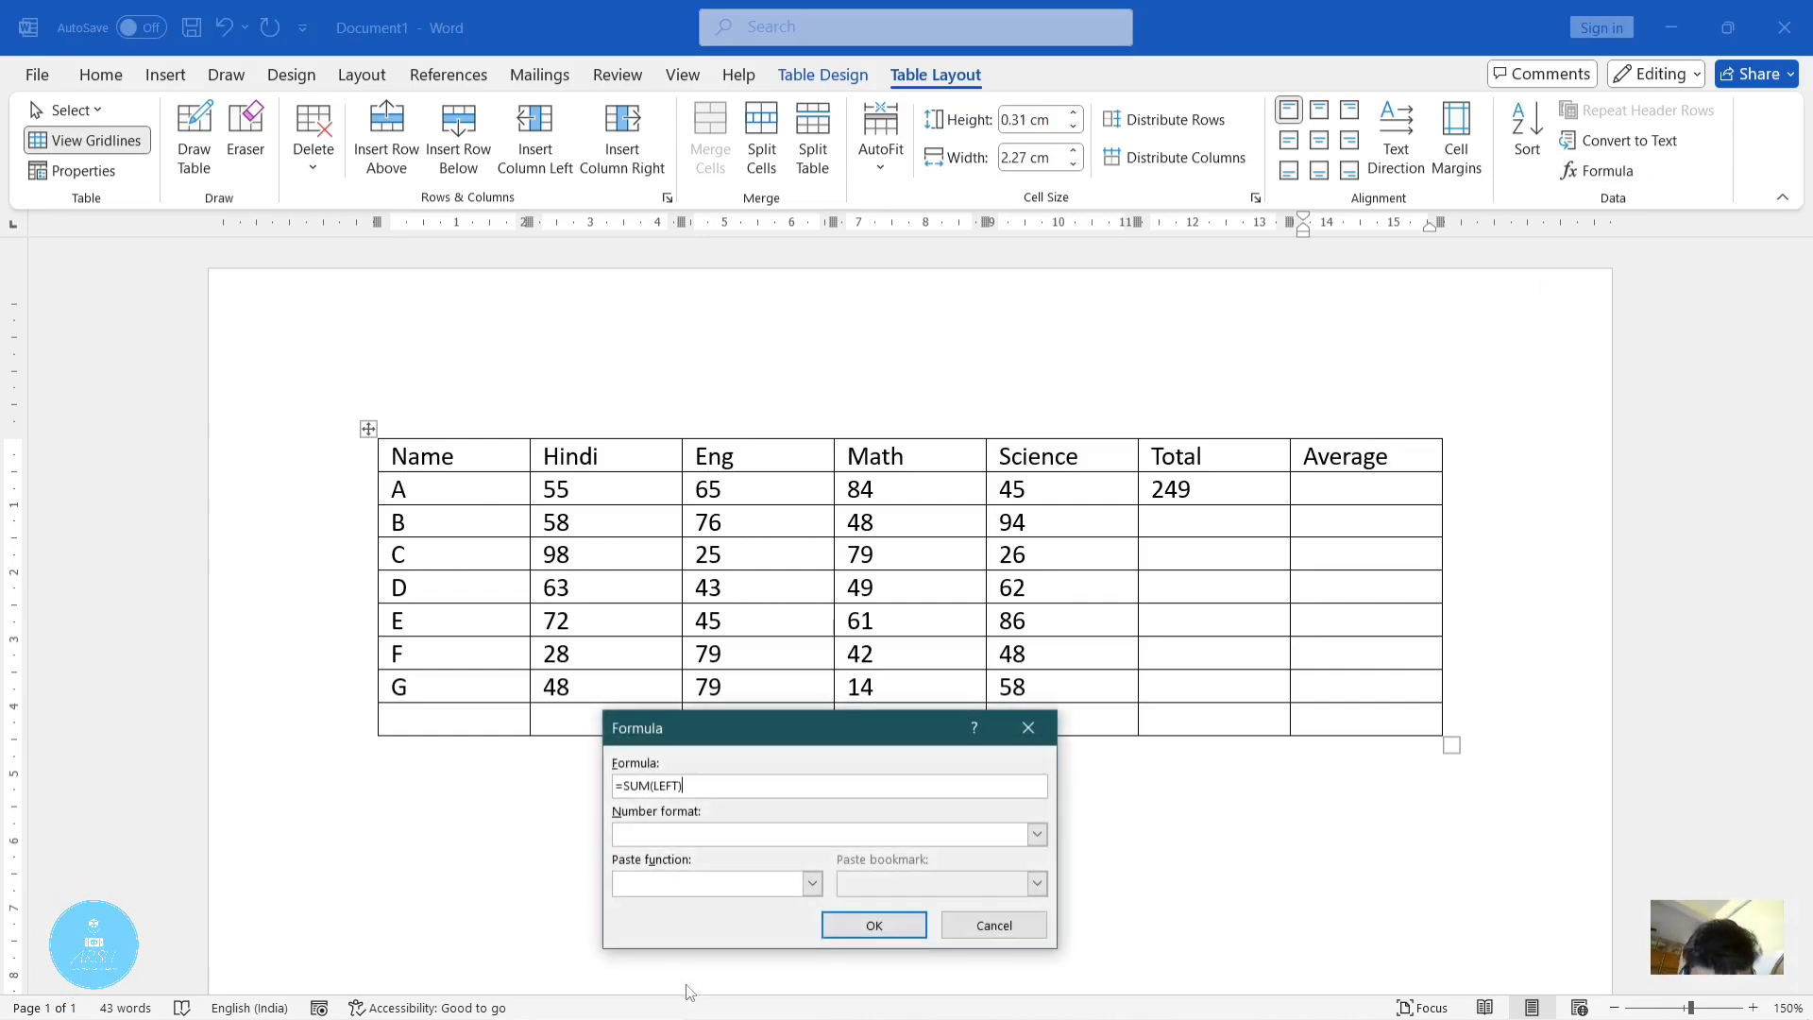
left_click_drag(722, 728, 743, 453)
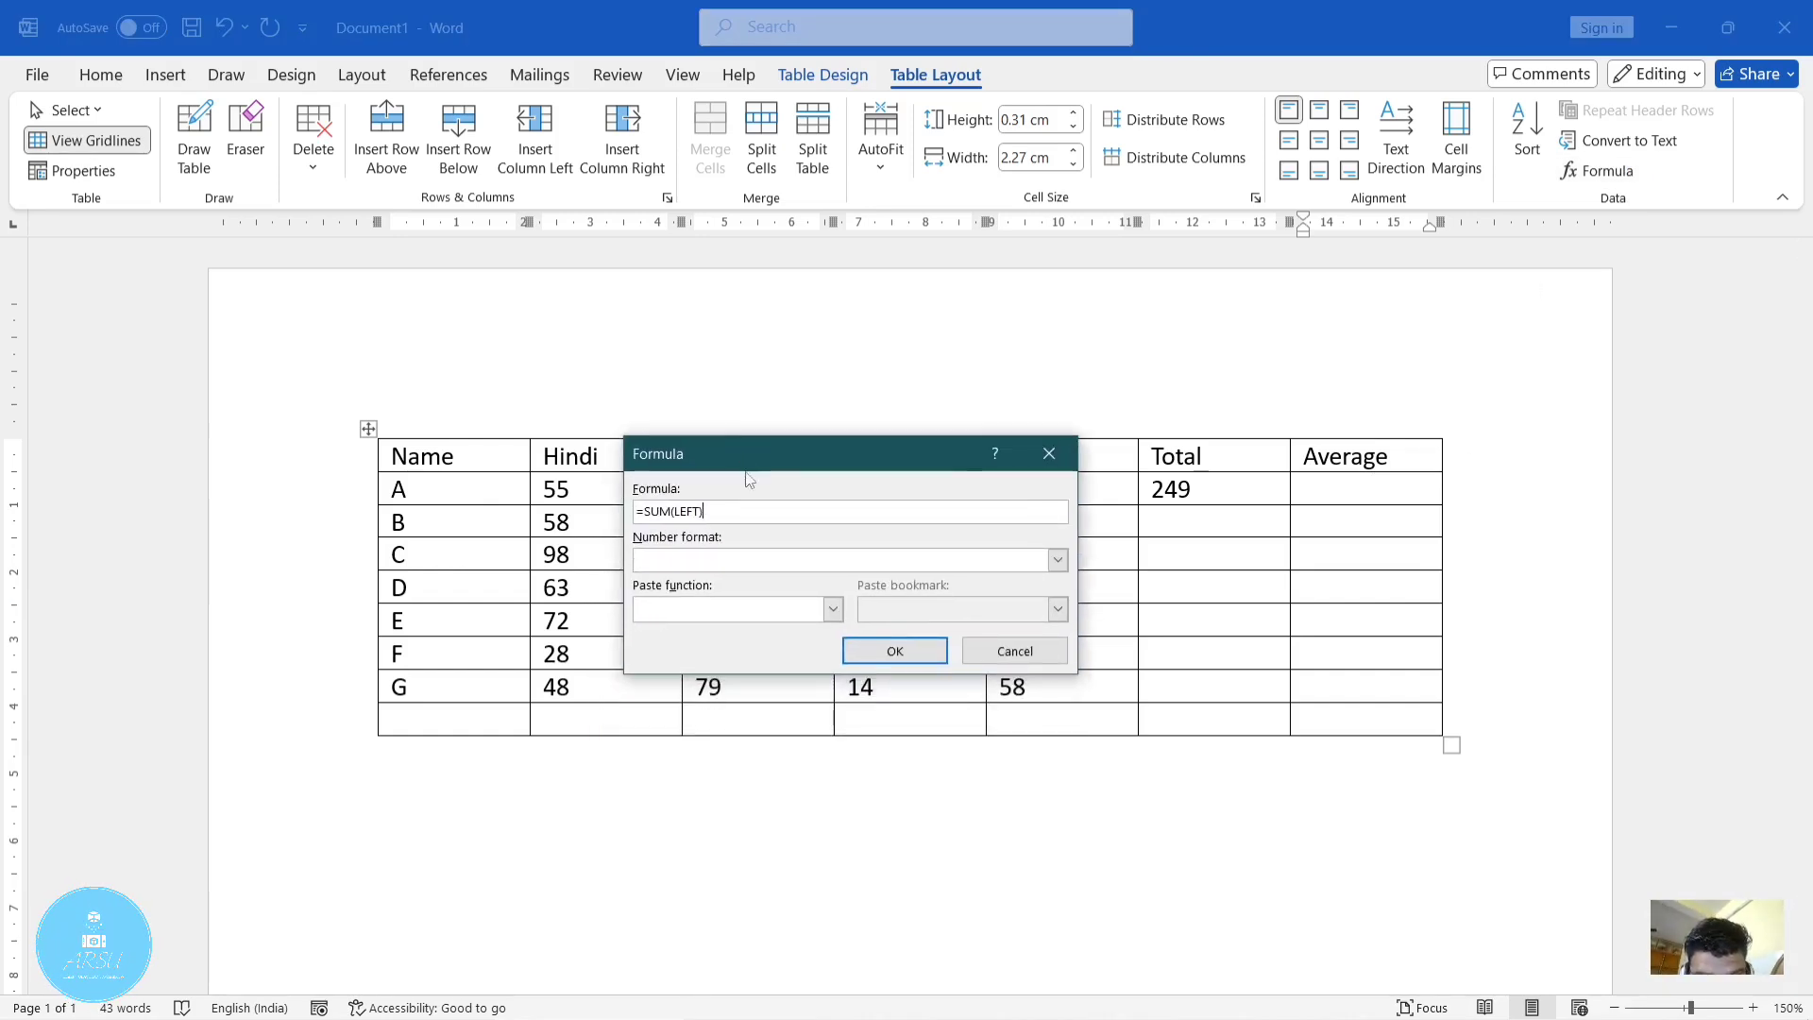
left_click_drag(704, 512, 645, 514)
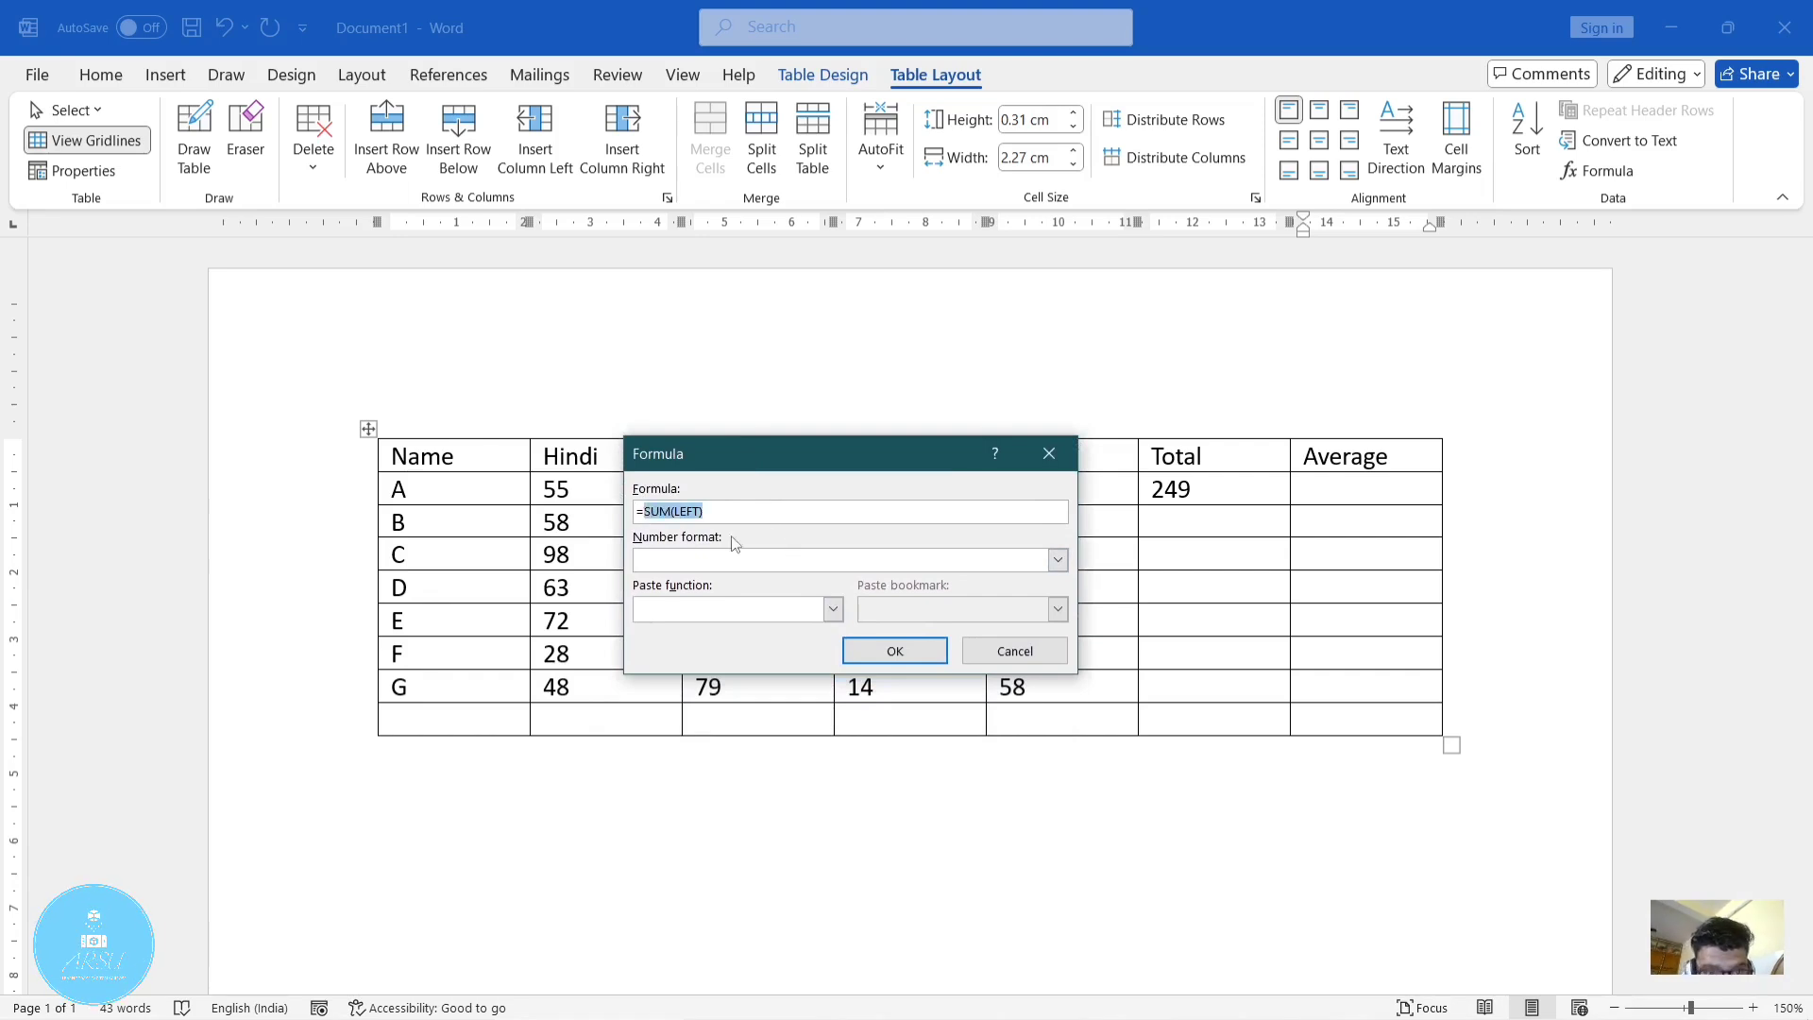
type("averag")
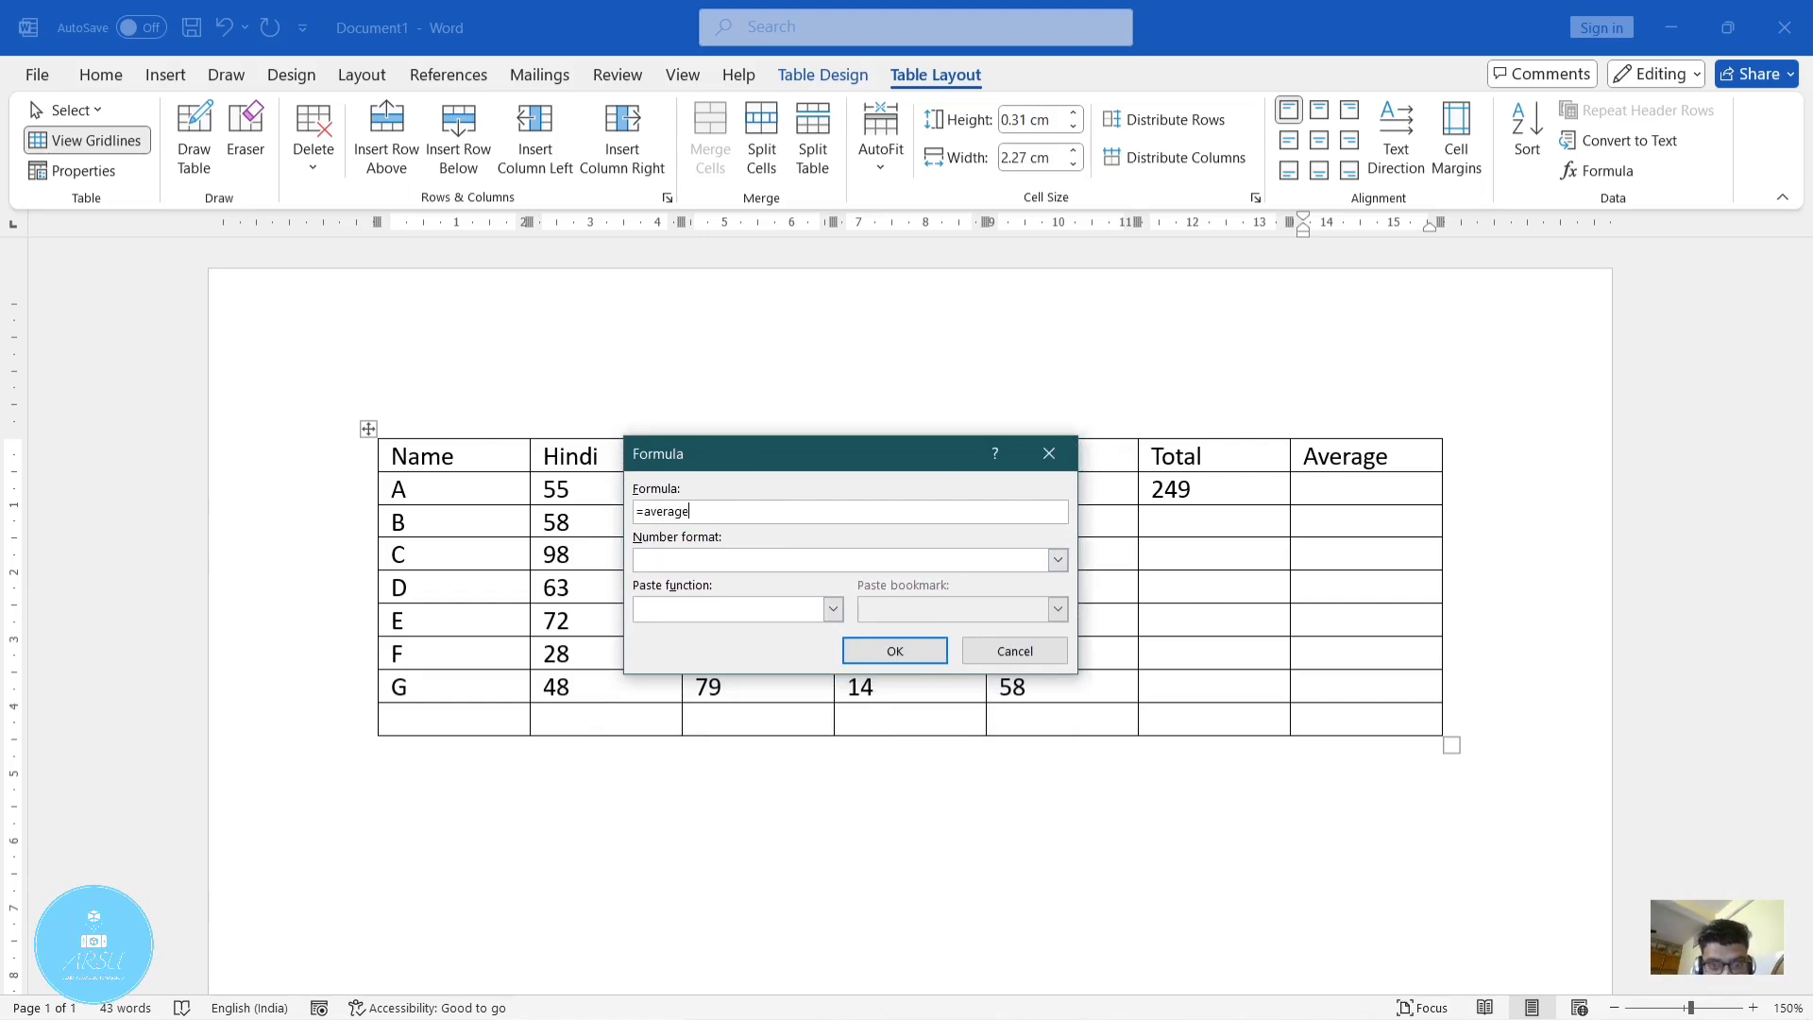
type("e(")
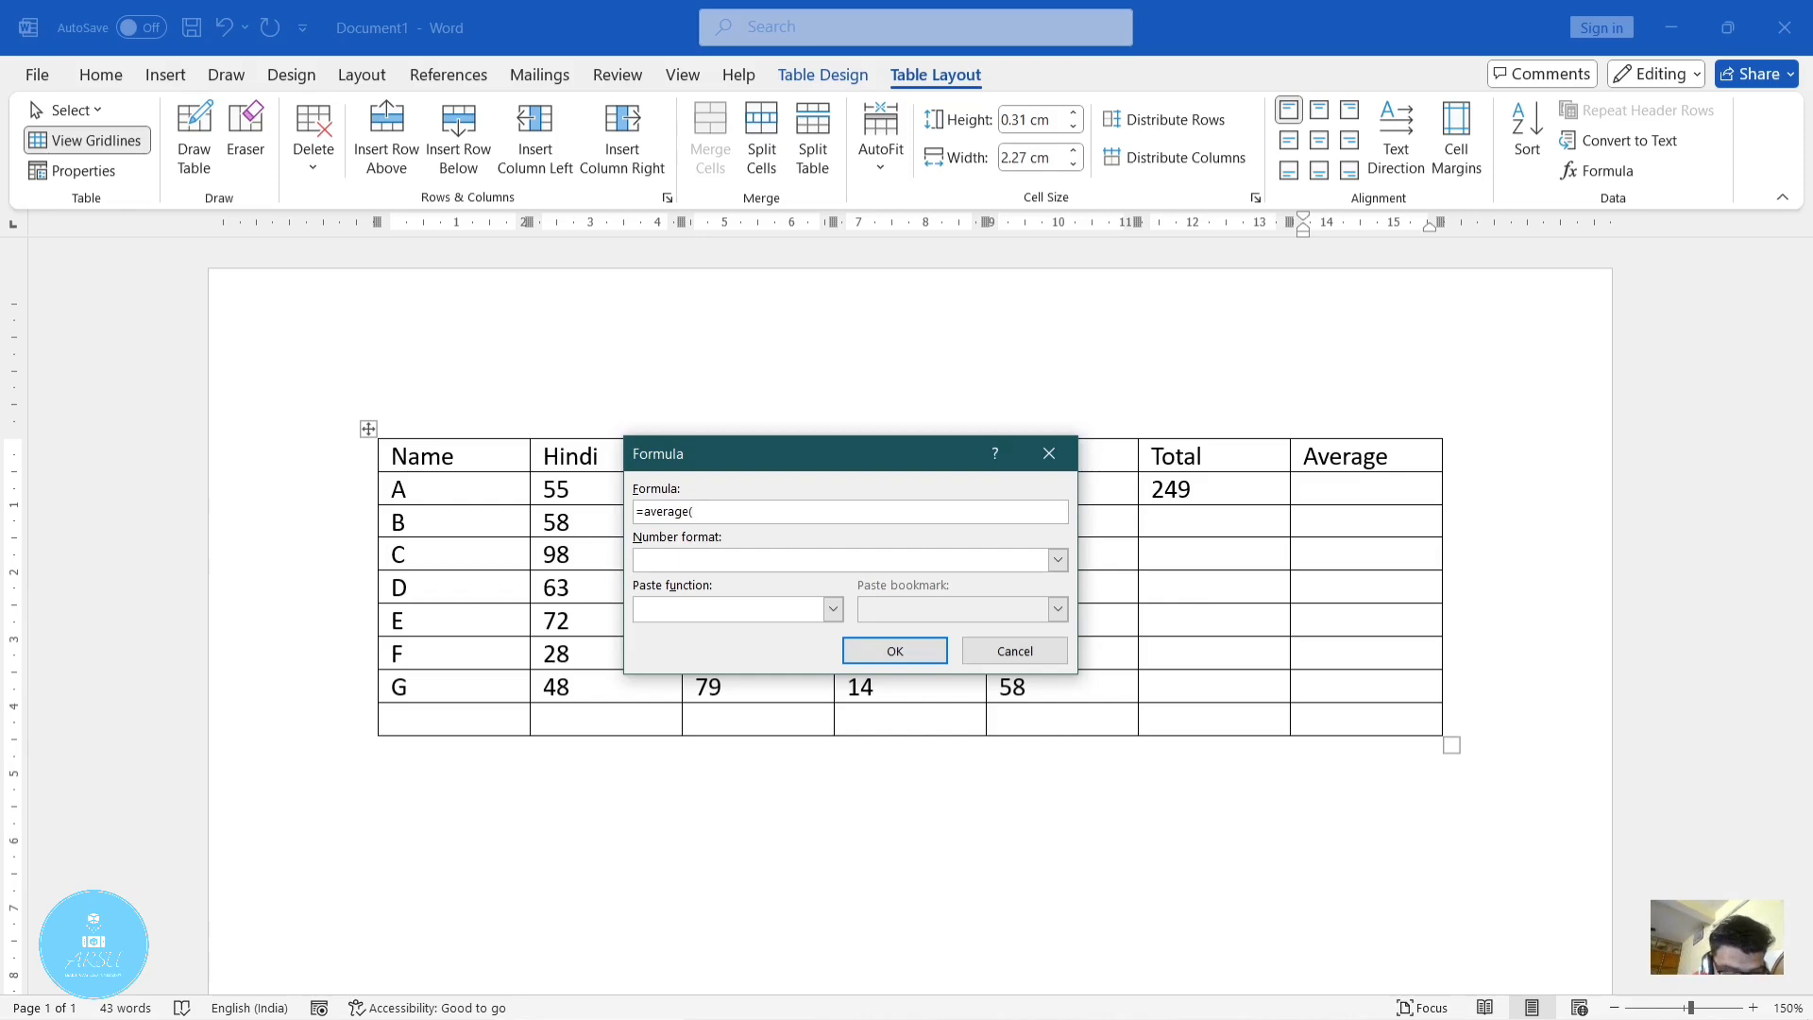
type("b")
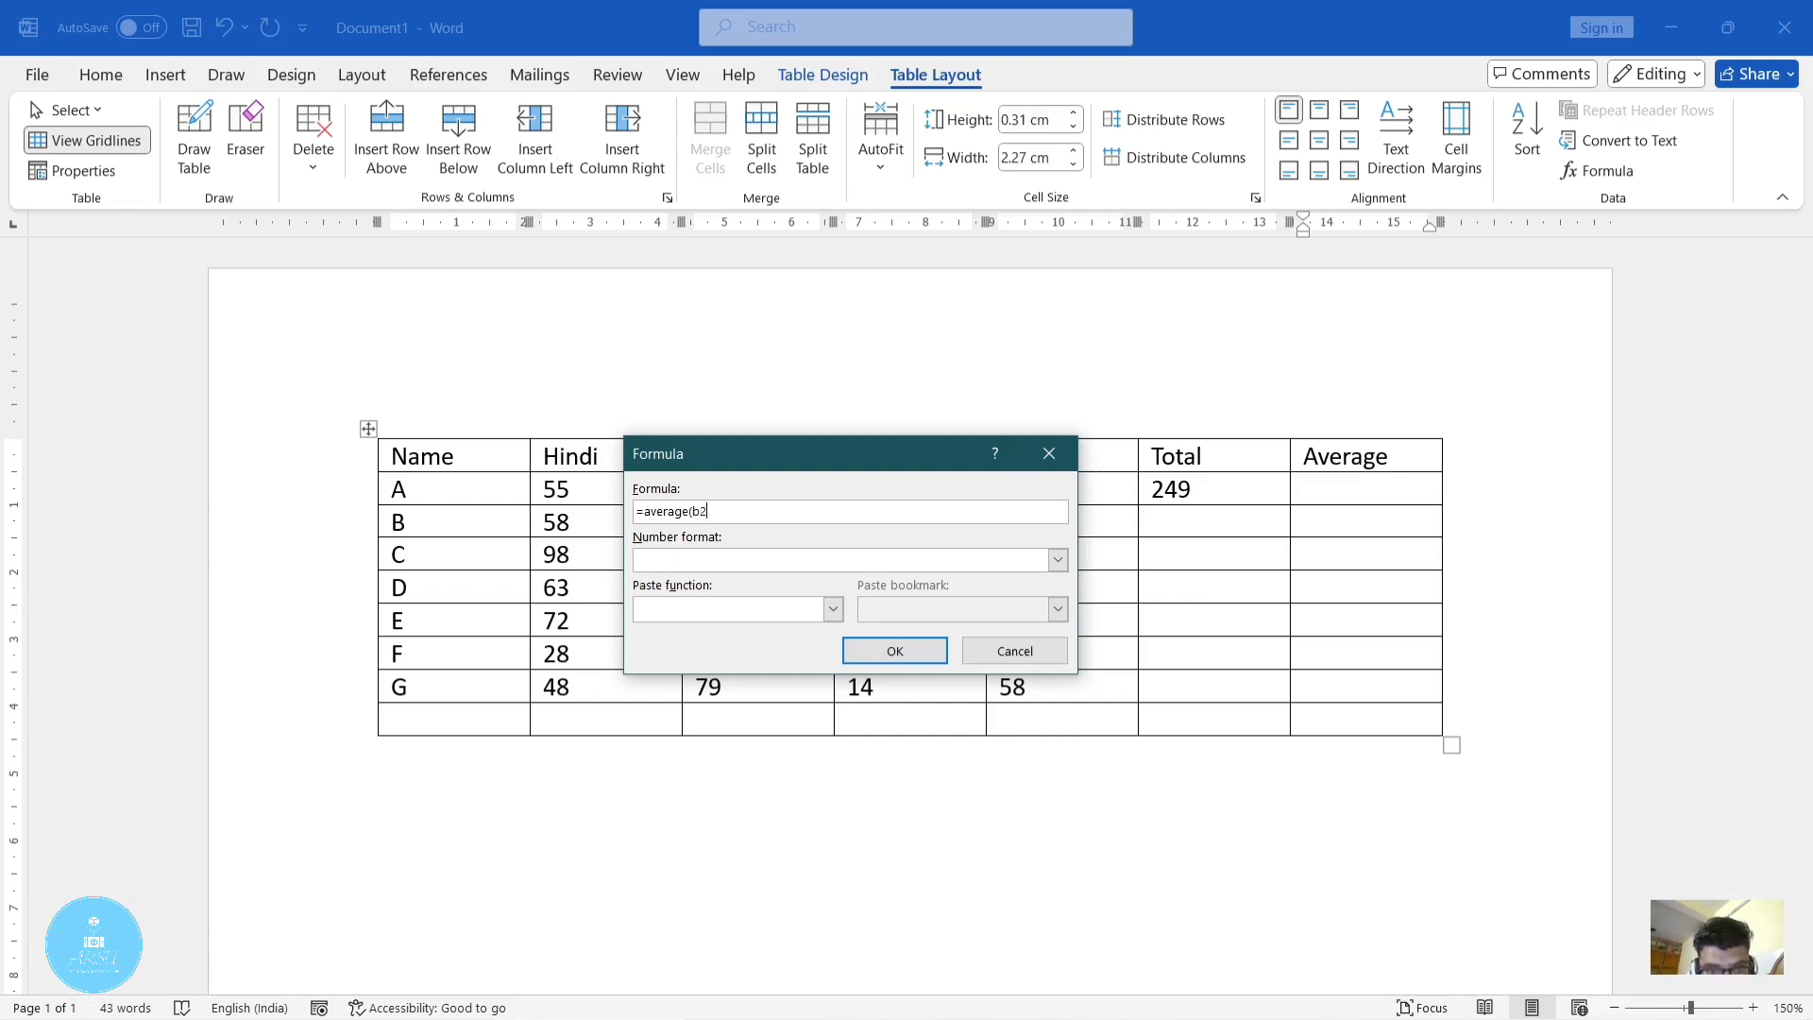
type("2:e")
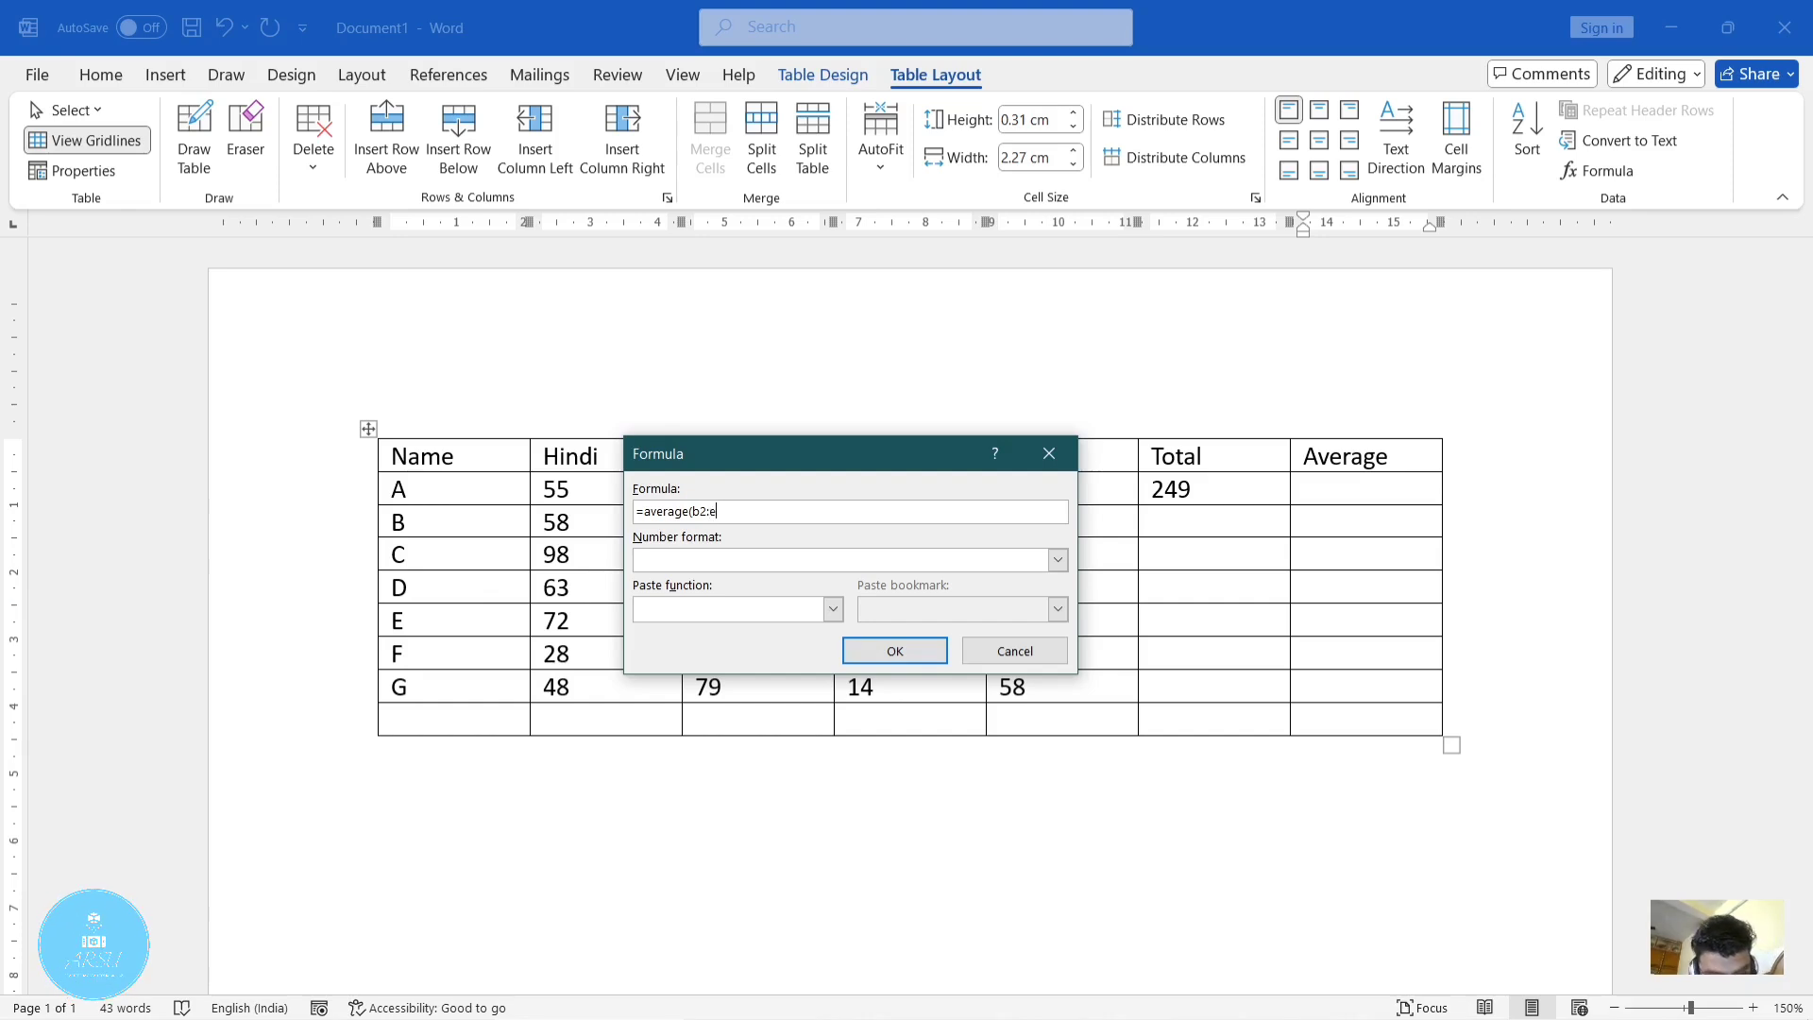
type("2")
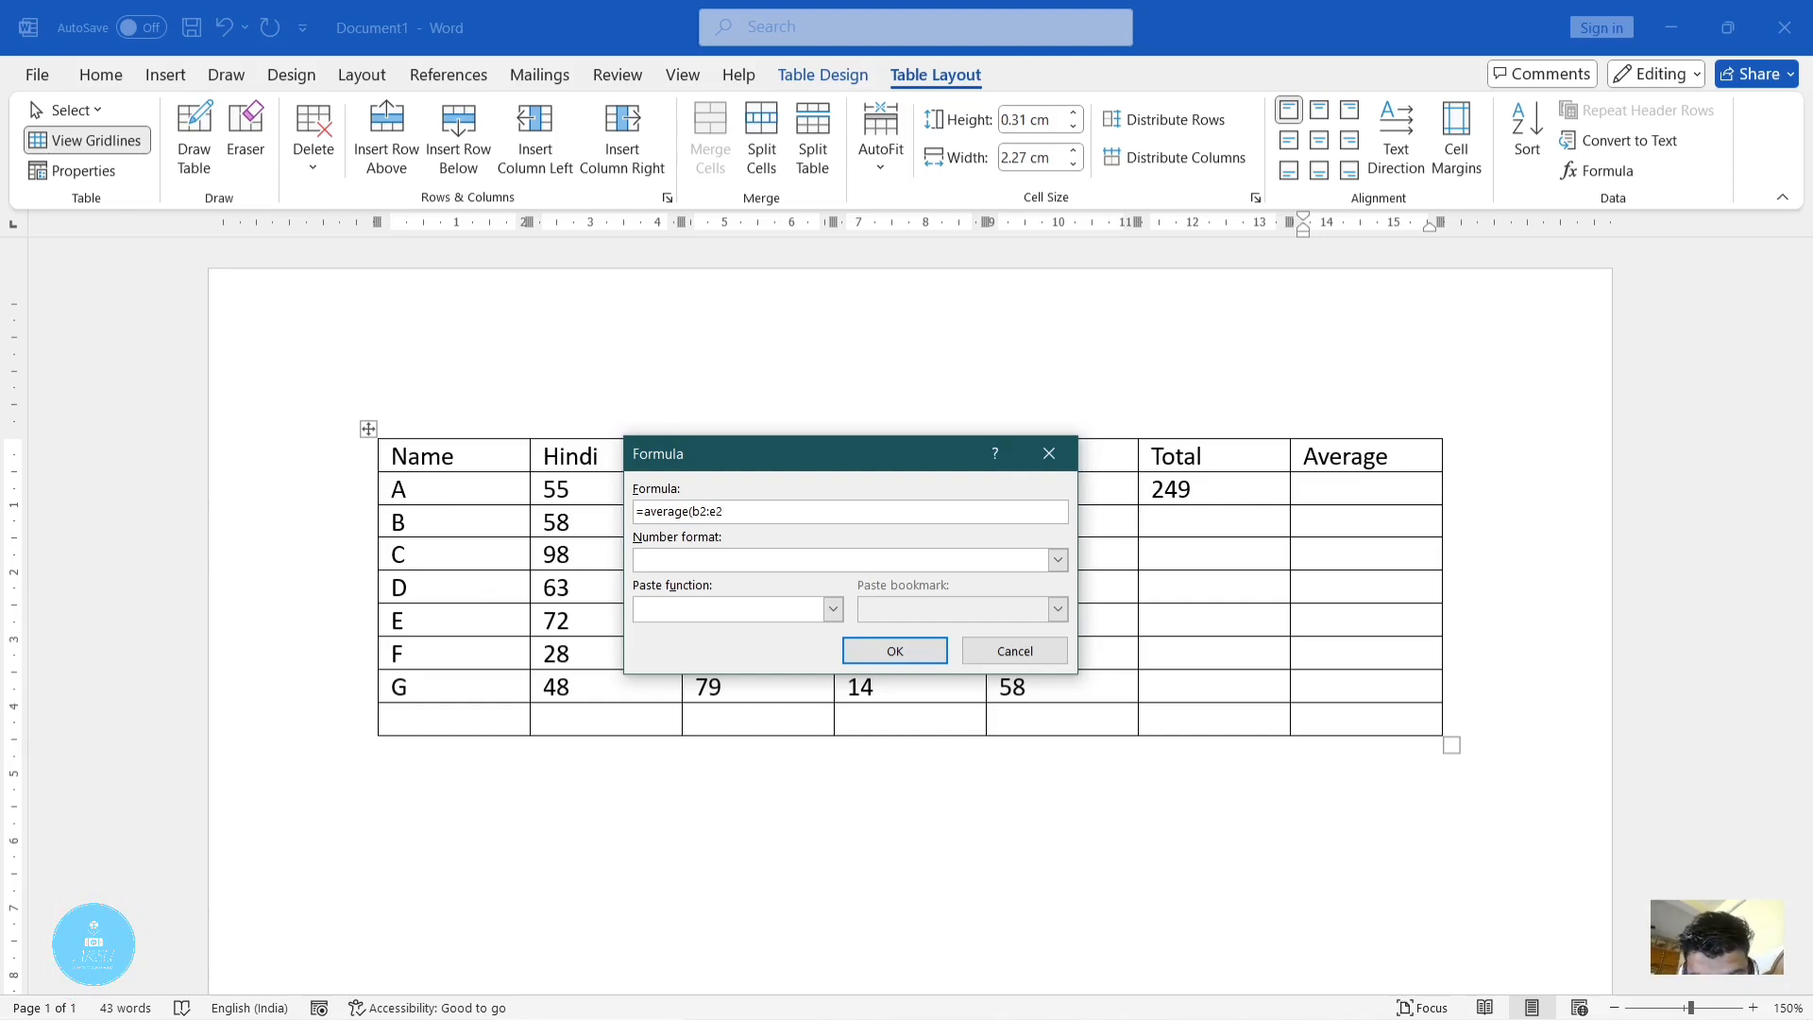
type(")")
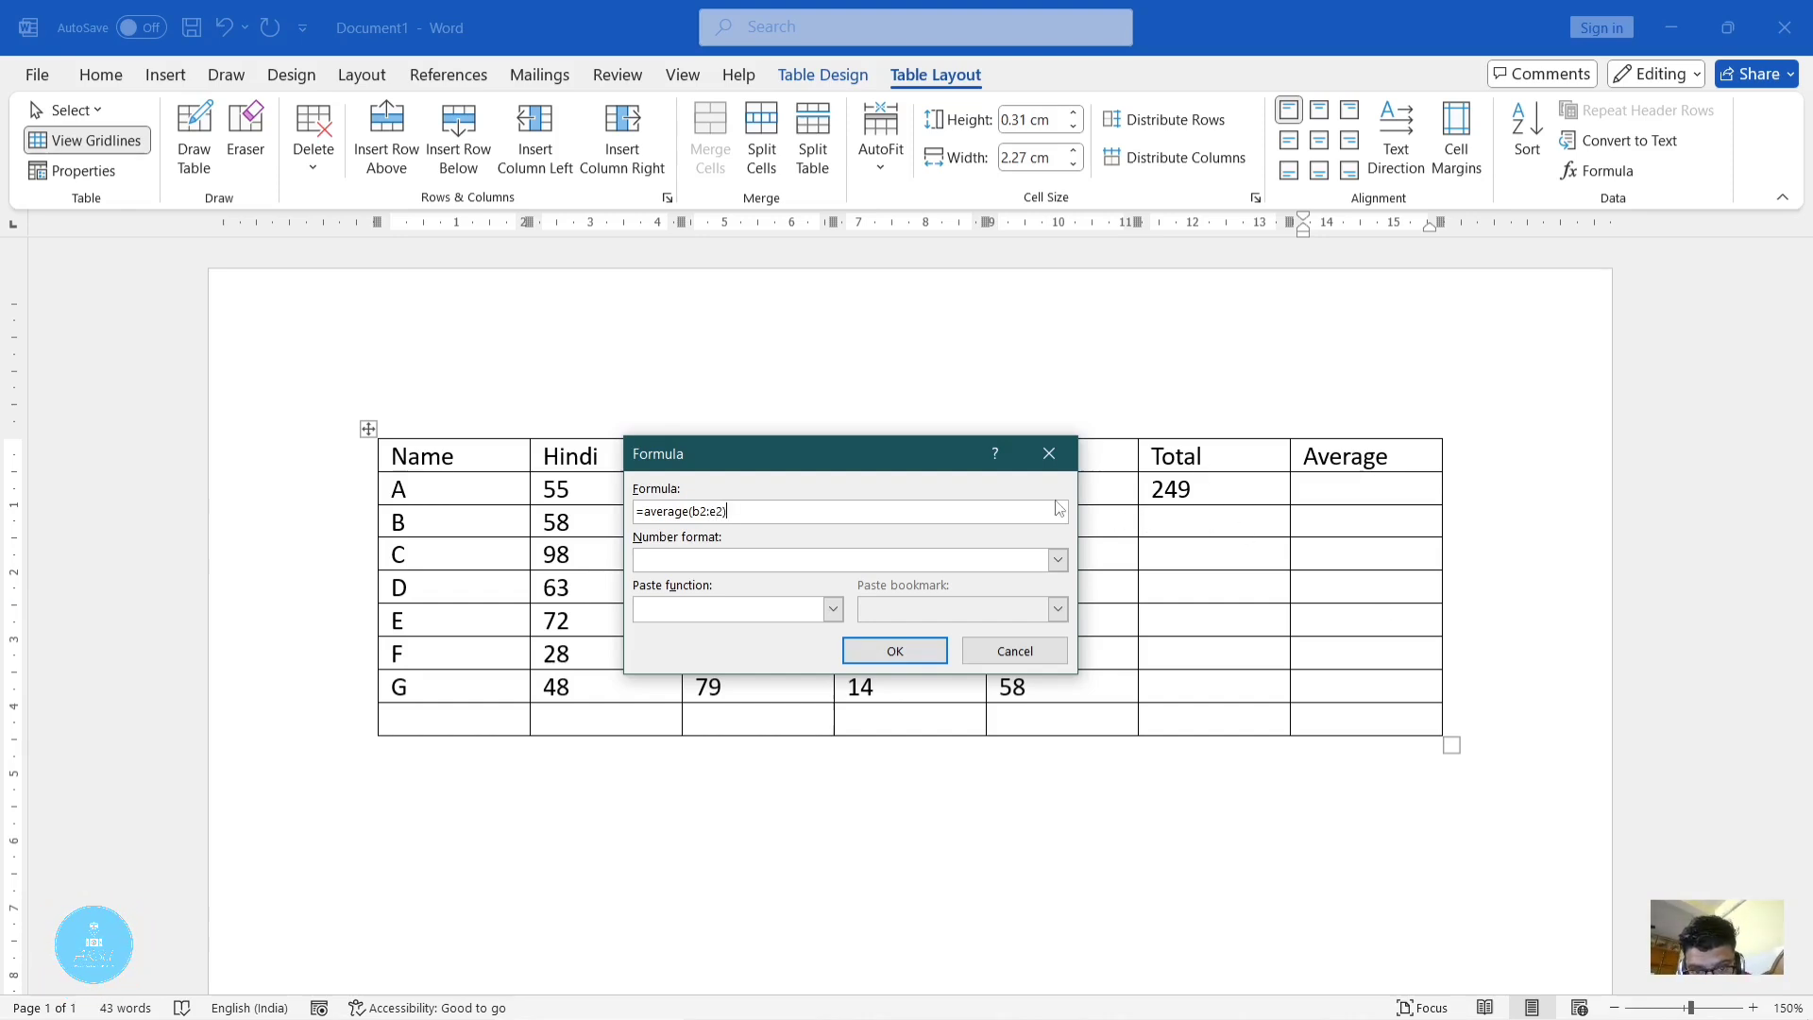
left_click(897, 650)
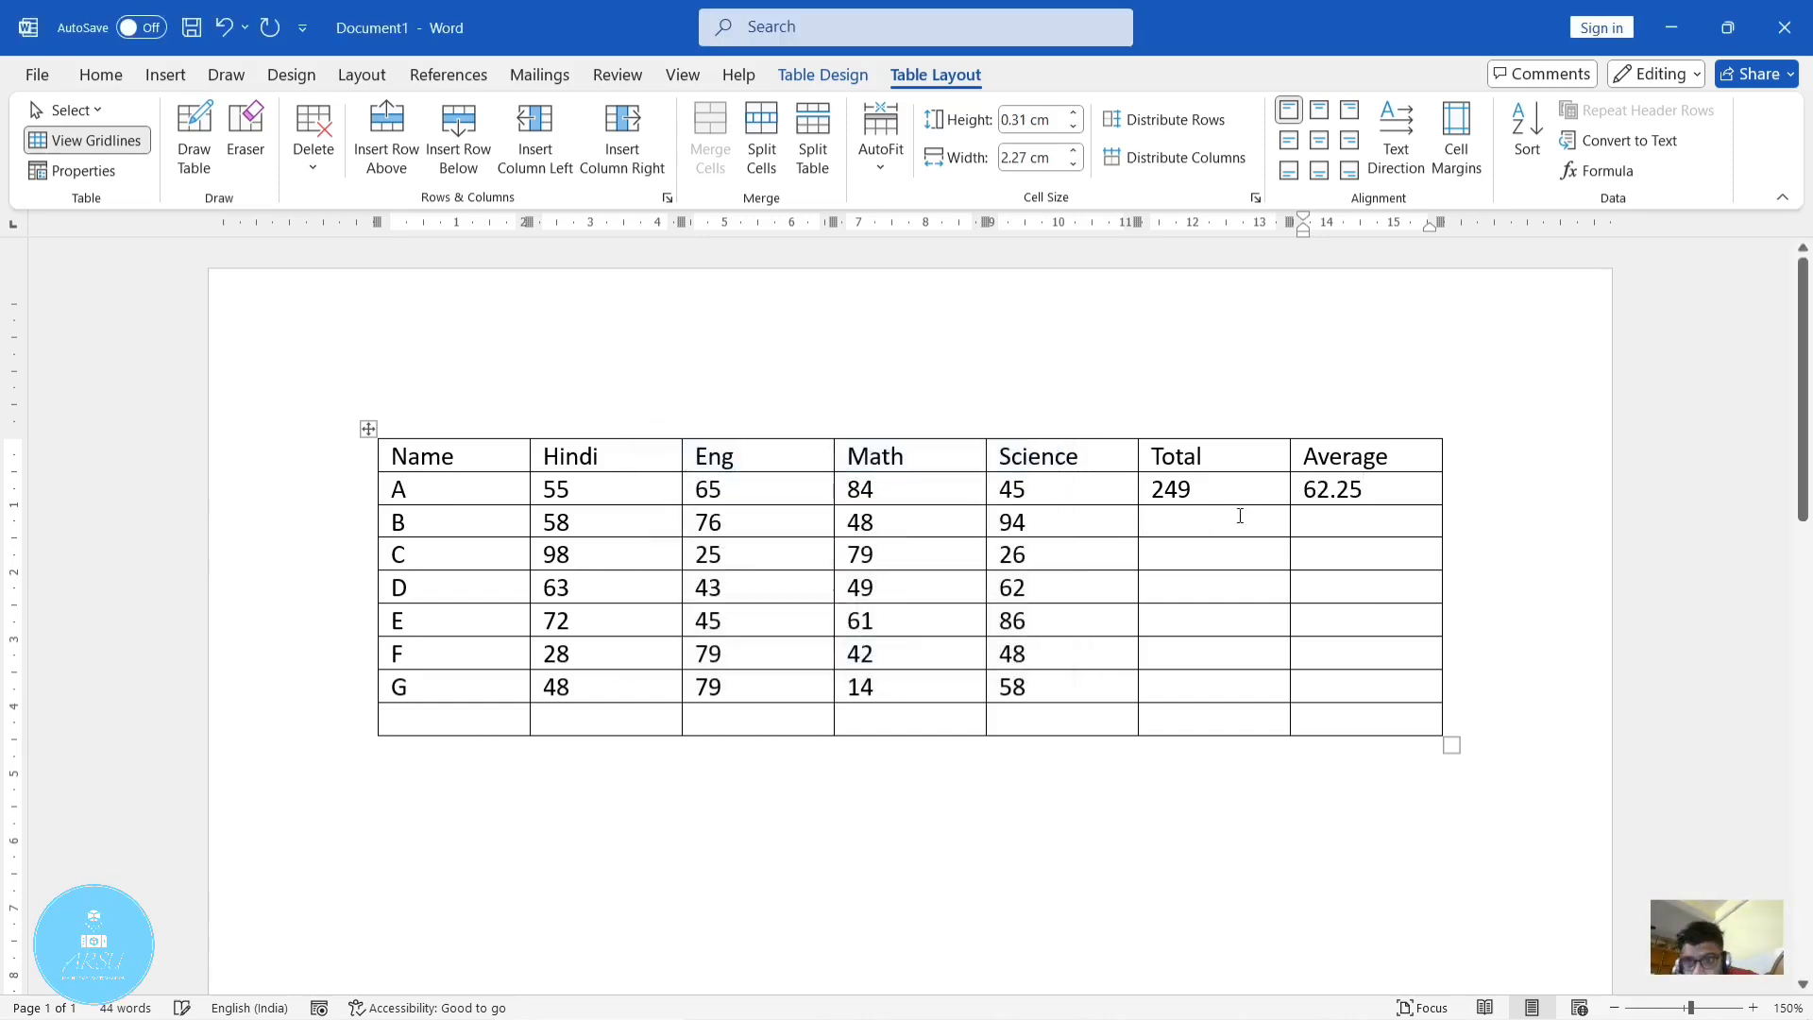
left_click_drag(1396, 498, 1312, 495)
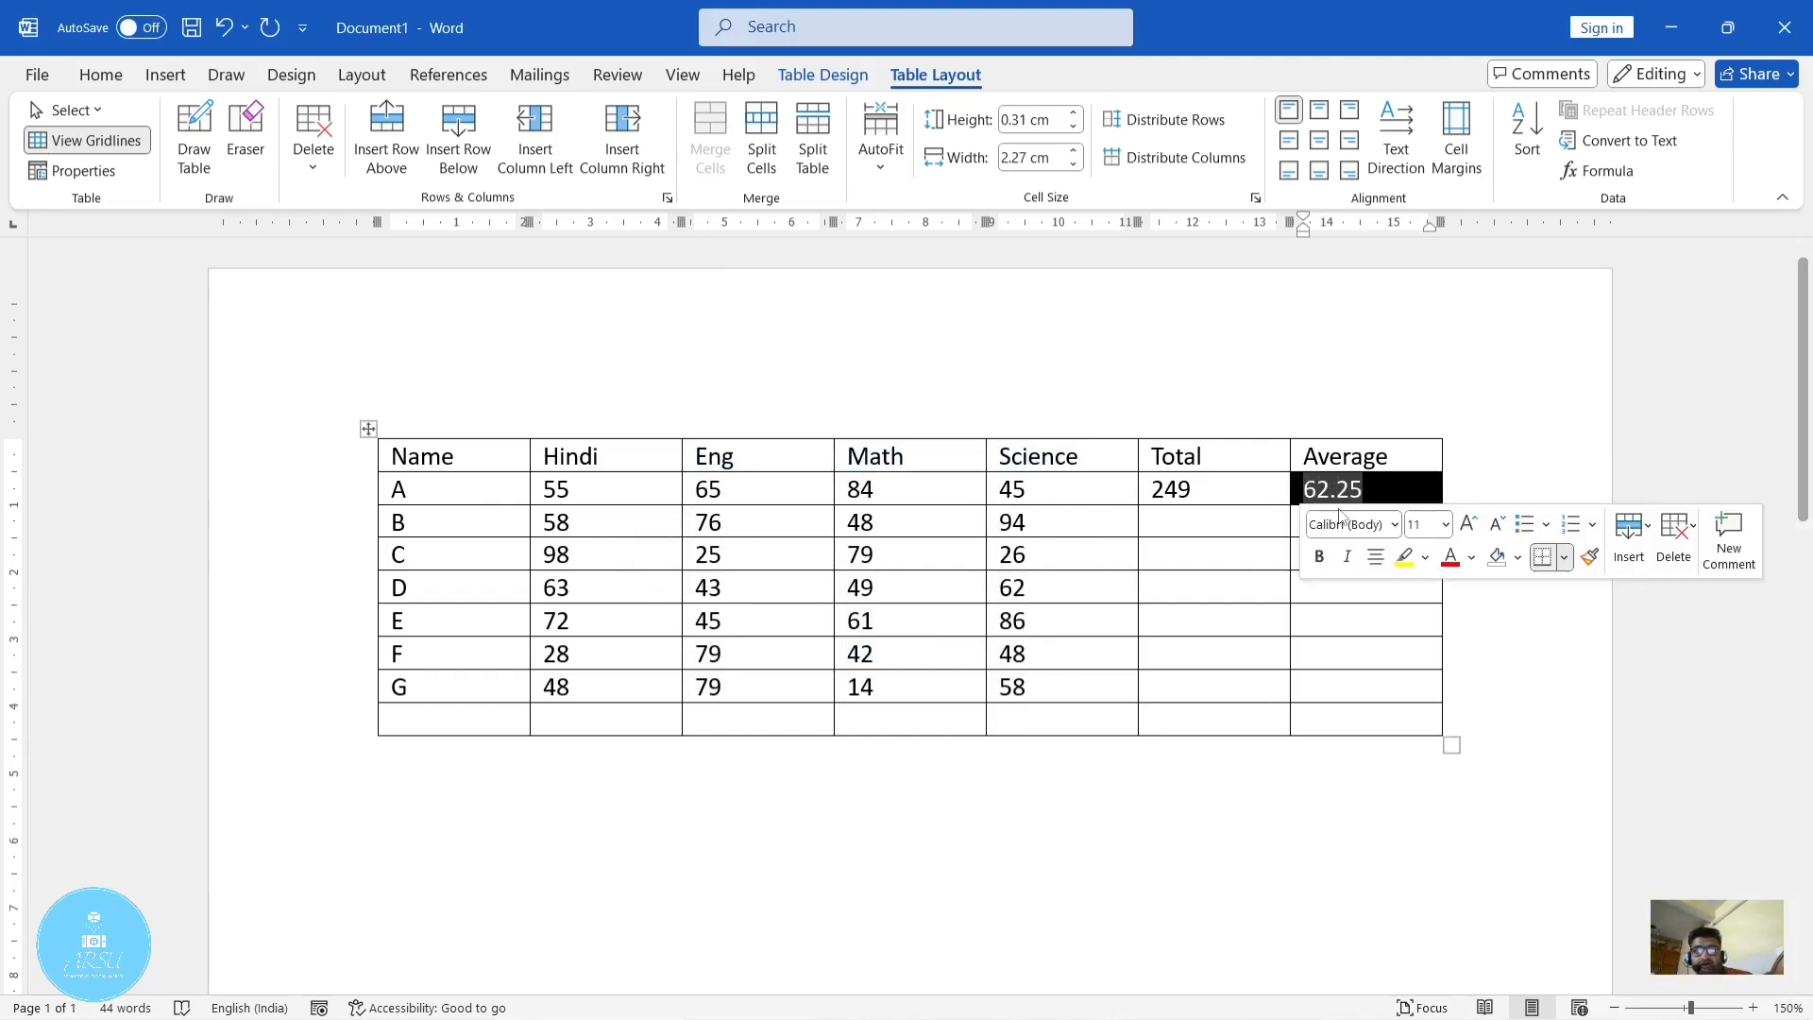
double_click(1024, 489)
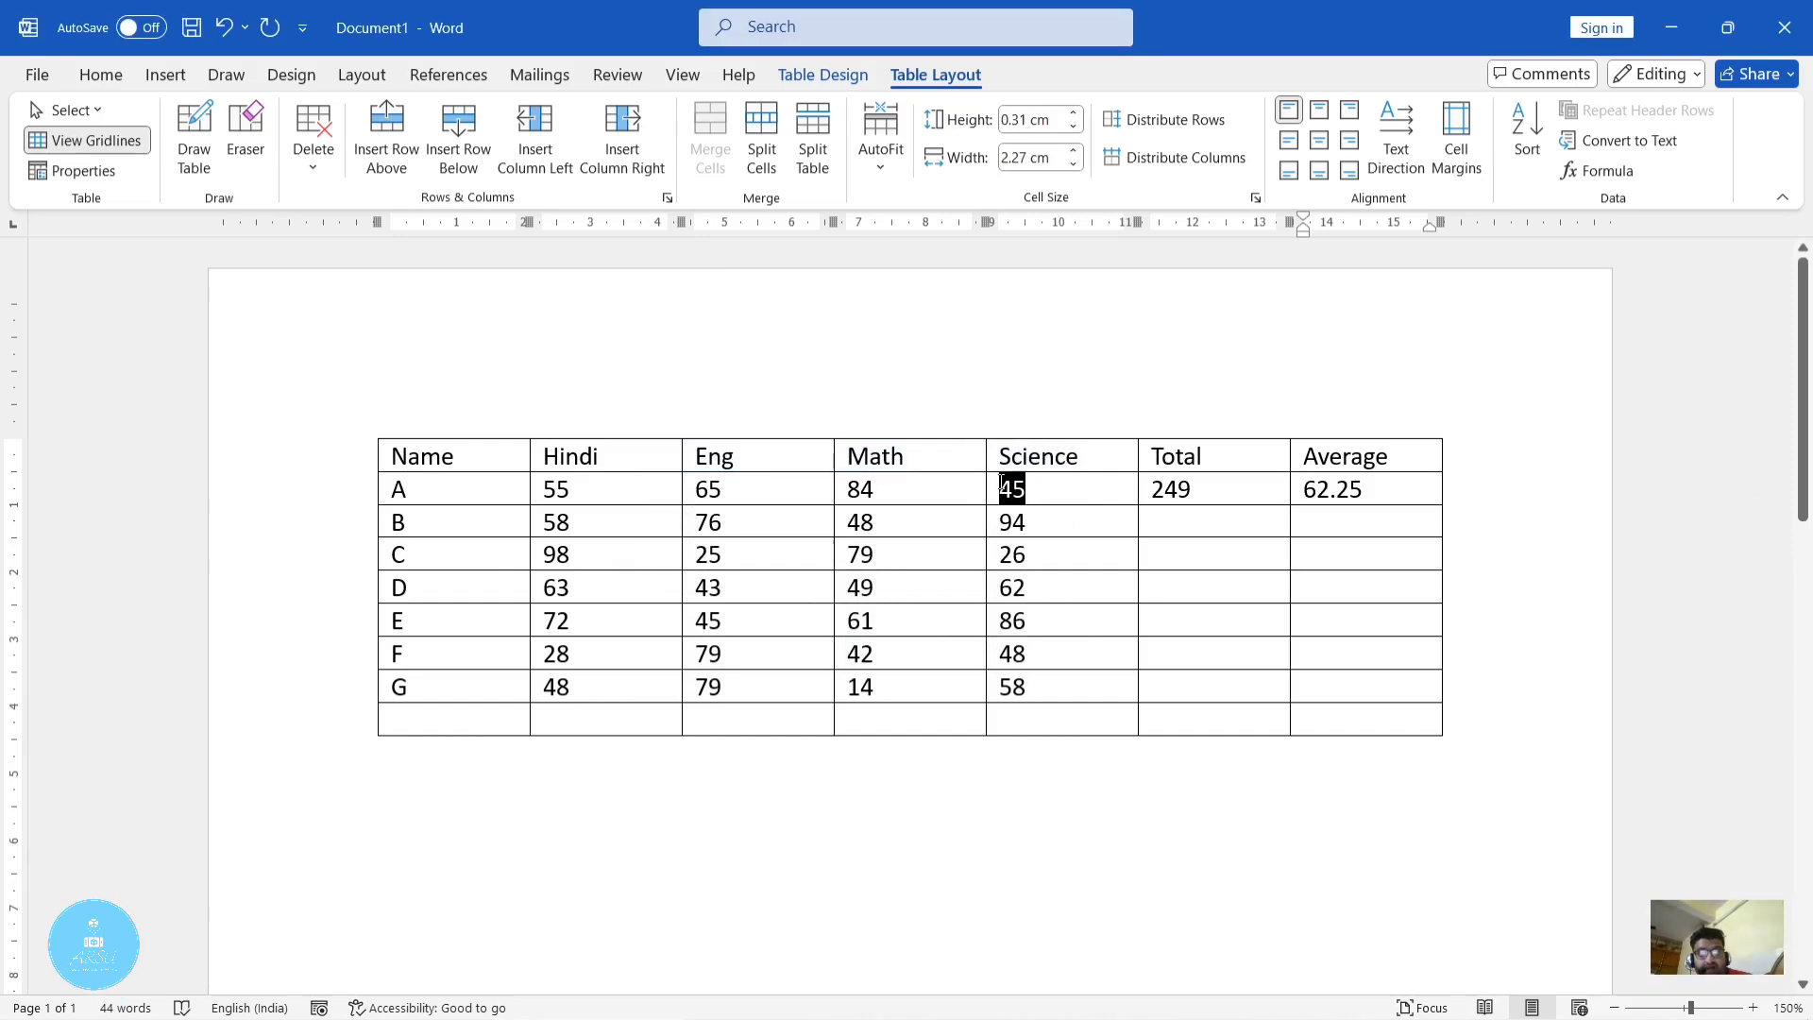
Clear the default formula in the Formula dialog, examine the offered number formats and functions, and close it without inserting anything
left_click(1077, 639)
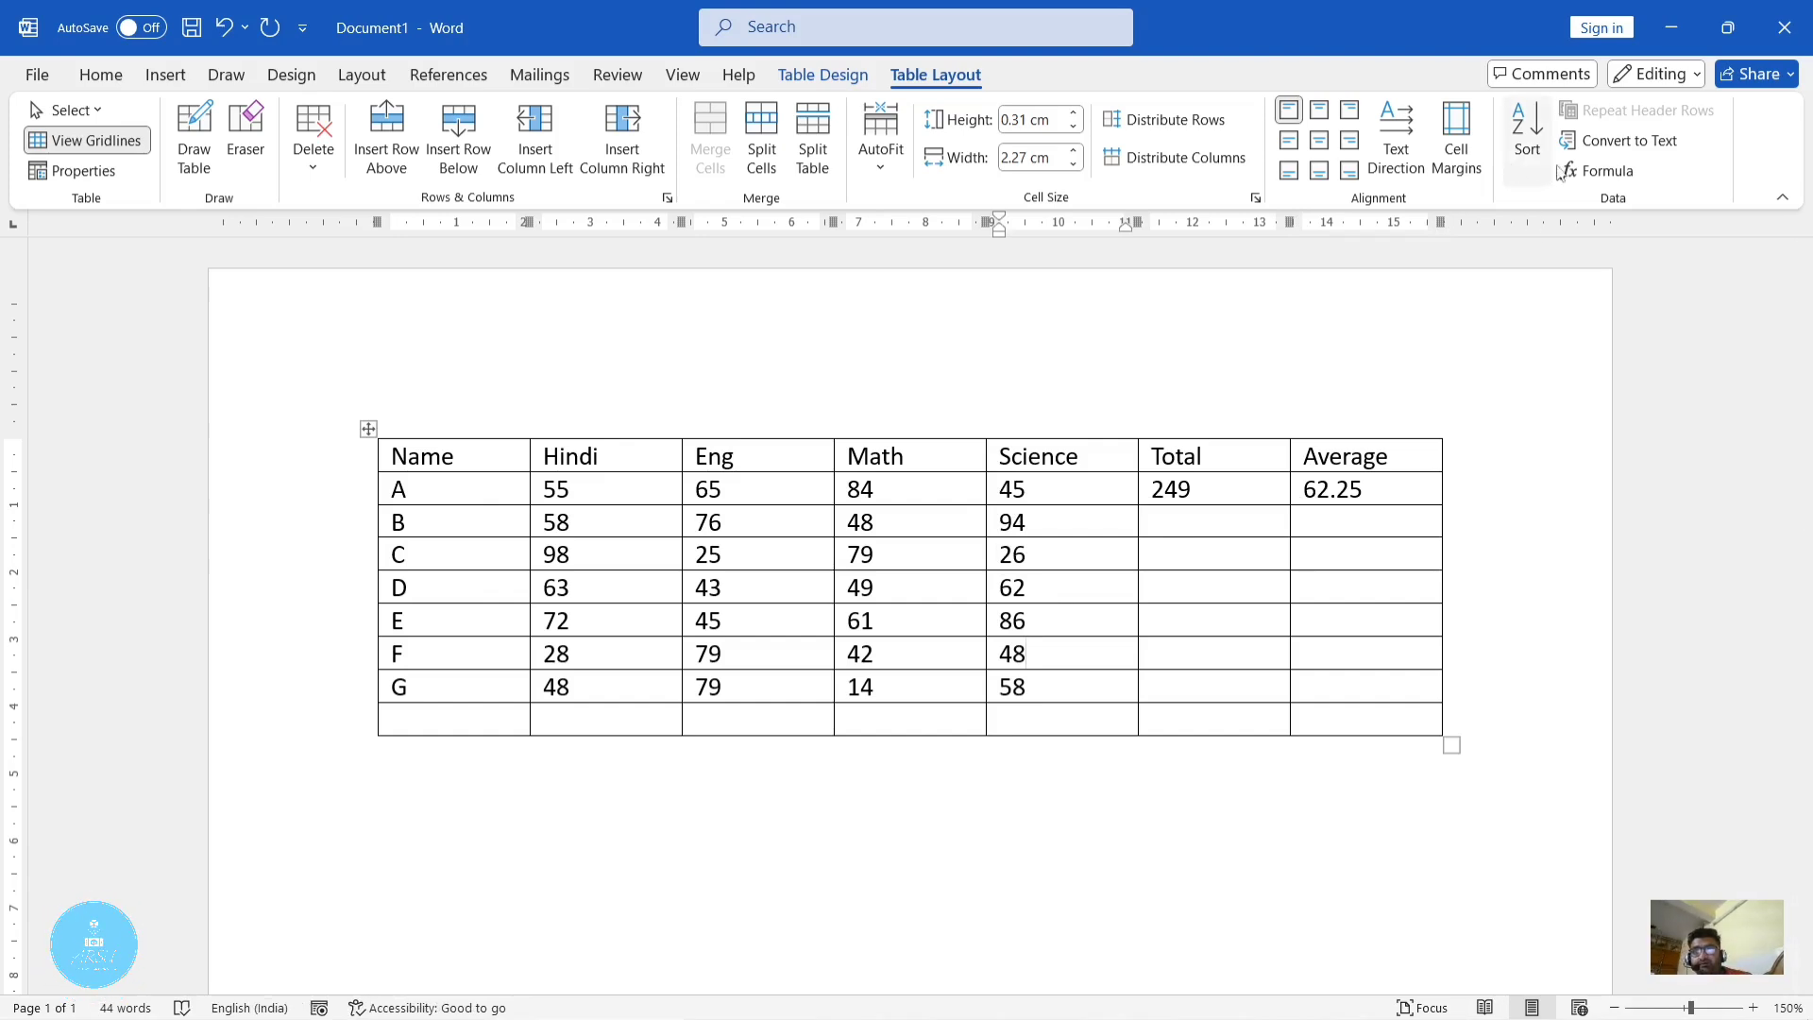
left_click(1600, 171)
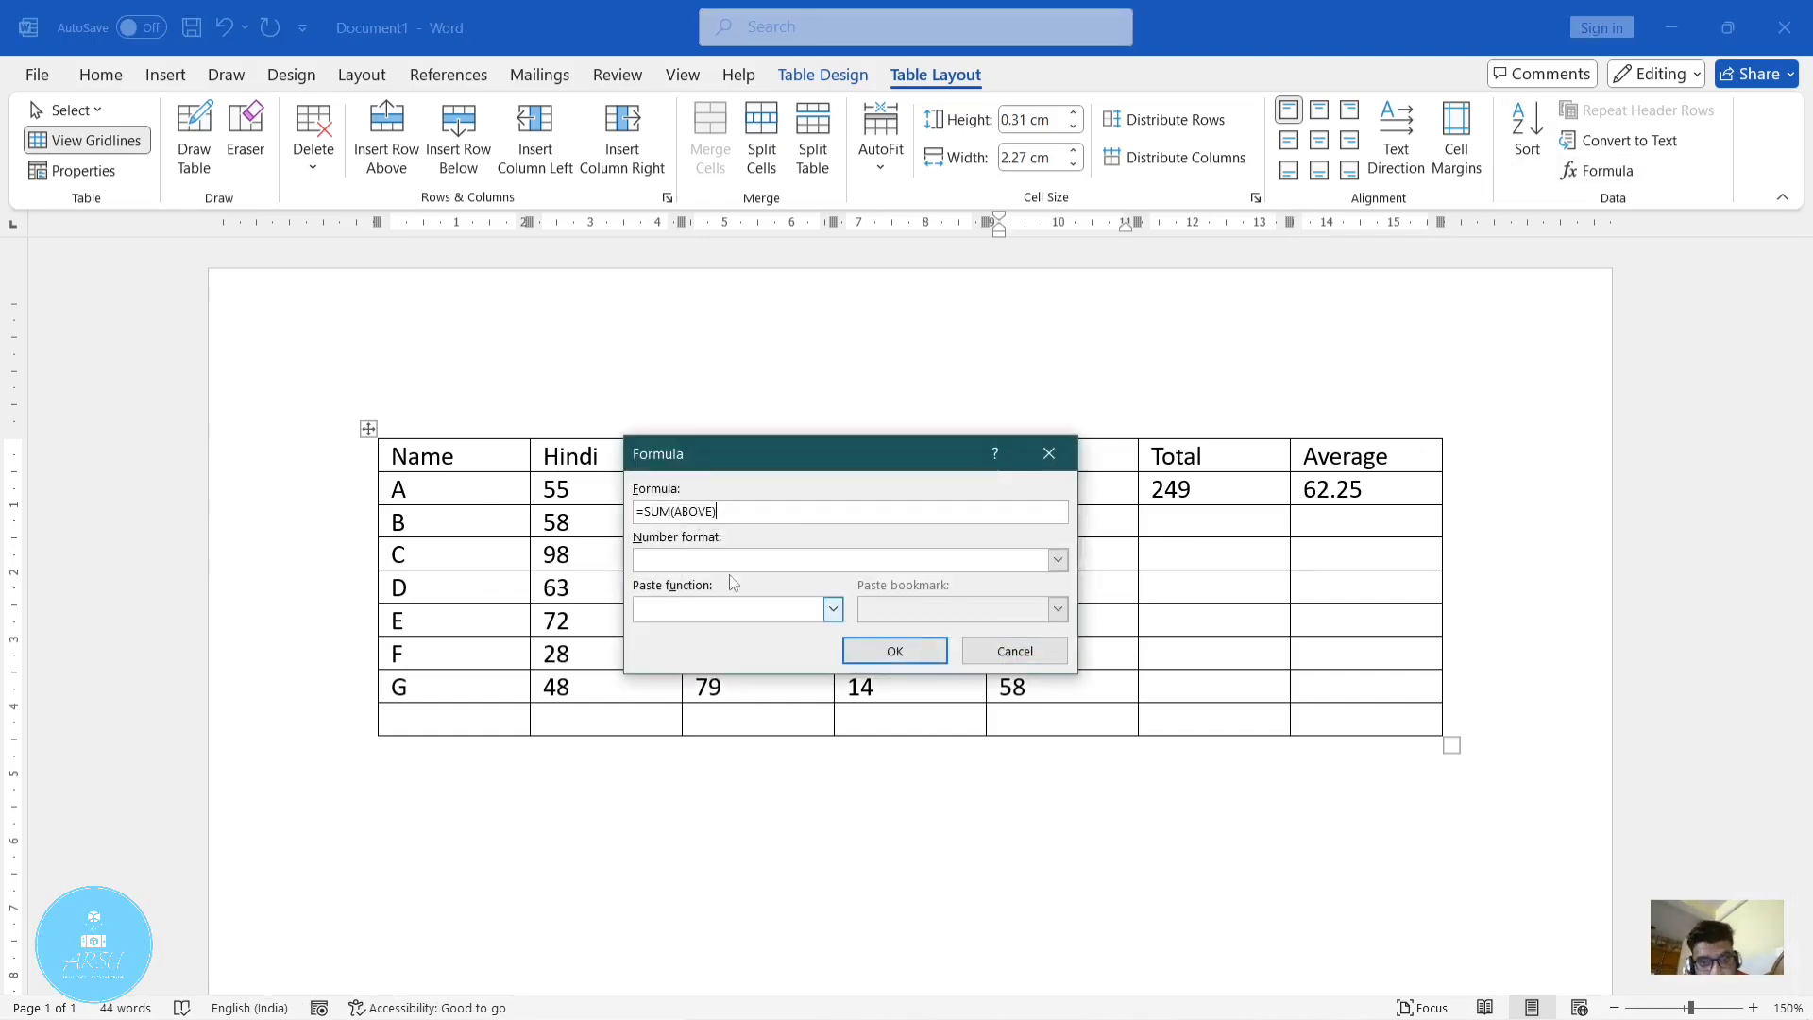
left_click_drag(771, 468, 771, 210)
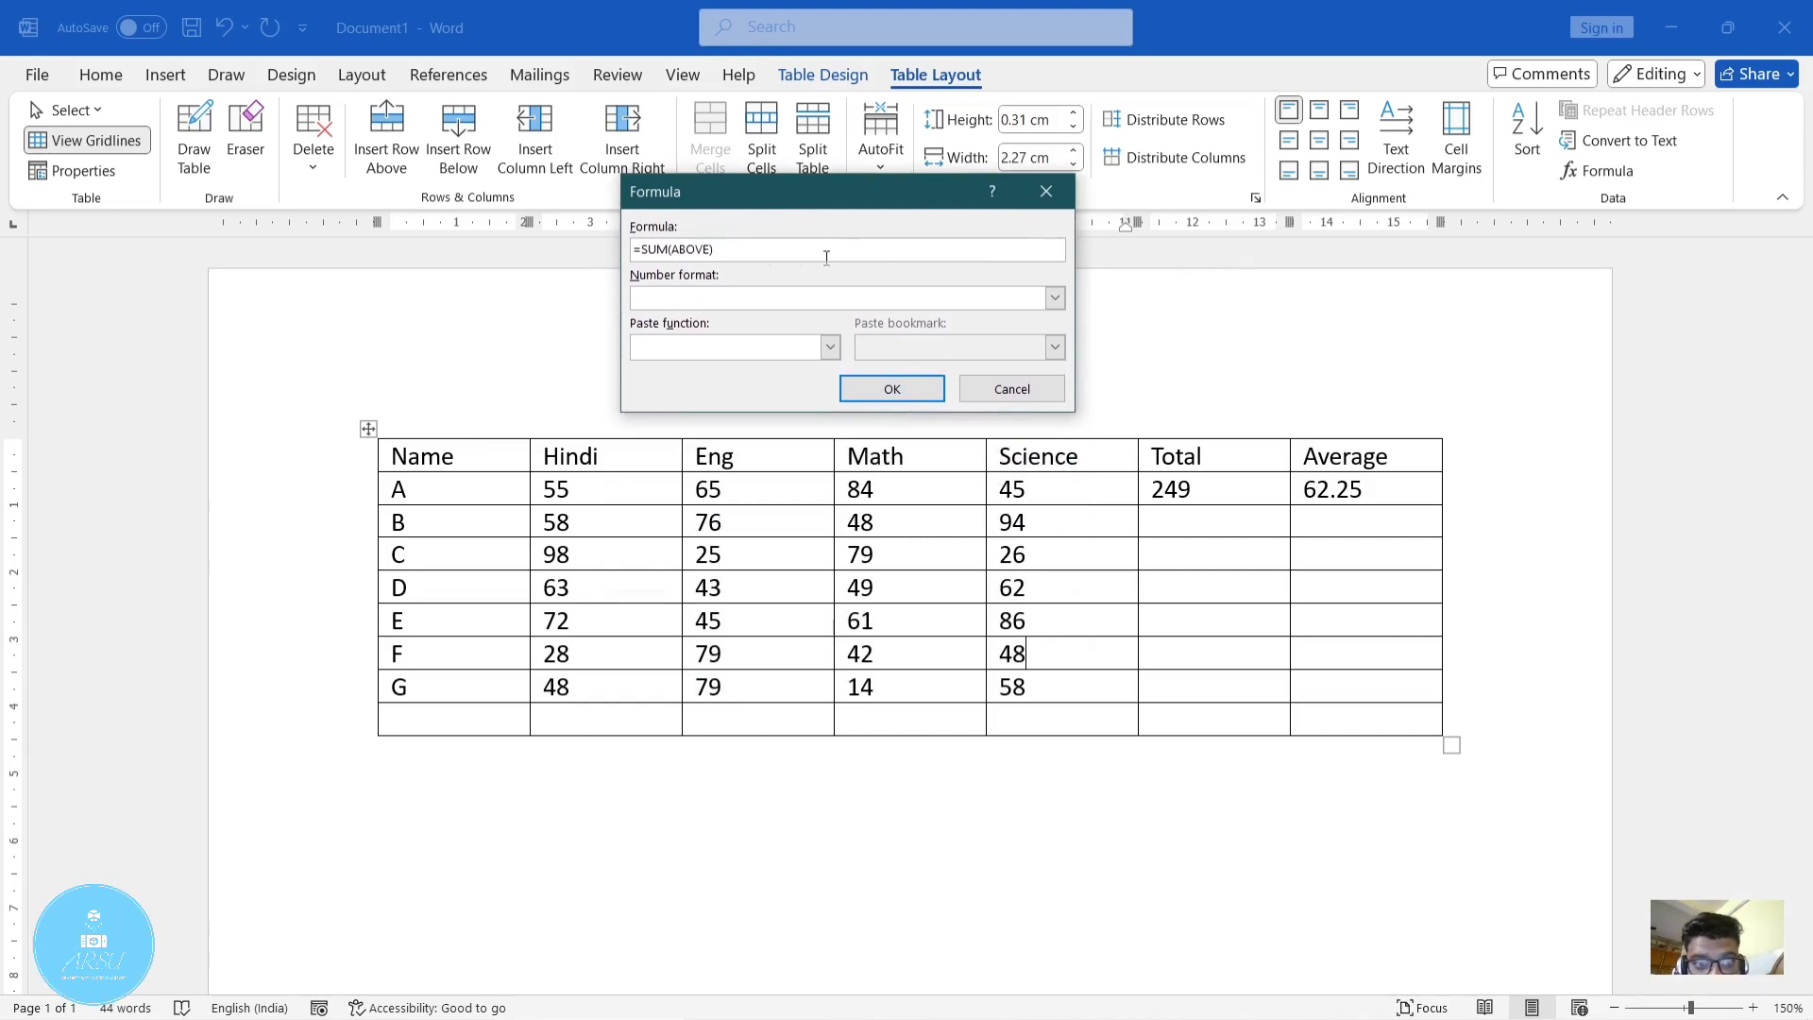
left_click(829, 348)
left_click(829, 349)
left_click(723, 250)
key("BackSpace")
key("BackSpace")
key("BackSpace")
key("BackSpace")
key("BackSpace")
key("BackSpace")
key("BackSpace")
key("BackSpace")
key("BackSpace")
key("BackSpace")
key("BackSpace")
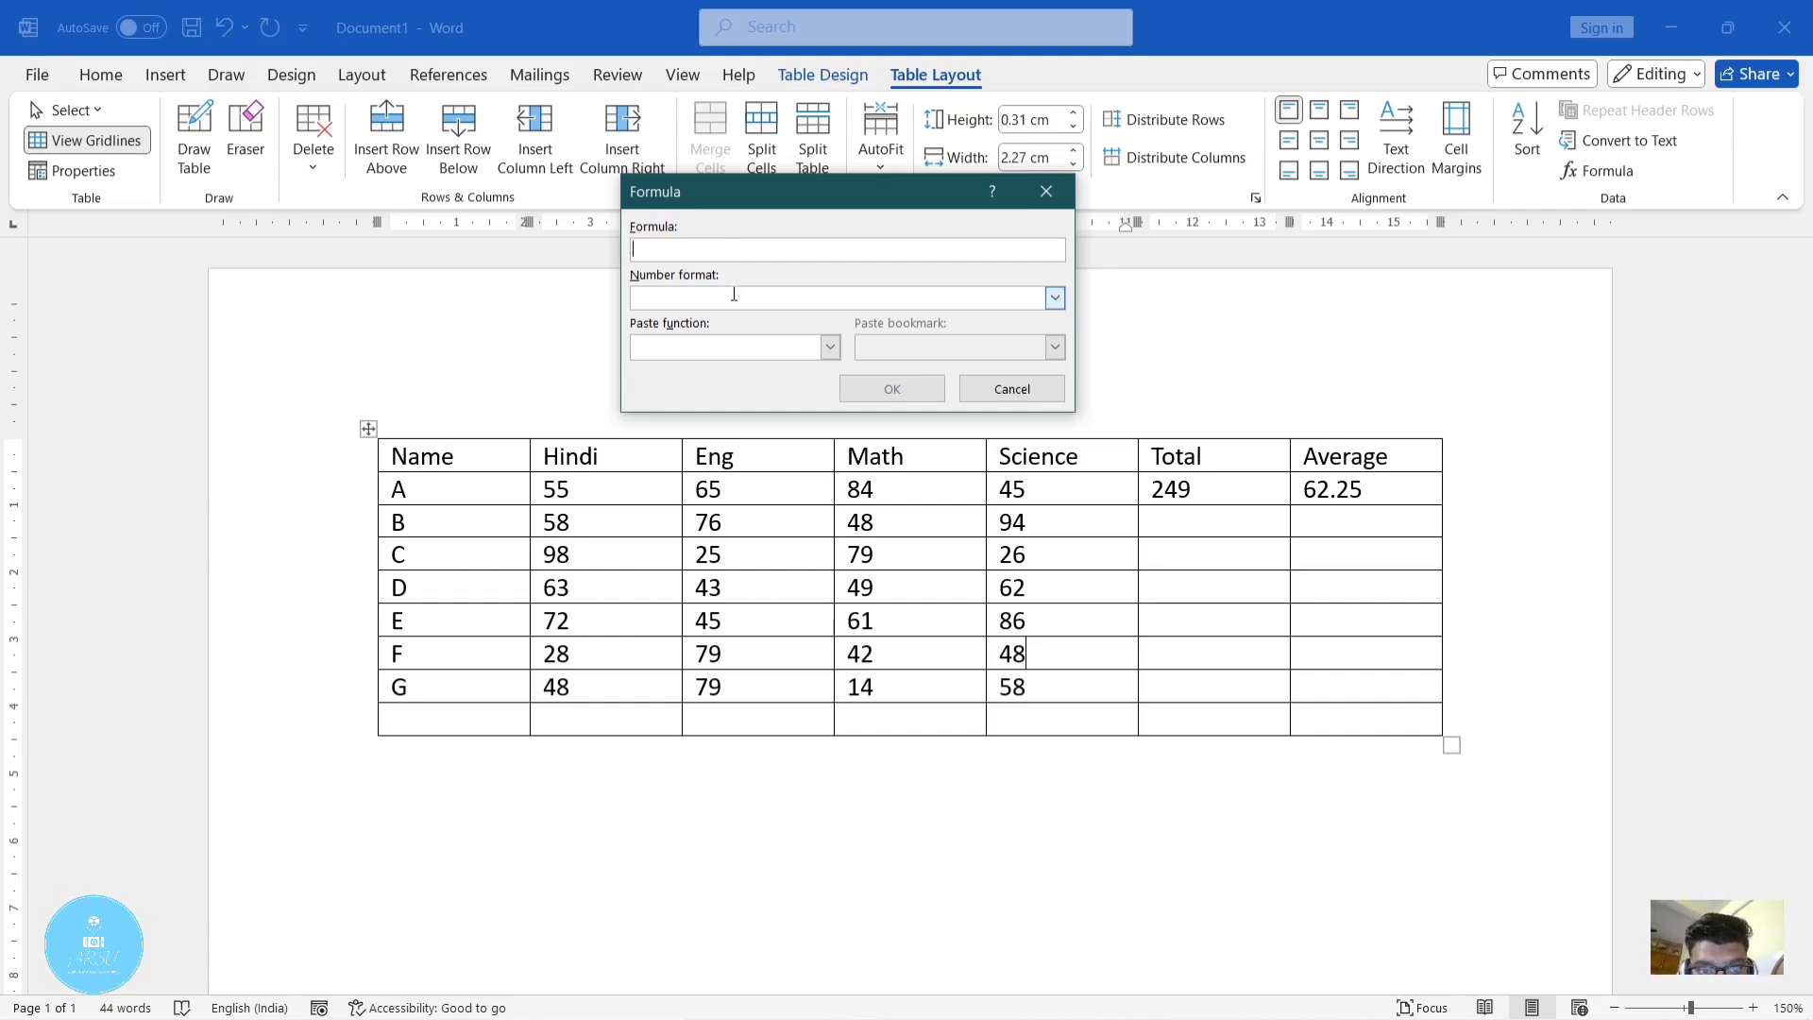
left_click(1055, 298)
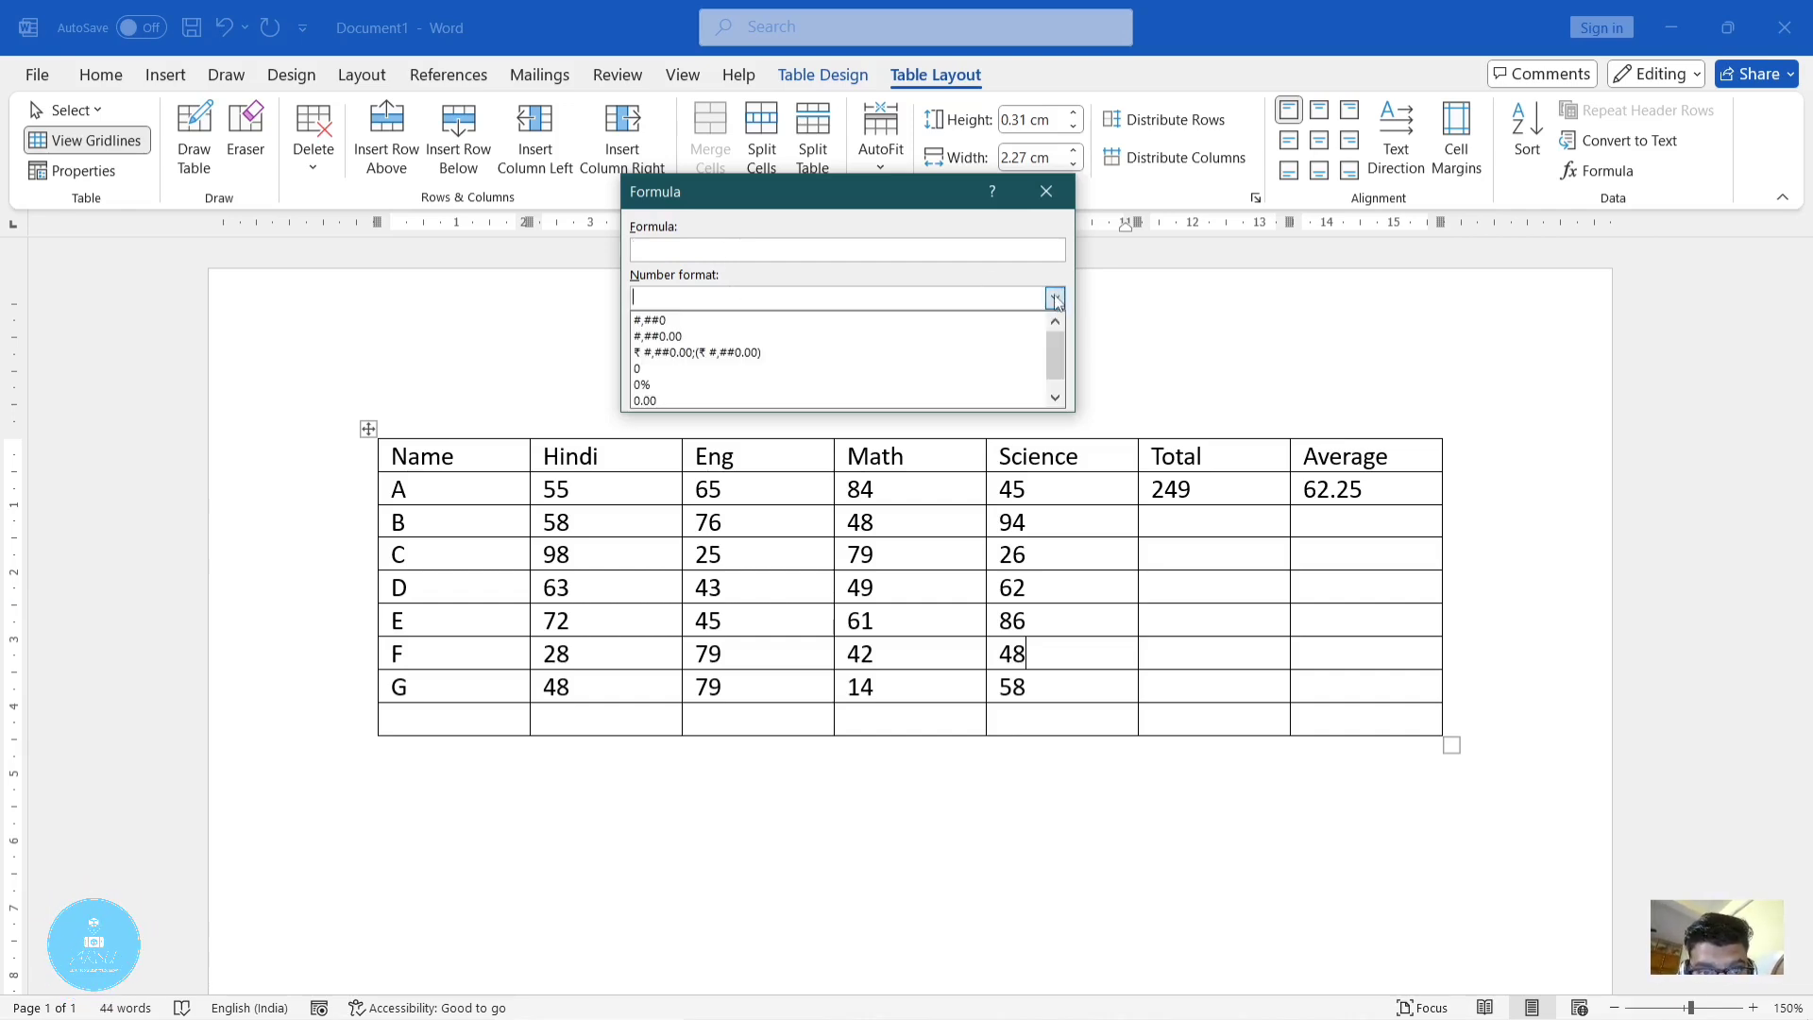
left_click(1055, 298)
left_click(829, 348)
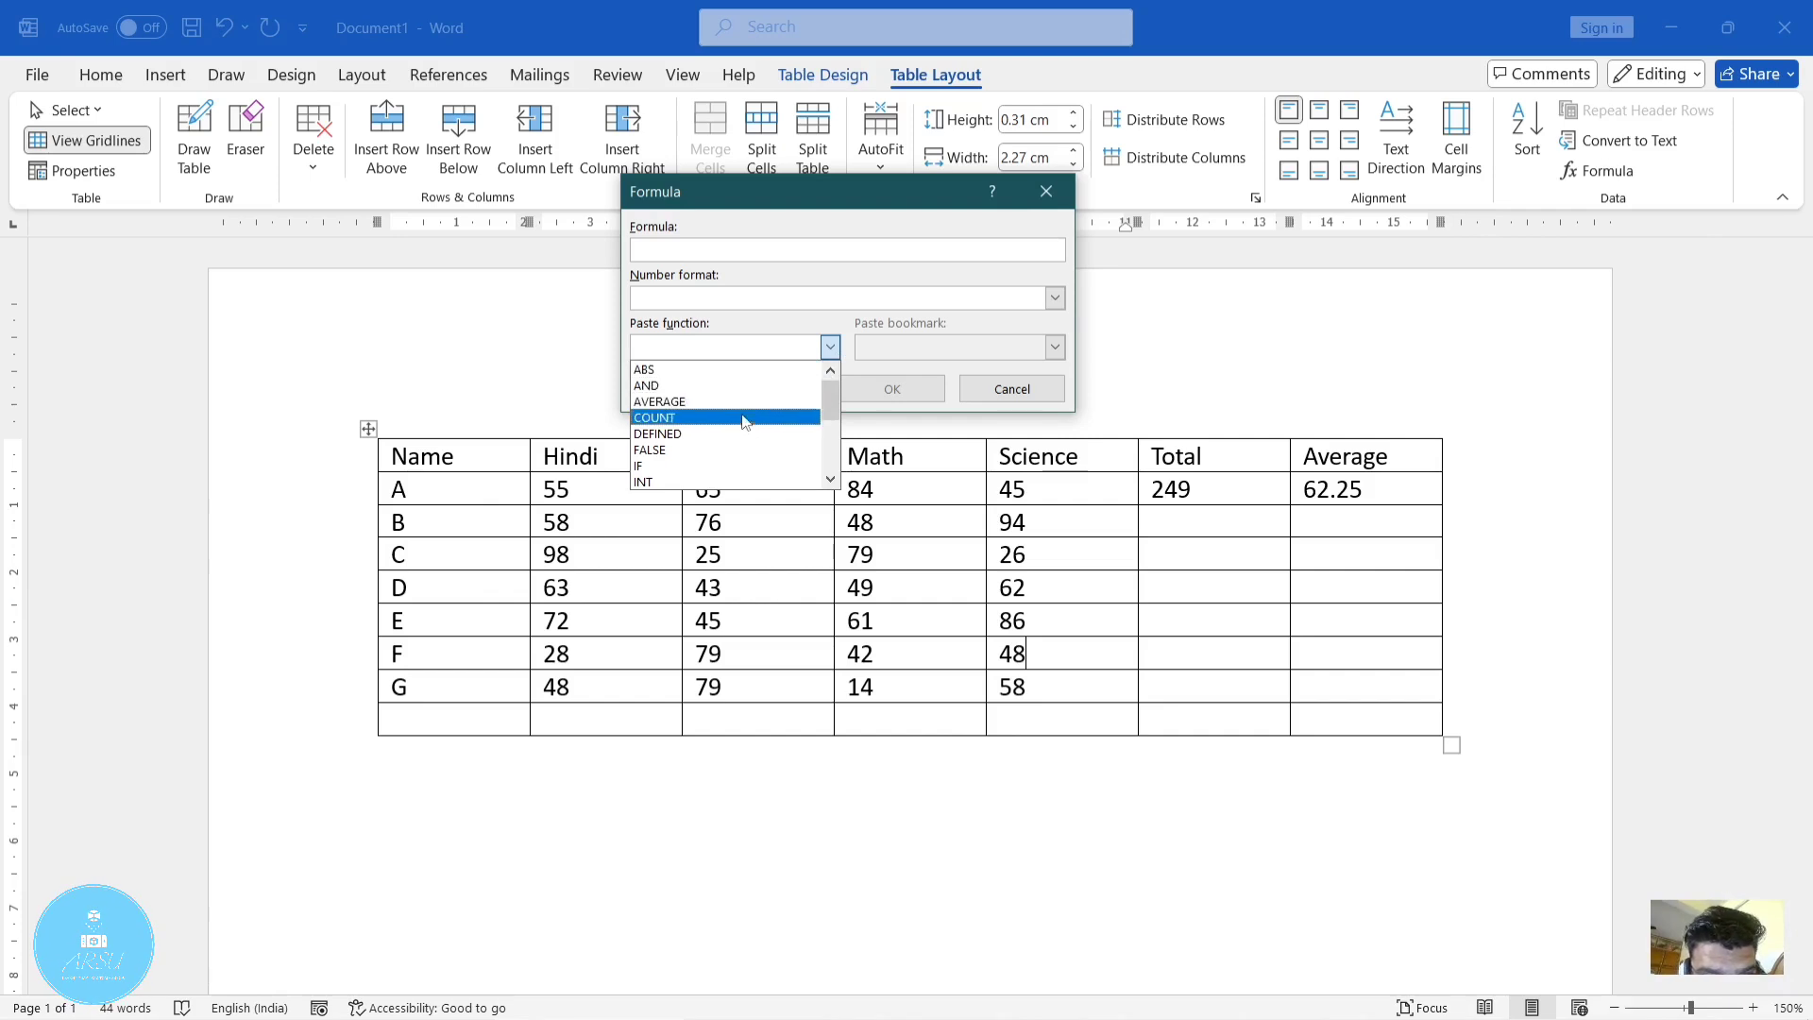
left_click(739, 339)
left_click(706, 250)
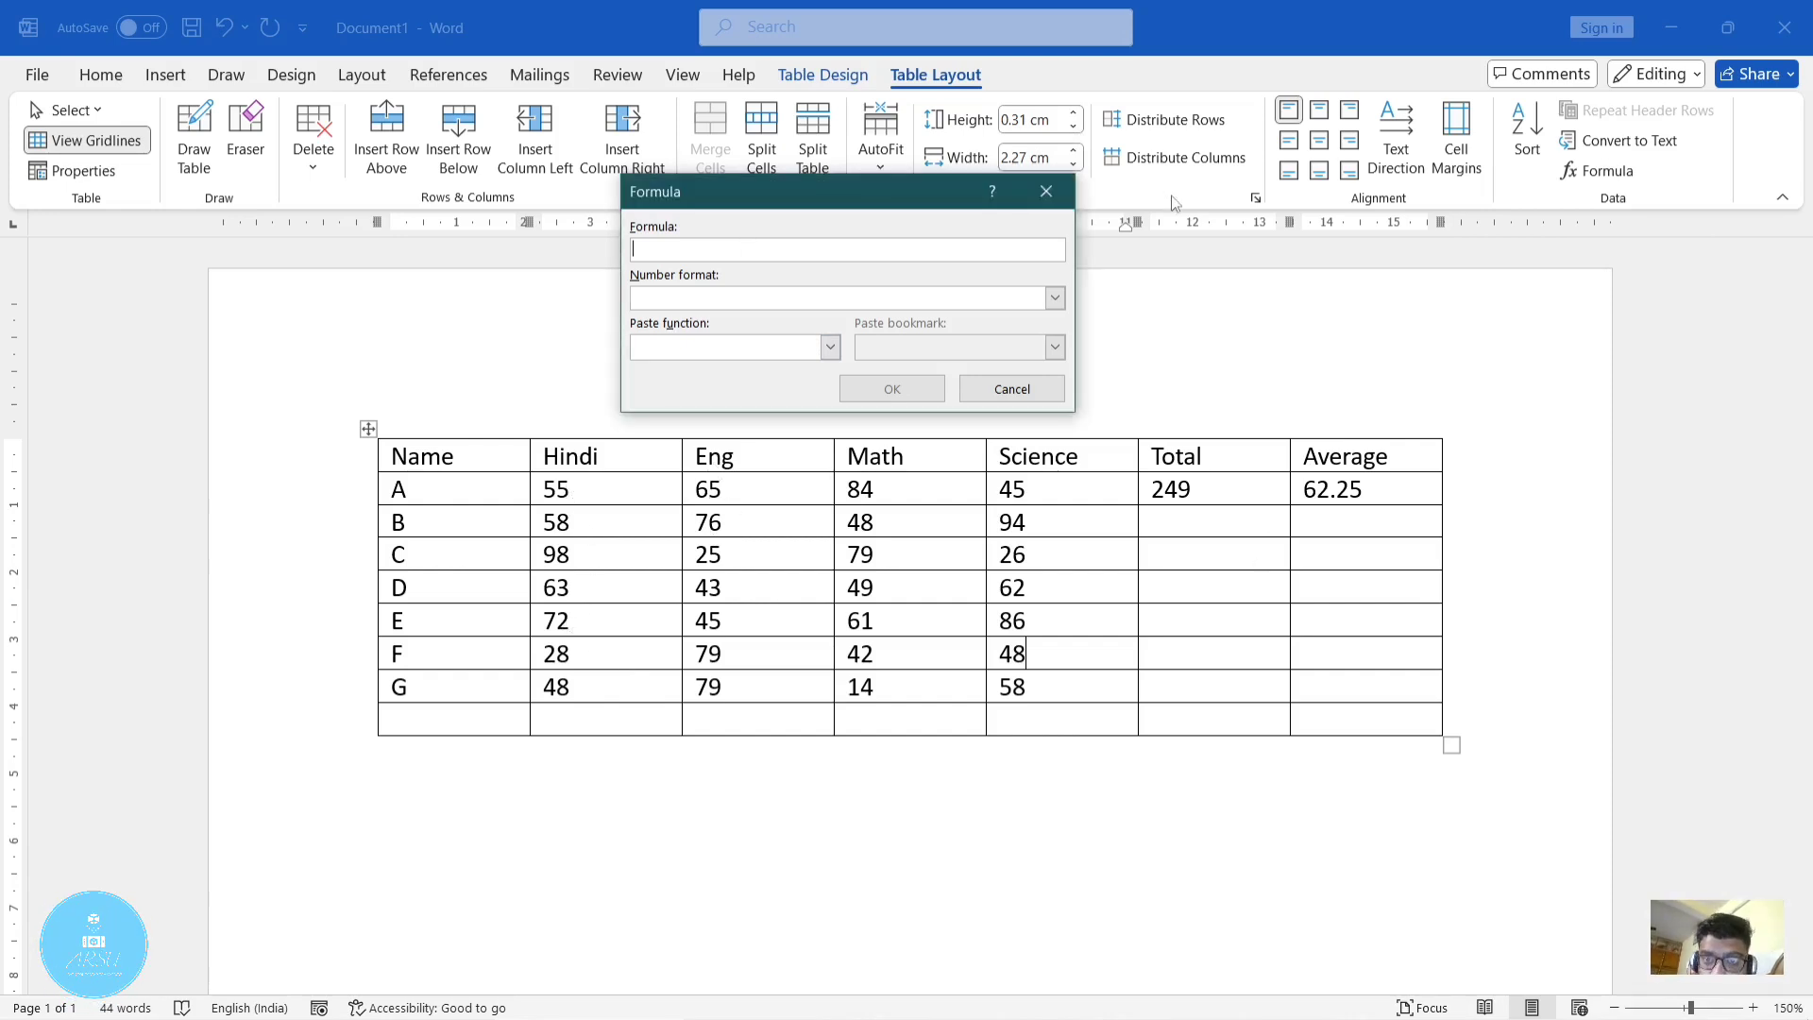
left_click(1071, 192)
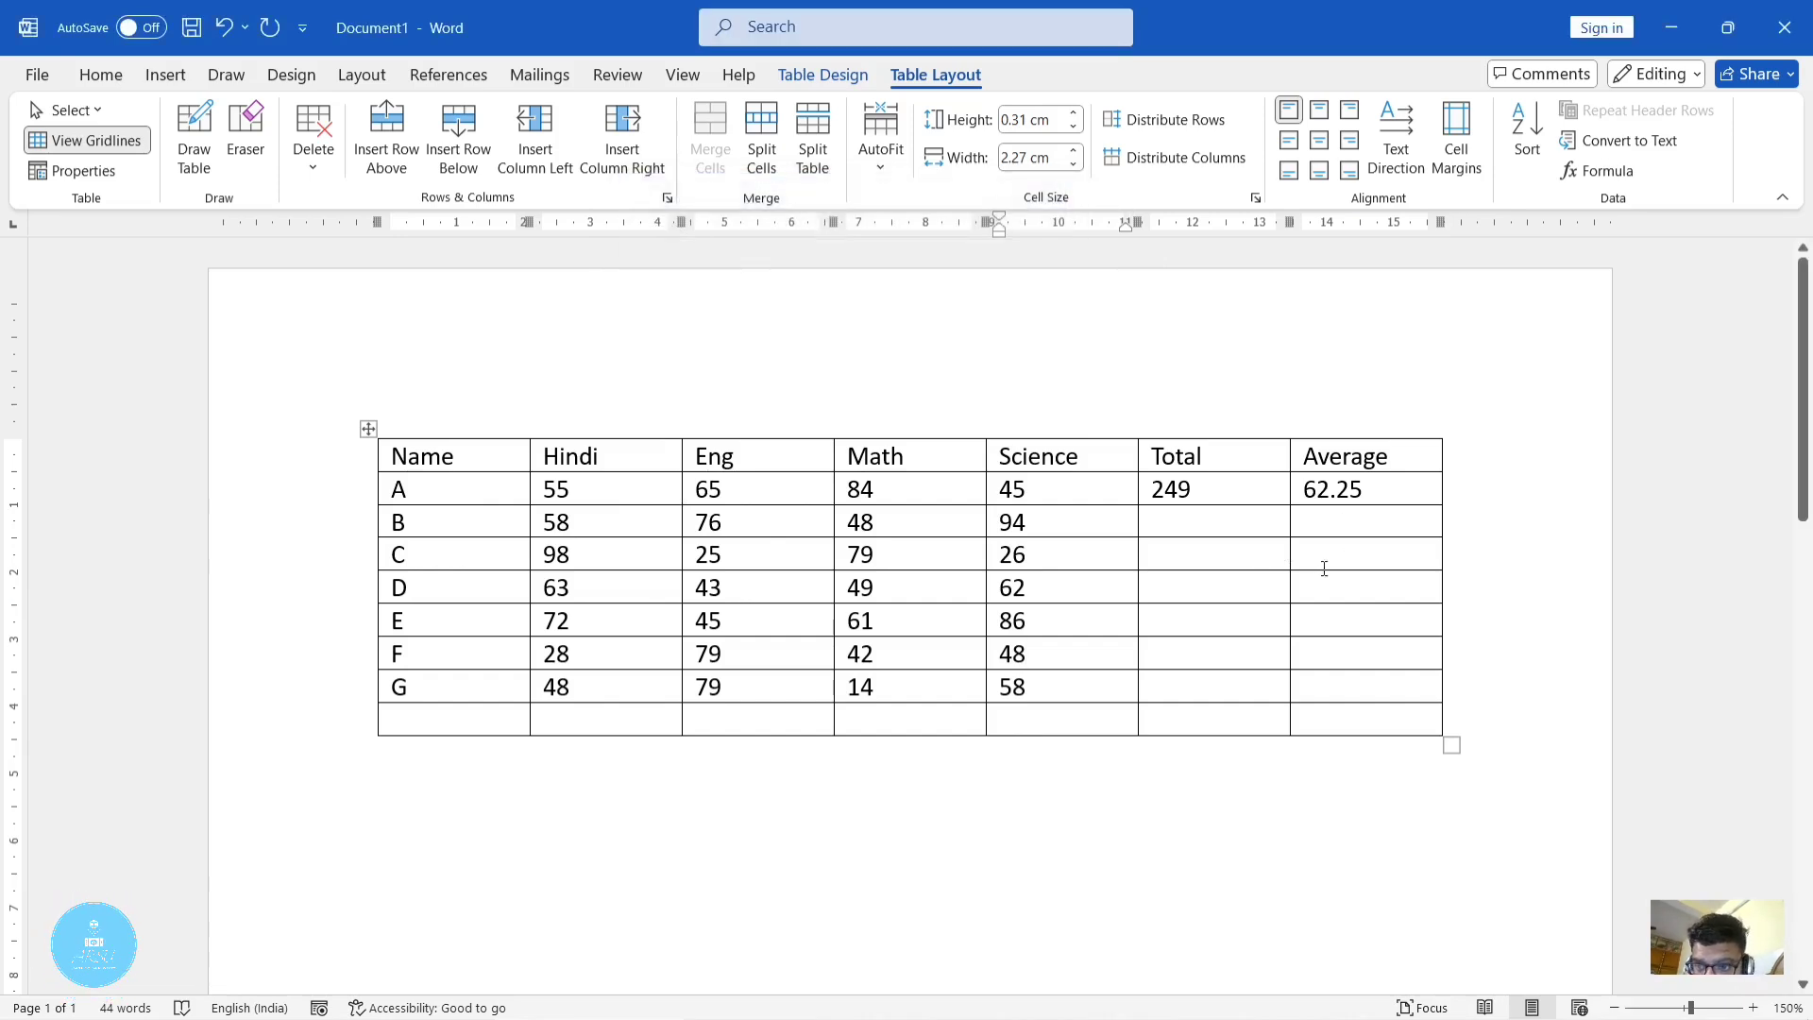
Try to insert the formula +b2*c2 in student C's Average cell
left_click(1314, 554)
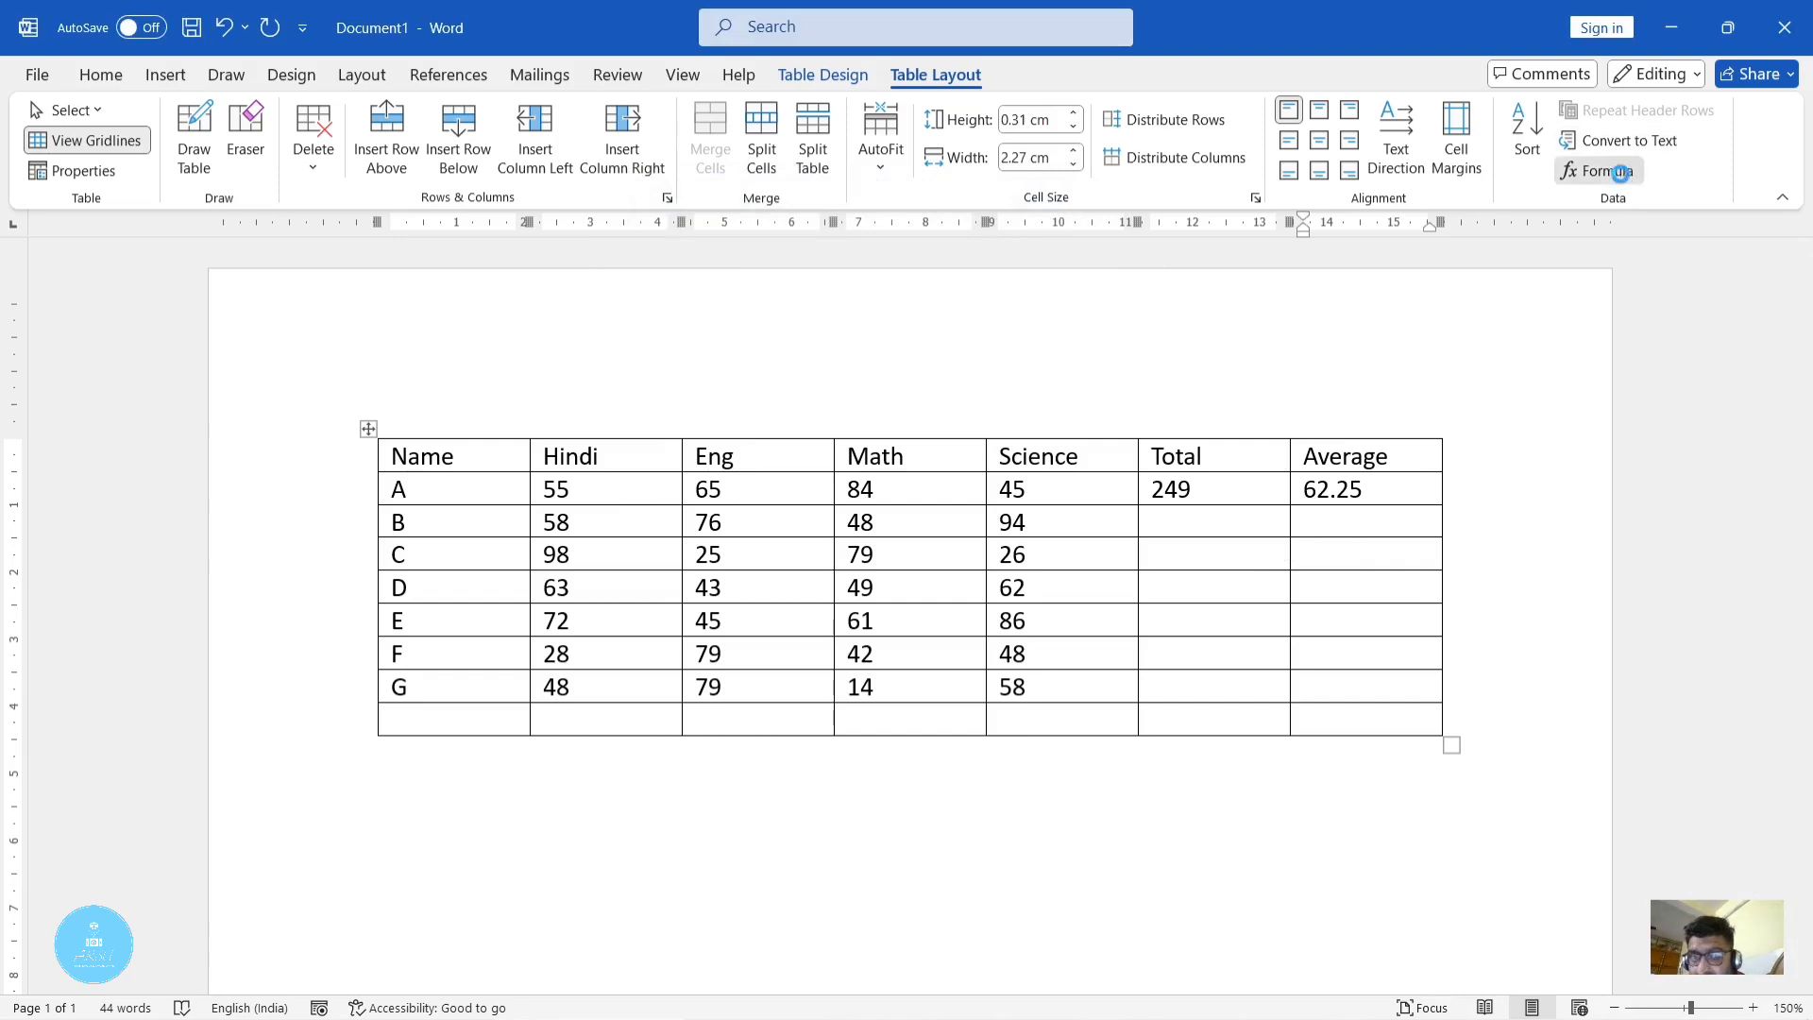
left_click(1603, 170)
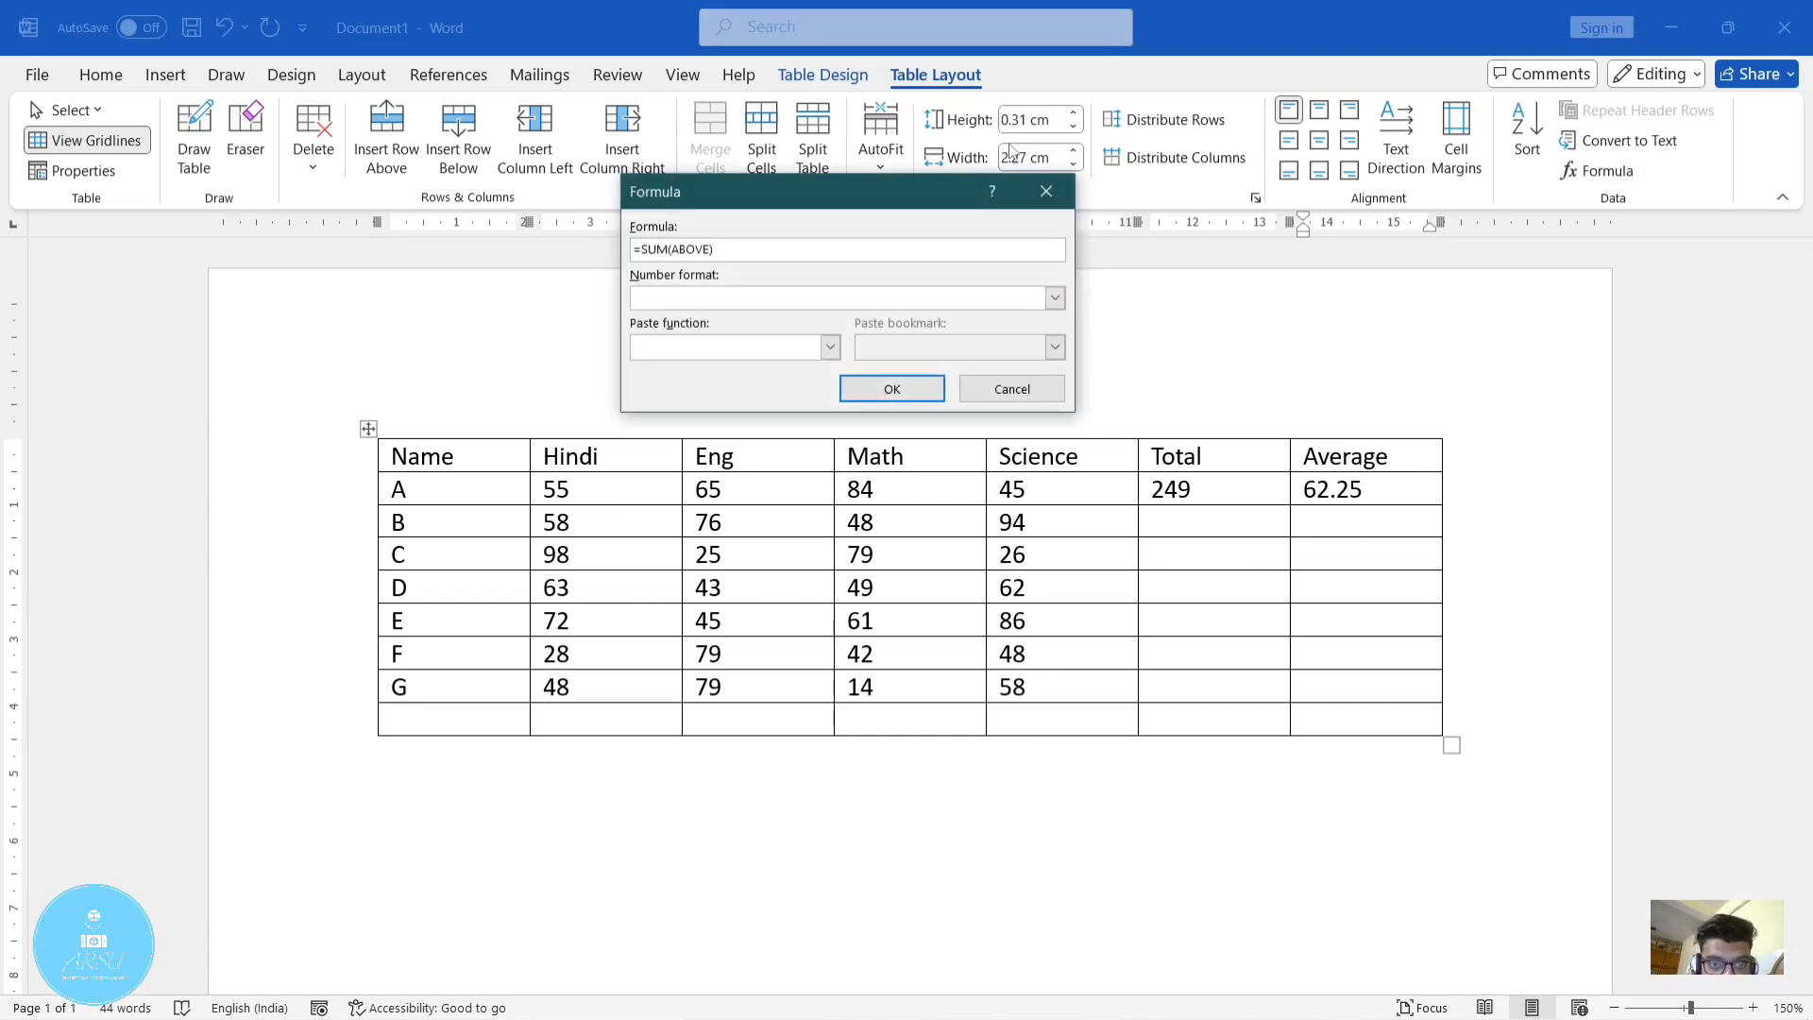
left_click_drag(739, 251, 631, 253)
key("BackSpace")
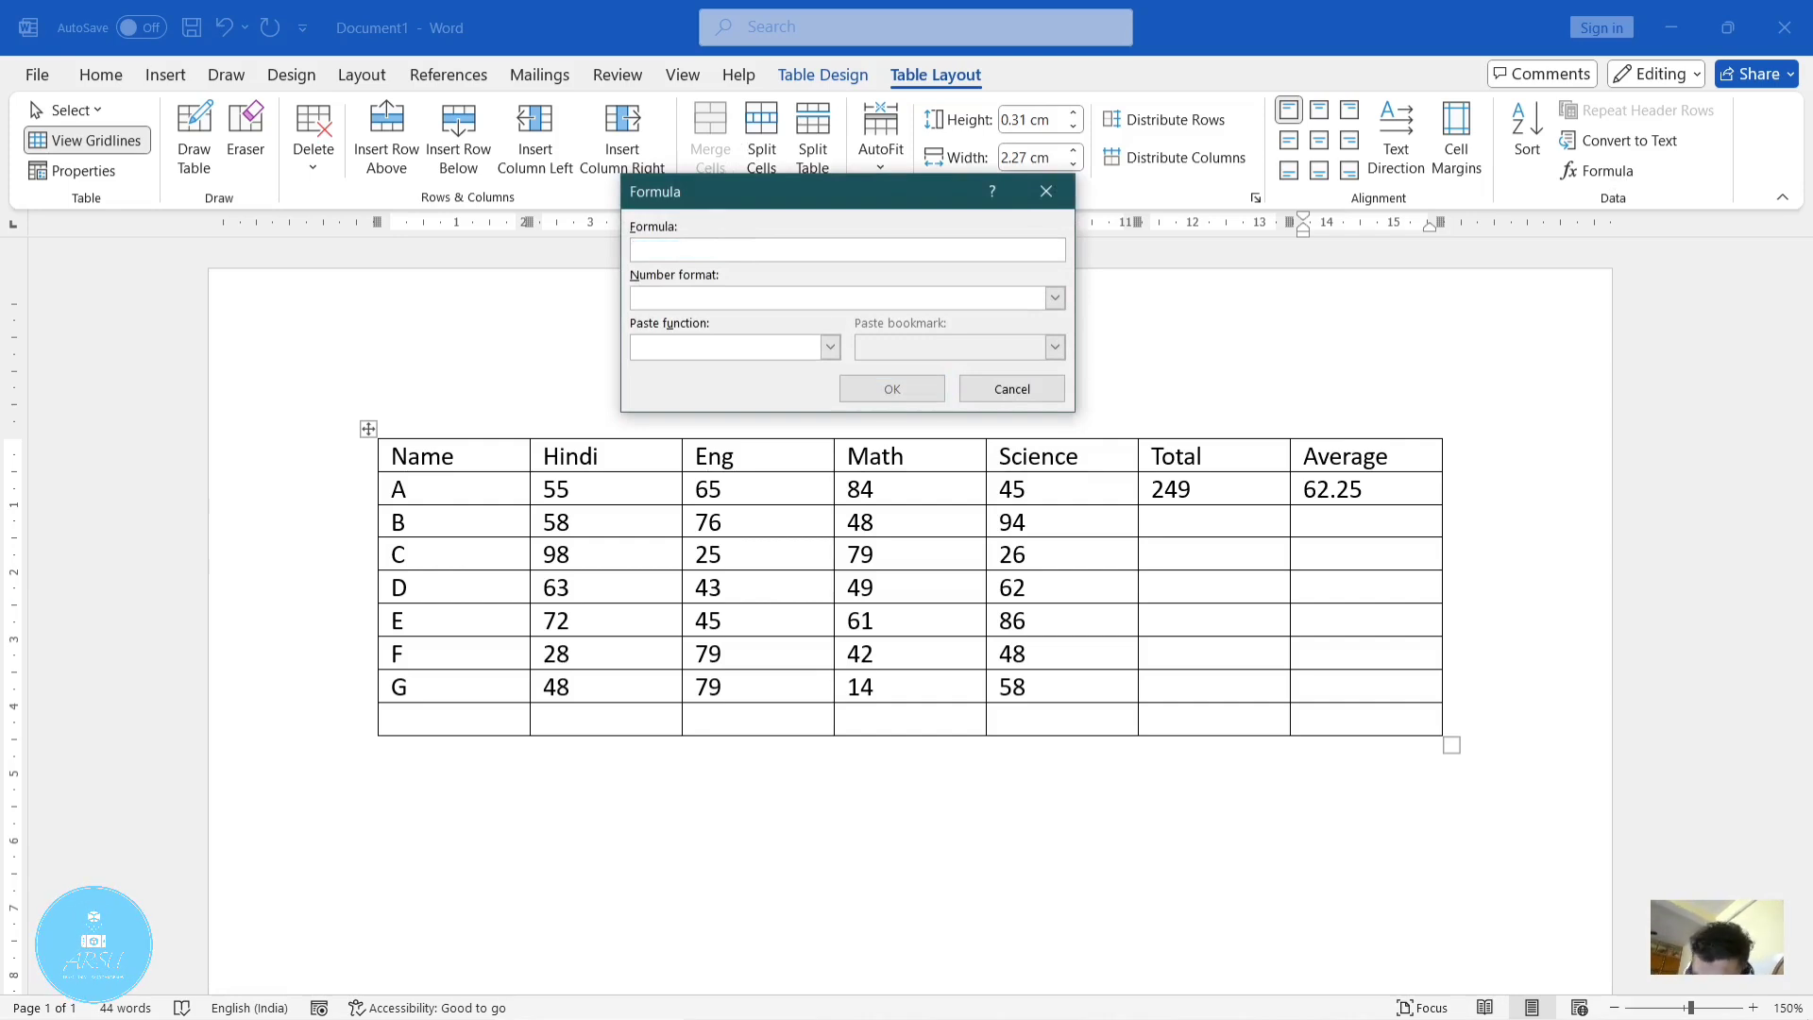
type("=")
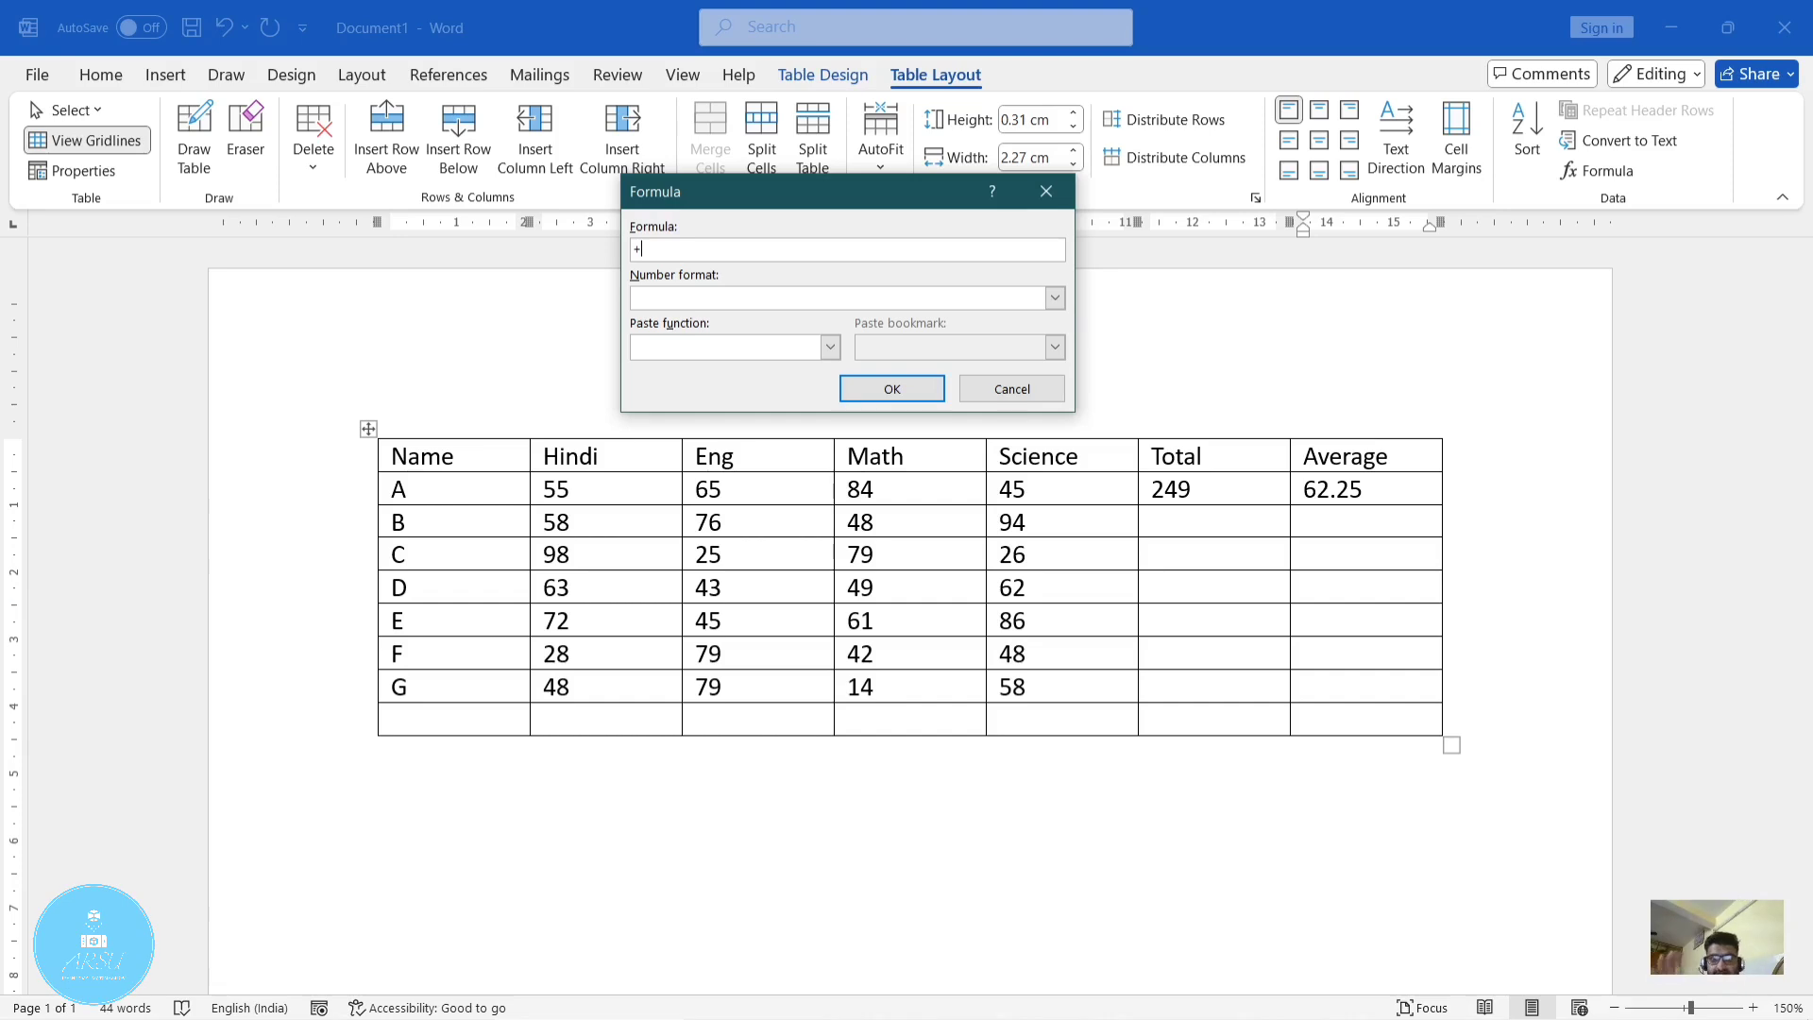
type("b2")
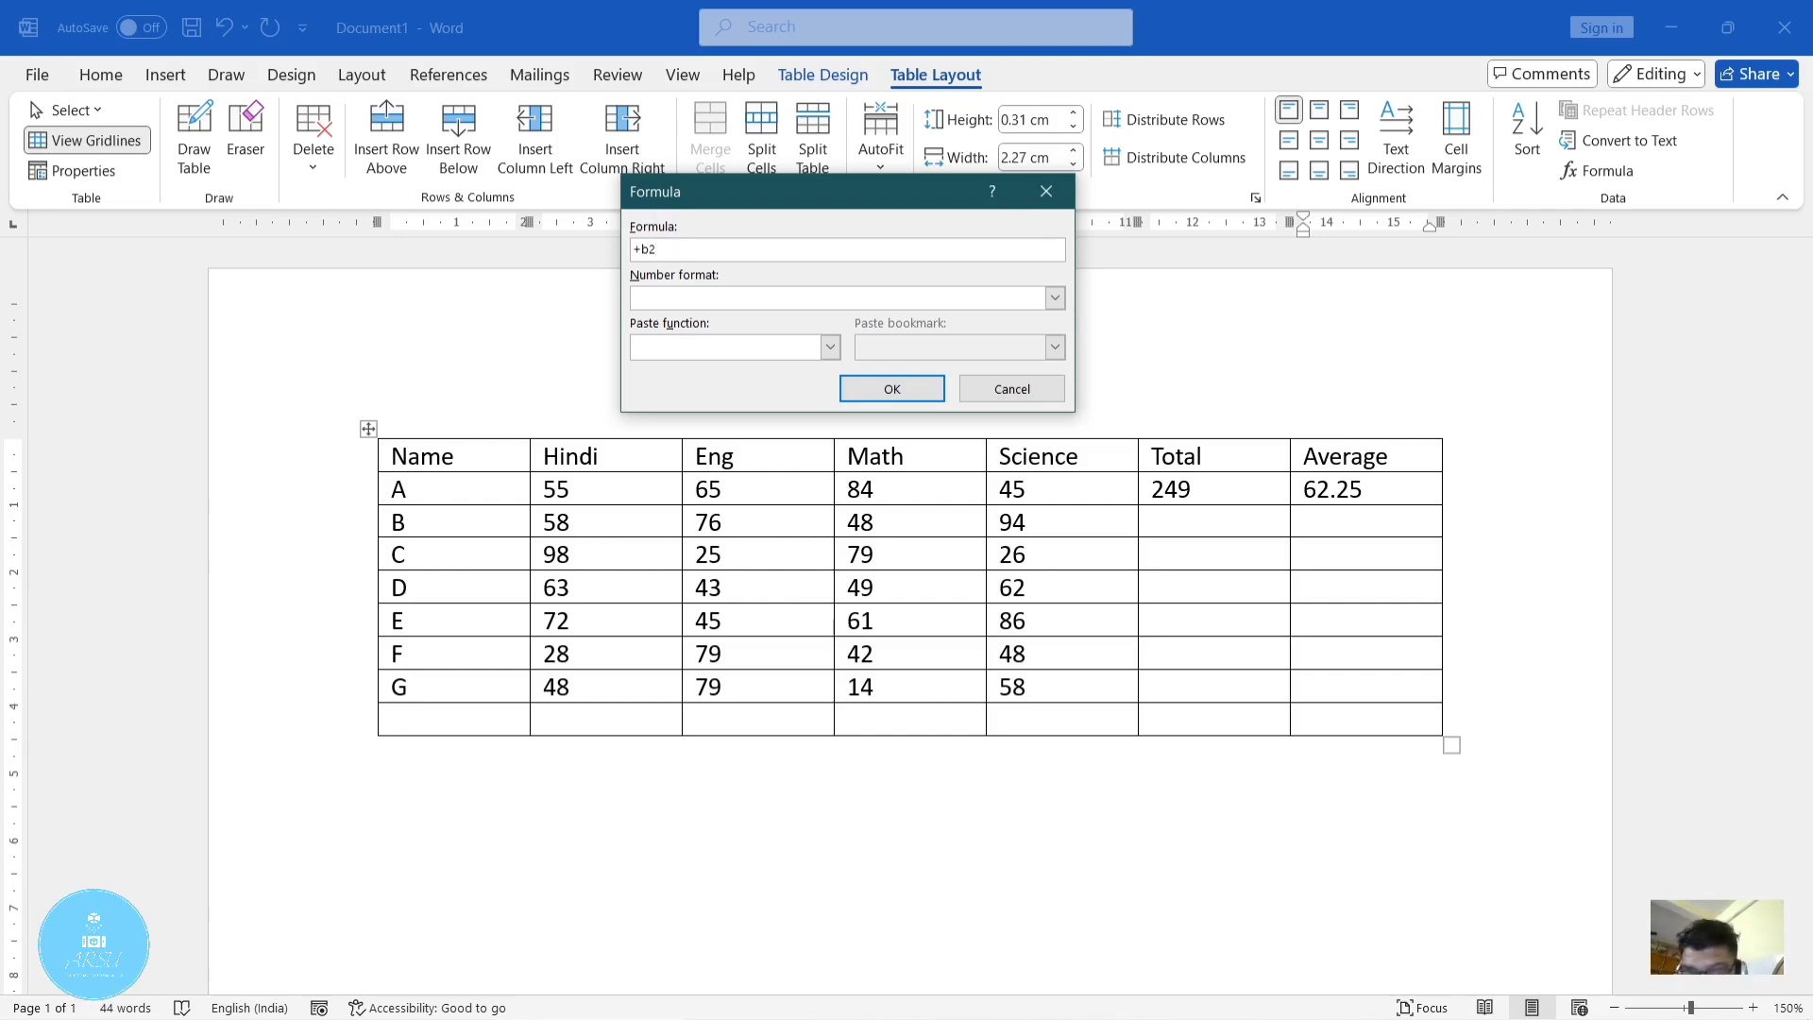
type("*")
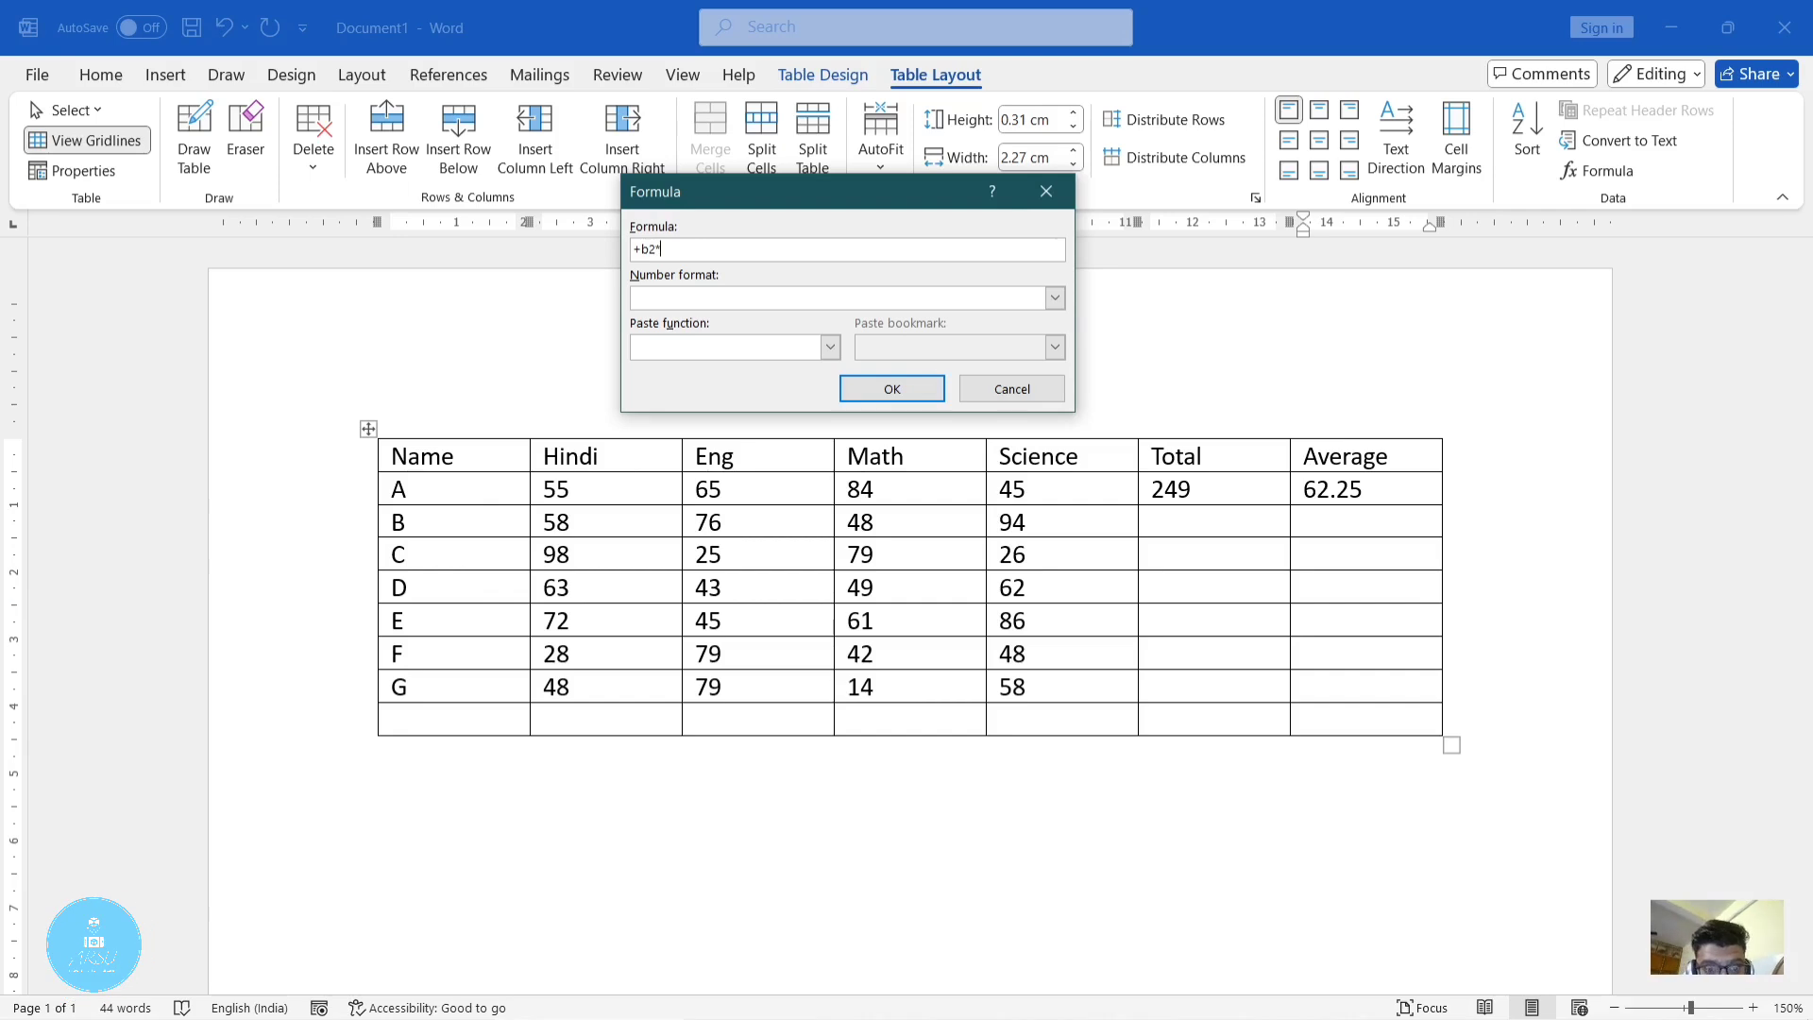
type("c2")
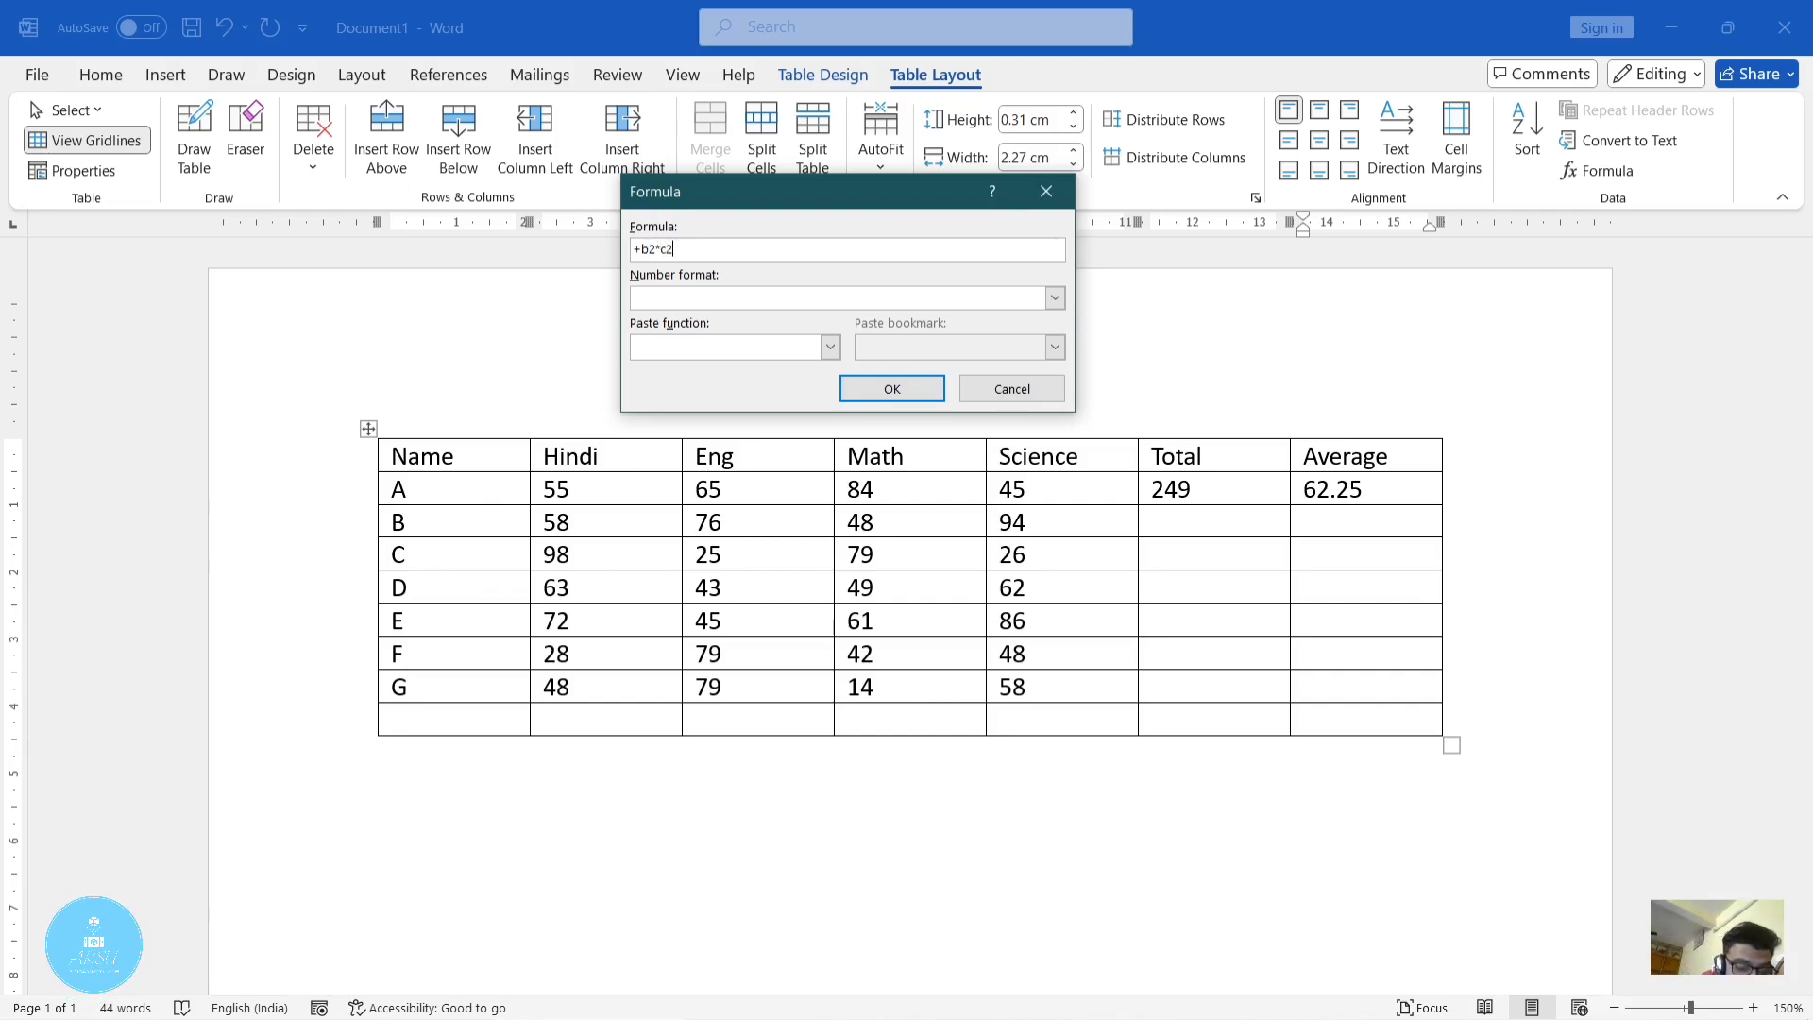
left_click(910, 382)
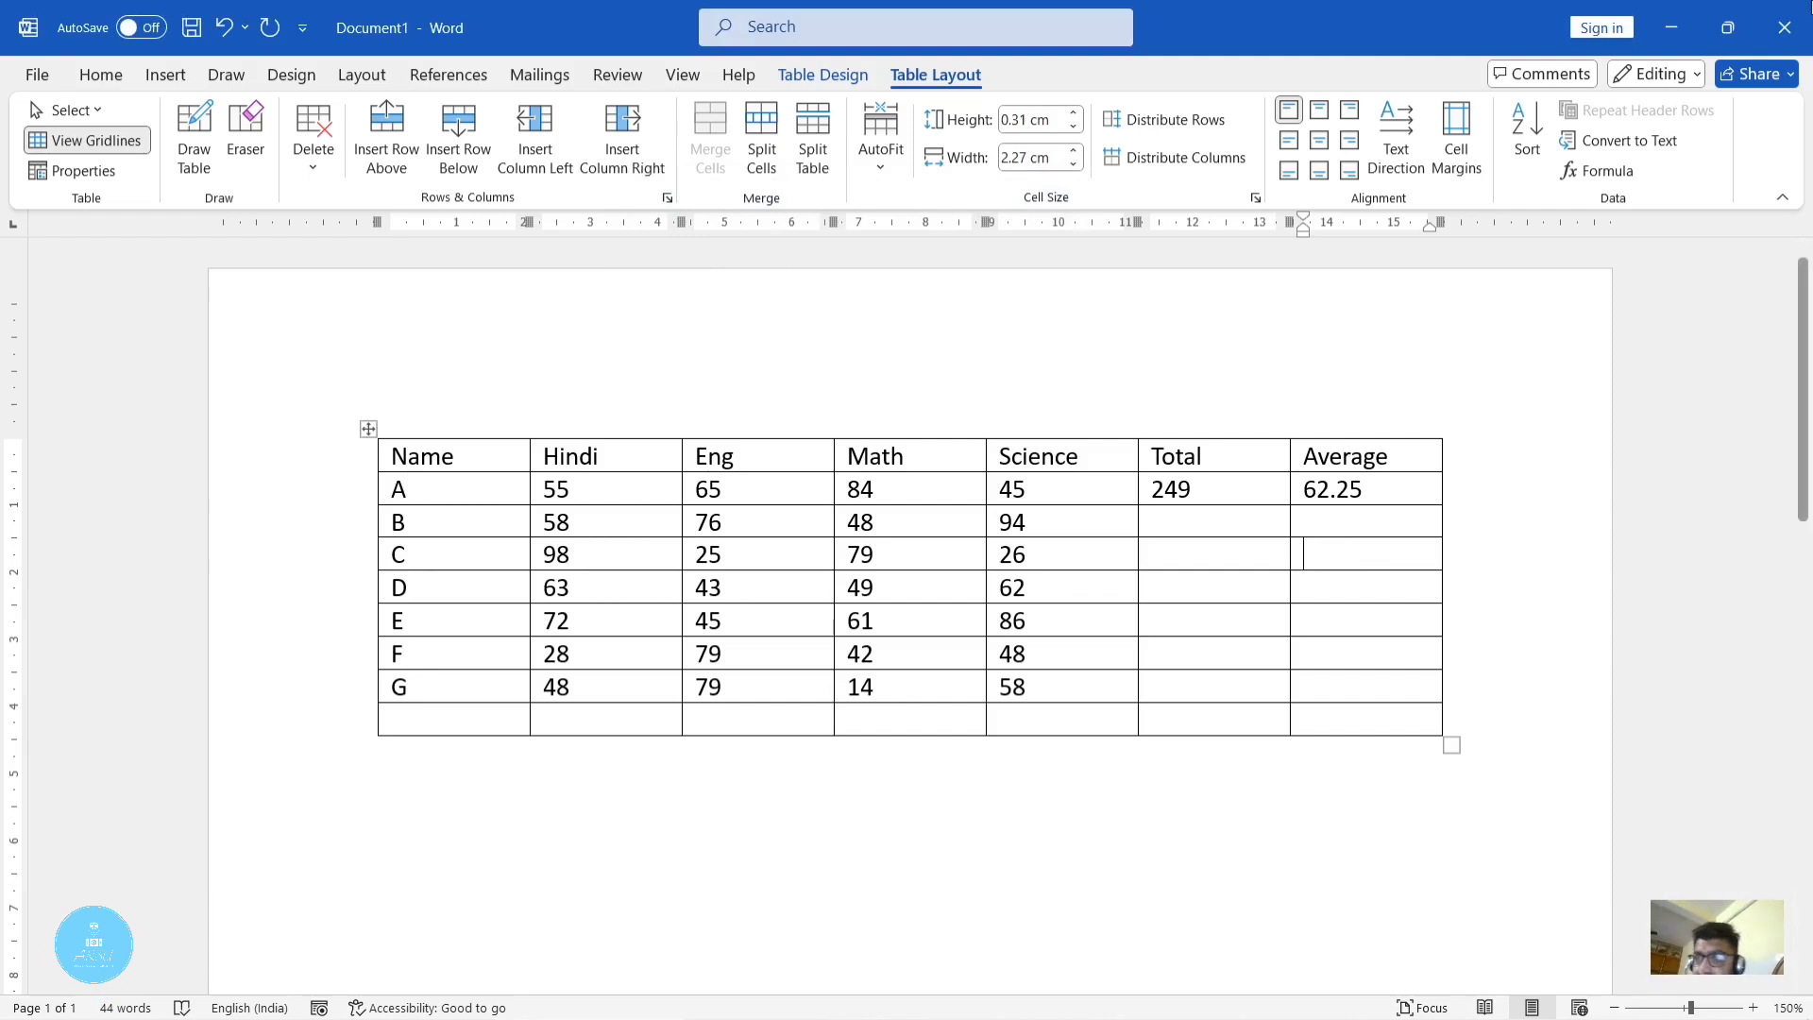
Replace the default formula with =product(b2:c2) and insert it in student C's Average cell
left_click(1595, 170)
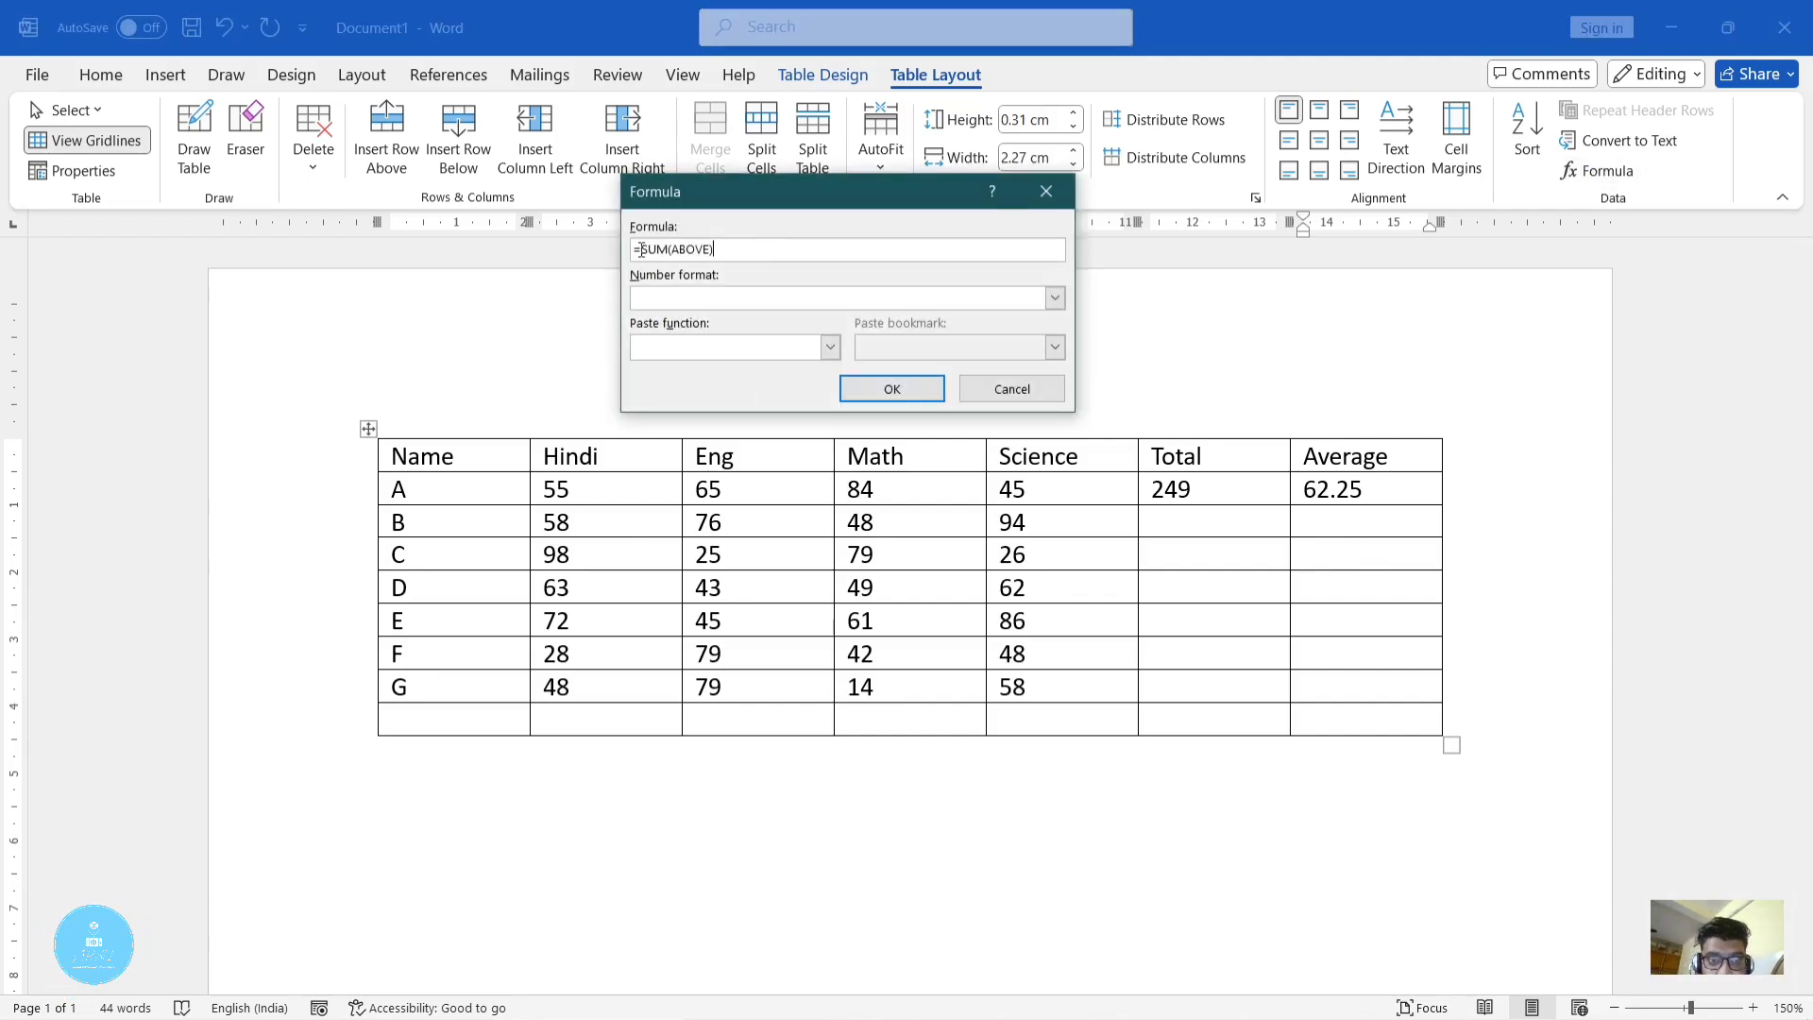
key("BackSpace")
key("BackSpace")
key("BackSpace")
key("BackSpace")
key("BackSpace")
key("BackSpace")
key("BackSpace")
key("BackSpace")
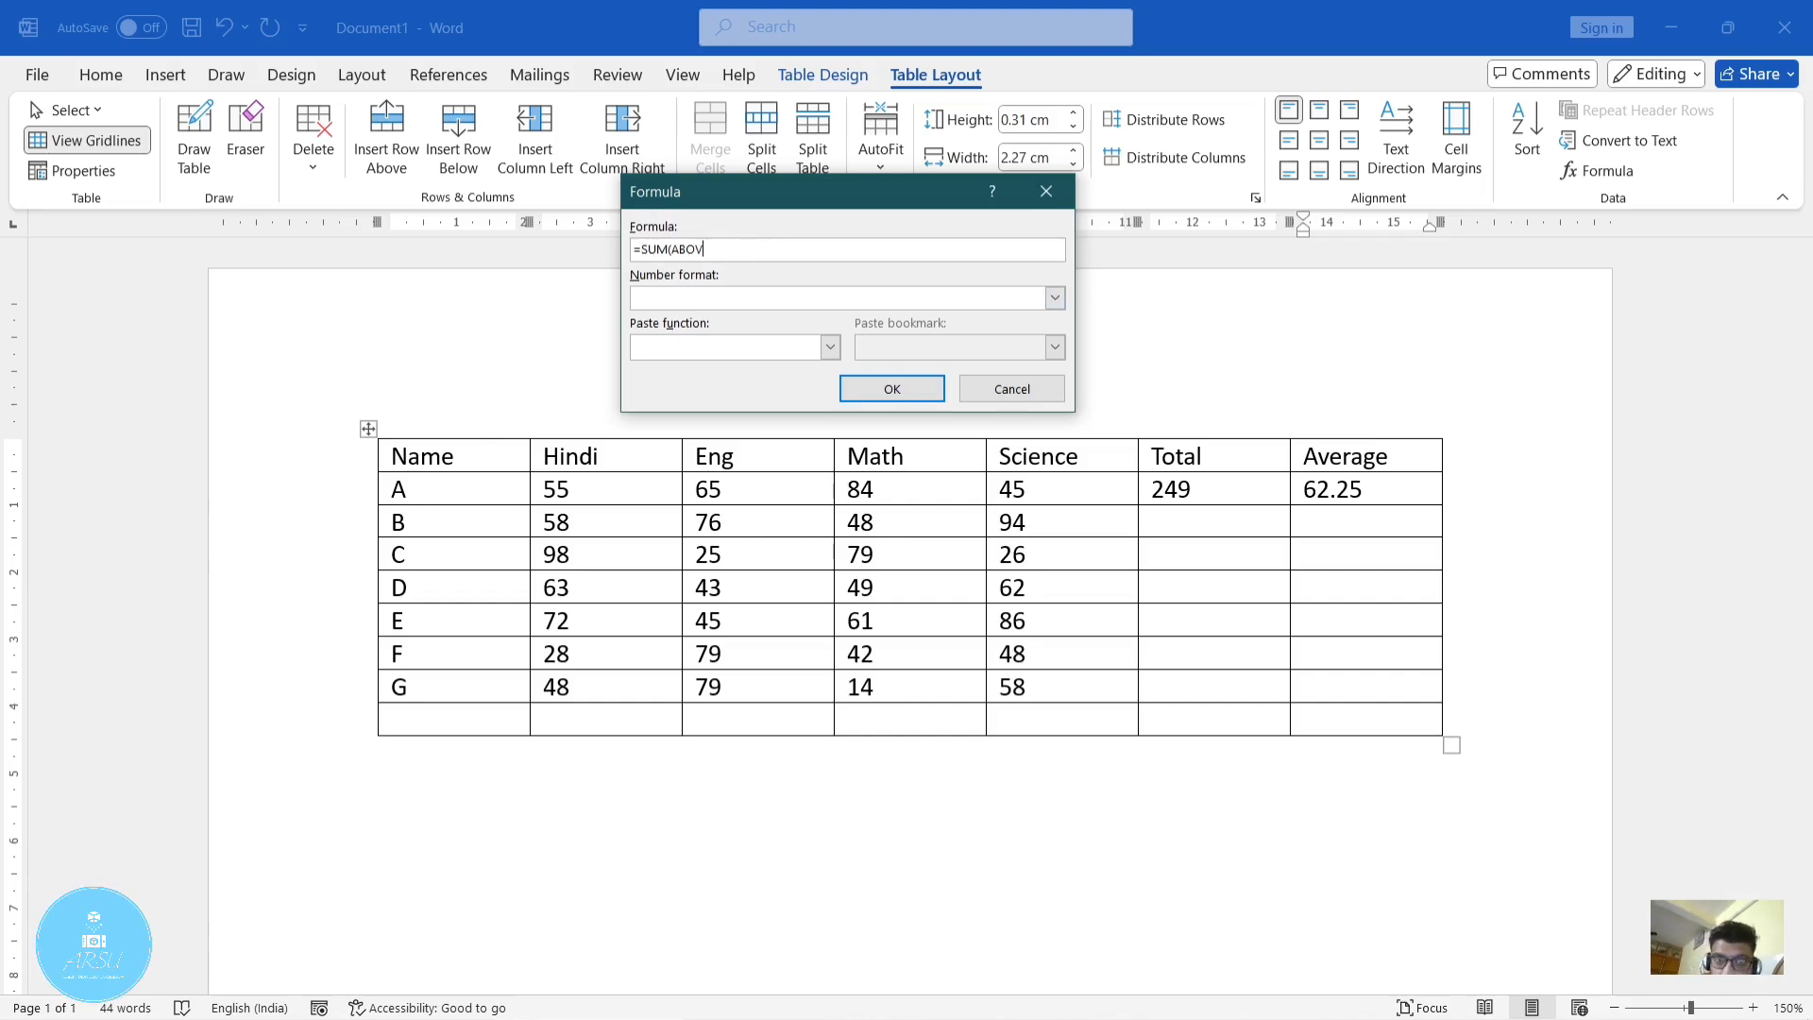
key("BackSpace")
key("BackSpace")
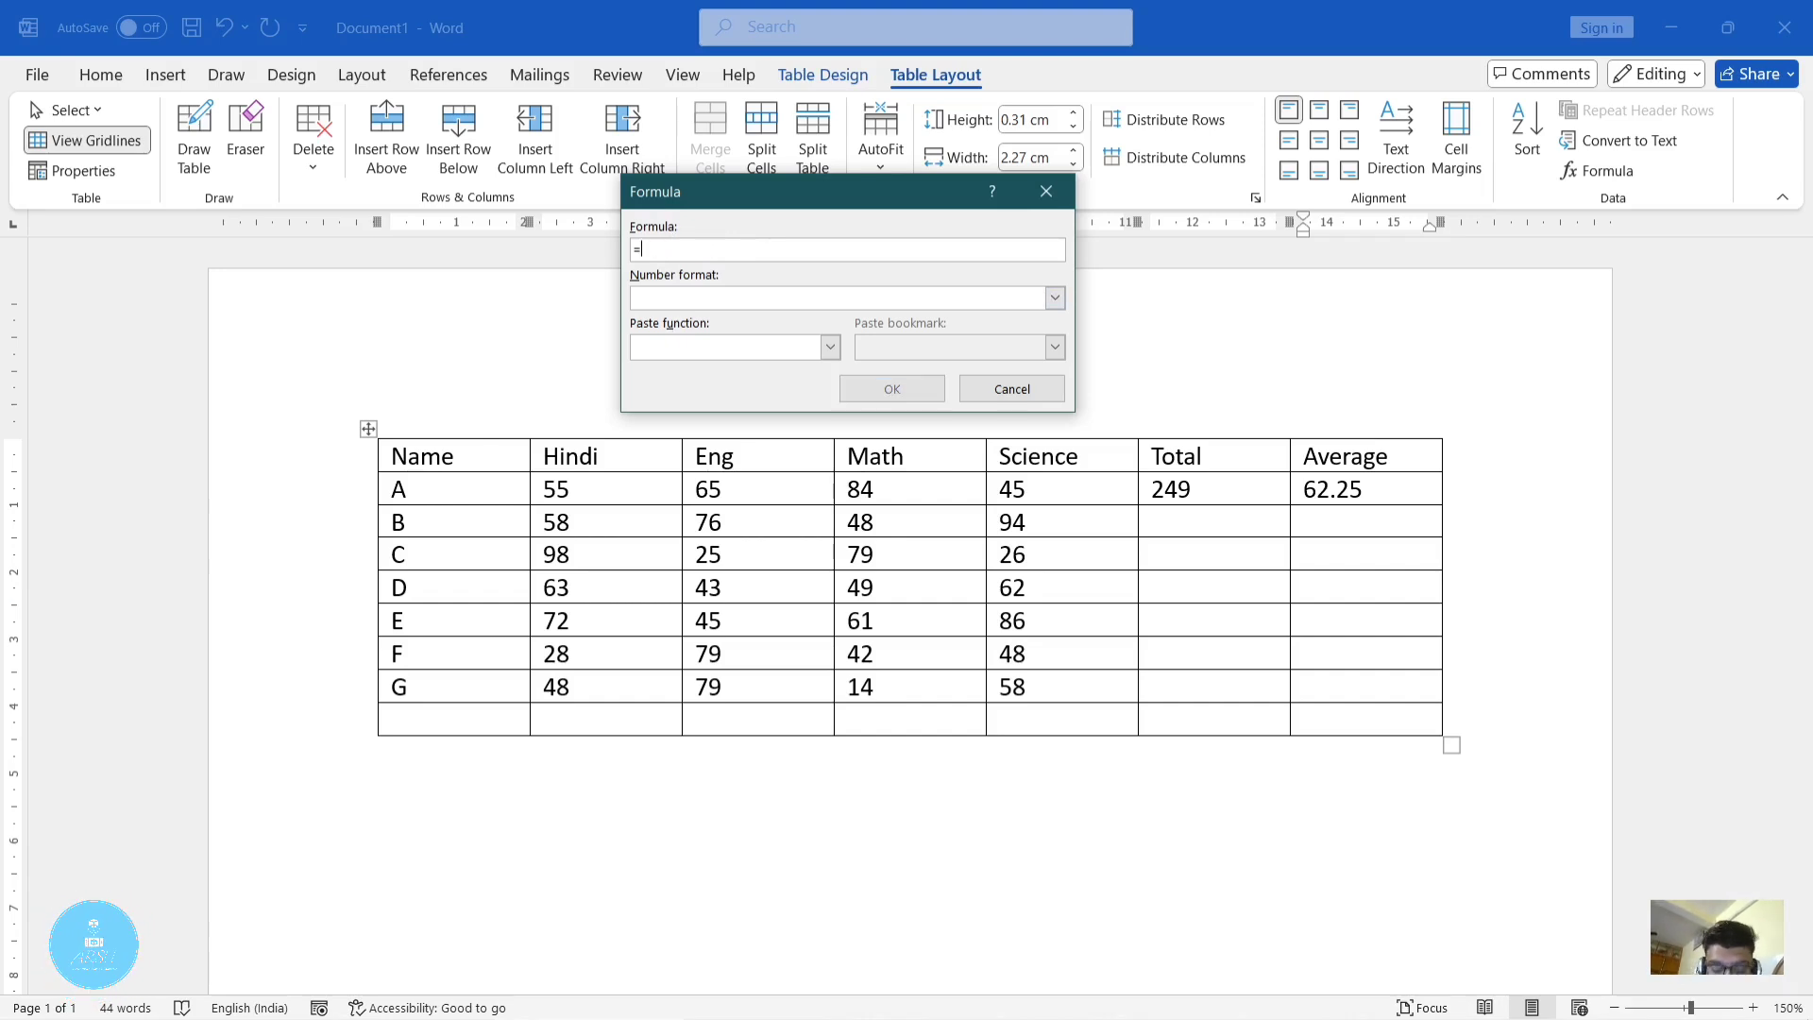
type("pro")
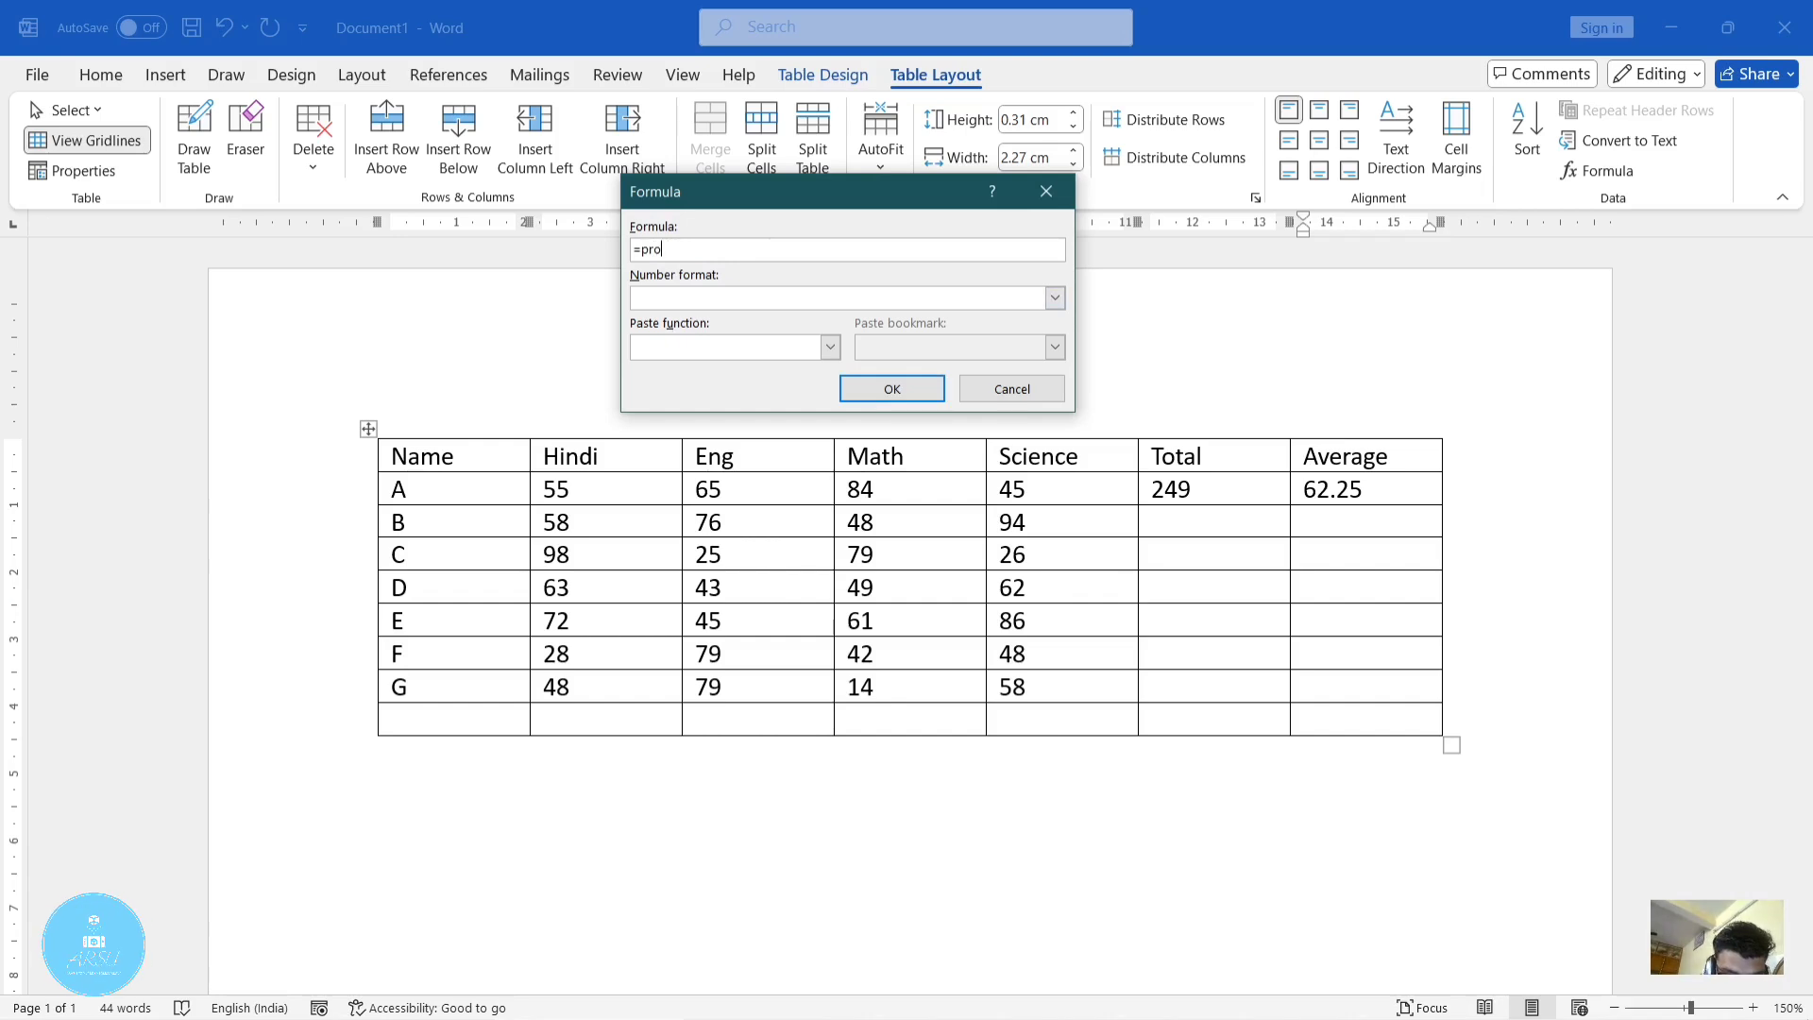
type("duct")
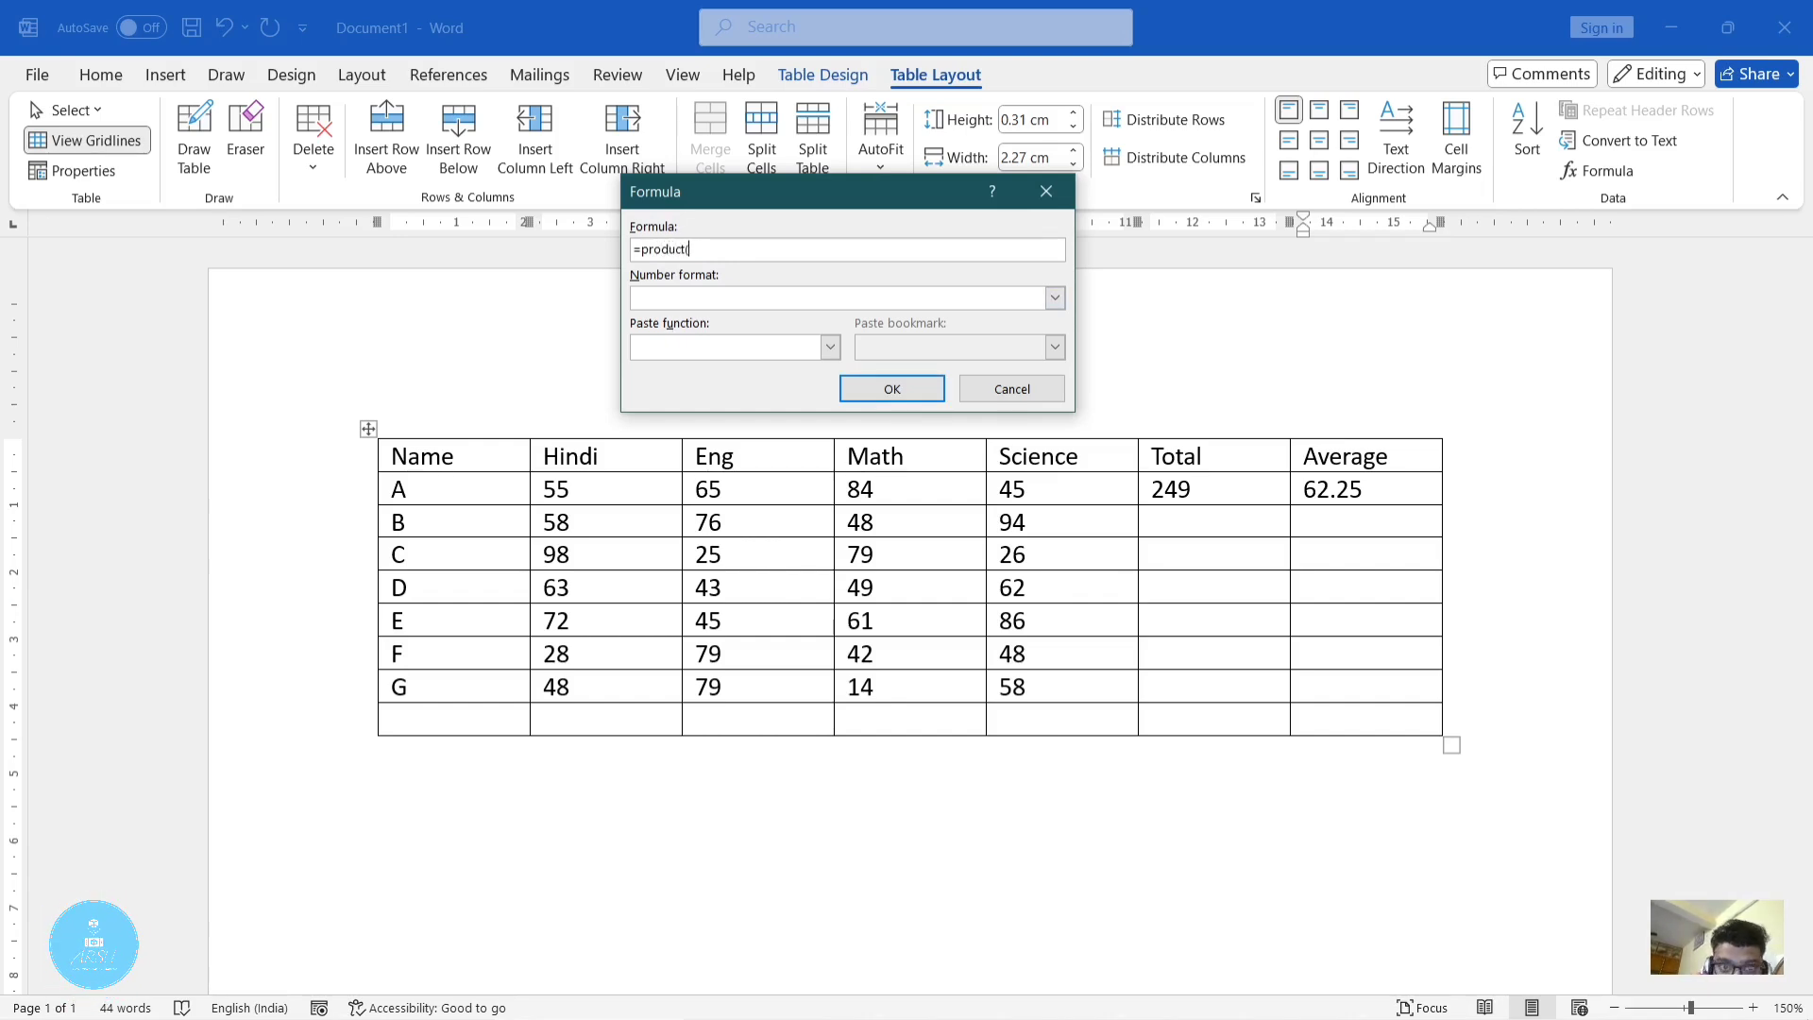
type("(b2")
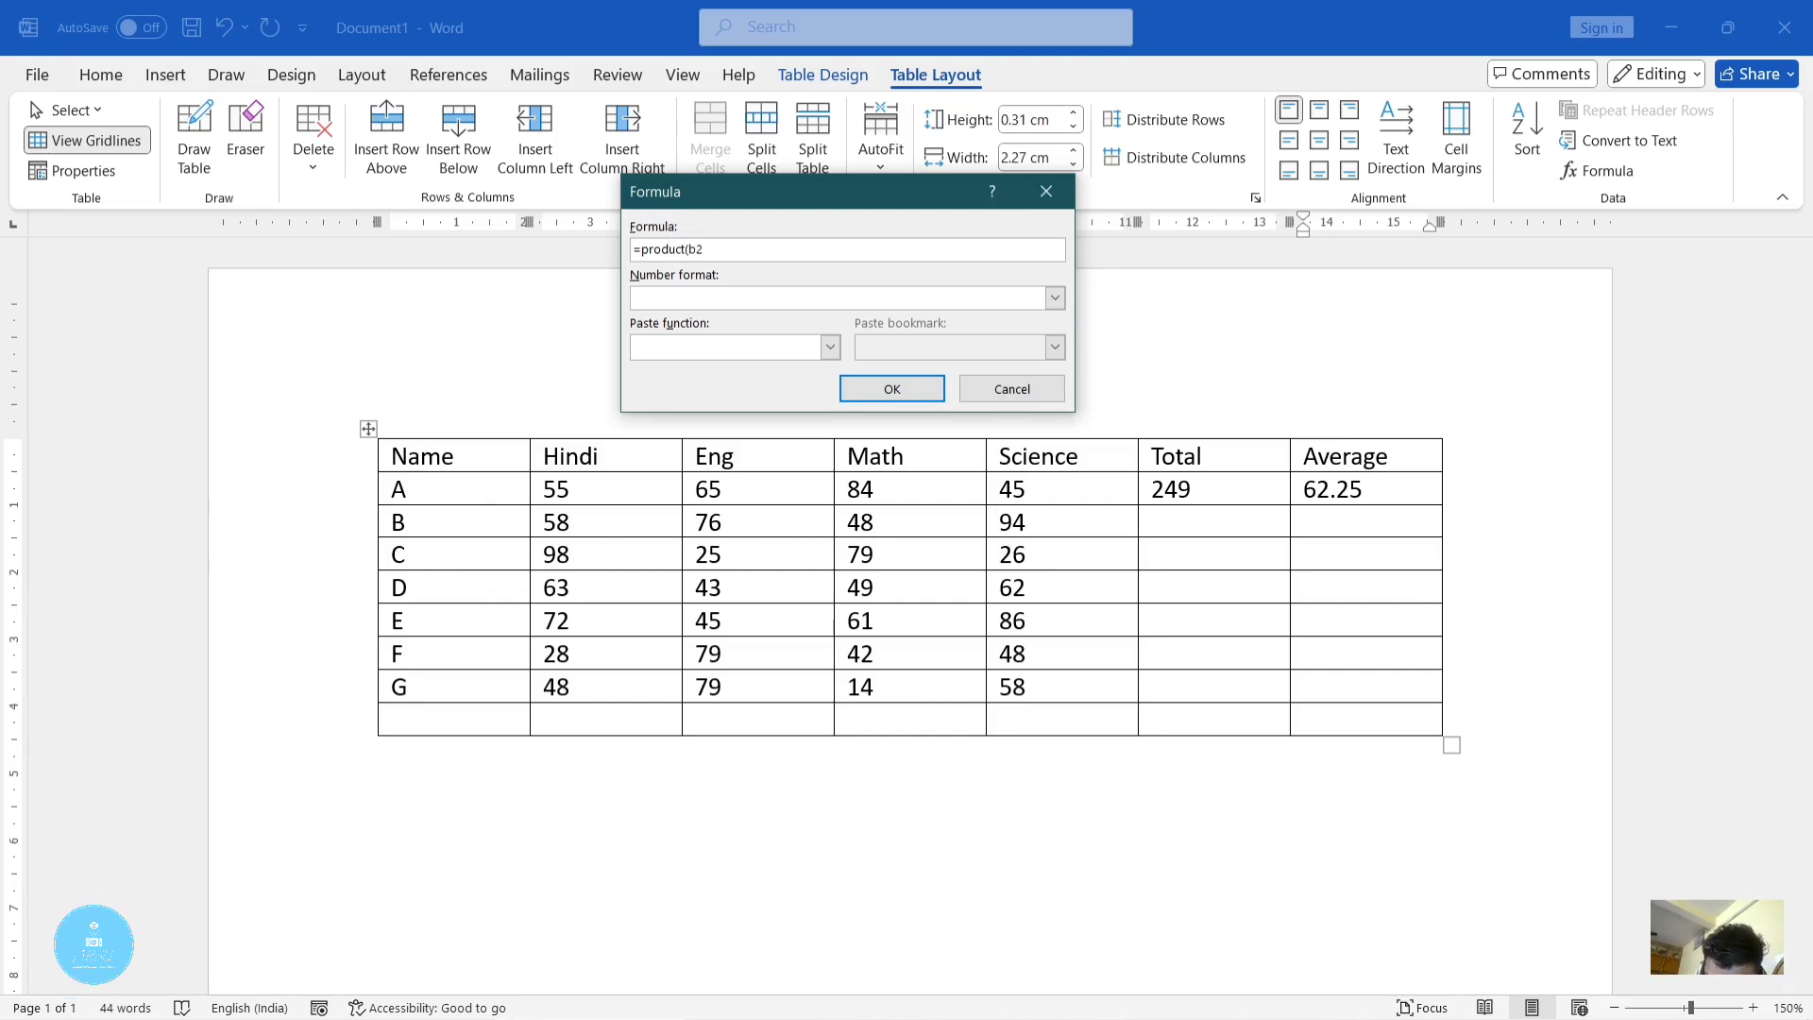
type(":c2")
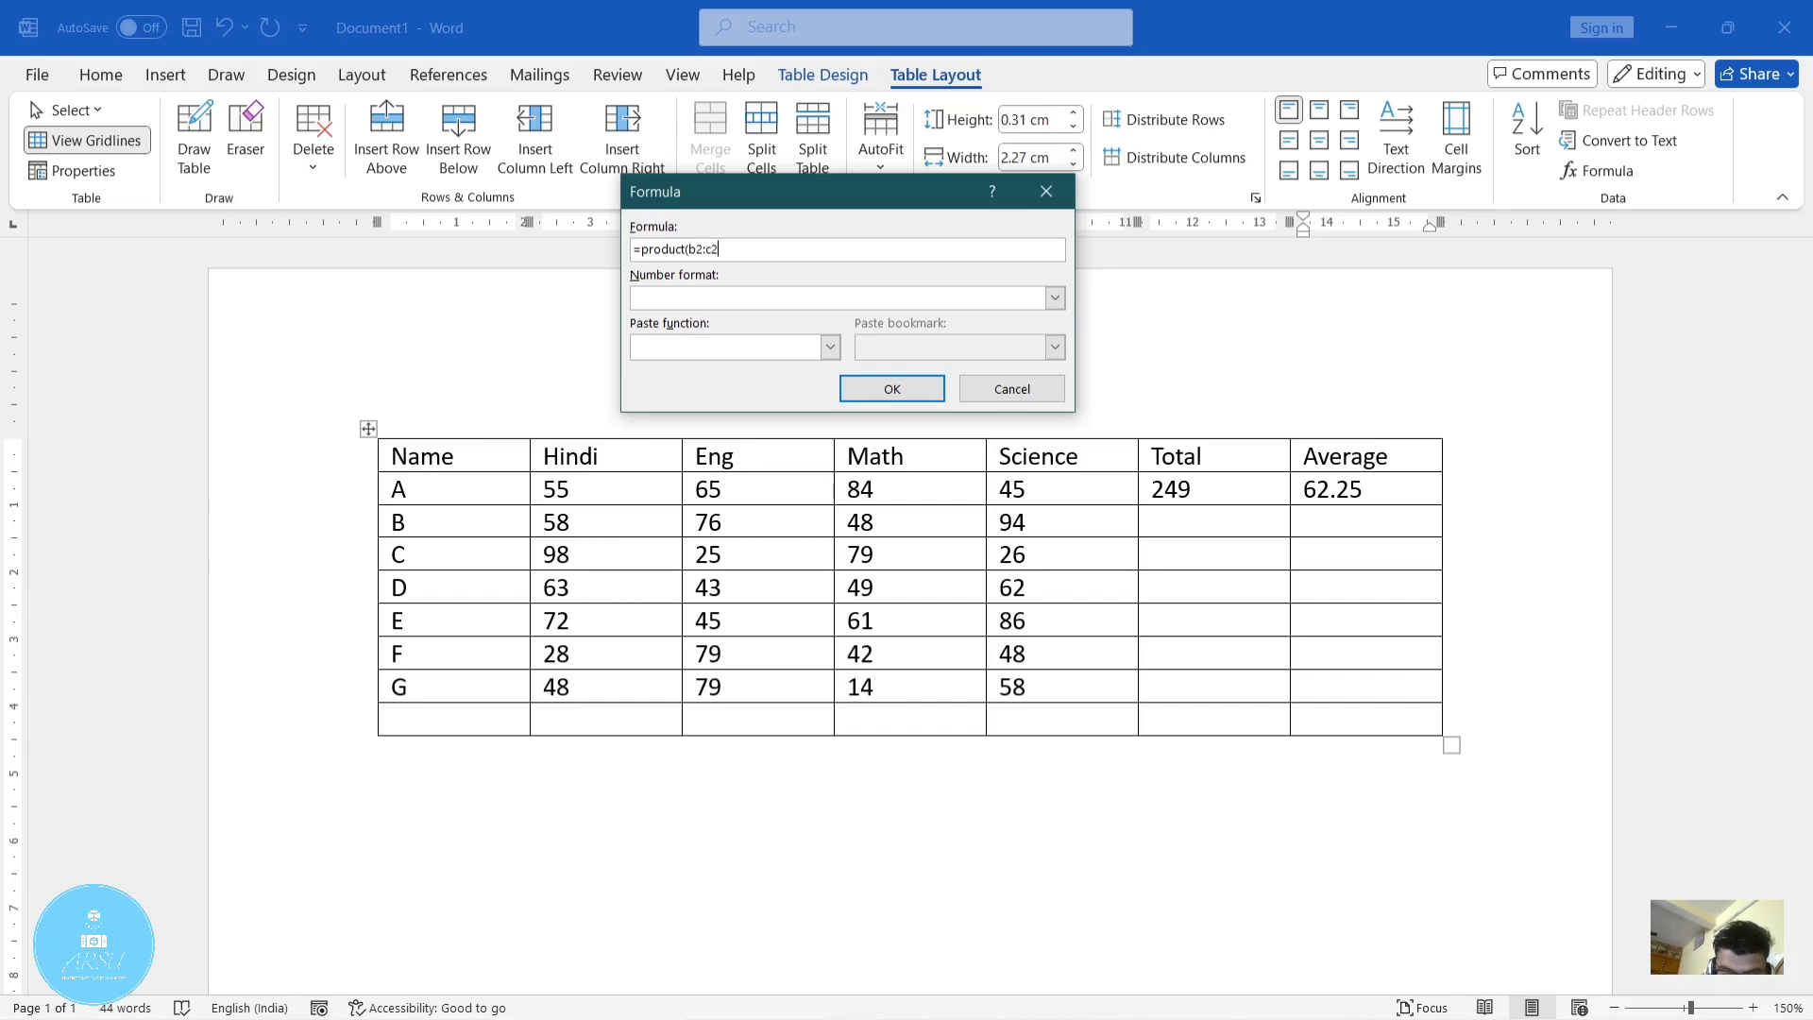
type(")")
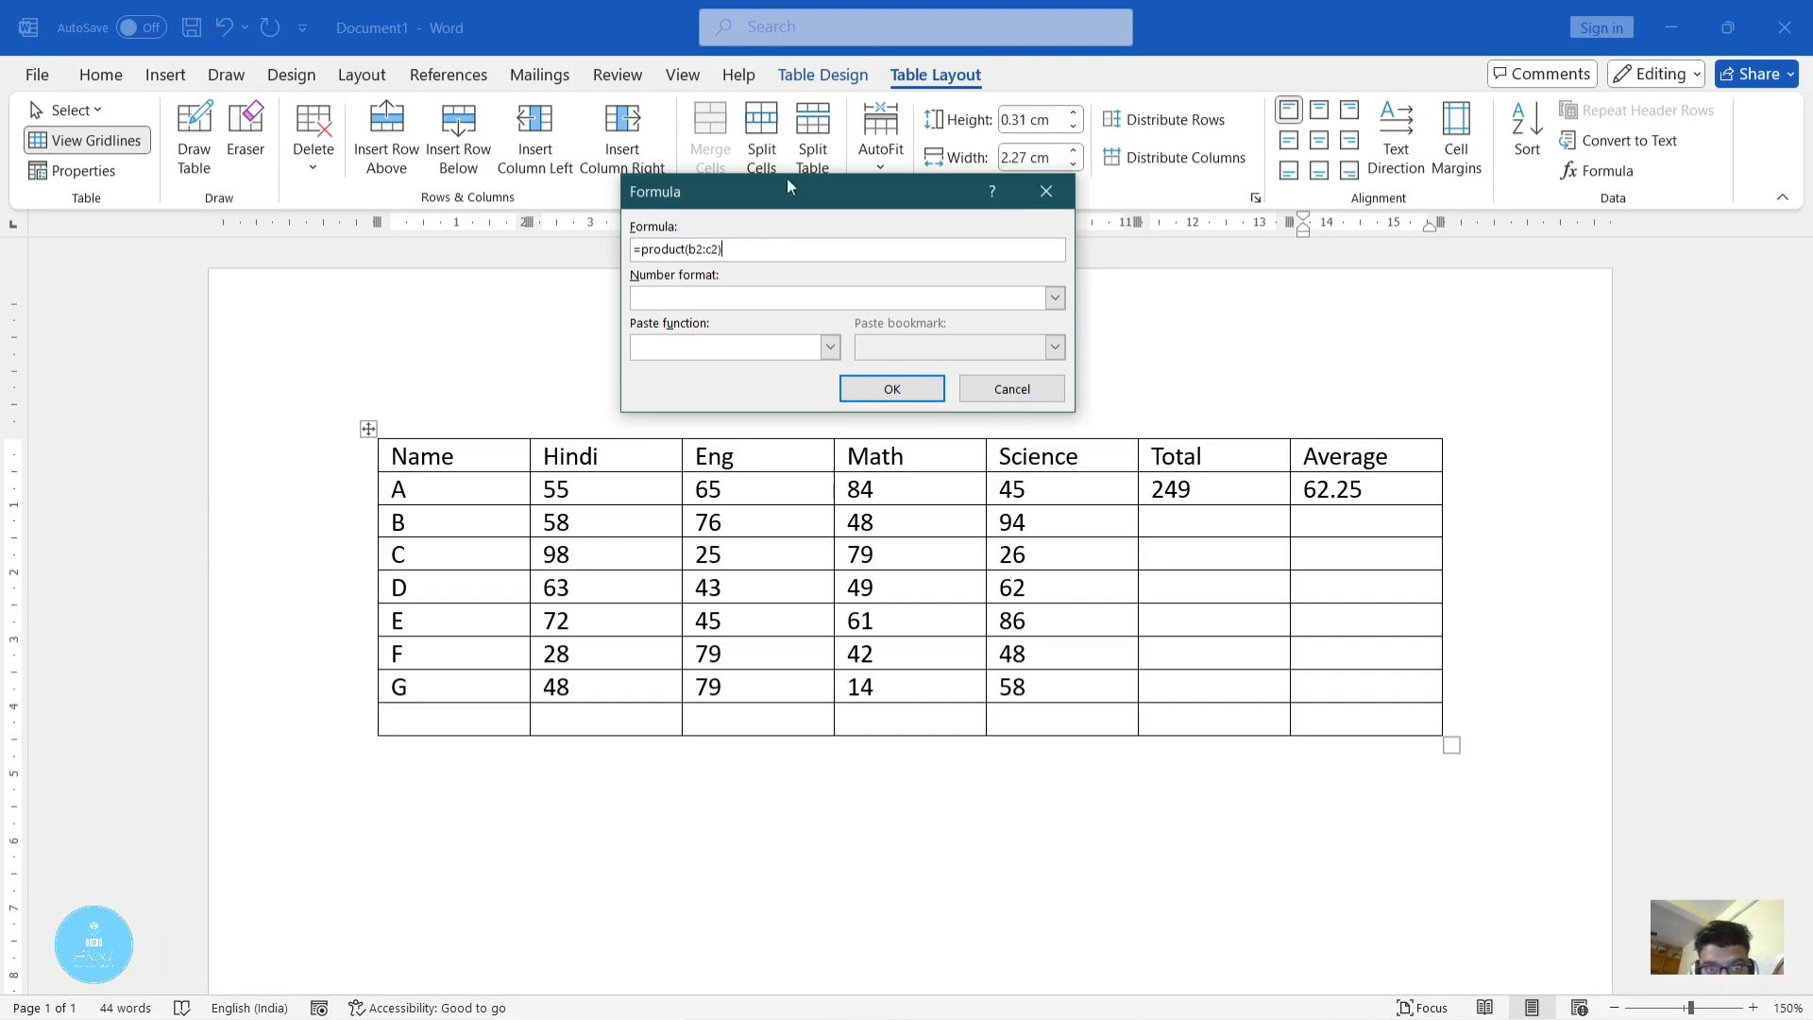
left_click(887, 389)
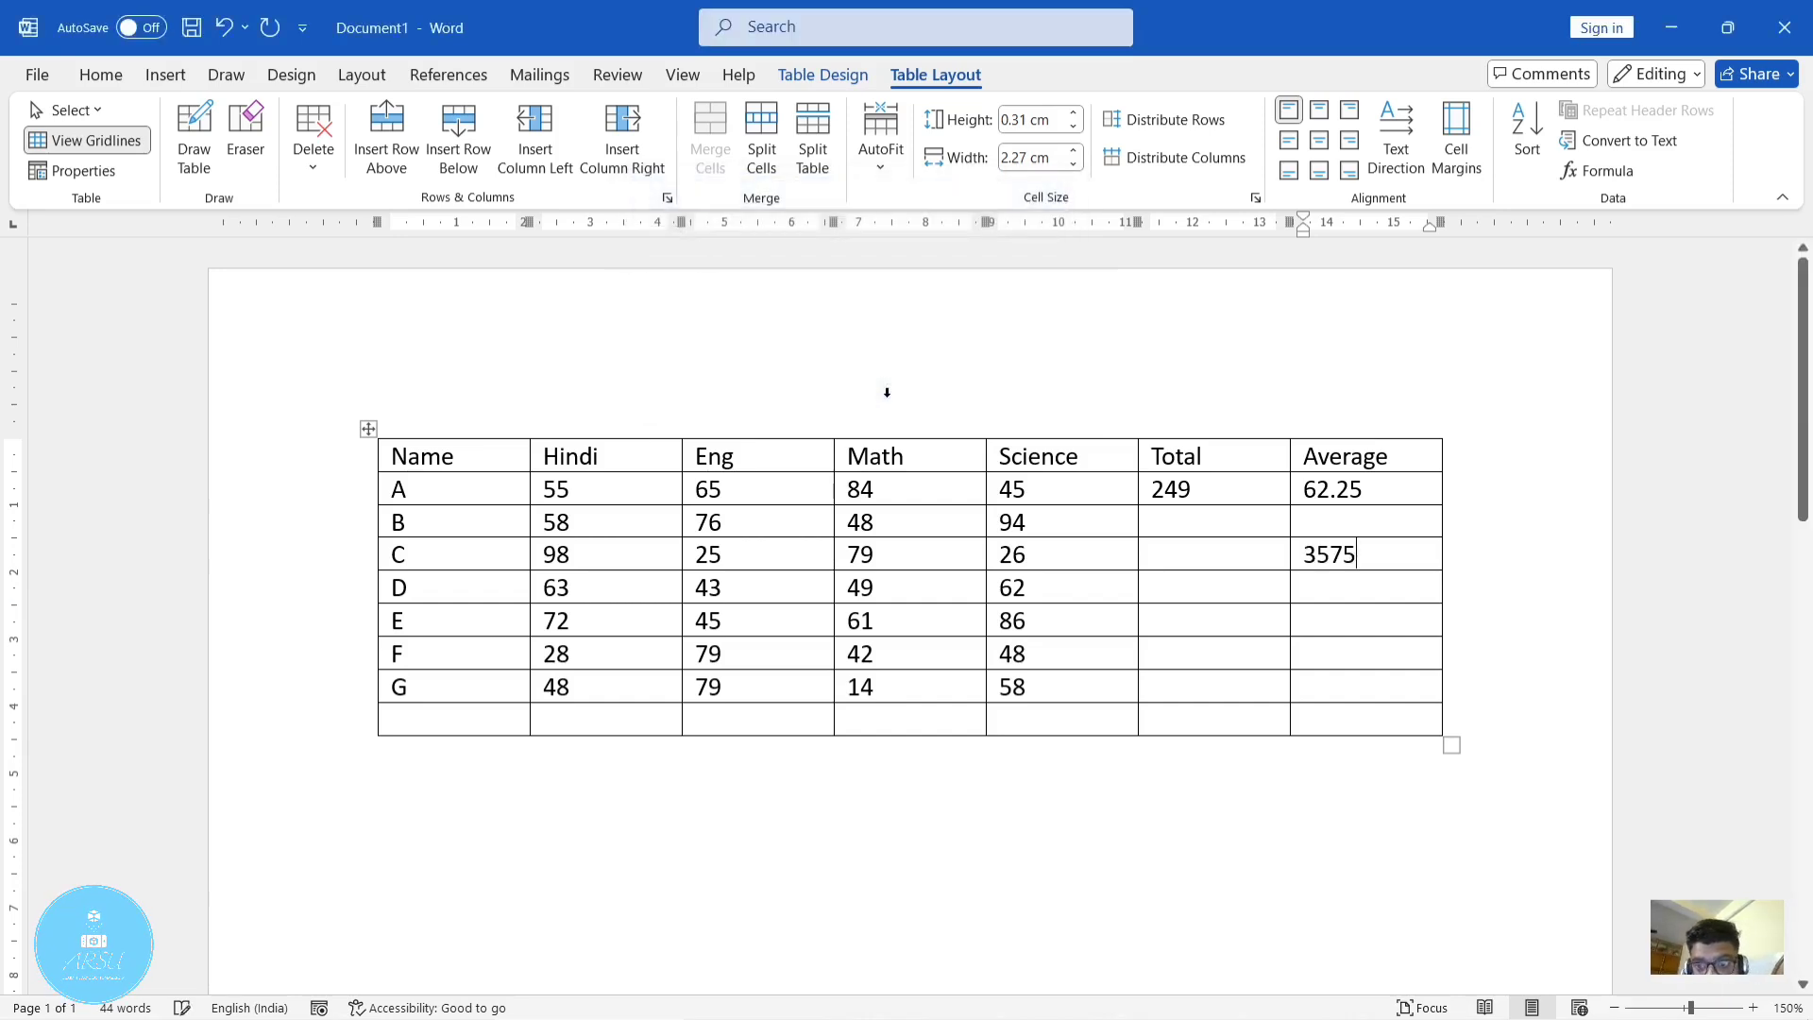
left_click_drag(1358, 555, 1303, 555)
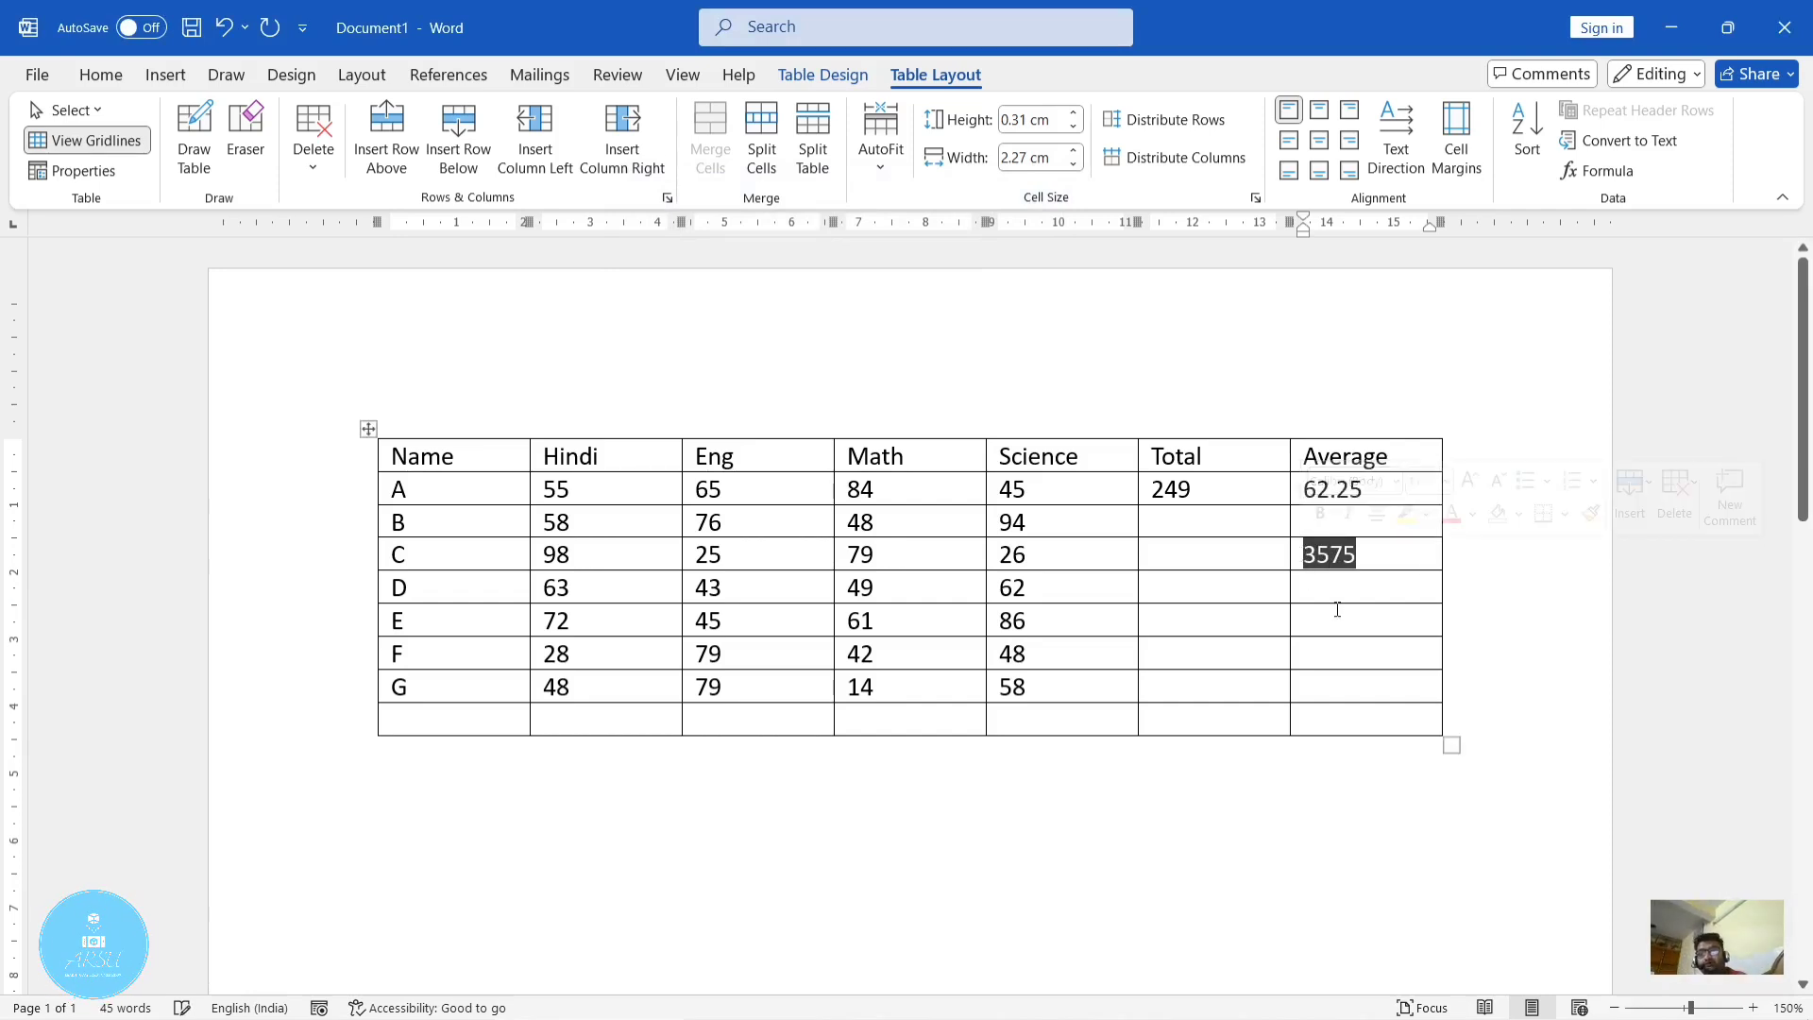
left_click(1334, 583)
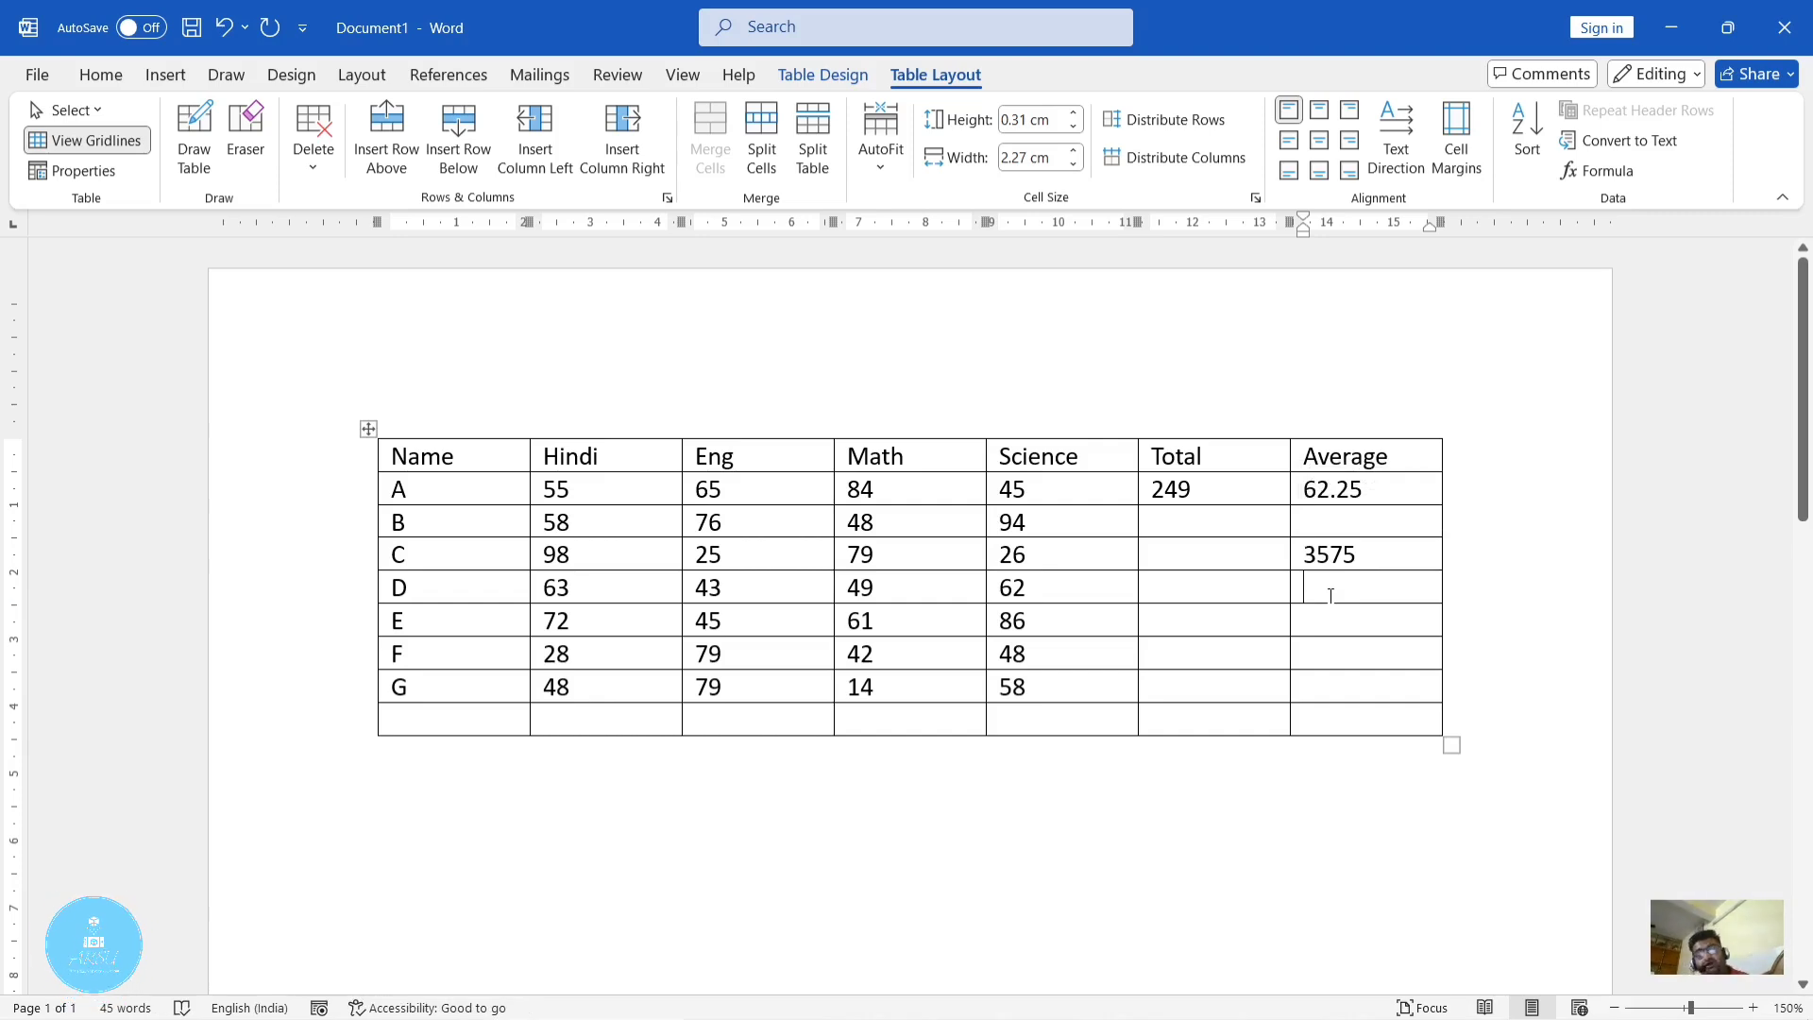
left_click_drag(1360, 557, 1304, 557)
left_click(1336, 606)
left_click(1355, 591)
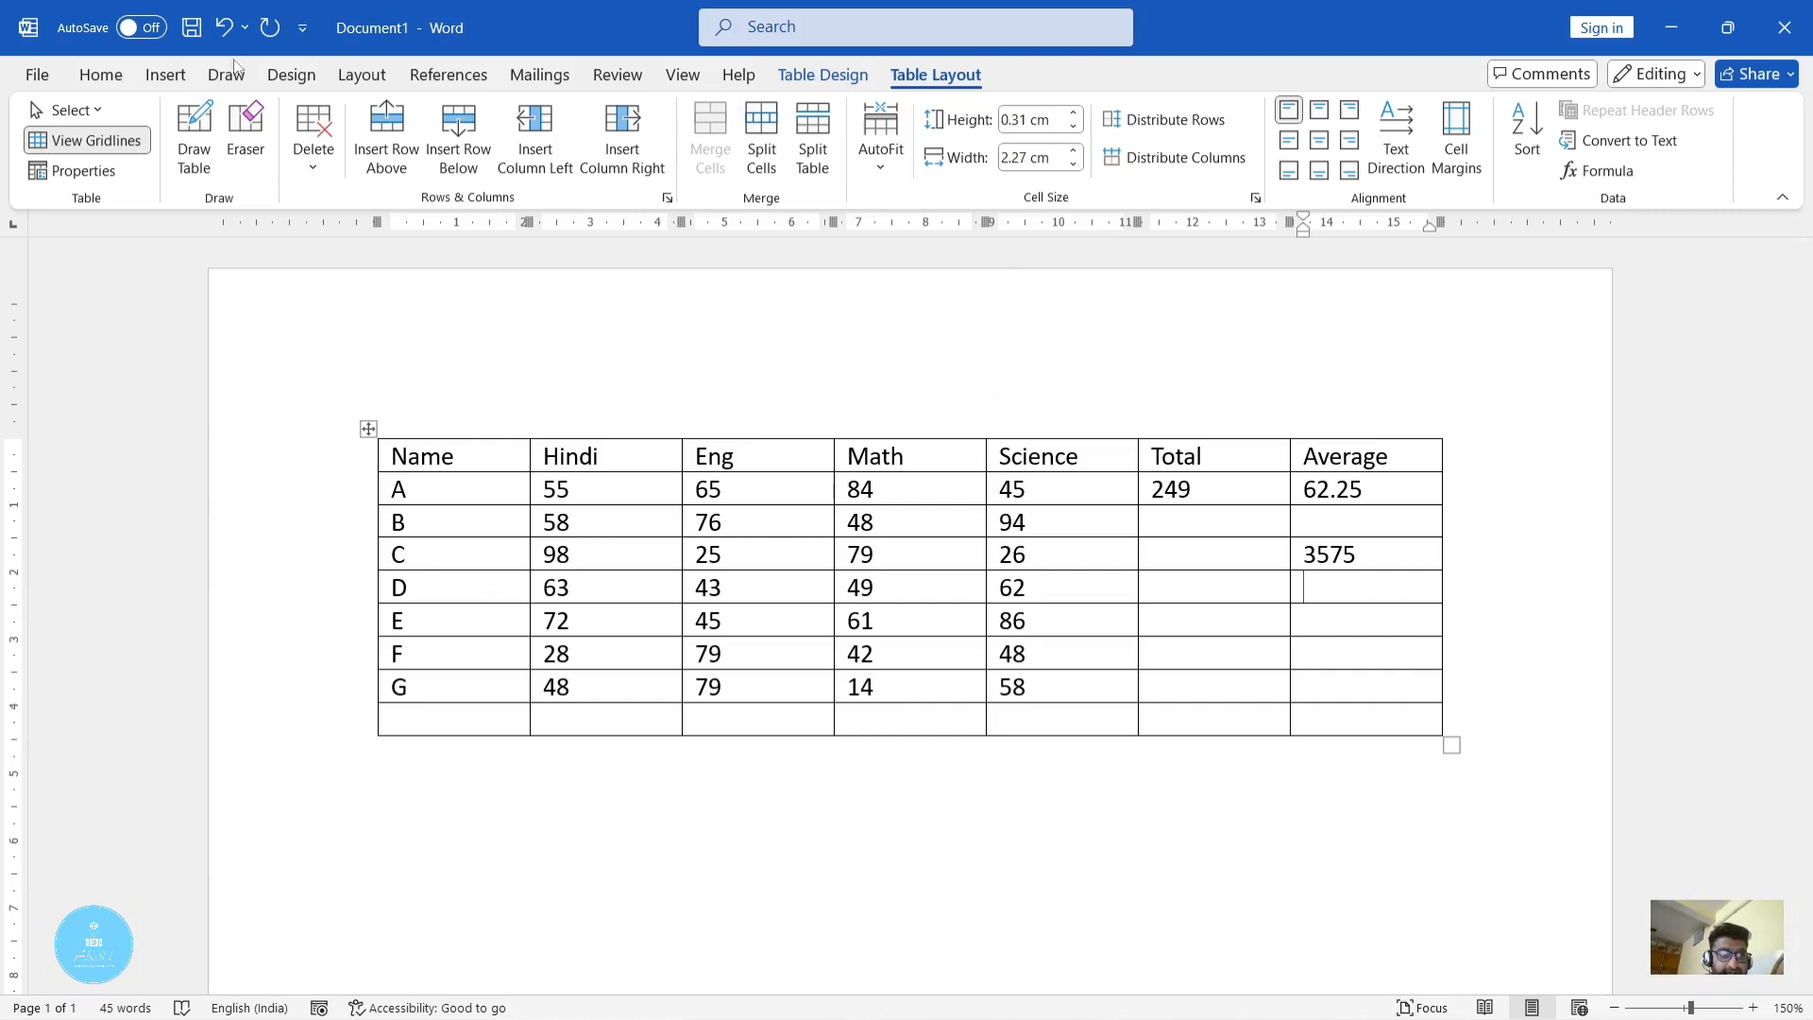
Minimize the document window to show the desktop
left_click(167, 76)
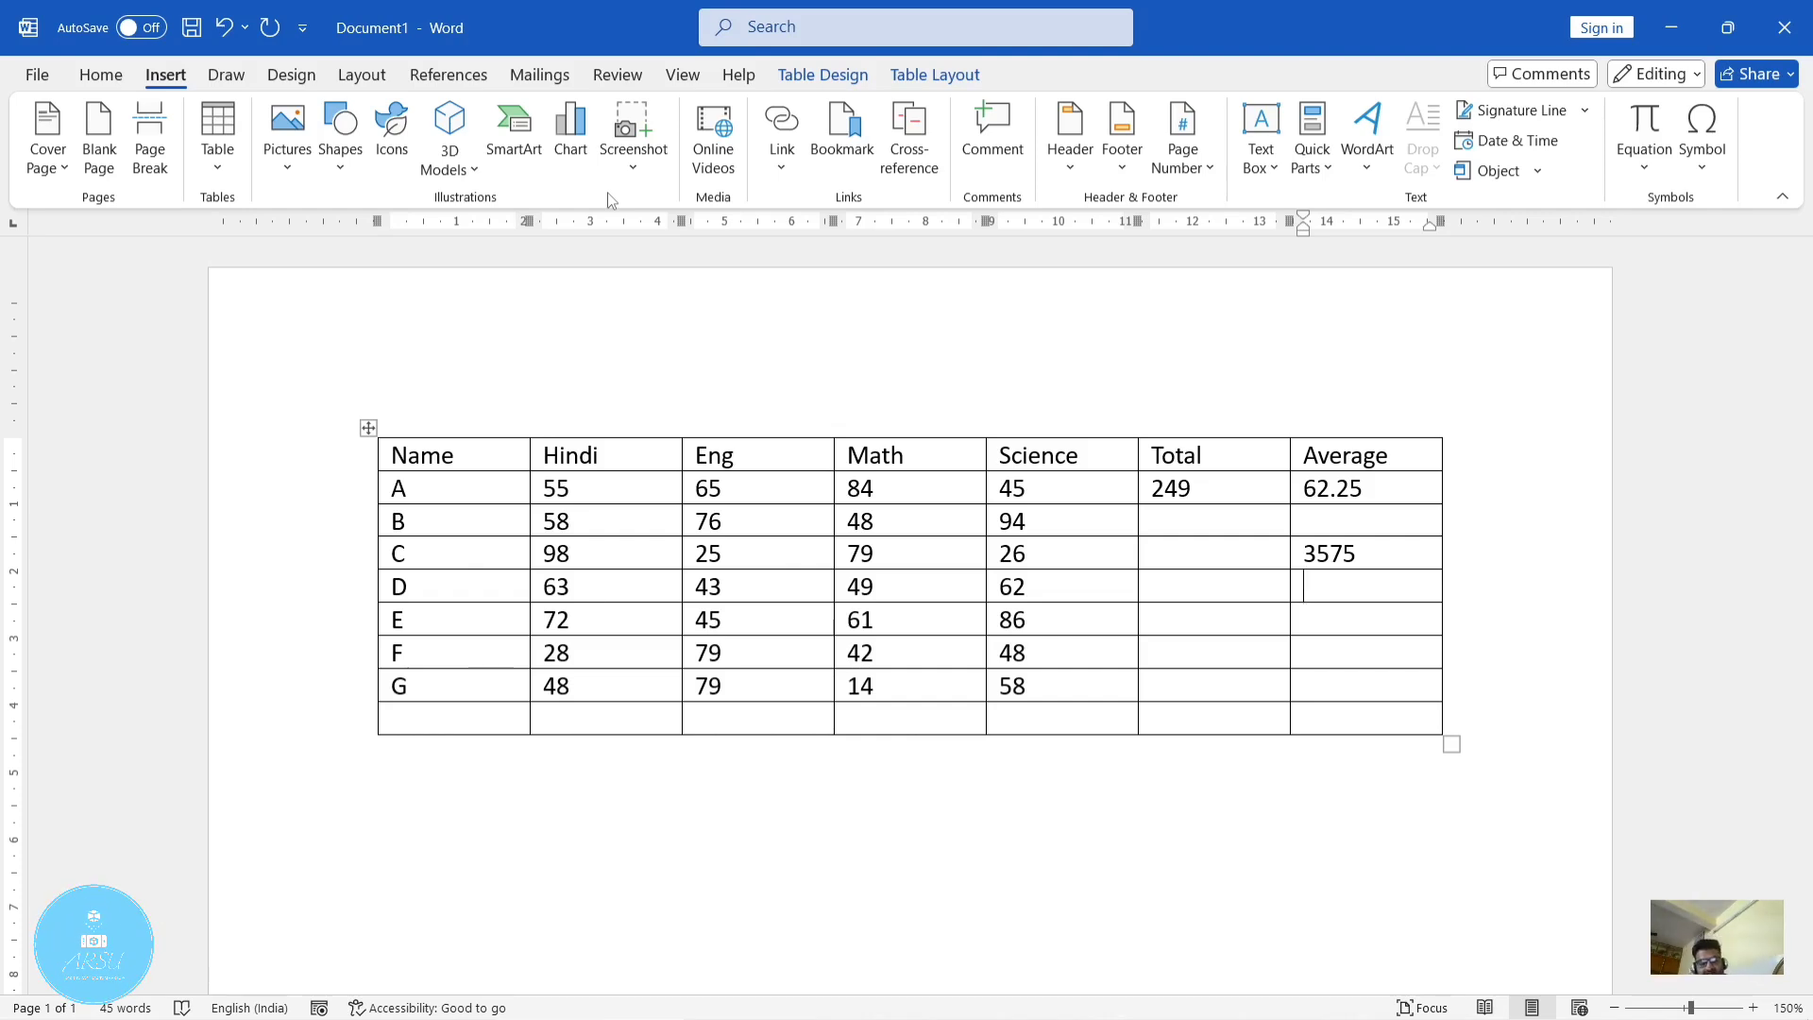
left_click(1673, 27)
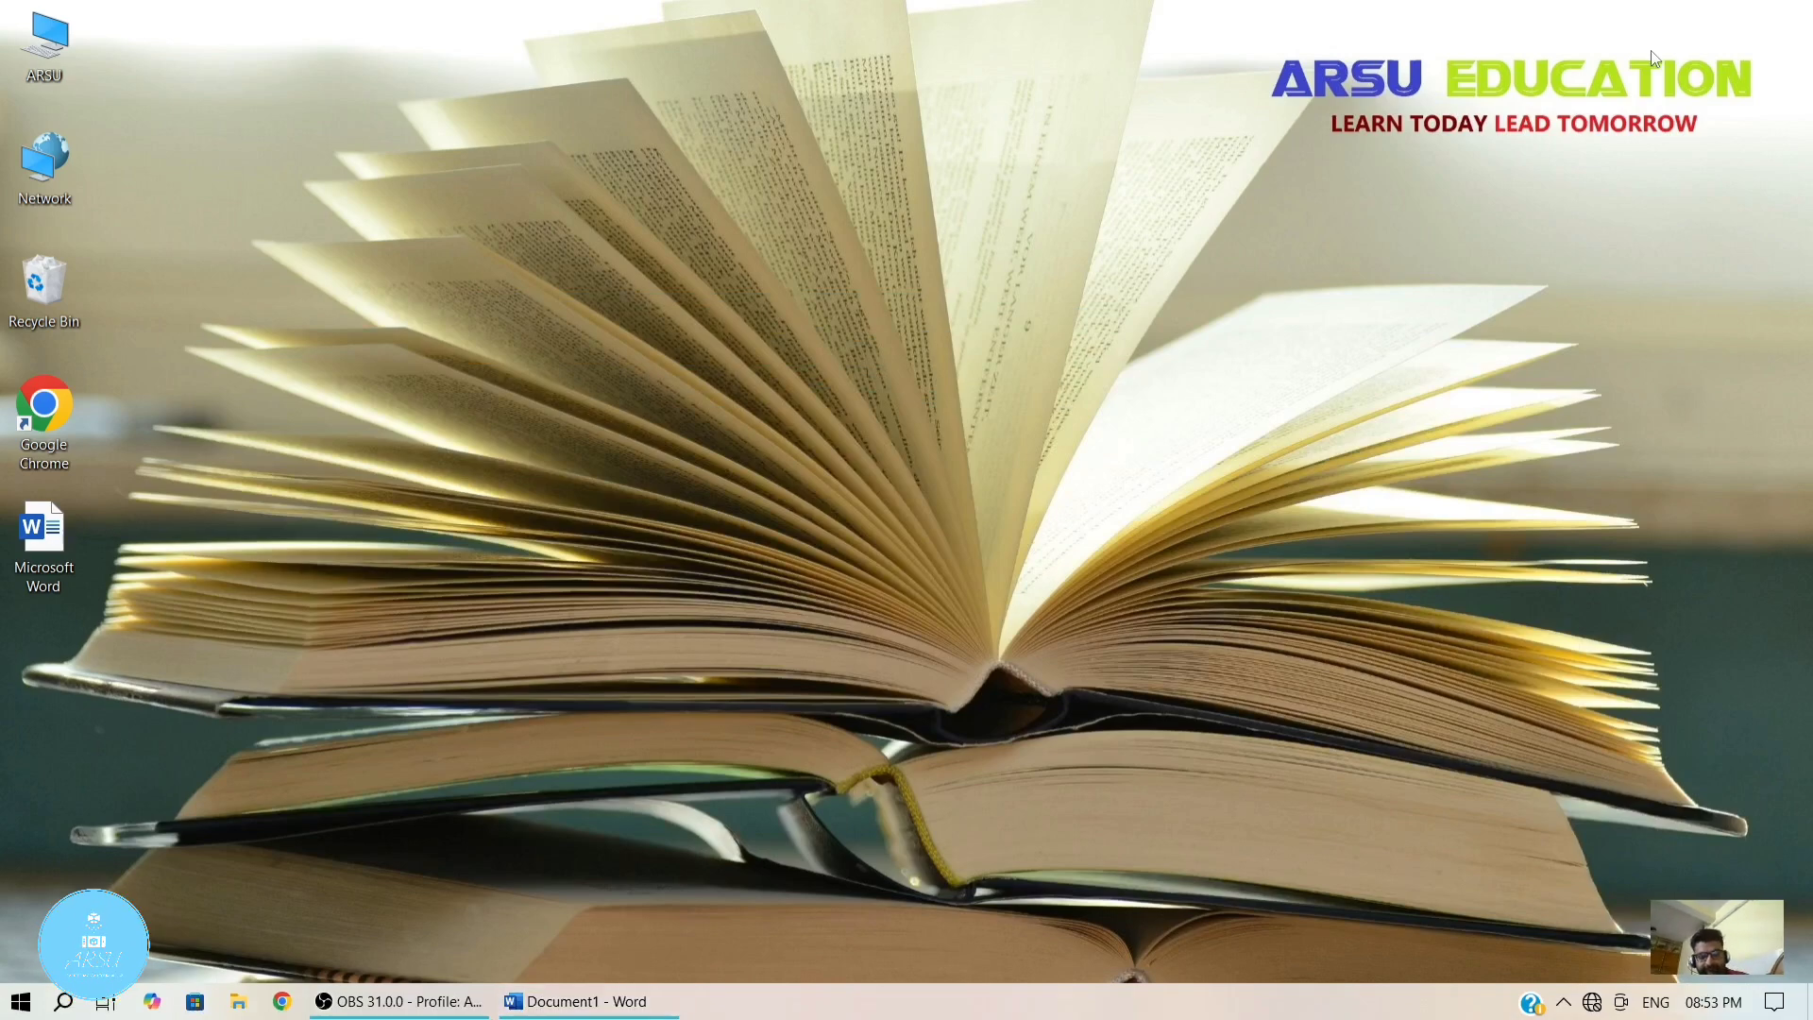